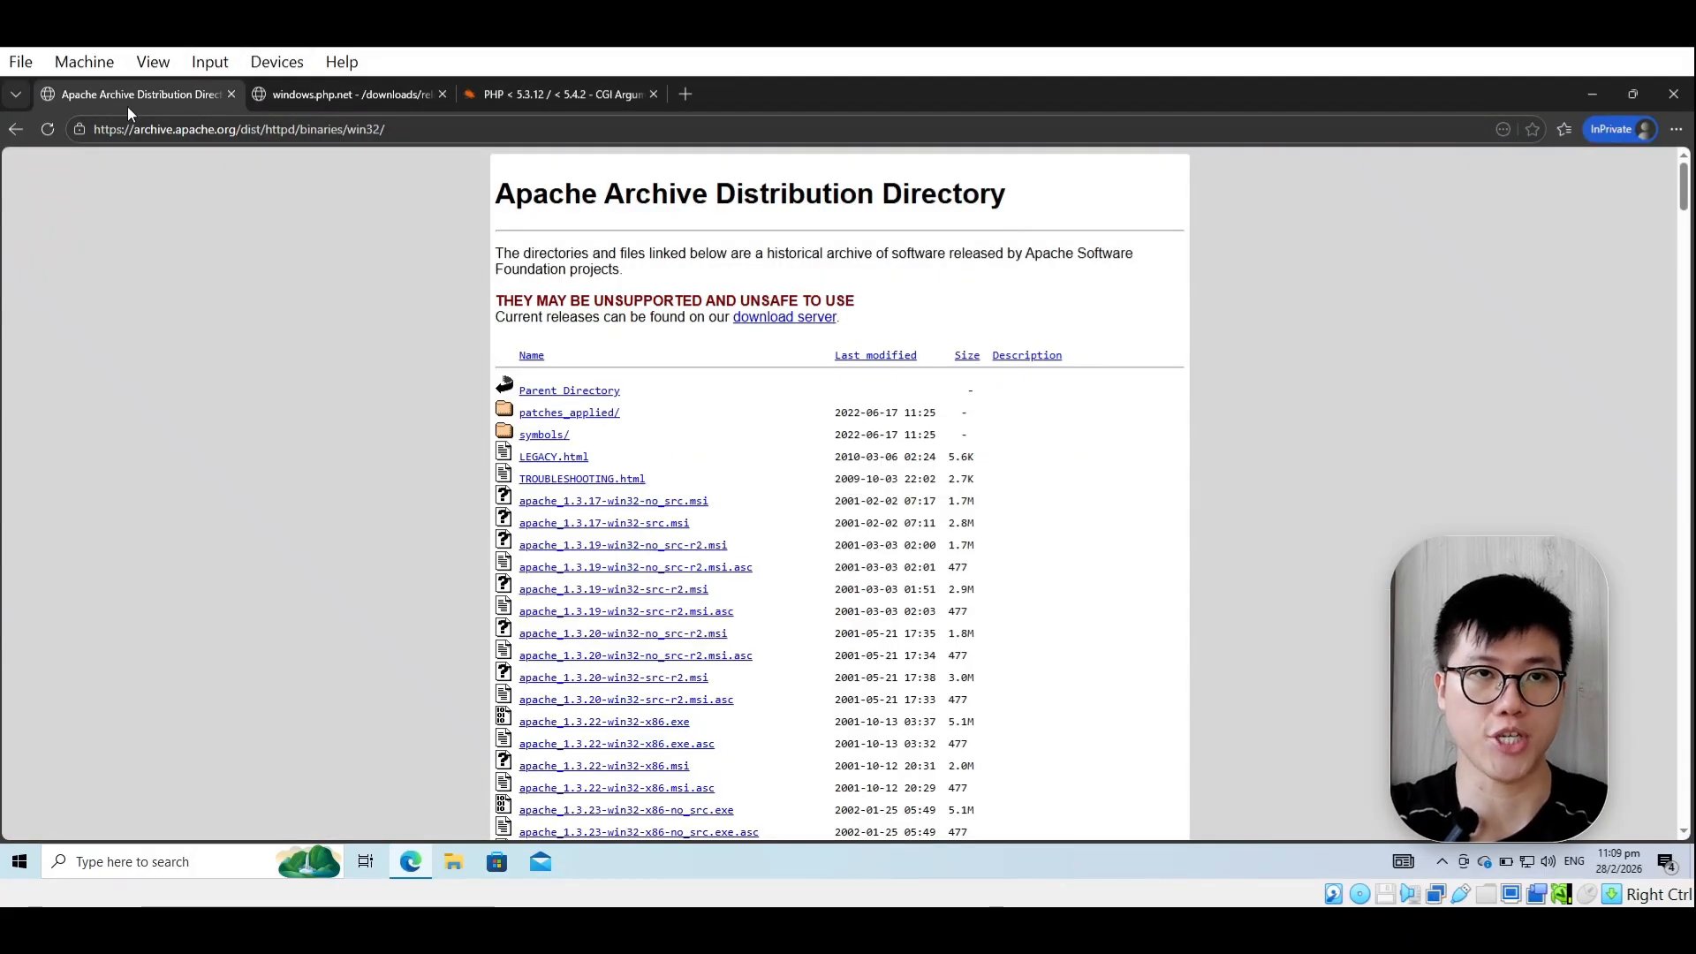
# - Search the Apache archive's win32 binaries directory for the 2.2.10 release
pyautogui.click(361, 90)
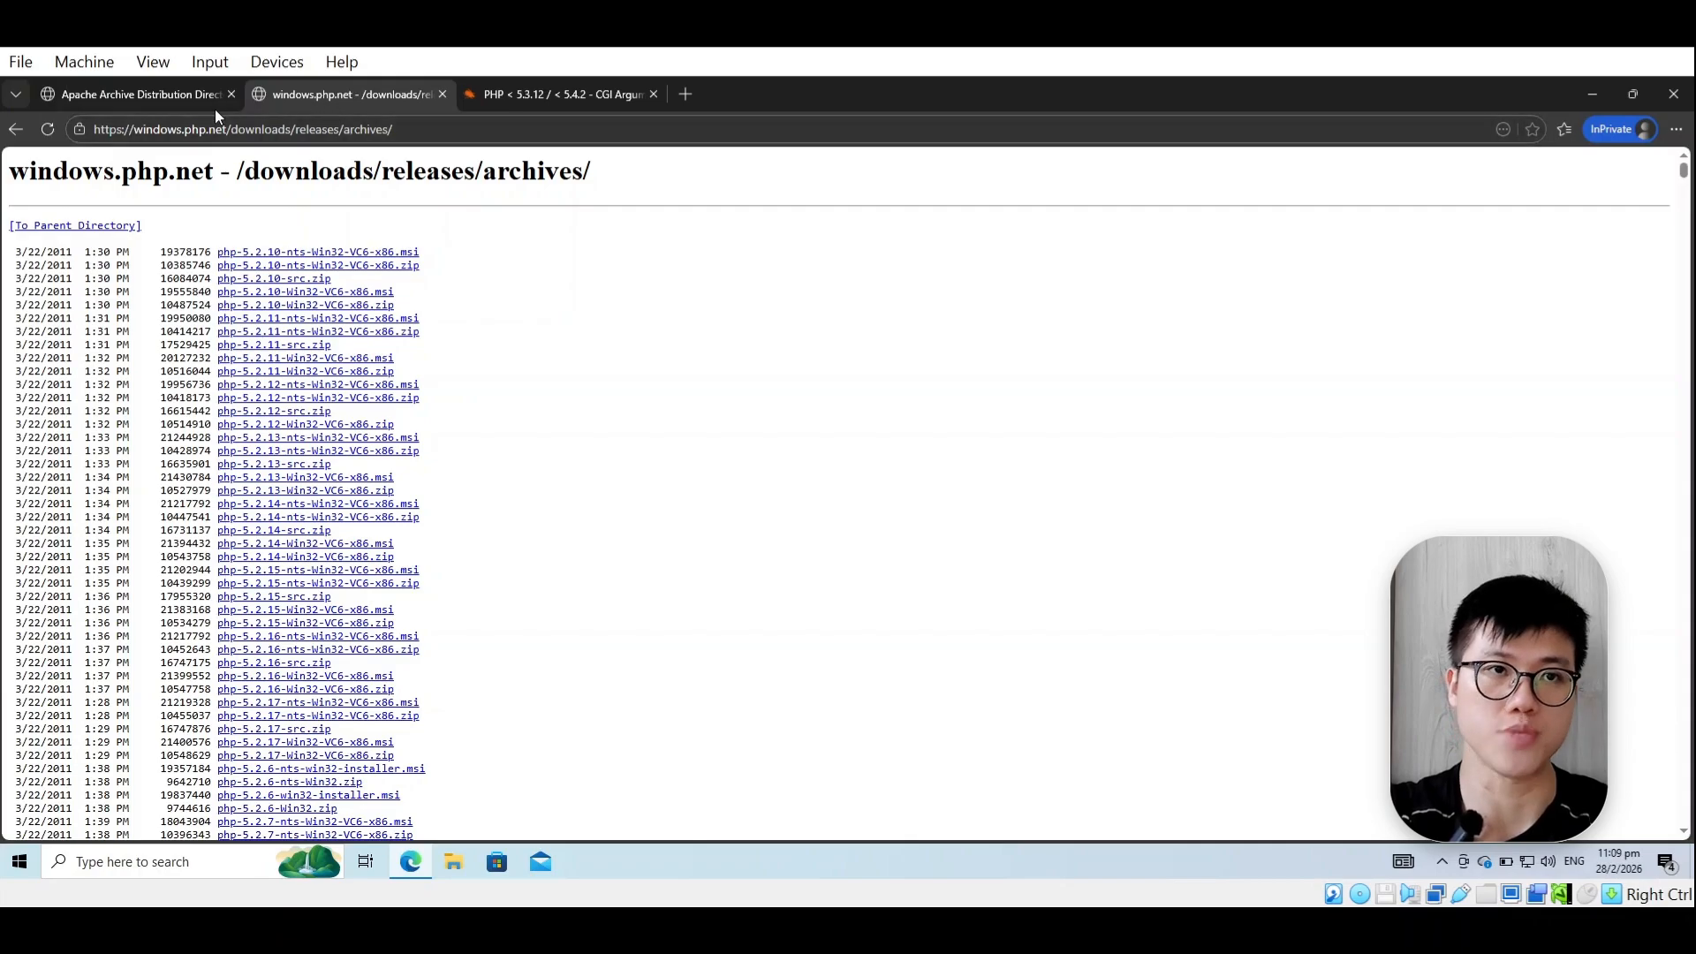
pyautogui.click(178, 91)
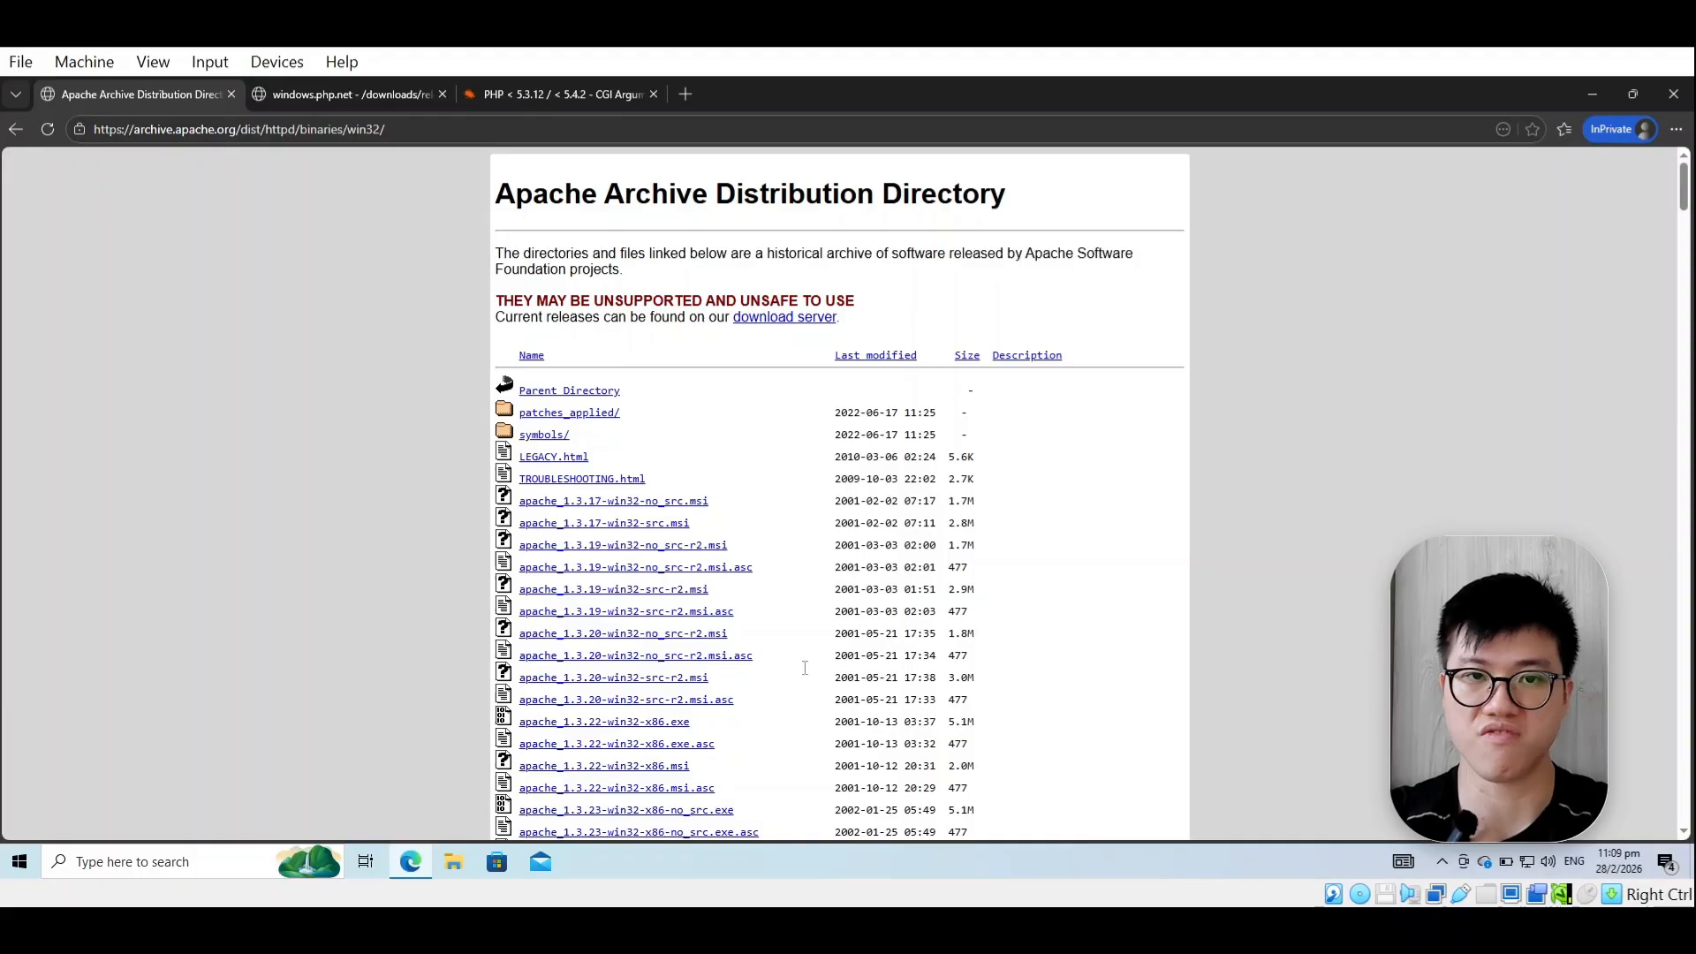
pyautogui.scroll(-10, 809, 690)
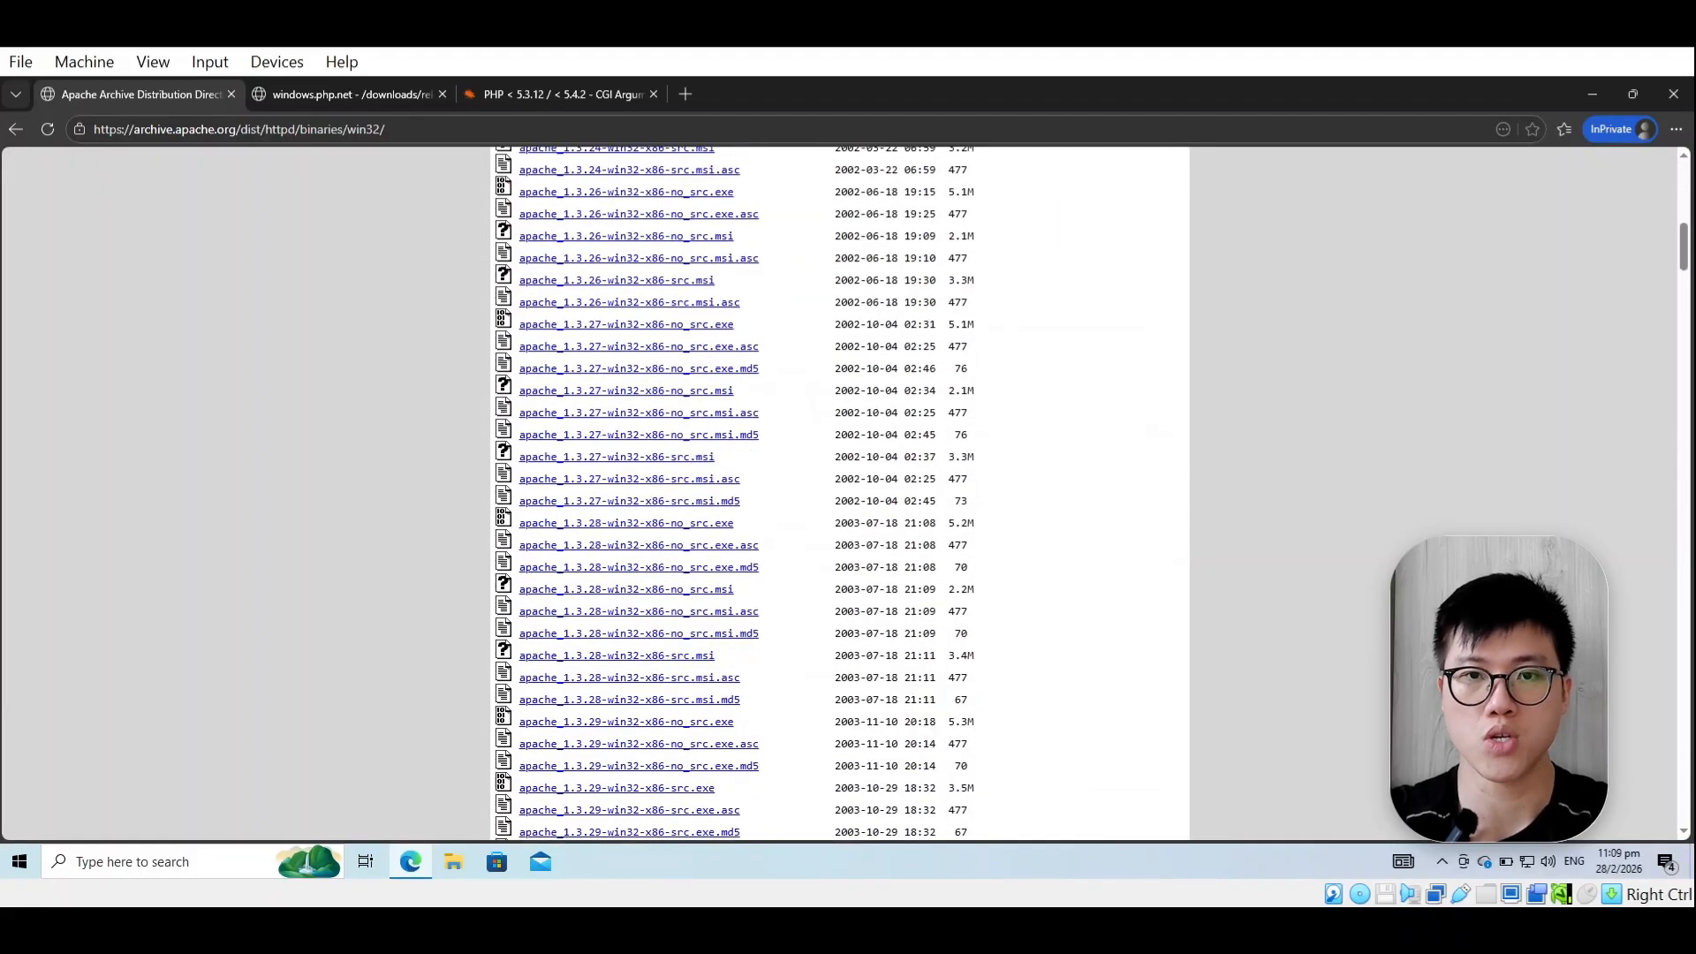
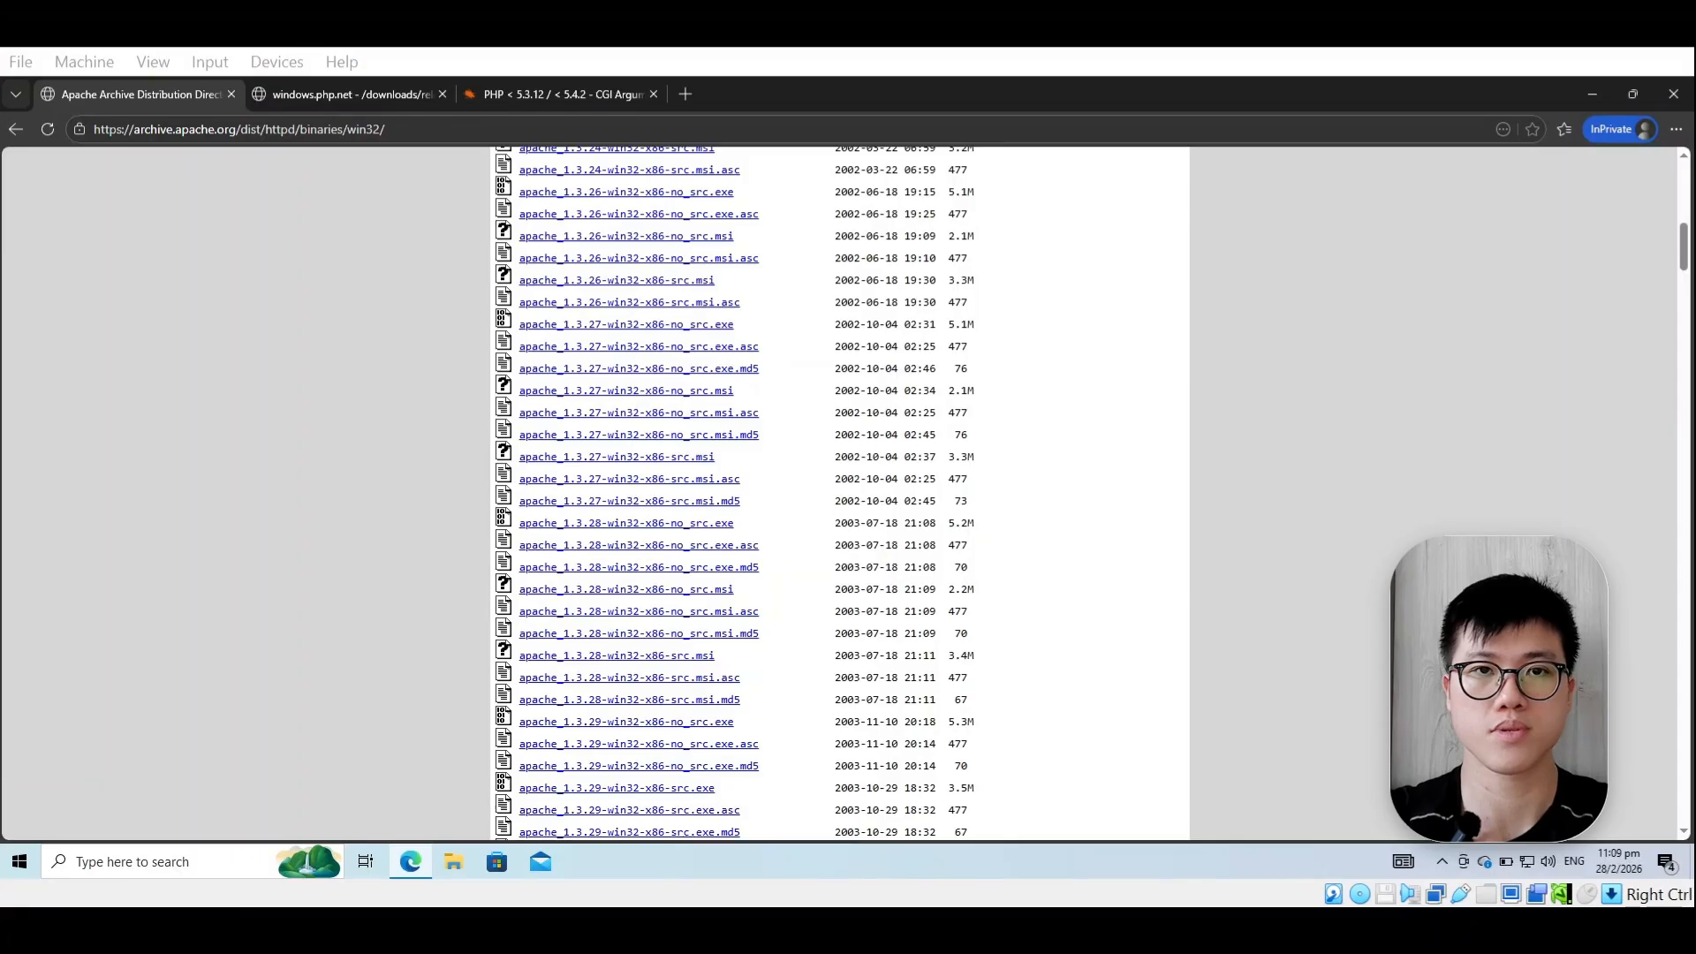
pyautogui.hotkey('ctrl', 'f')
pyautogui.write('2.2.10')
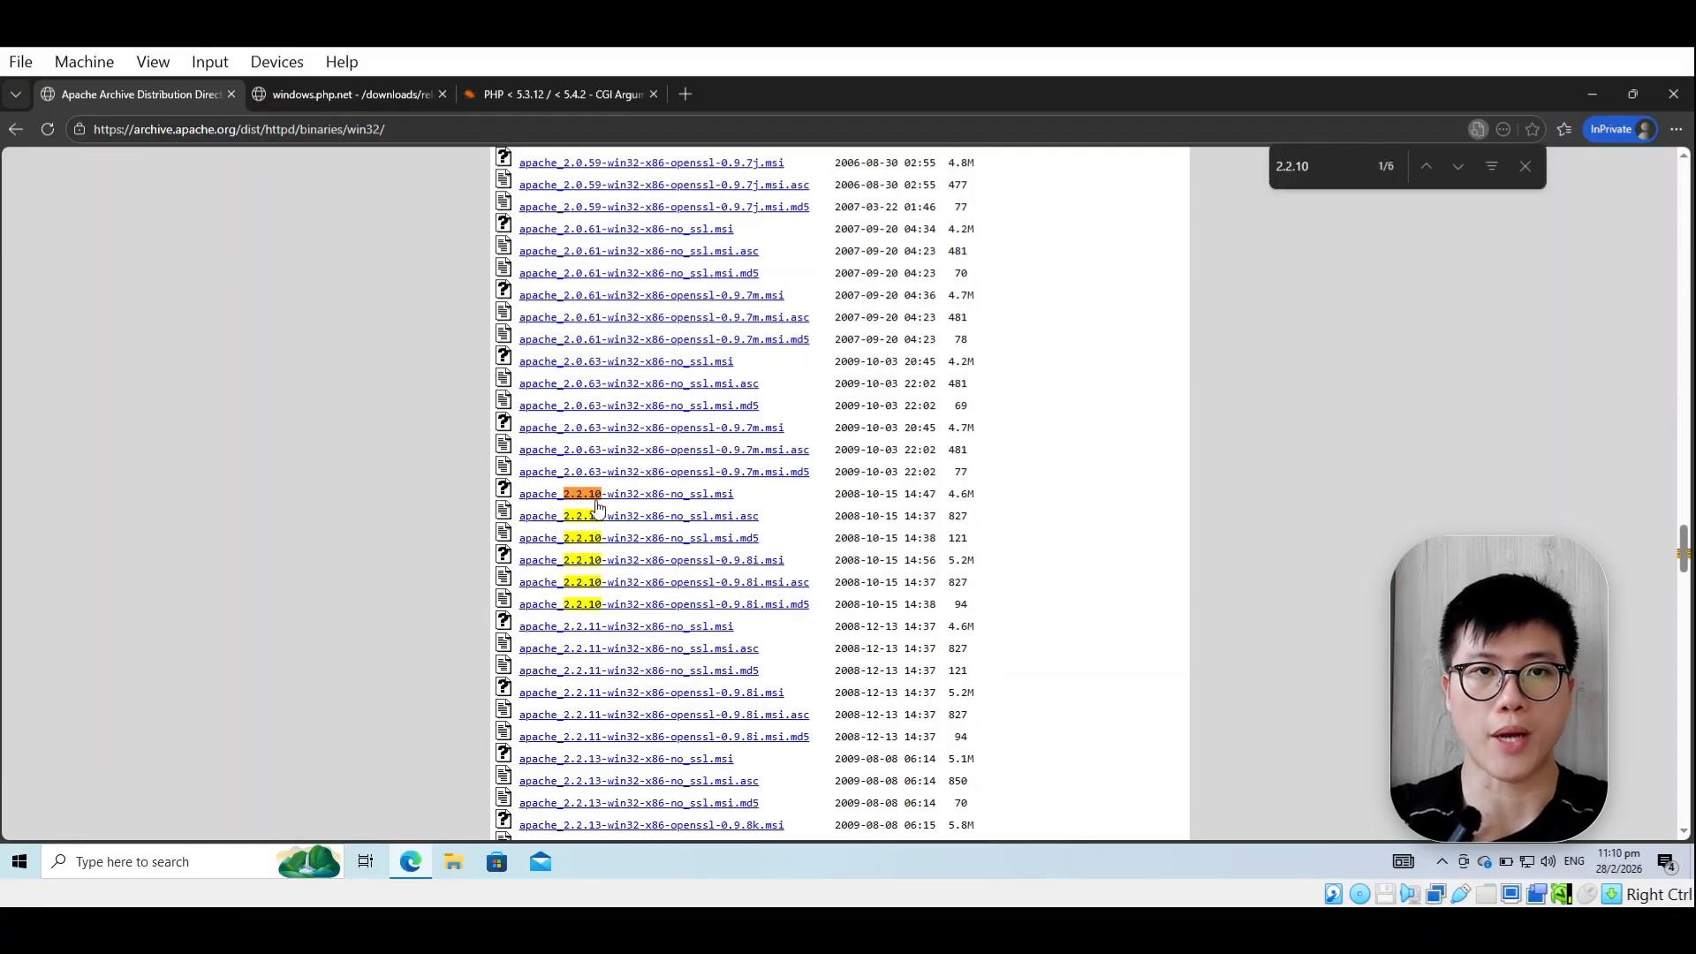
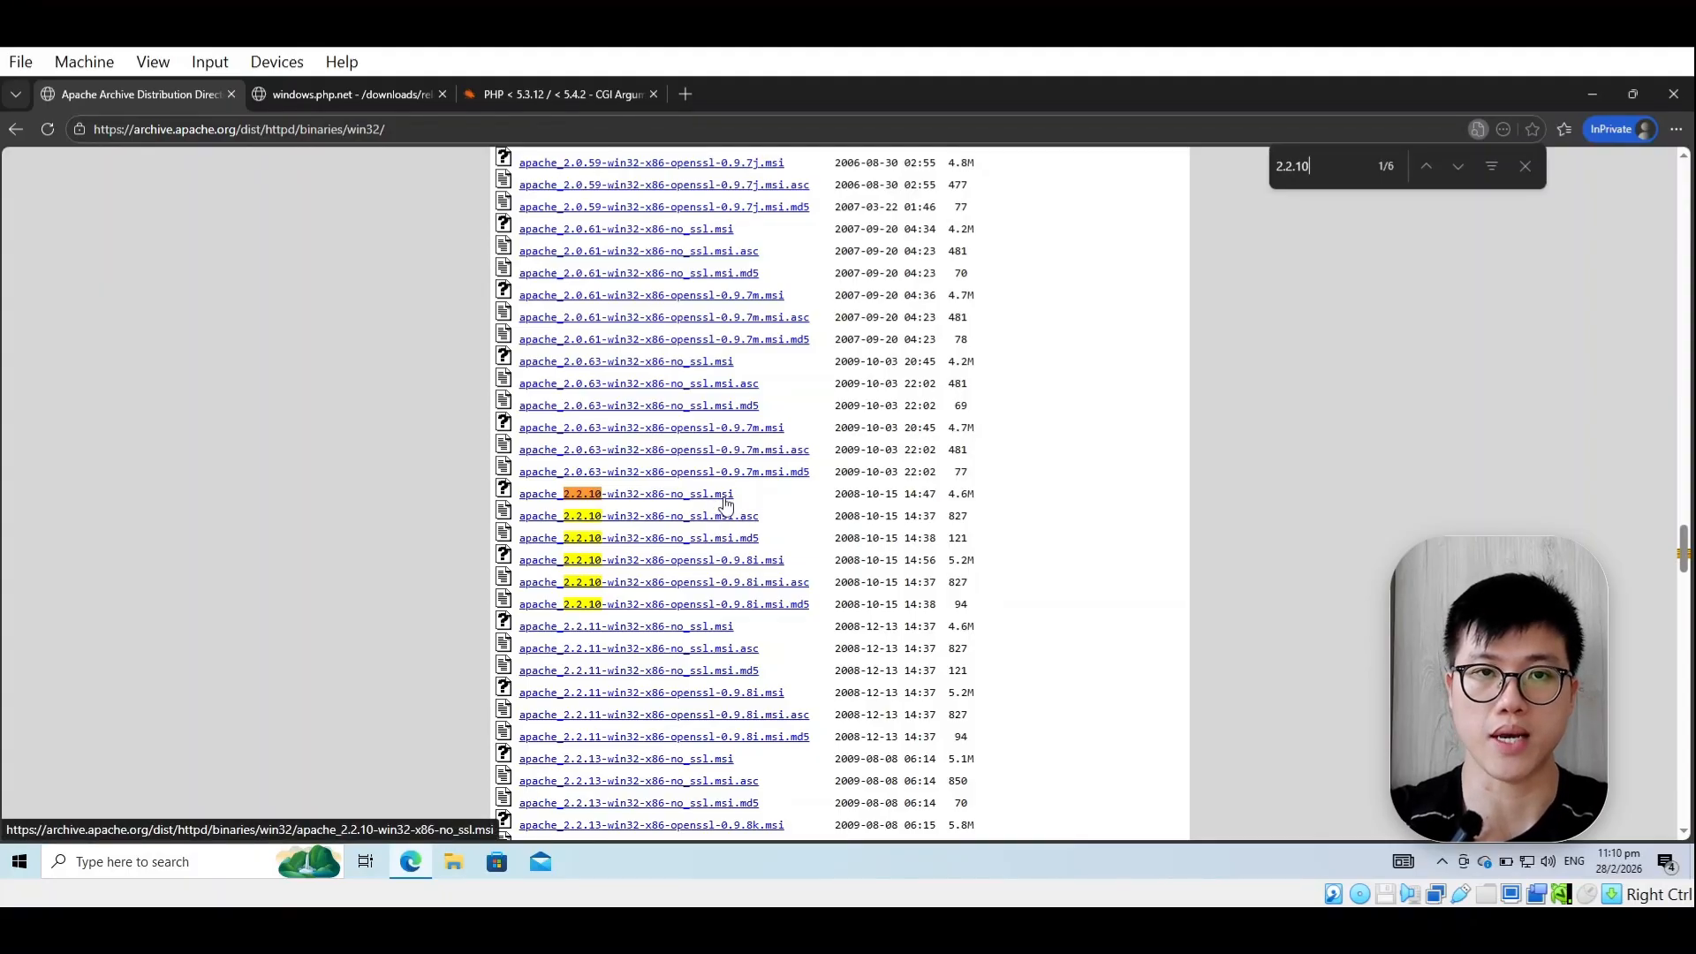
# - Search the windows.php.net release archives for the php-5.3.6-Win32-VC9-x86 package
pyautogui.click(355, 94)
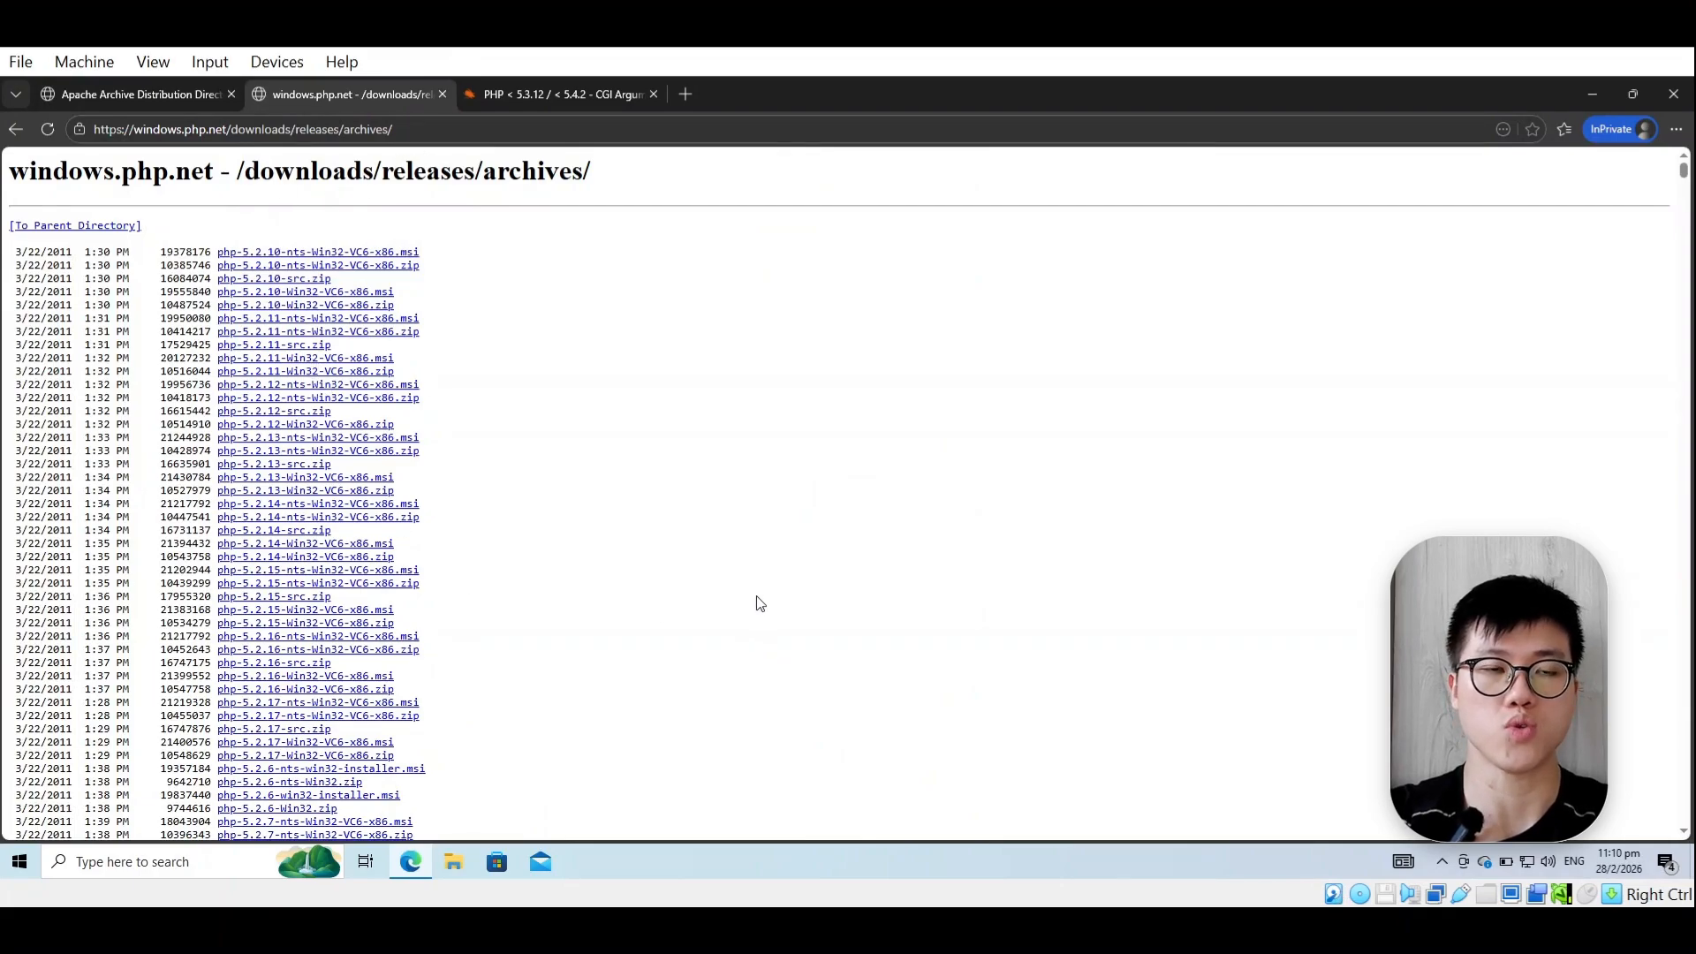
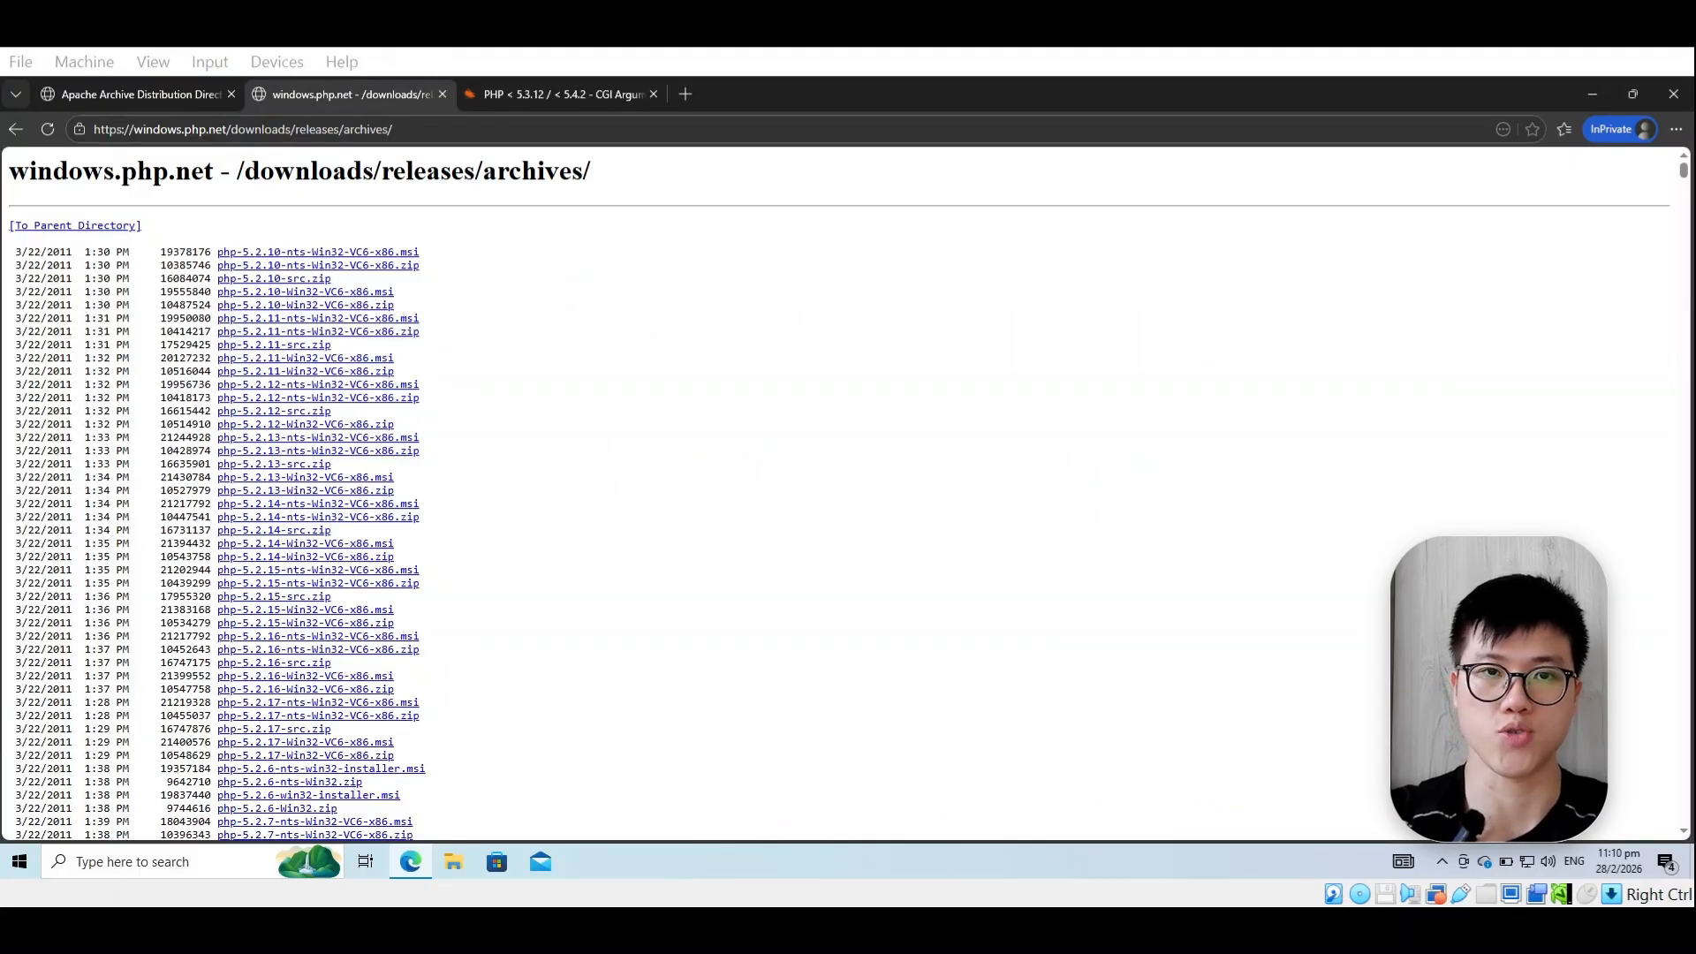
pyautogui.hotkey('ctrl', 'f')
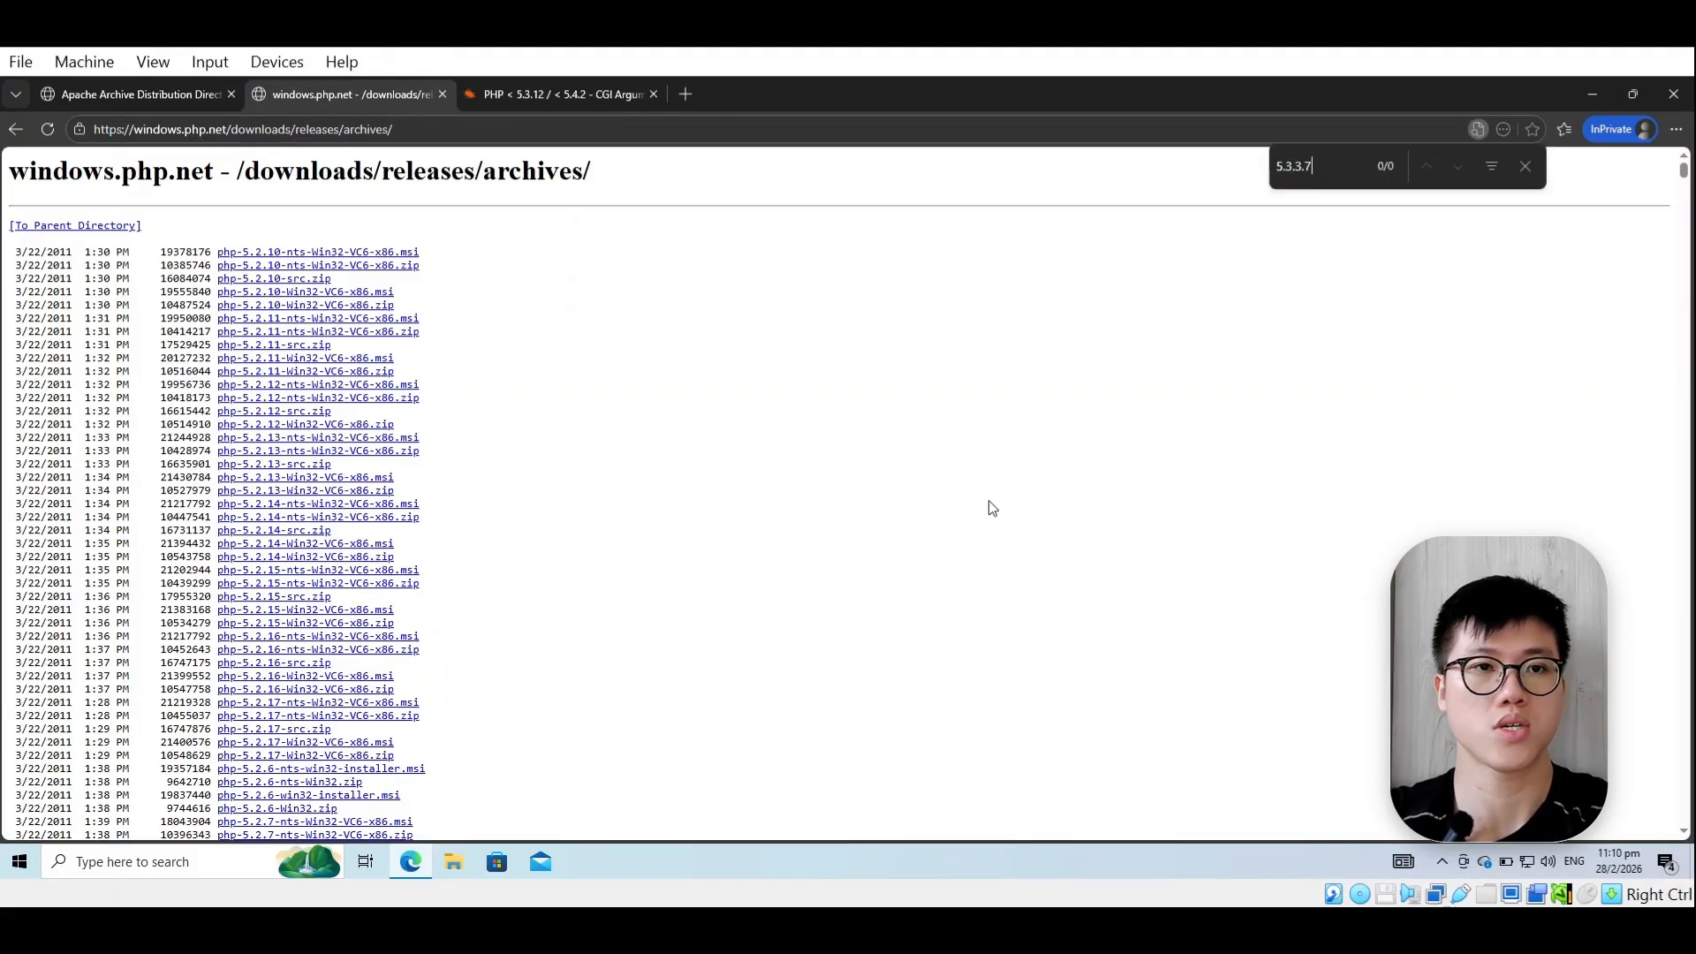
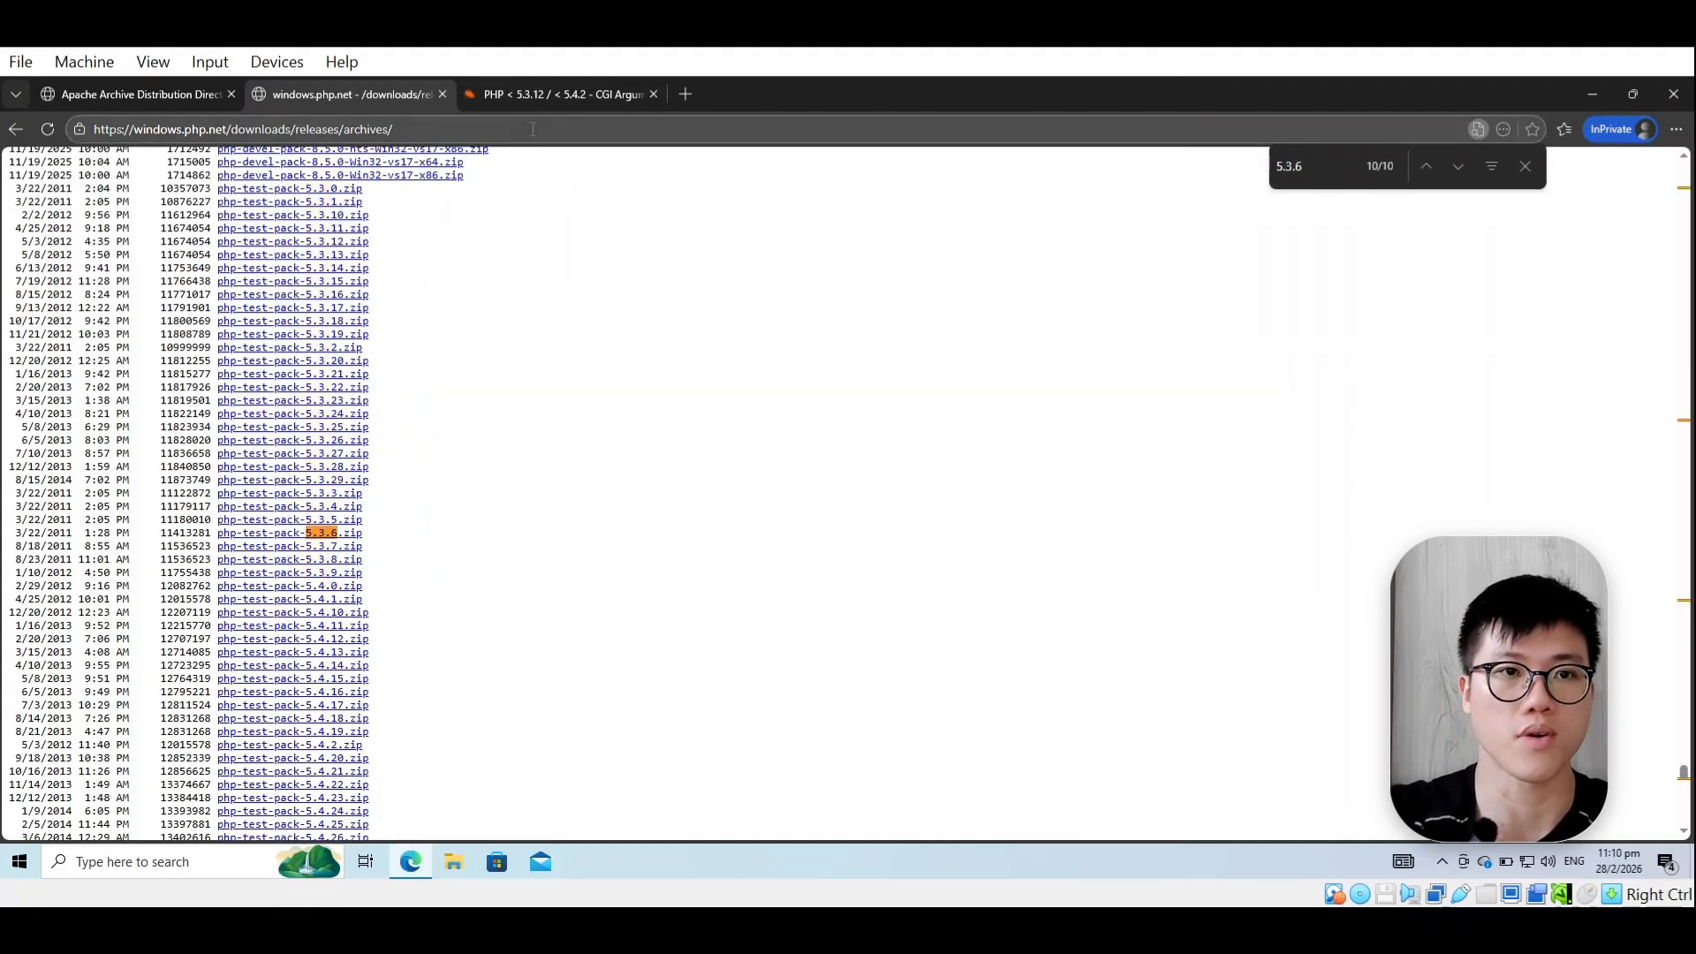
pyautogui.write('6')
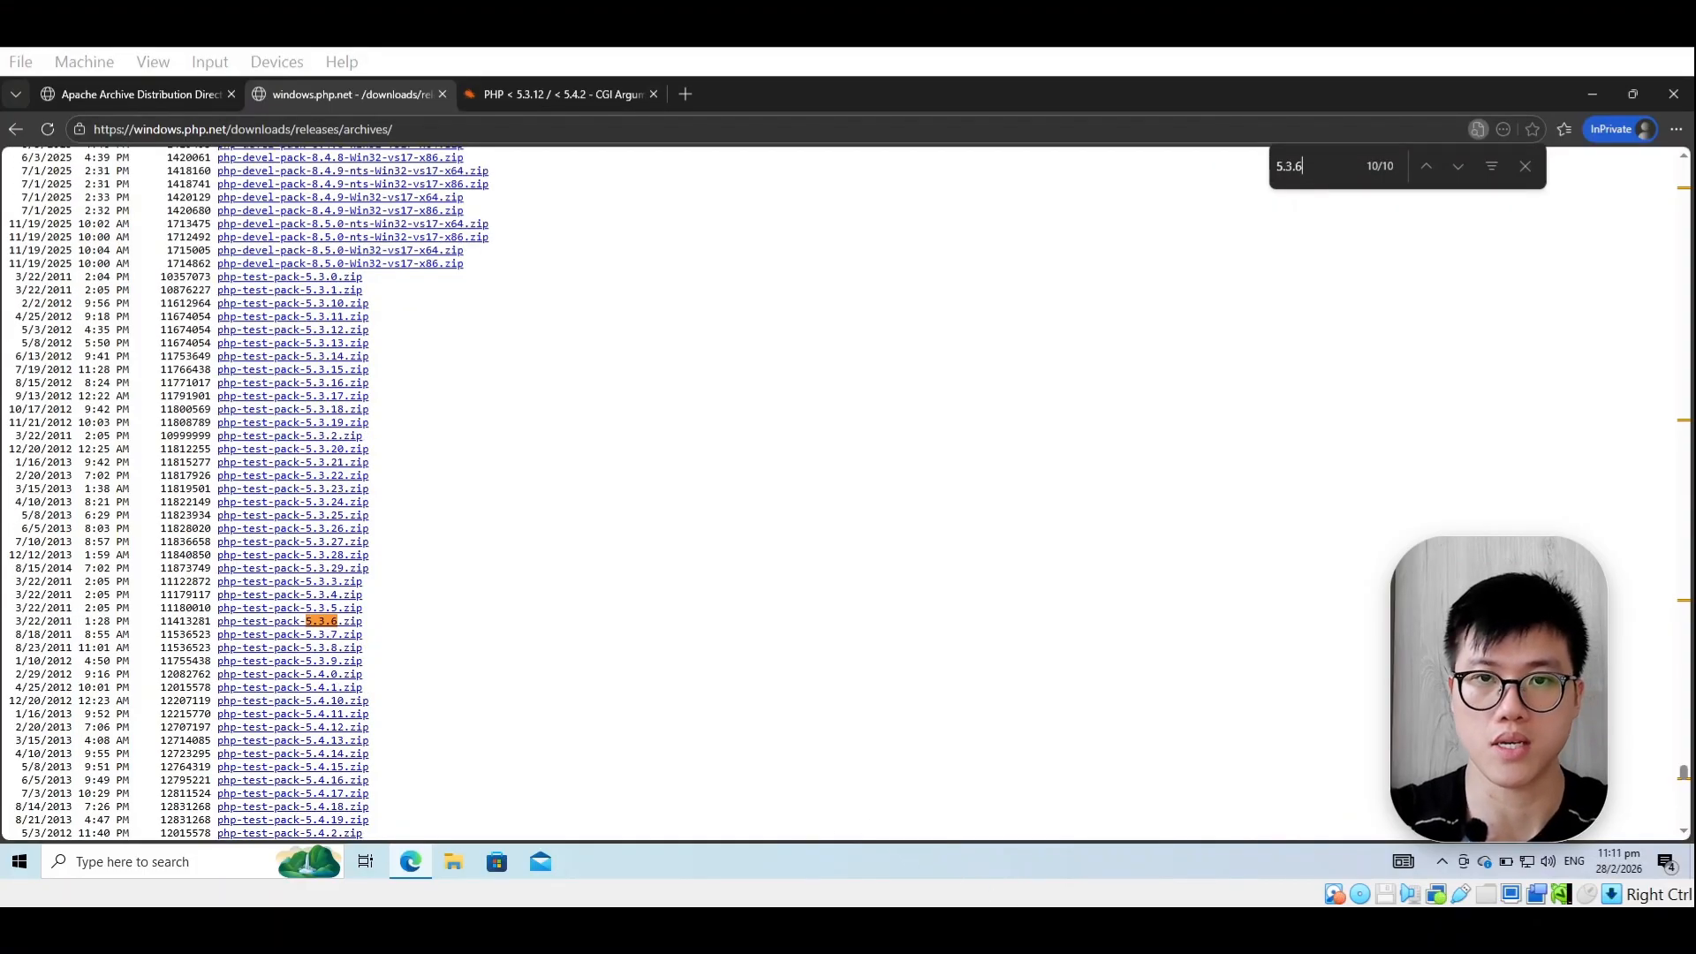
pyautogui.click(1338, 165)
pyautogui.write('-Win32-VC9-x86')
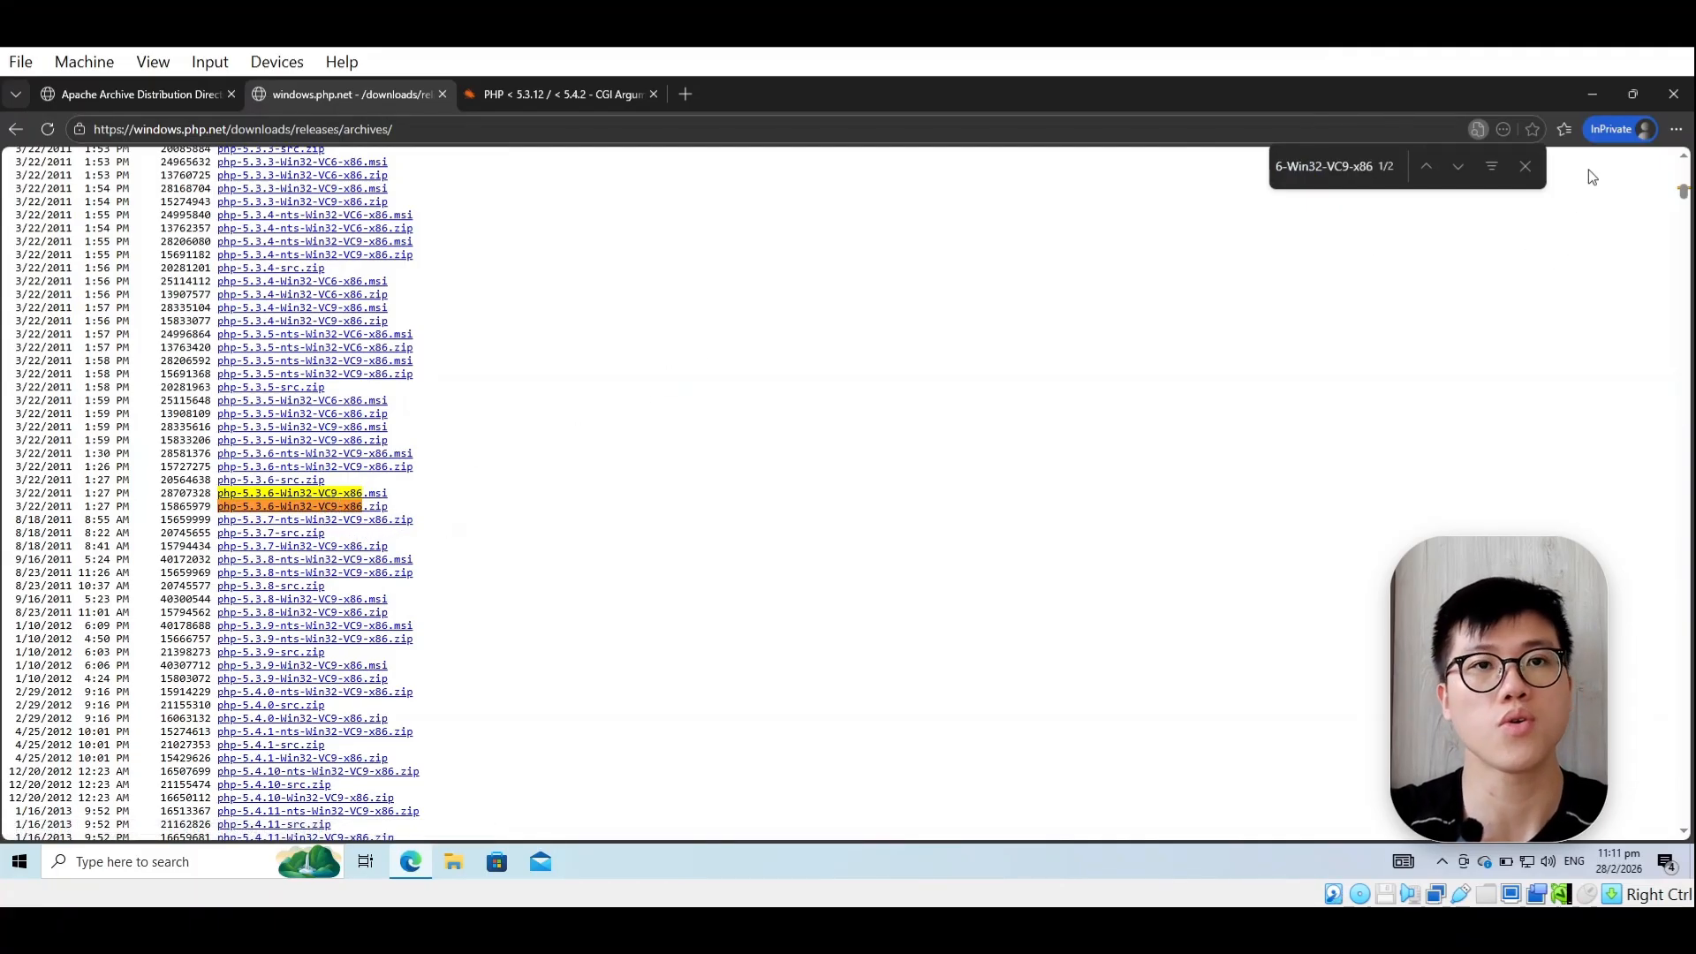
# - Open the Downloads folder from the browser's download list to reach the PHP 5.3.6 and Apache 2.2.10 installers
pyautogui.click(1676, 129)
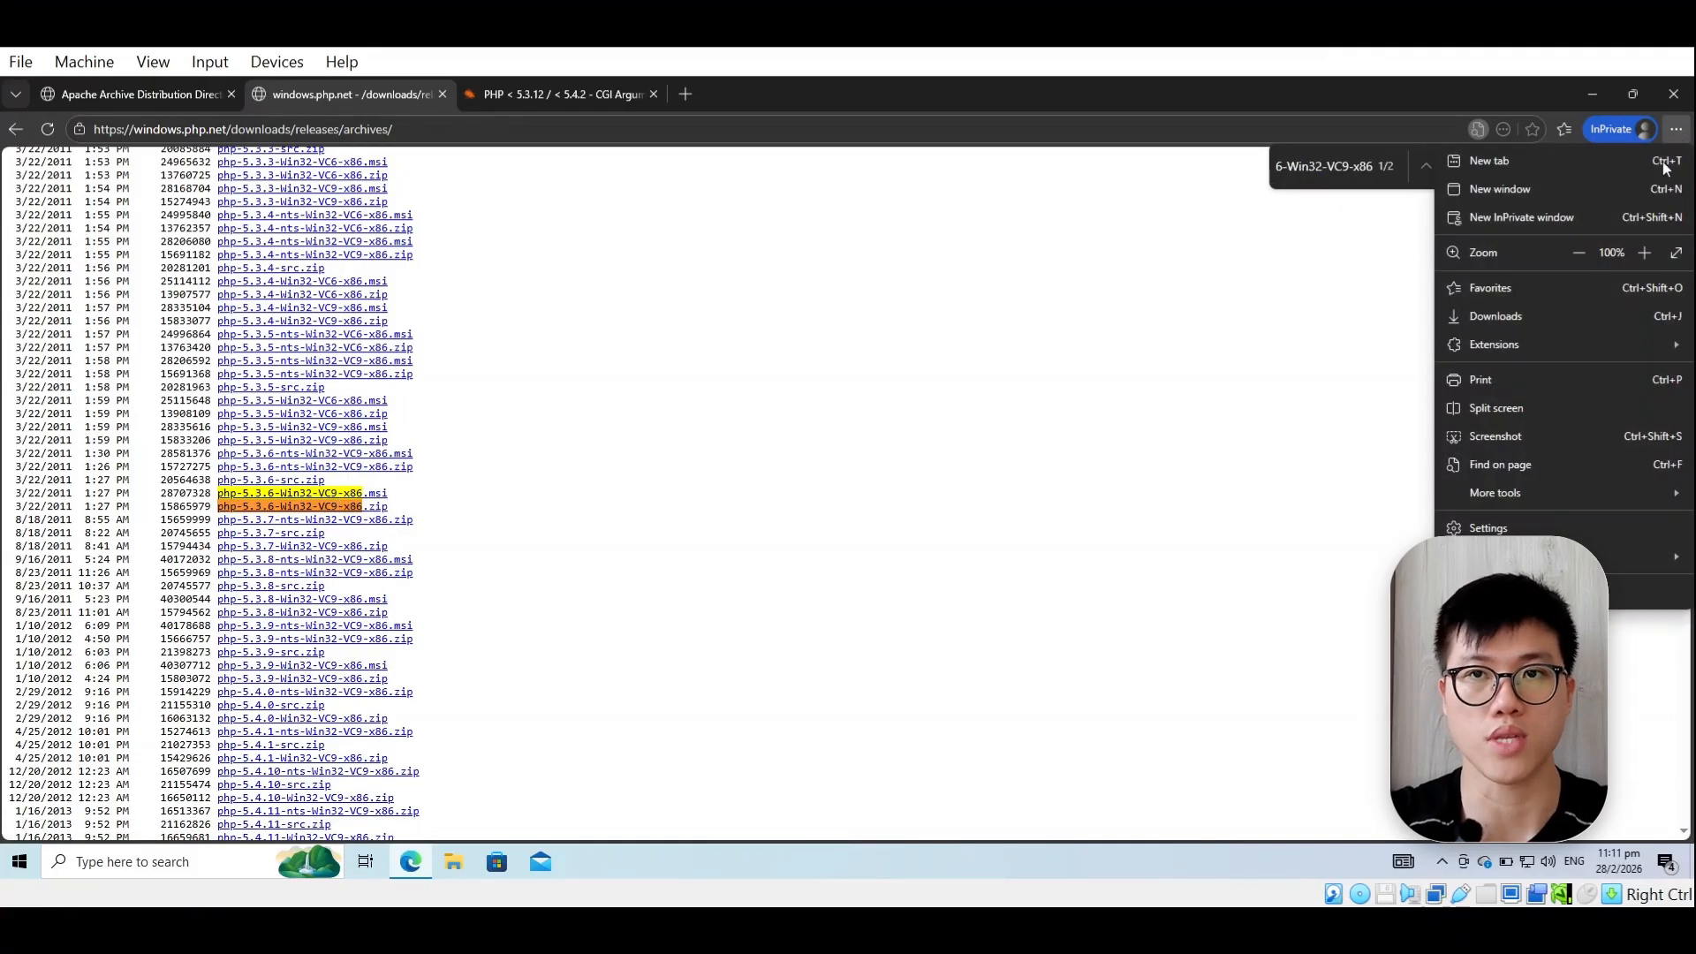
pyautogui.click(1507, 316)
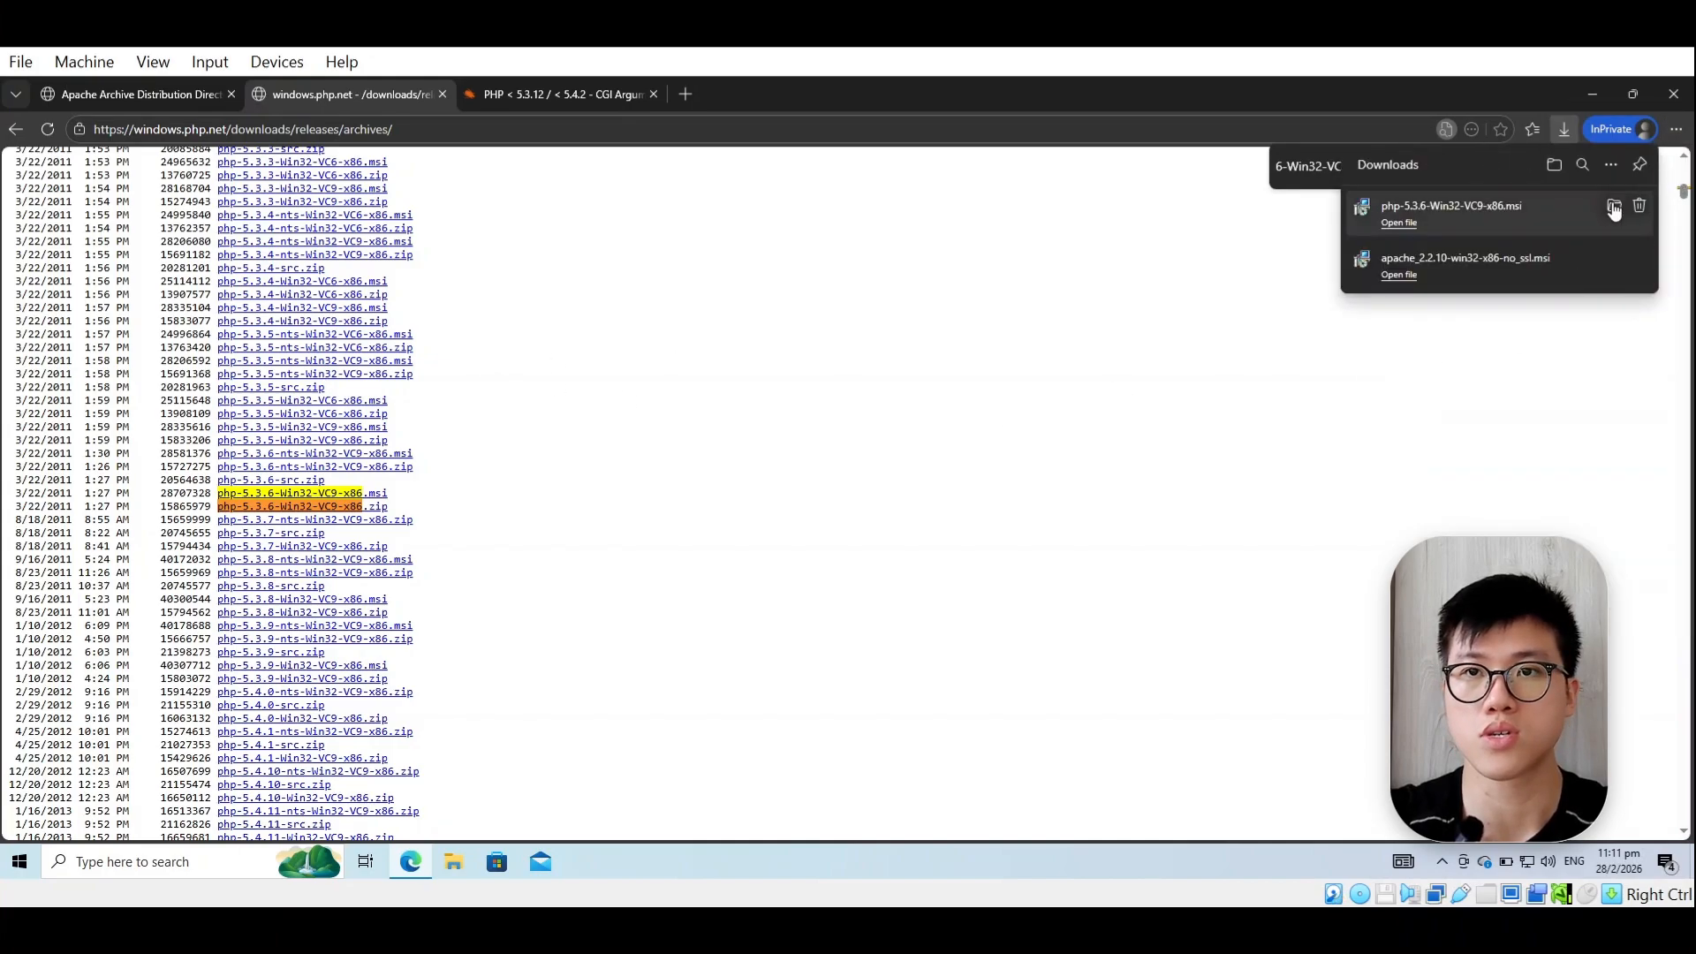
pyautogui.click(1612, 209)
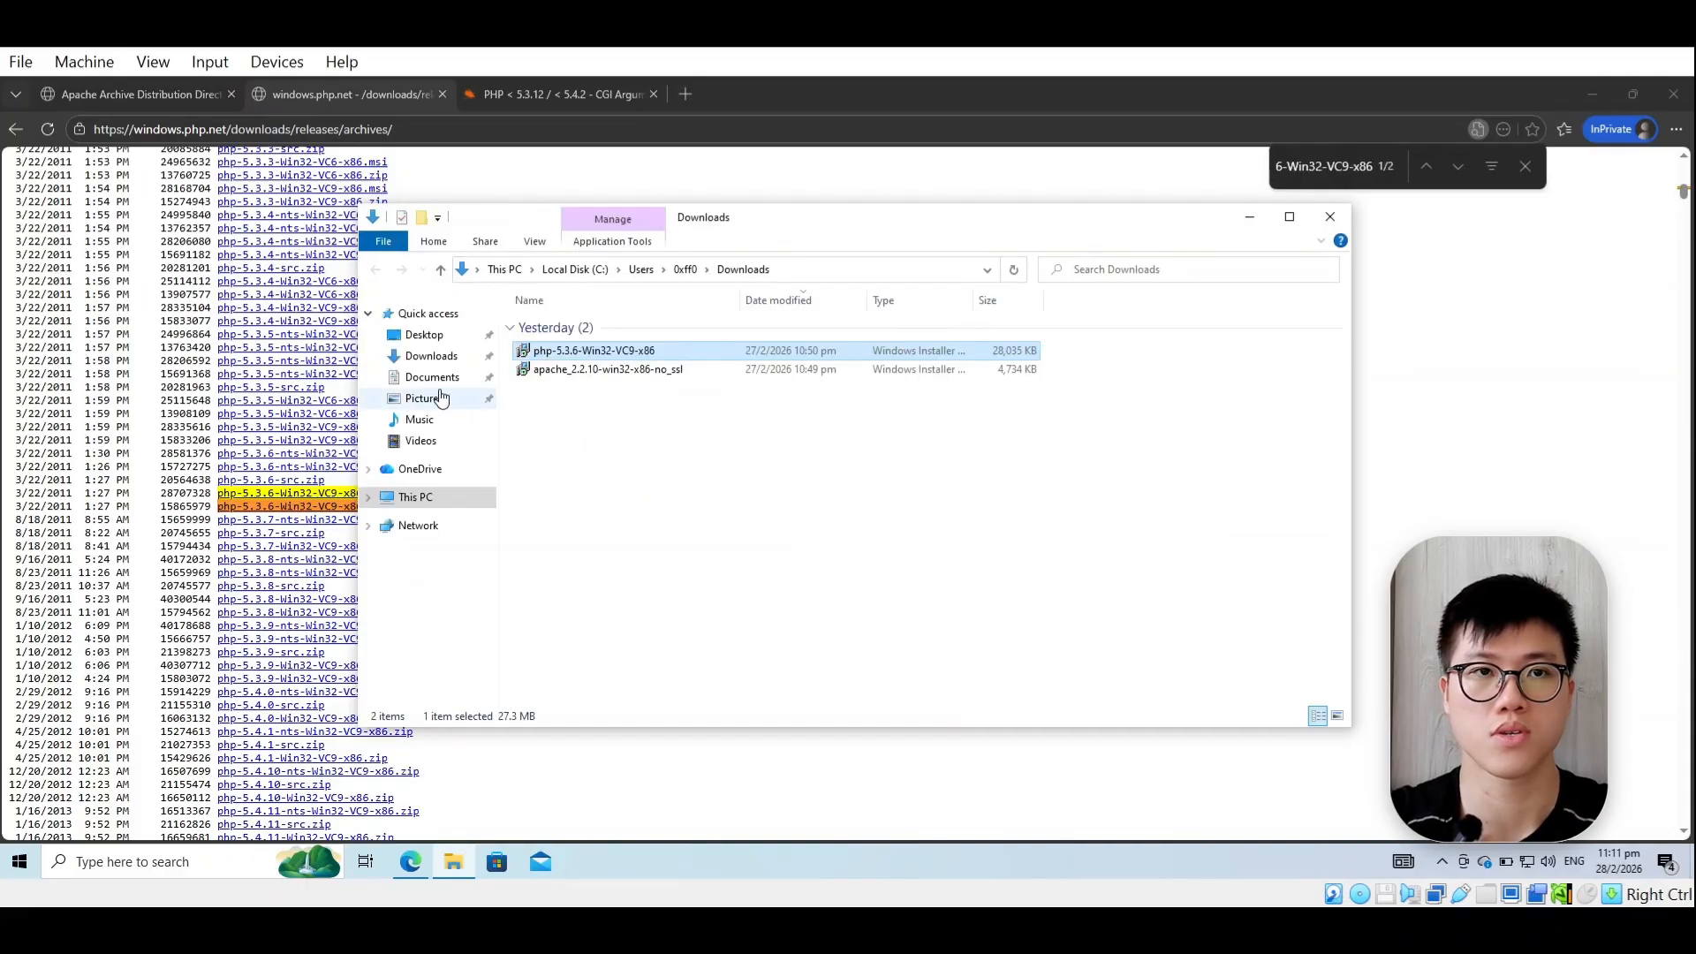
pyautogui.click(444, 360)
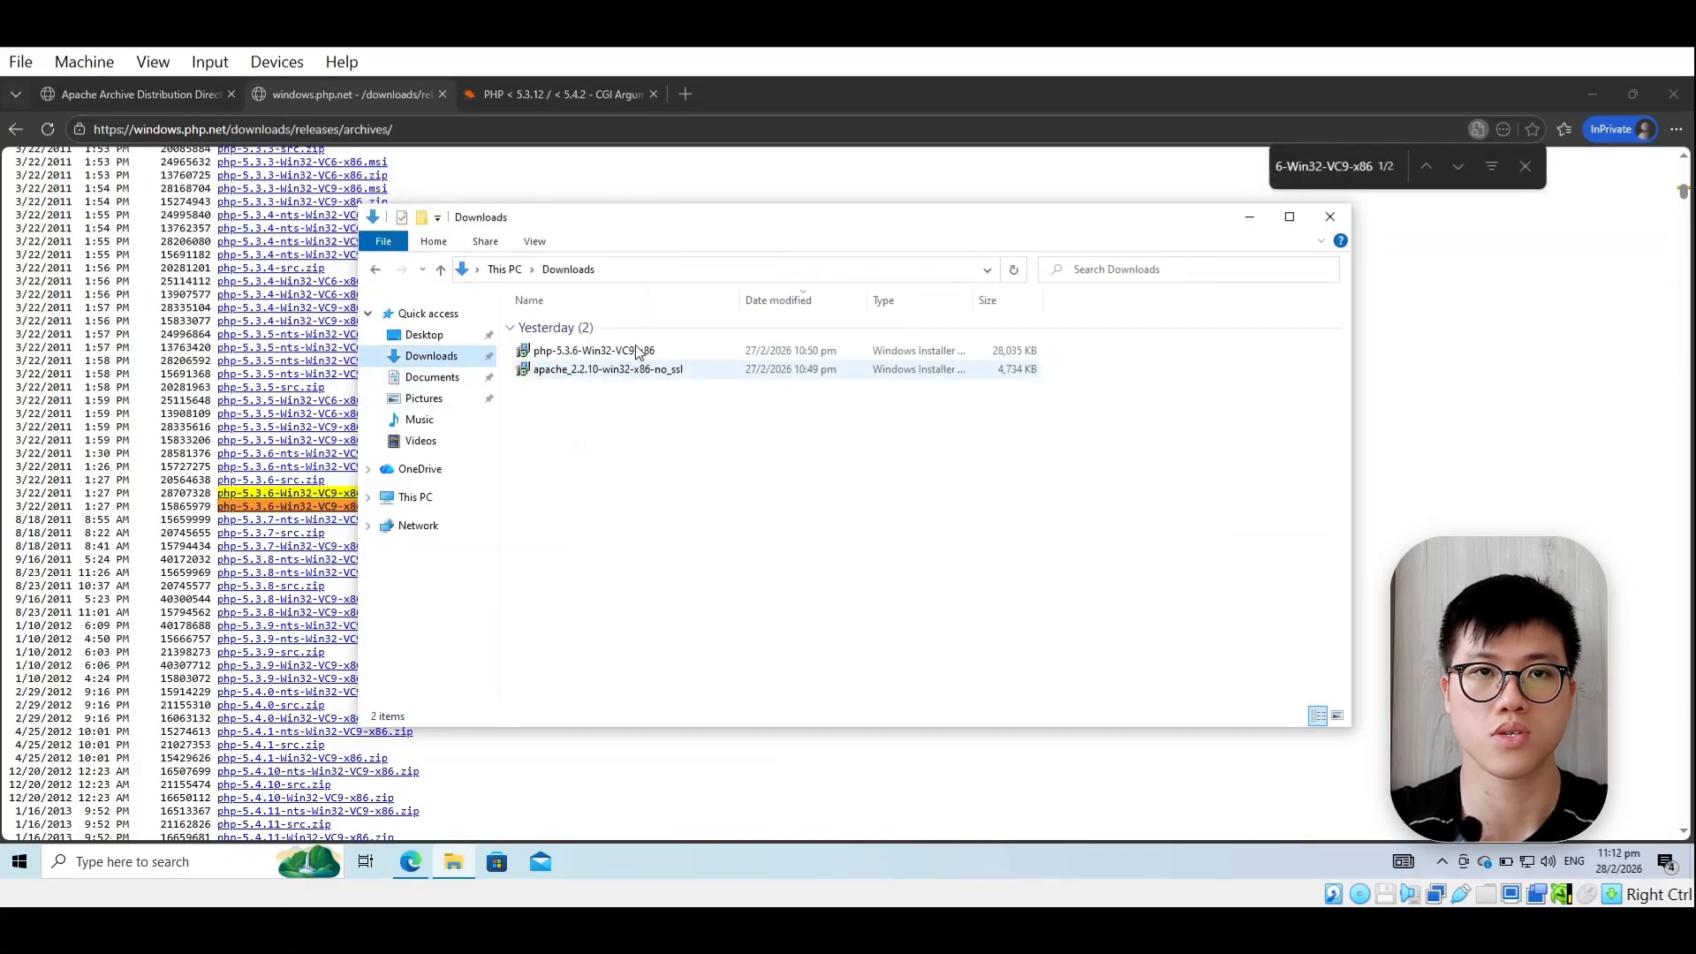
pyautogui.click(649, 370)
pyautogui.click(692, 484)
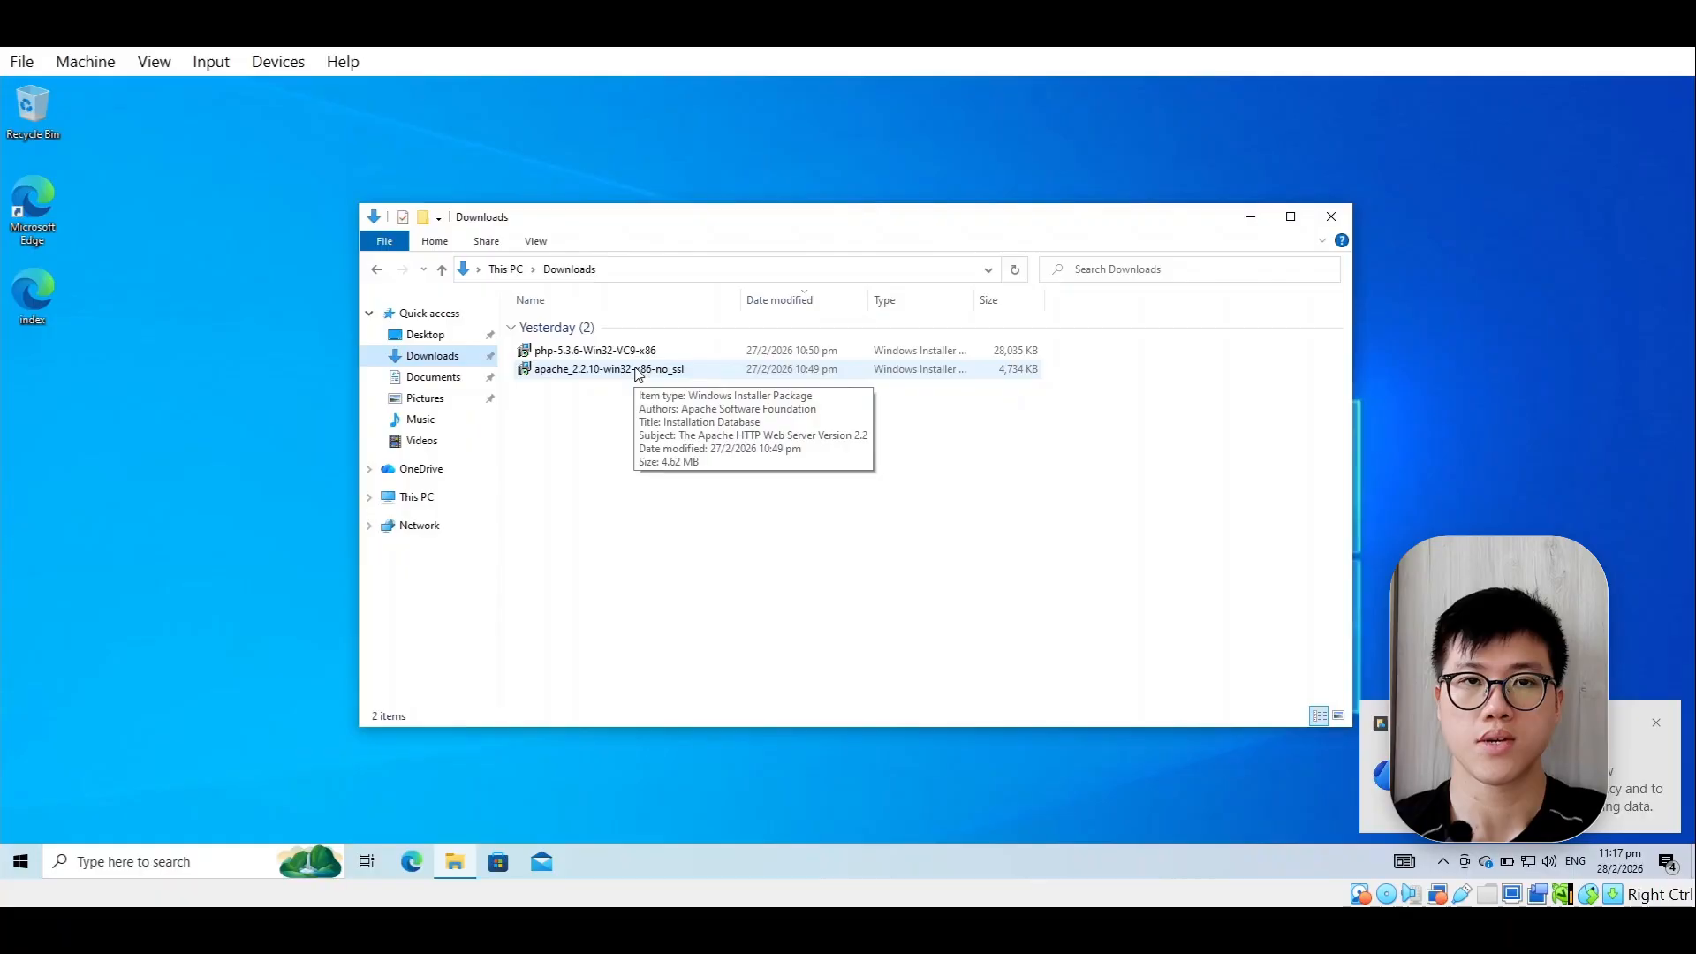
# - Launch the apache_2.2.10-win32-x86-no_ssl installer, accept its license terms and continue to the server information
pyautogui.doubleClick(637, 371)
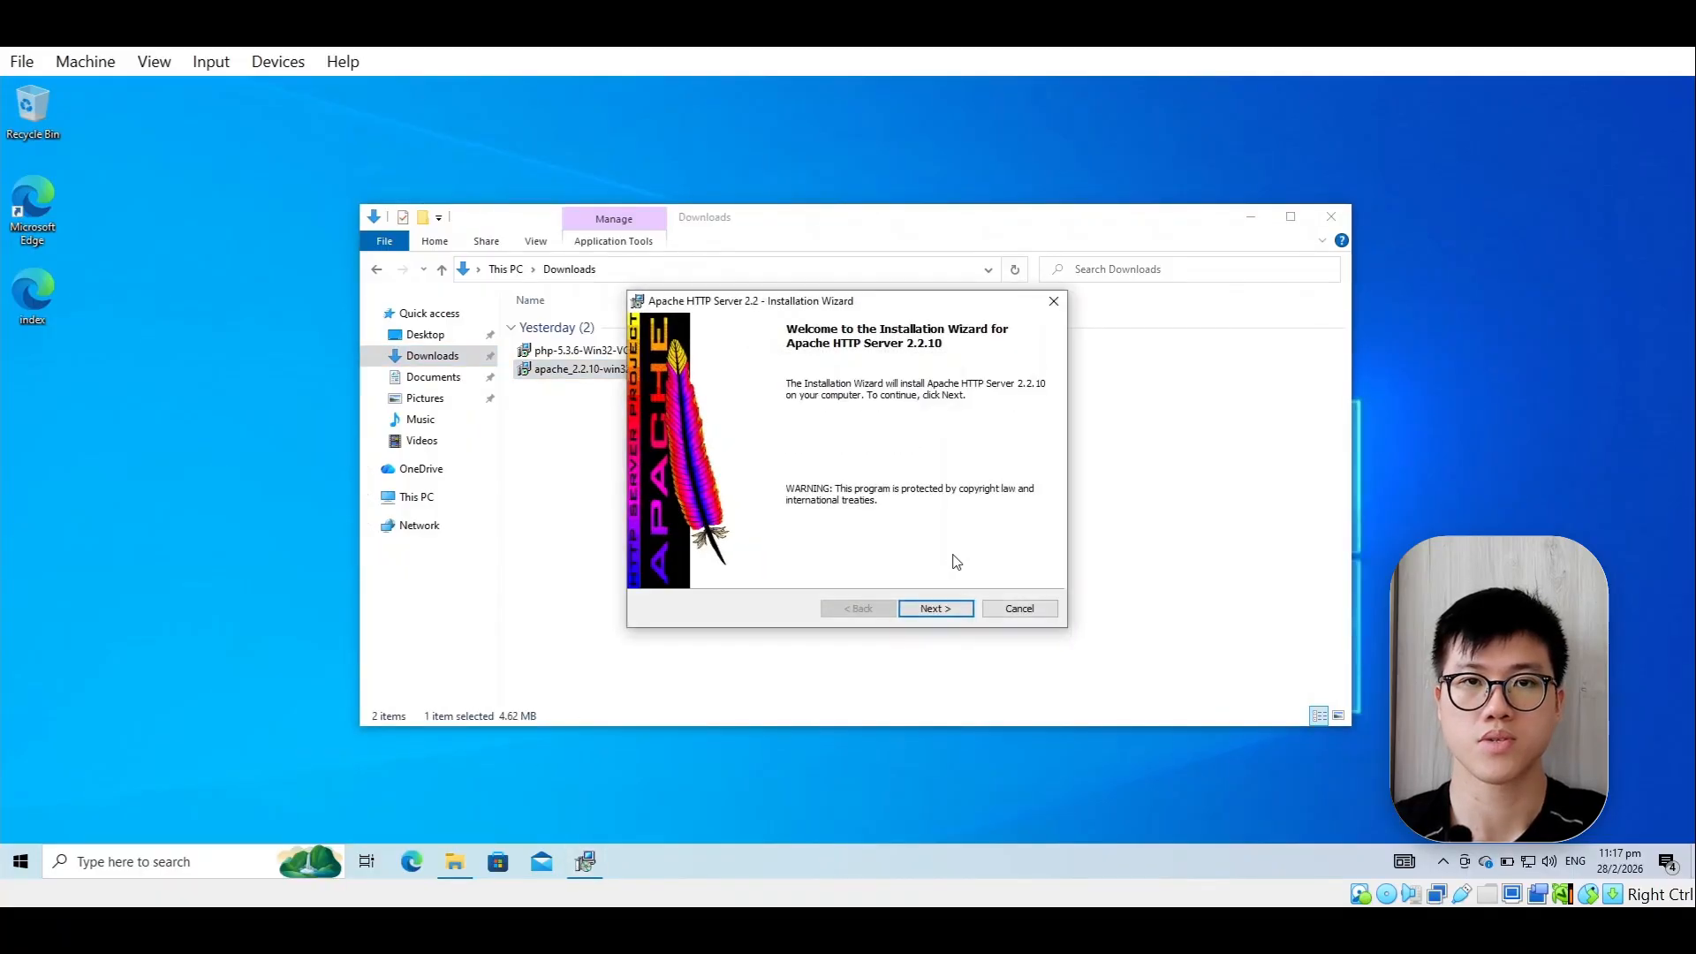
pyautogui.click(955, 609)
pyautogui.click(765, 544)
pyautogui.click(936, 609)
pyautogui.click(936, 609)
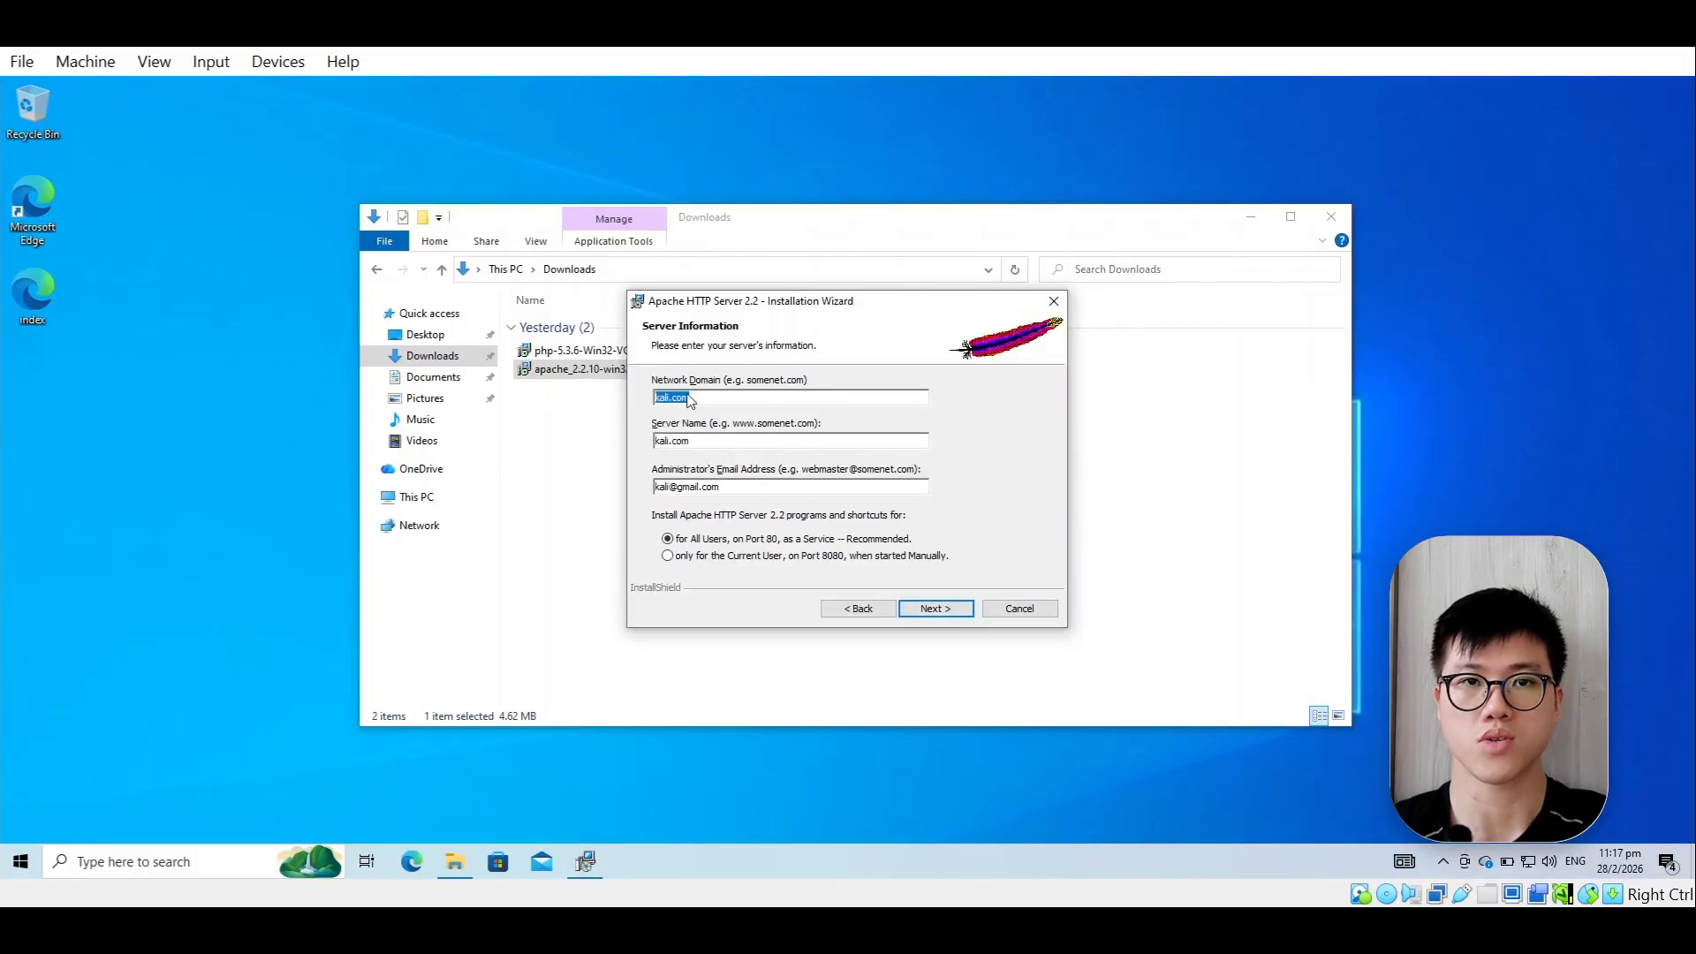
# - Accept kali.com as domain and server name with the All Users, Port 80 service option, and C:\Apache2.2\ as destination folder
pyautogui.click(934, 609)
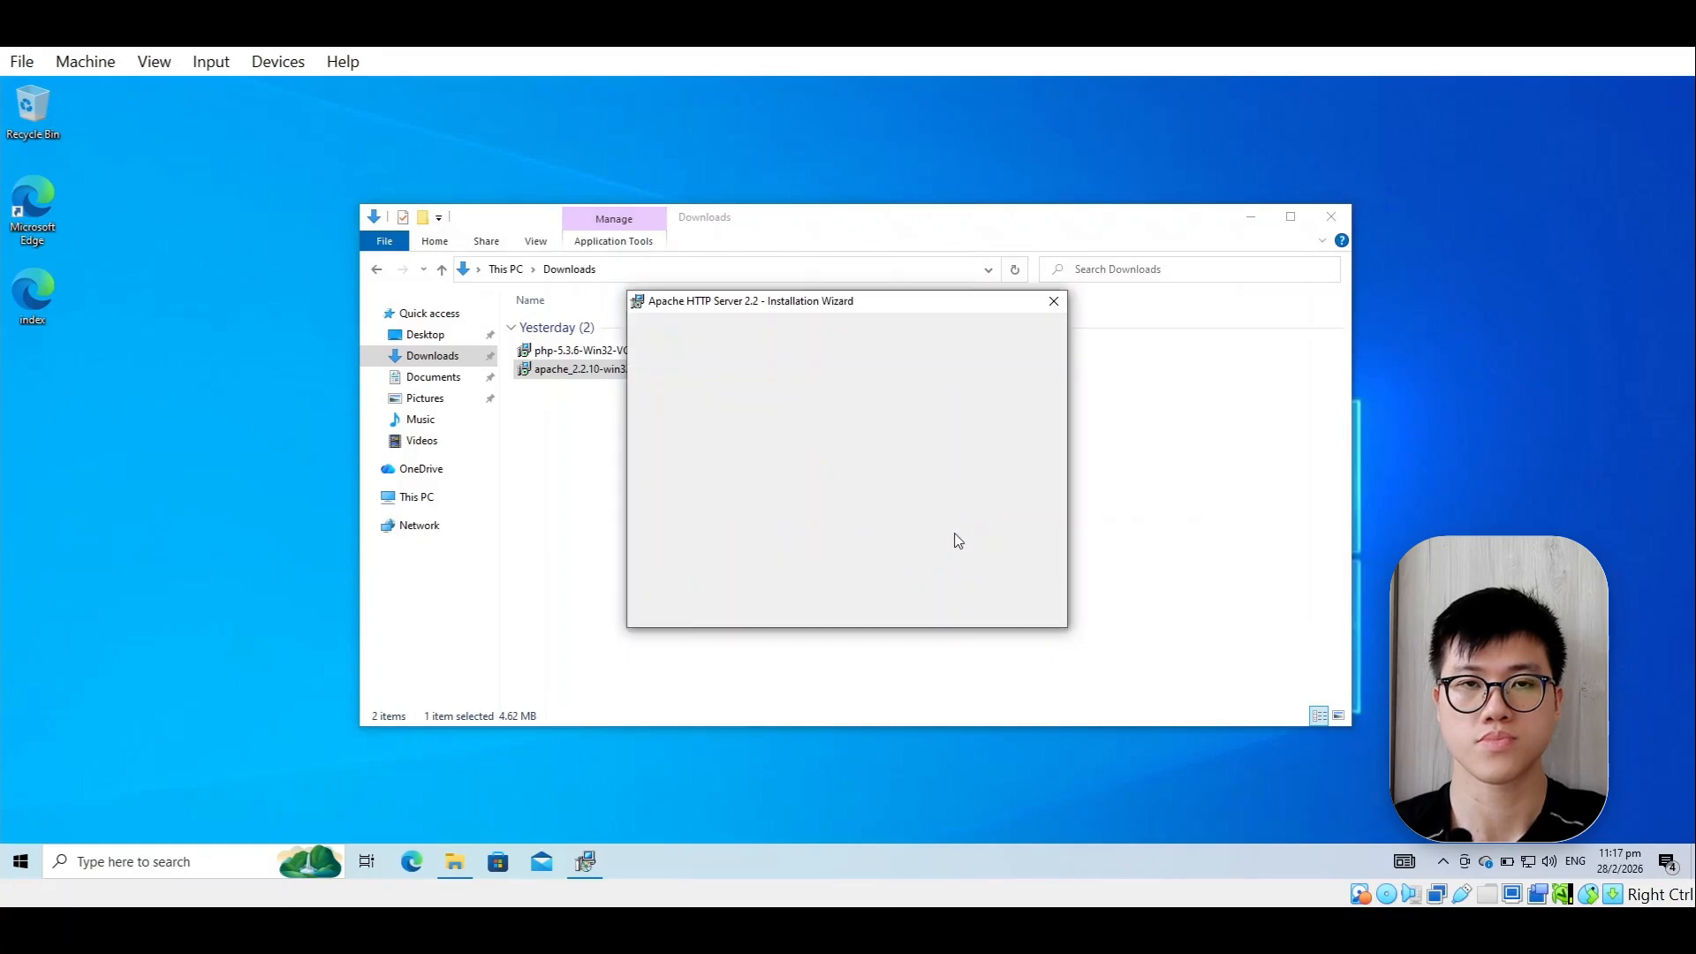
pyautogui.click(936, 610)
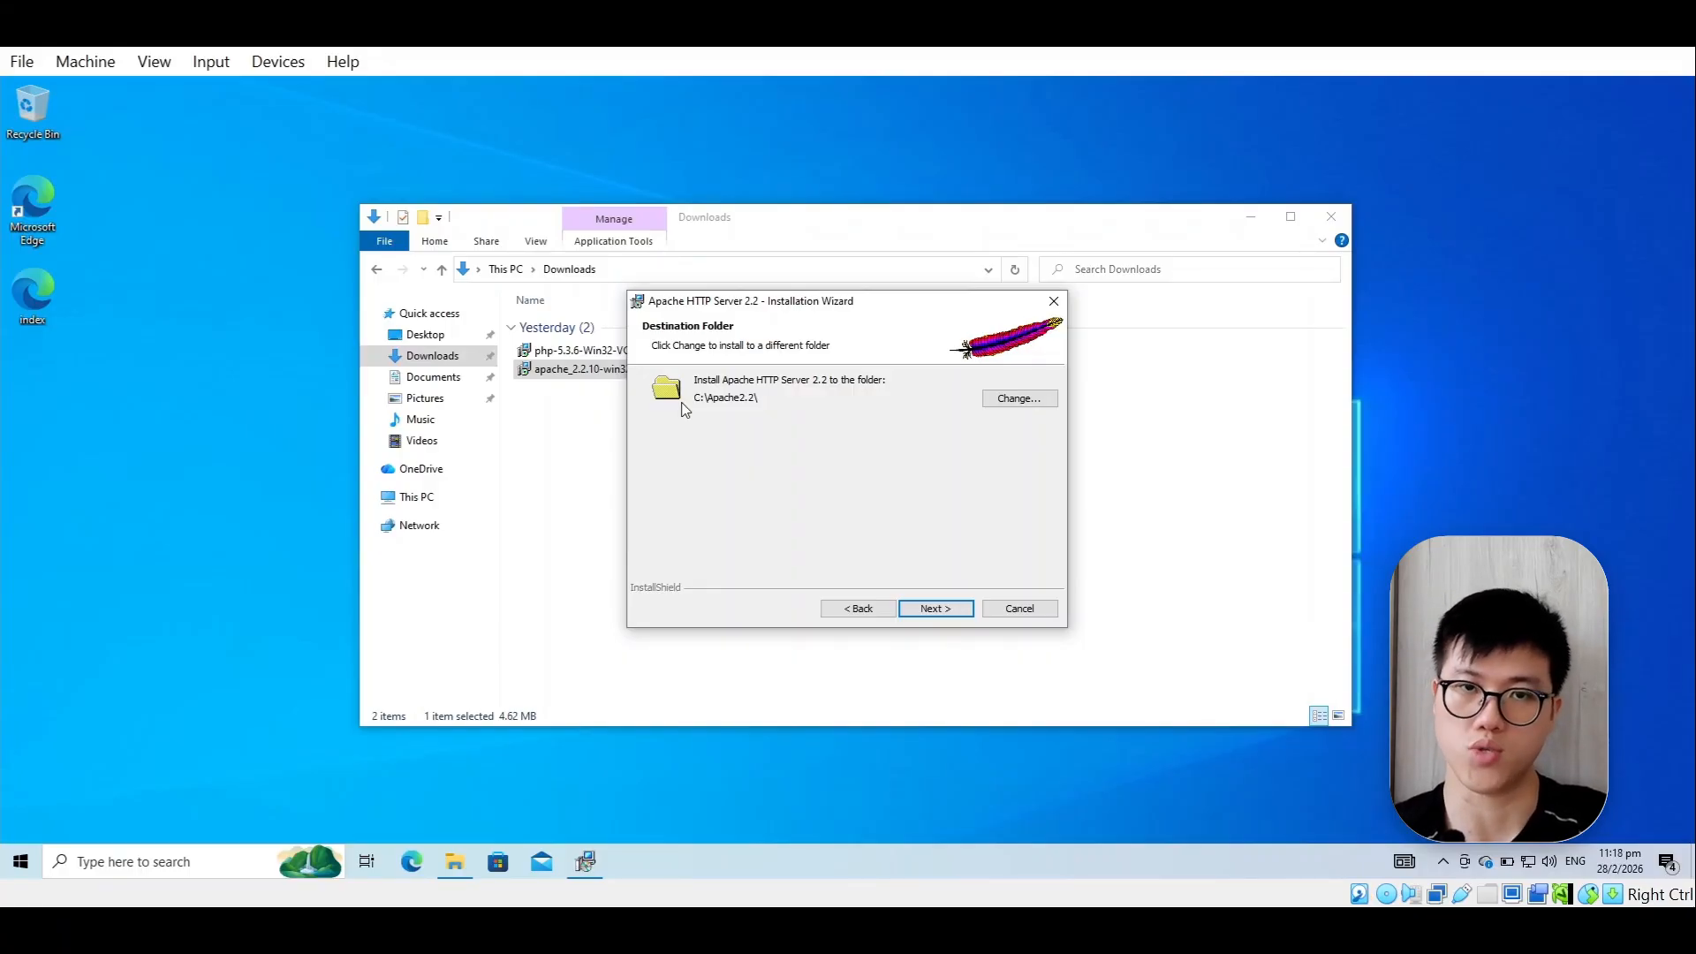
pyautogui.click(957, 609)
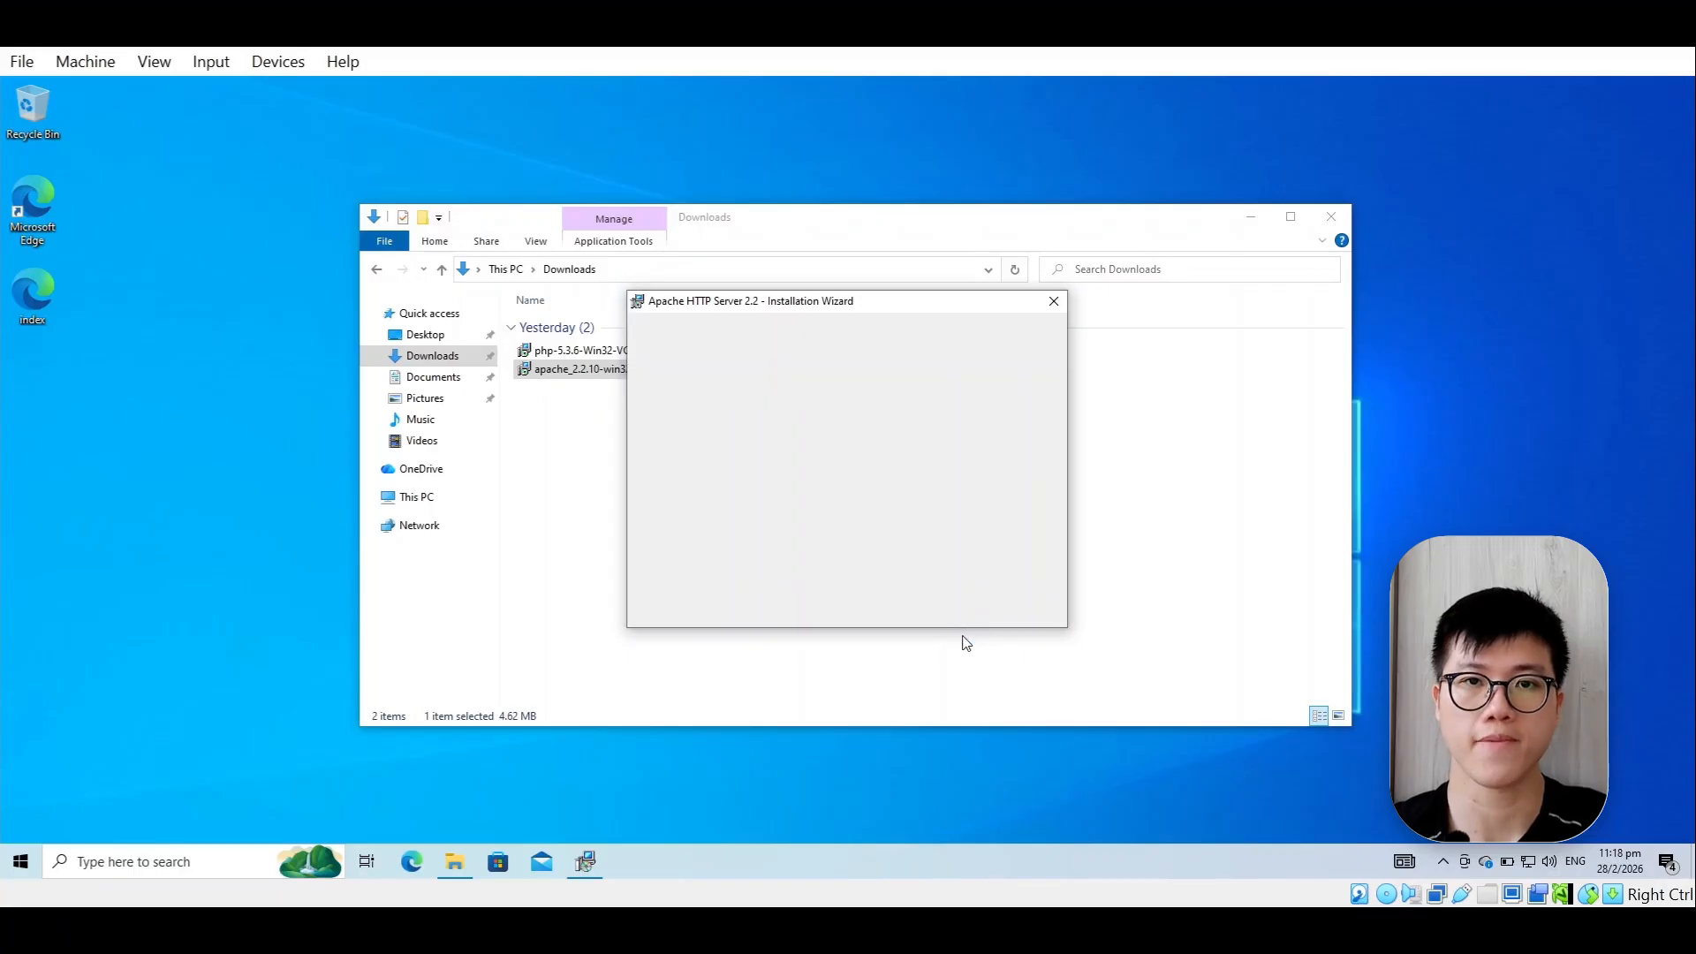
# - Run the Apache HTTP Server installation, allow it to make changes to the device, and finish the wizard
pyautogui.click(935, 608)
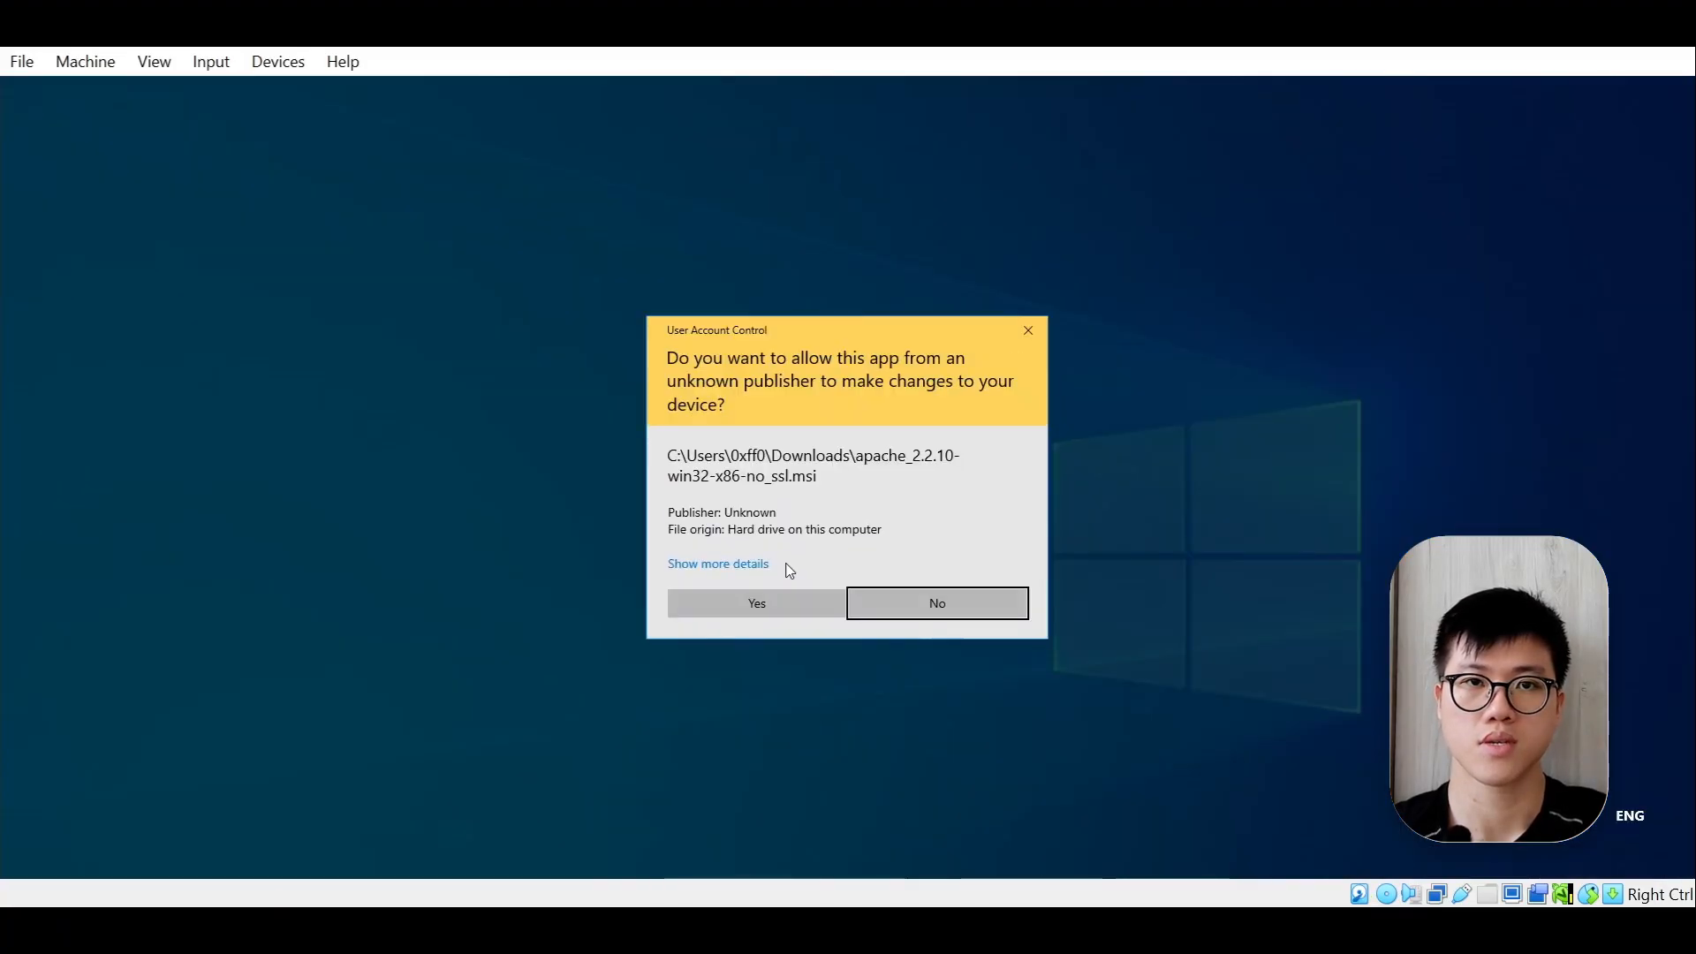
pyautogui.click(772, 592)
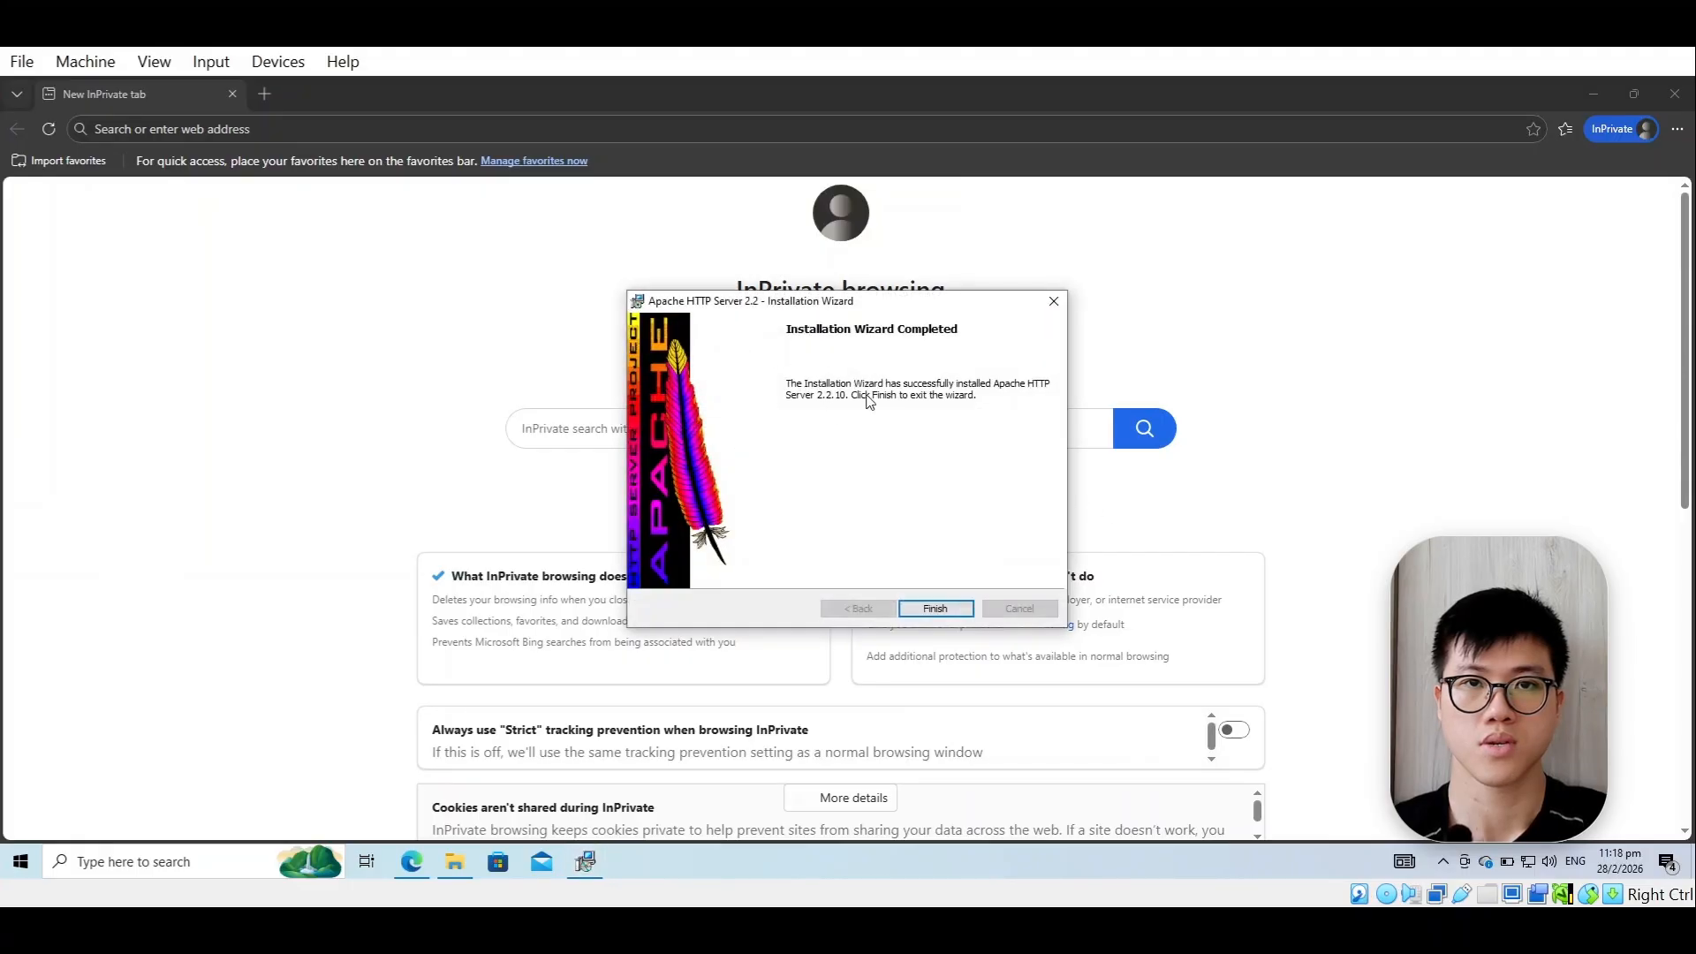
pyautogui.click(938, 609)
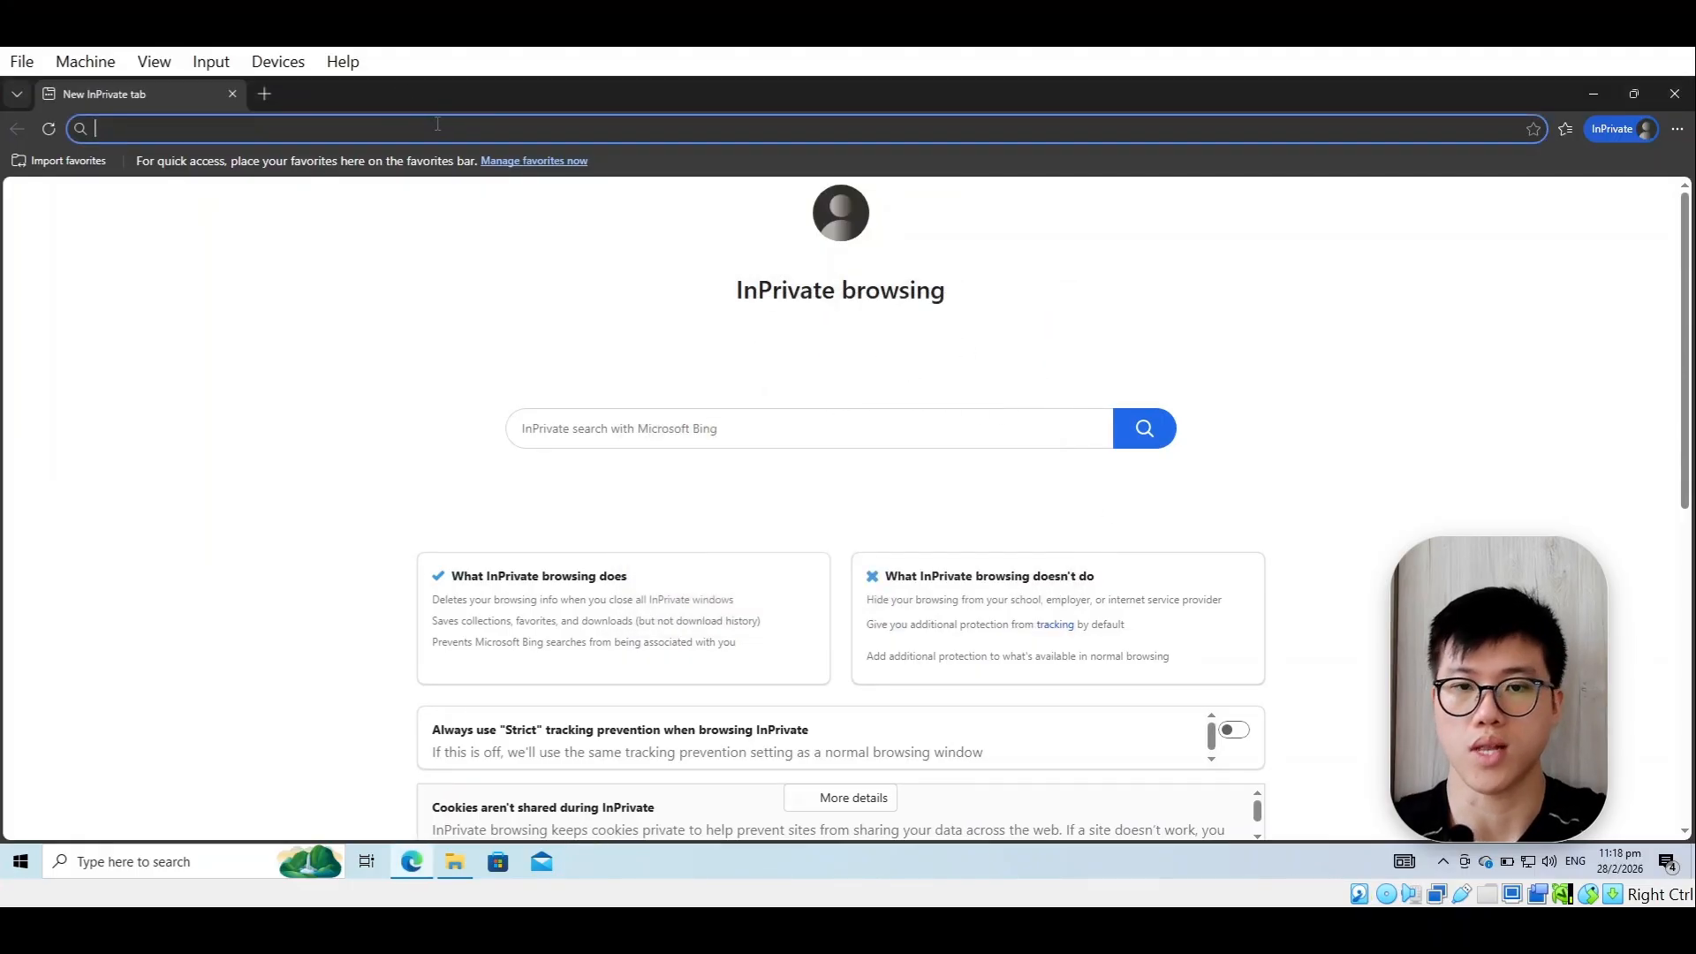
# - Load localhost in the browser to check that the Apache server responds
pyautogui.write('localhost/')
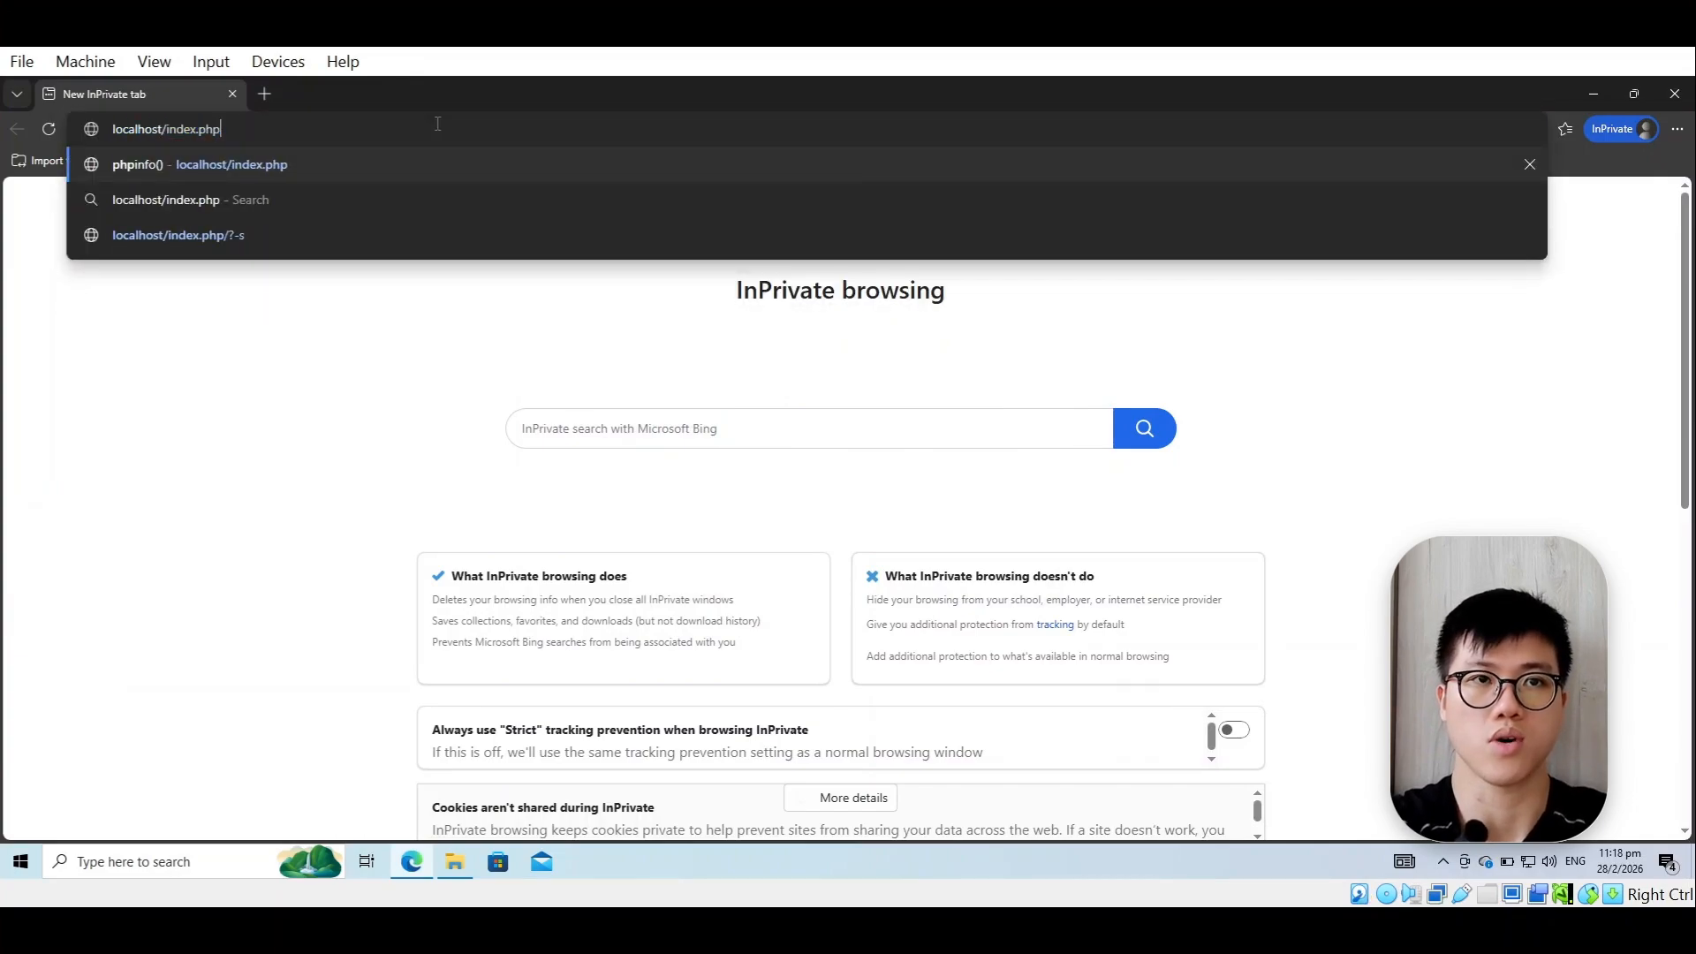
pyautogui.press('BackSpace')
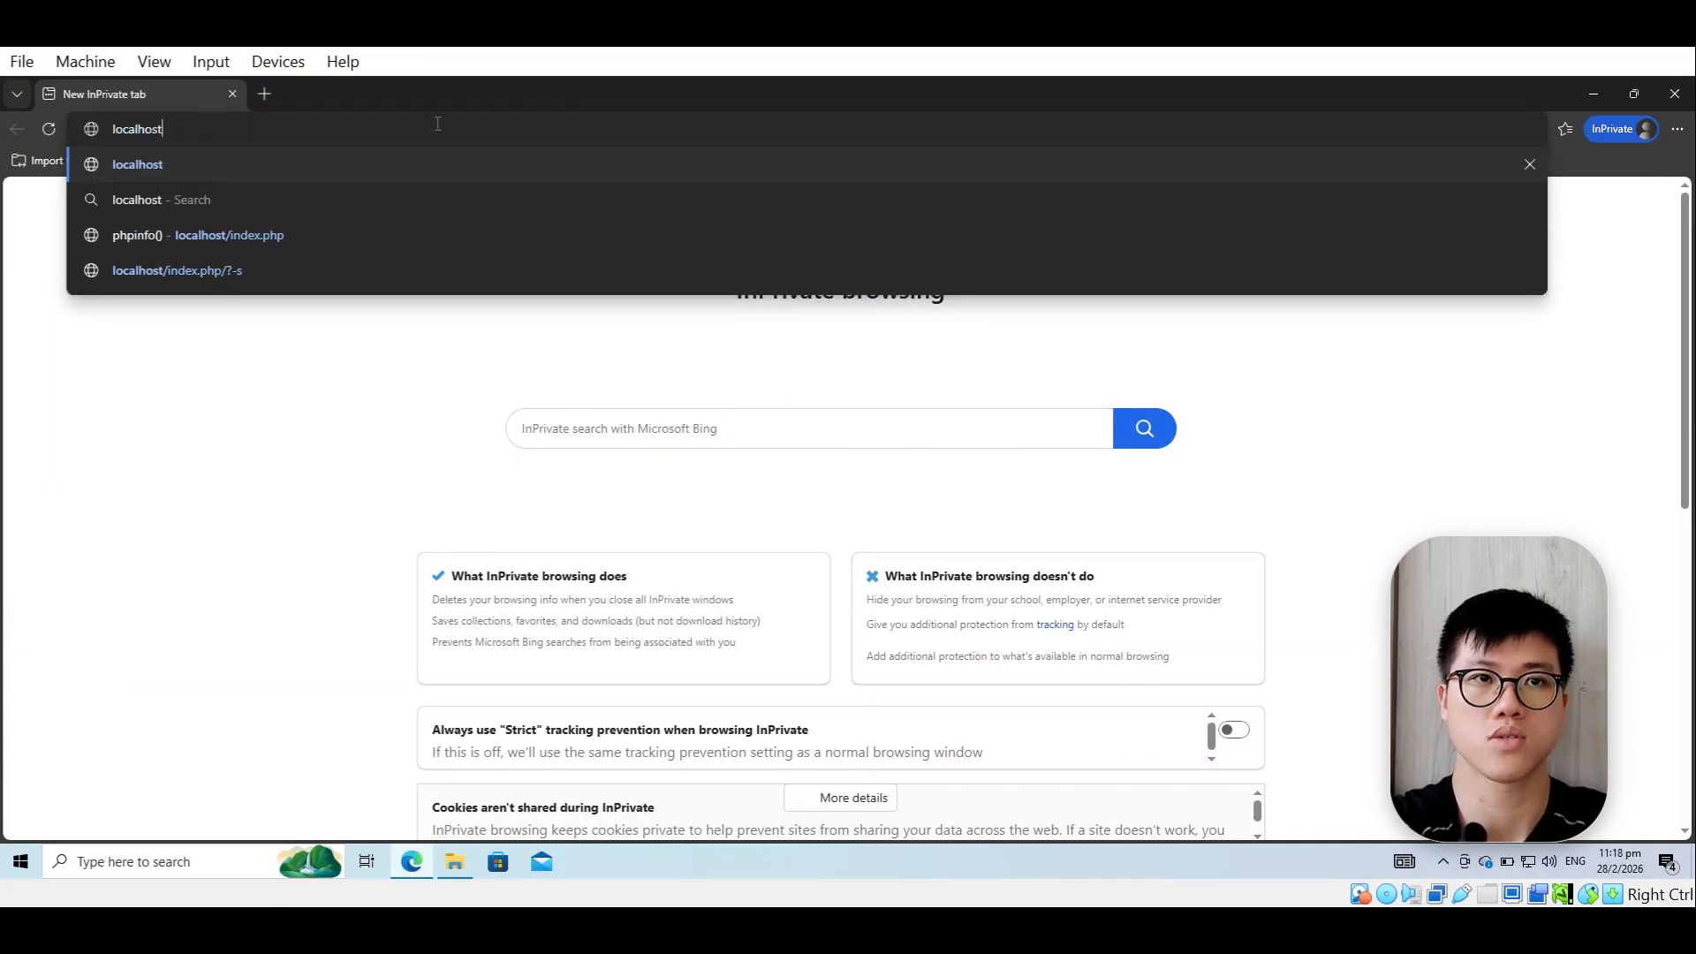
pyautogui.press('Return')
pyautogui.moveTo(666, 220); pyautogui.dragTo(9, 248)
pyautogui.click(720, 307)
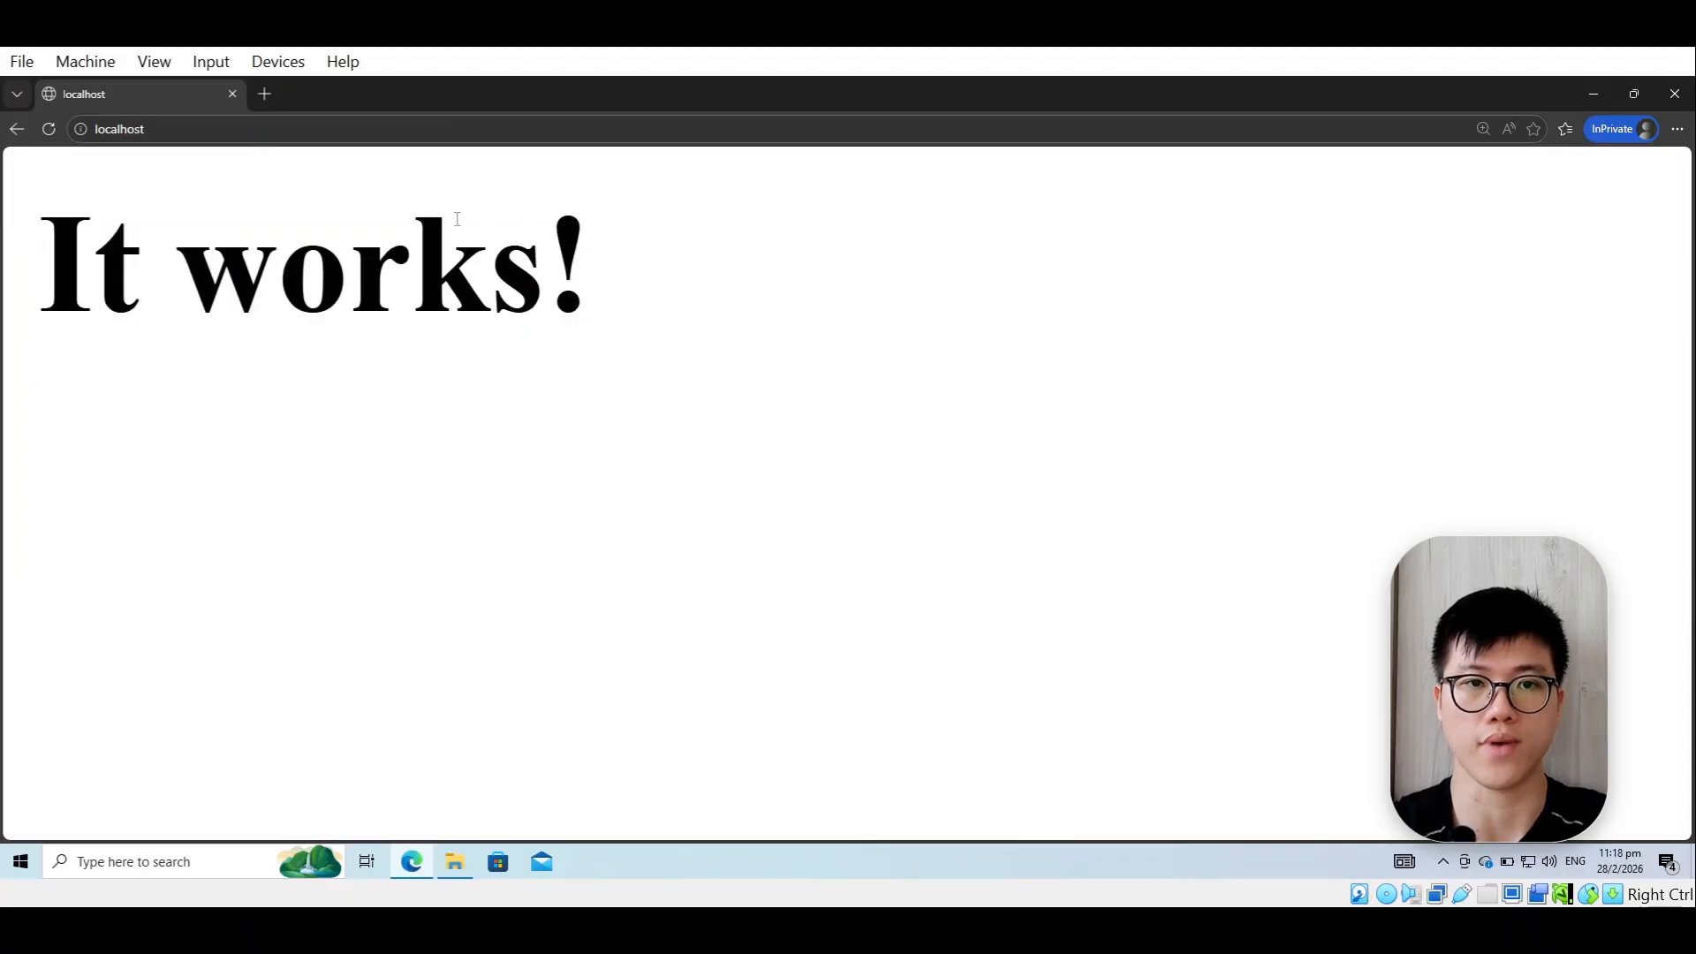
# - Launch the php-5.3.6-Win32-VC9-x86 installer from Downloads and accept its license agreement
pyautogui.click(455, 861)
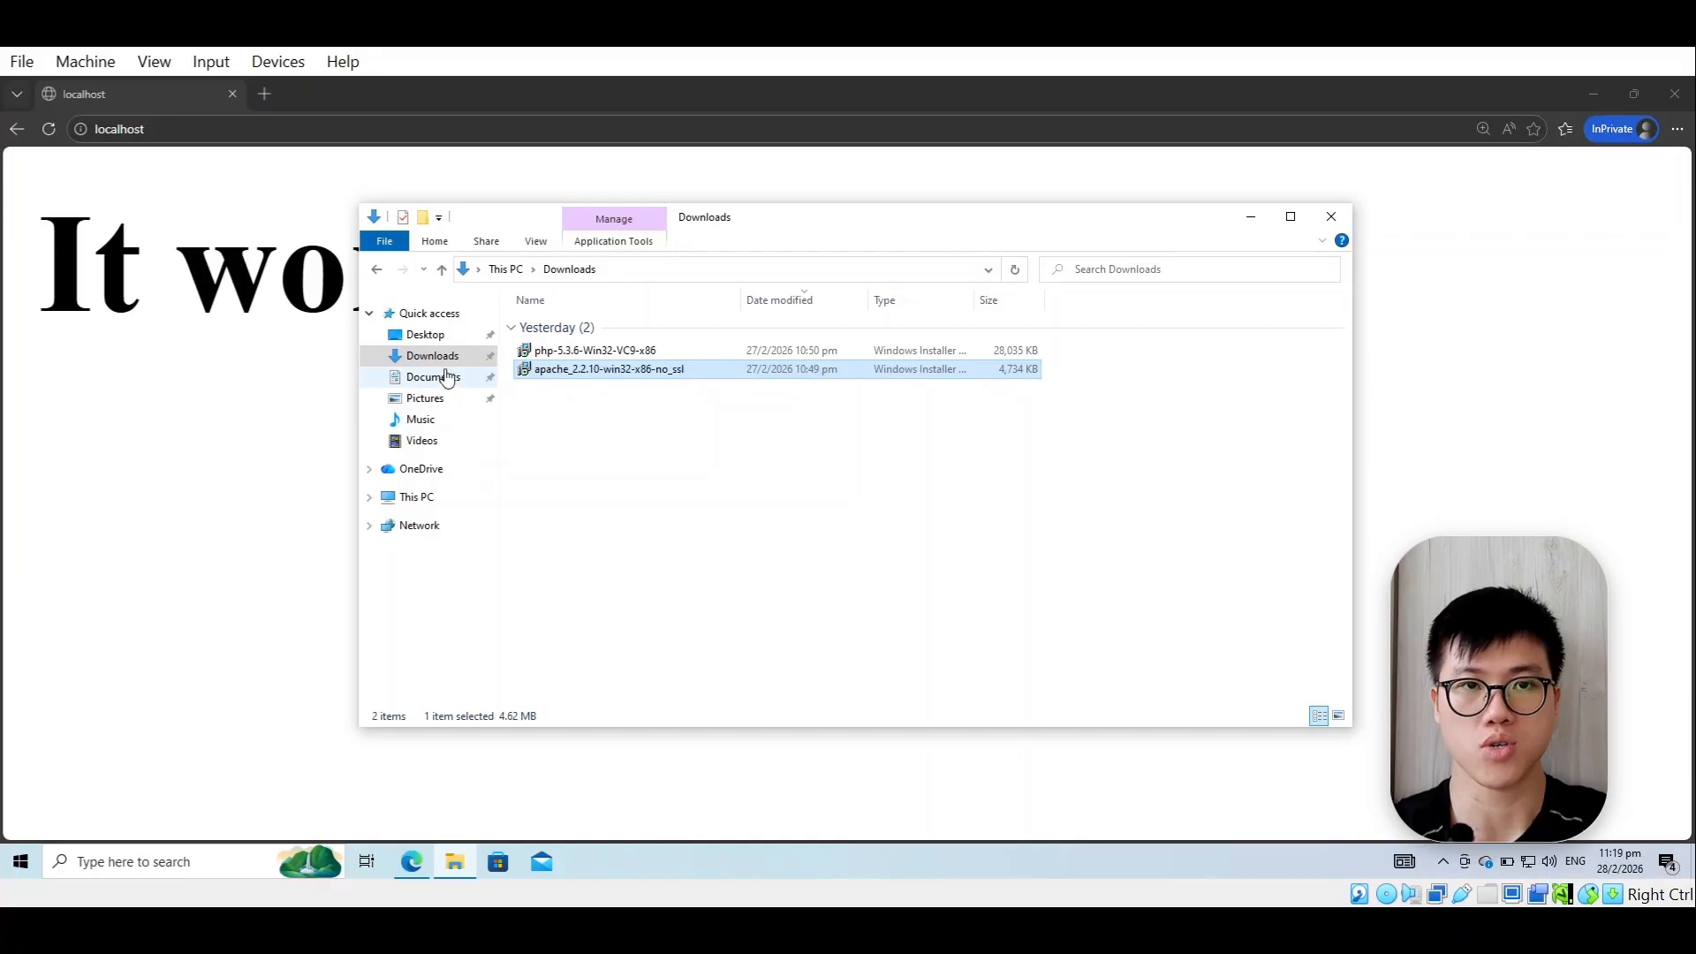
pyautogui.click(655, 352)
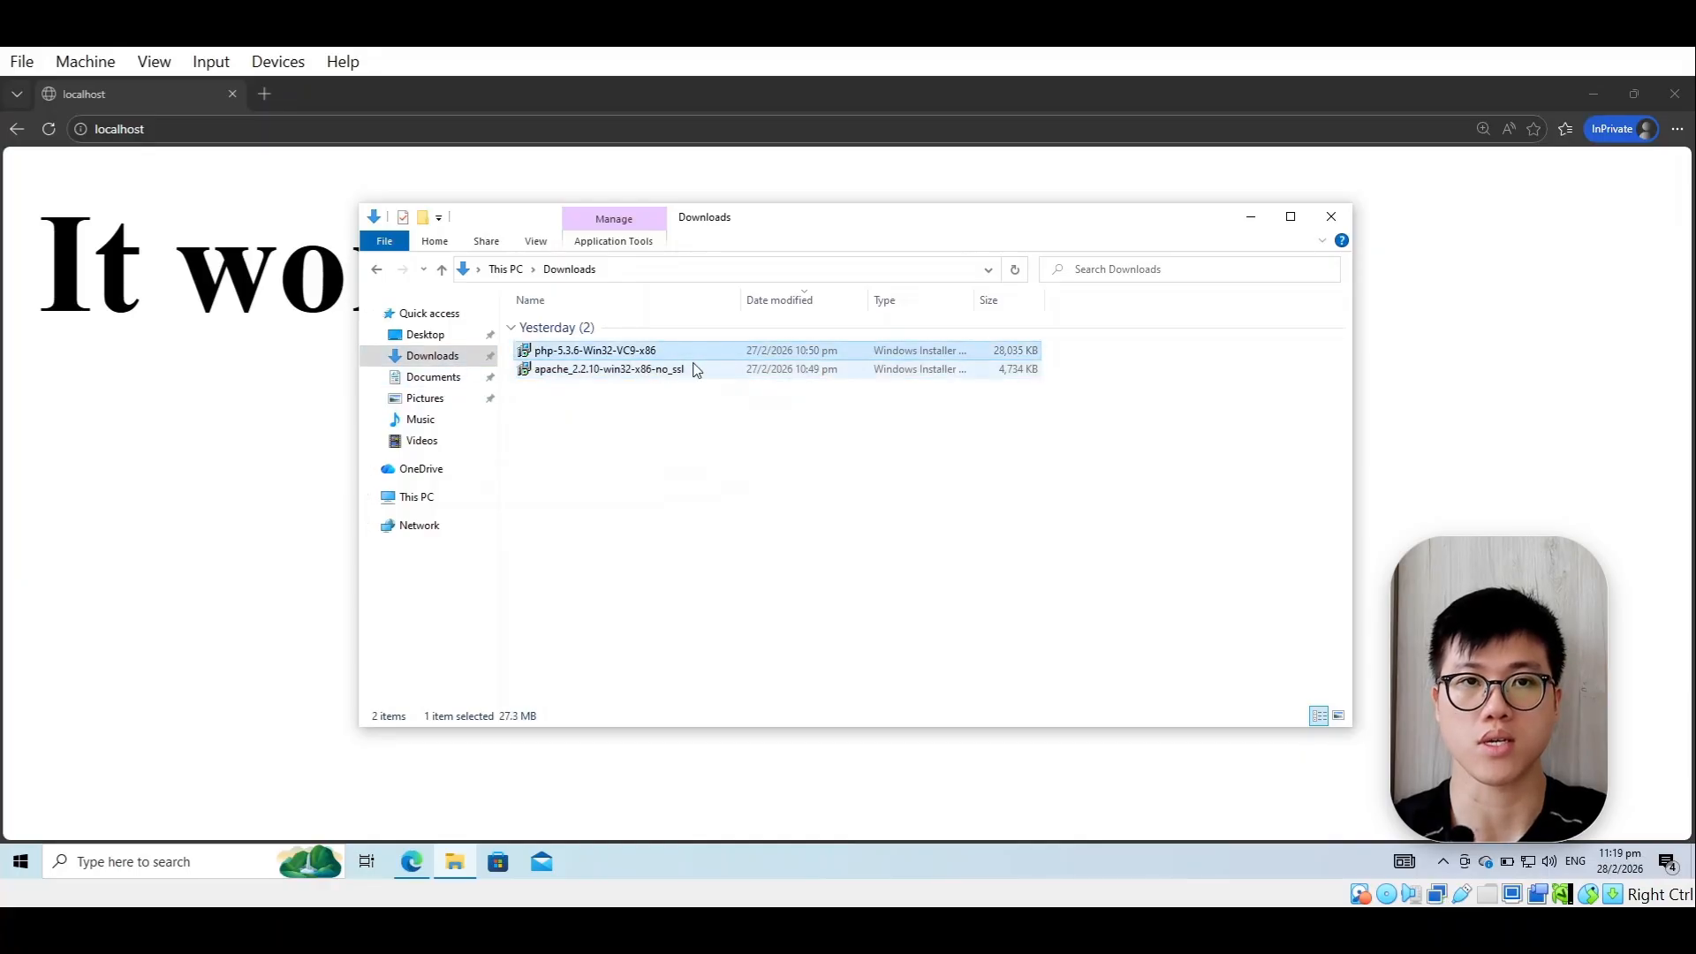
pyautogui.doubleClick(586, 353)
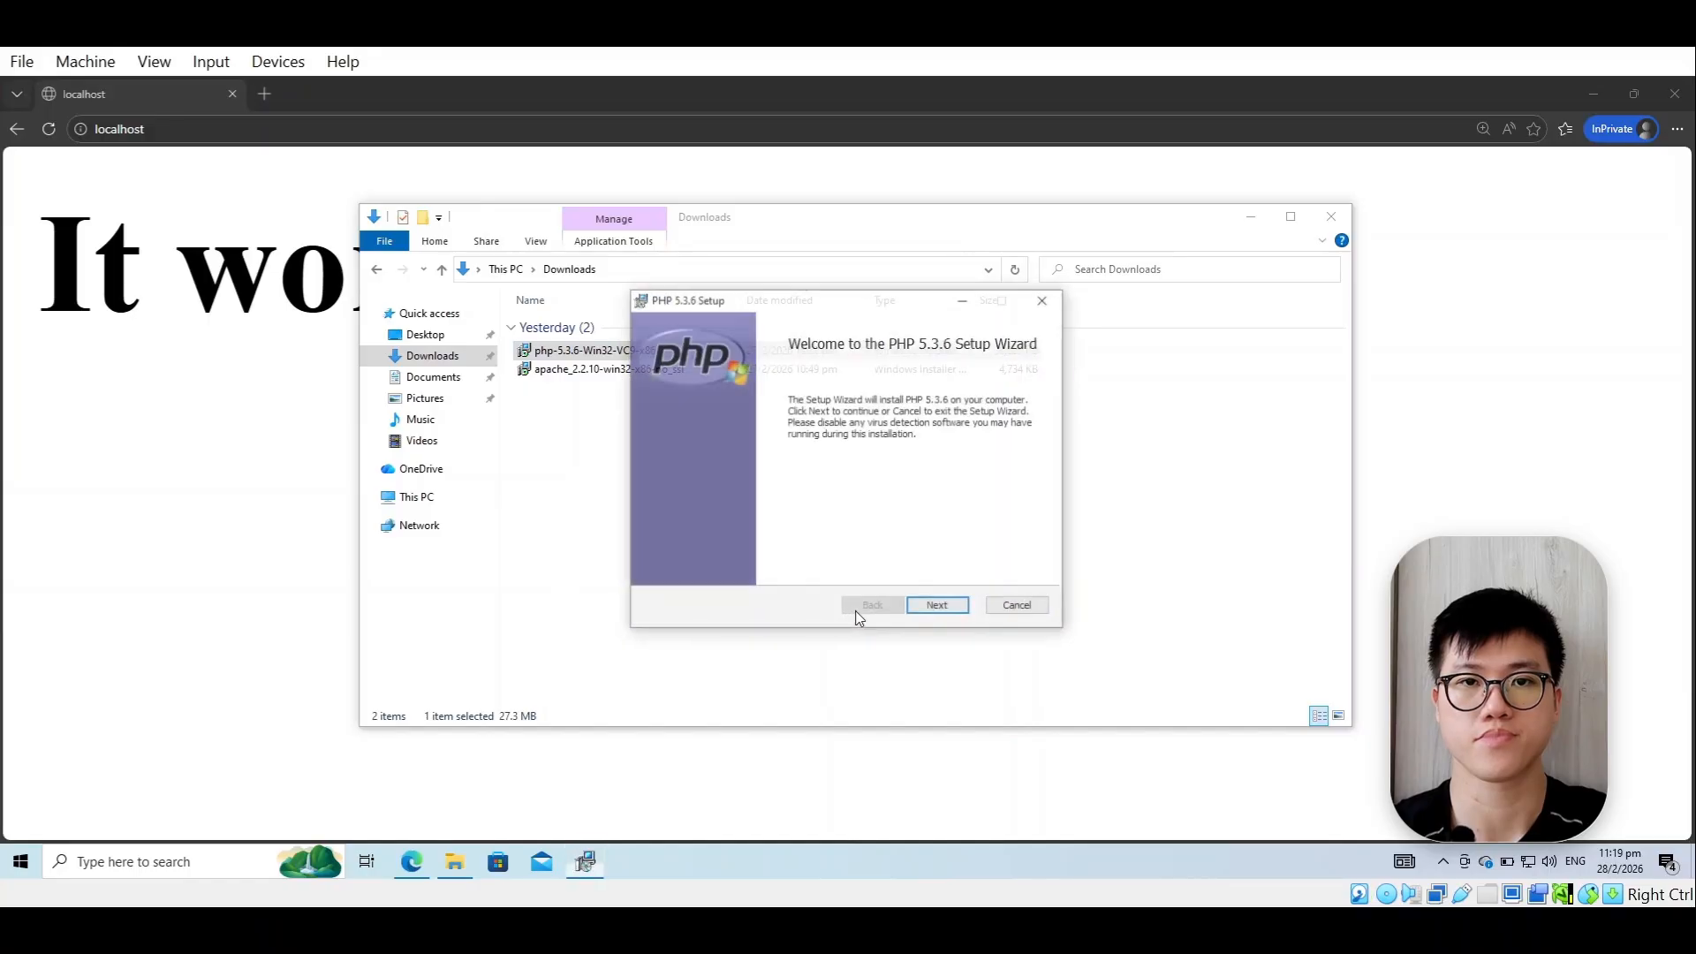
pyautogui.click(959, 612)
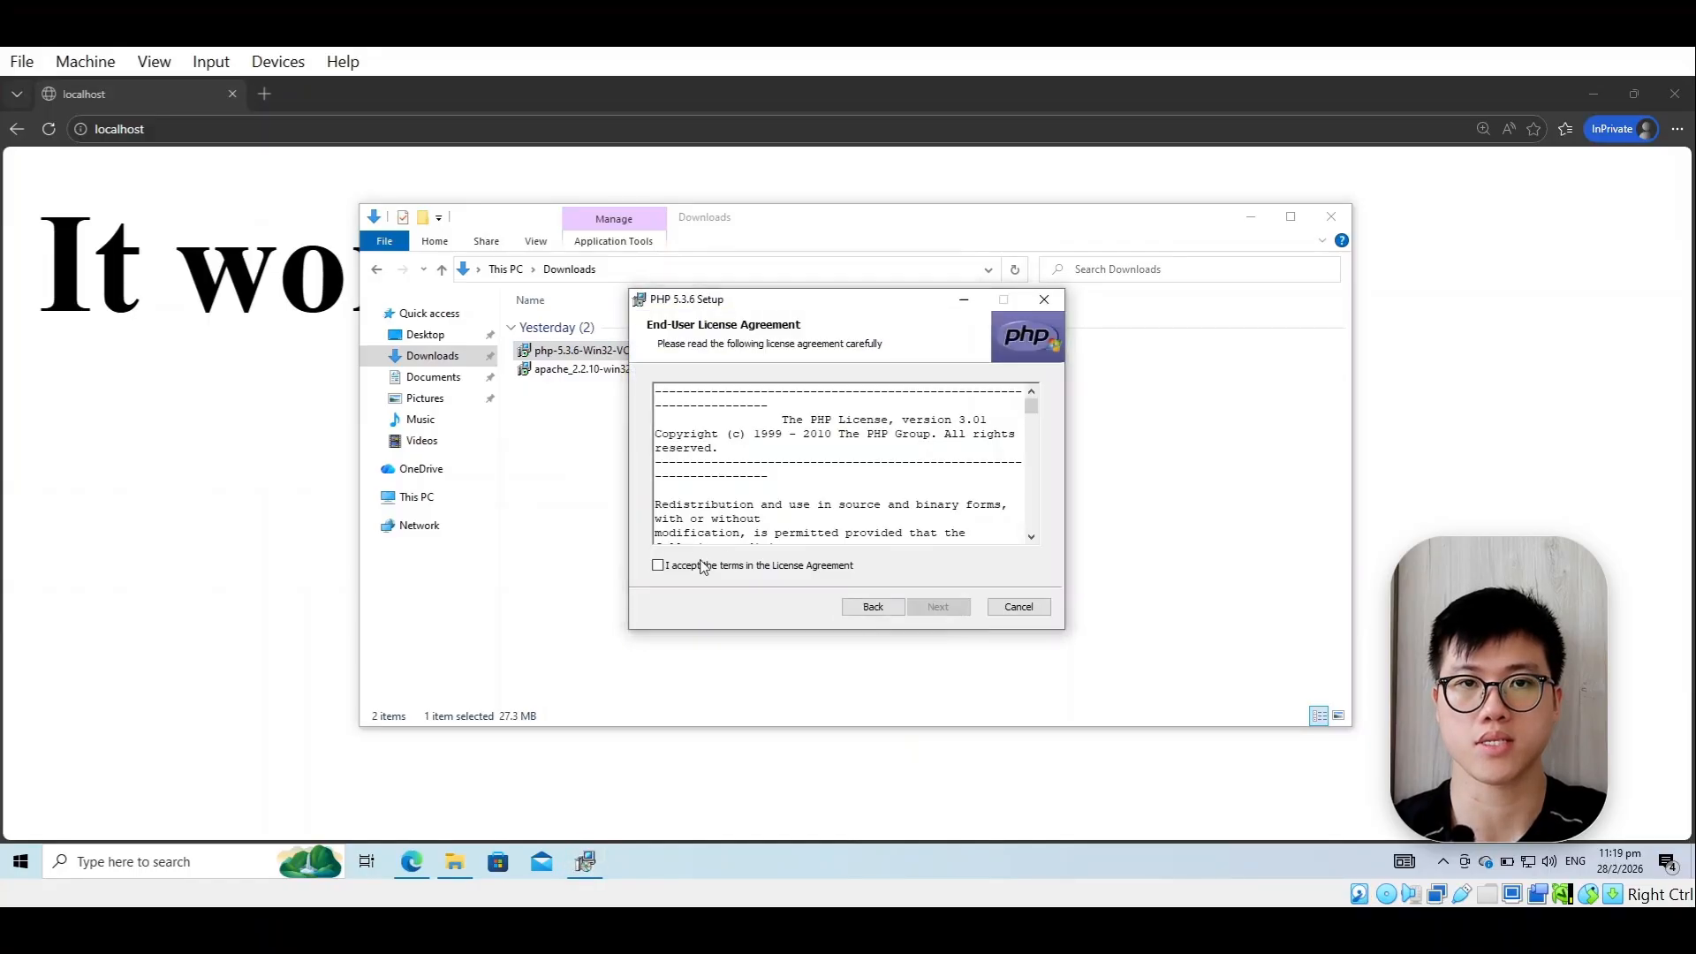
pyautogui.click(699, 567)
pyautogui.click(938, 606)
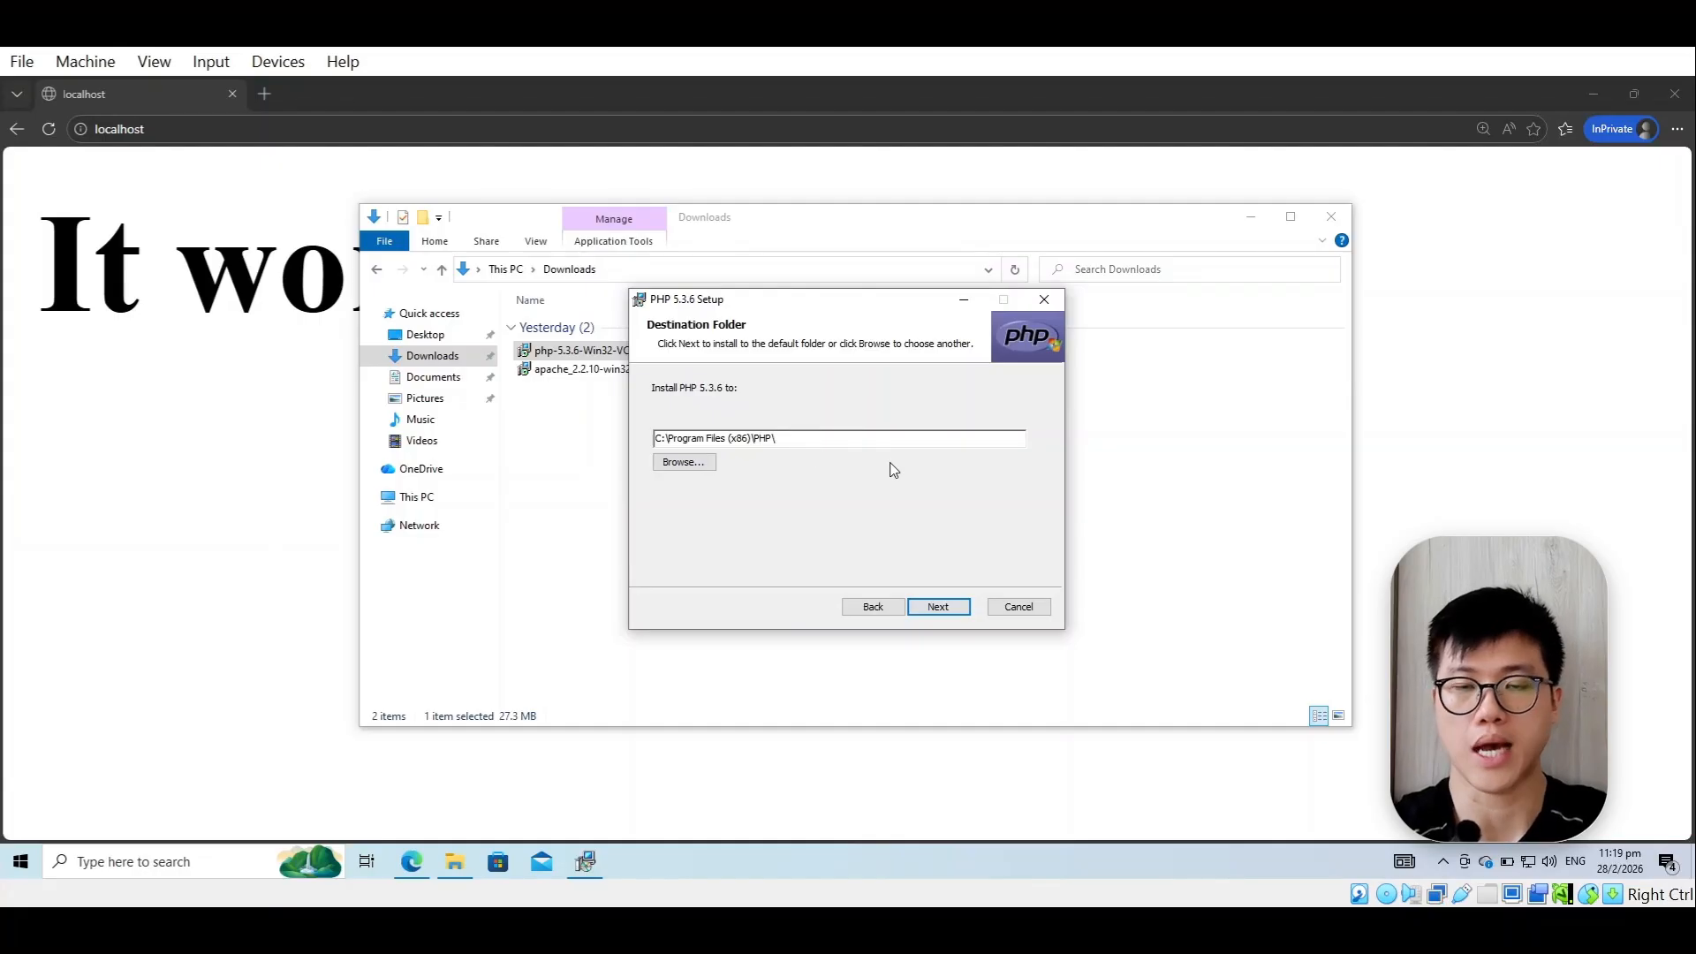
# - Set the PHP 5.3.6 destination folder to C:\PHP\ and continue to the web server setup
pyautogui.press('BackSpace')
pyautogui.press('BackSpace')
pyautogui.press('BackSpace')
pyautogui.press('BackSpace')
pyautogui.press('BackSpace')
pyautogui.press('BackSpace')
pyautogui.press('BackSpace')
pyautogui.press('BackSpace')
pyautogui.press('BackSpace')
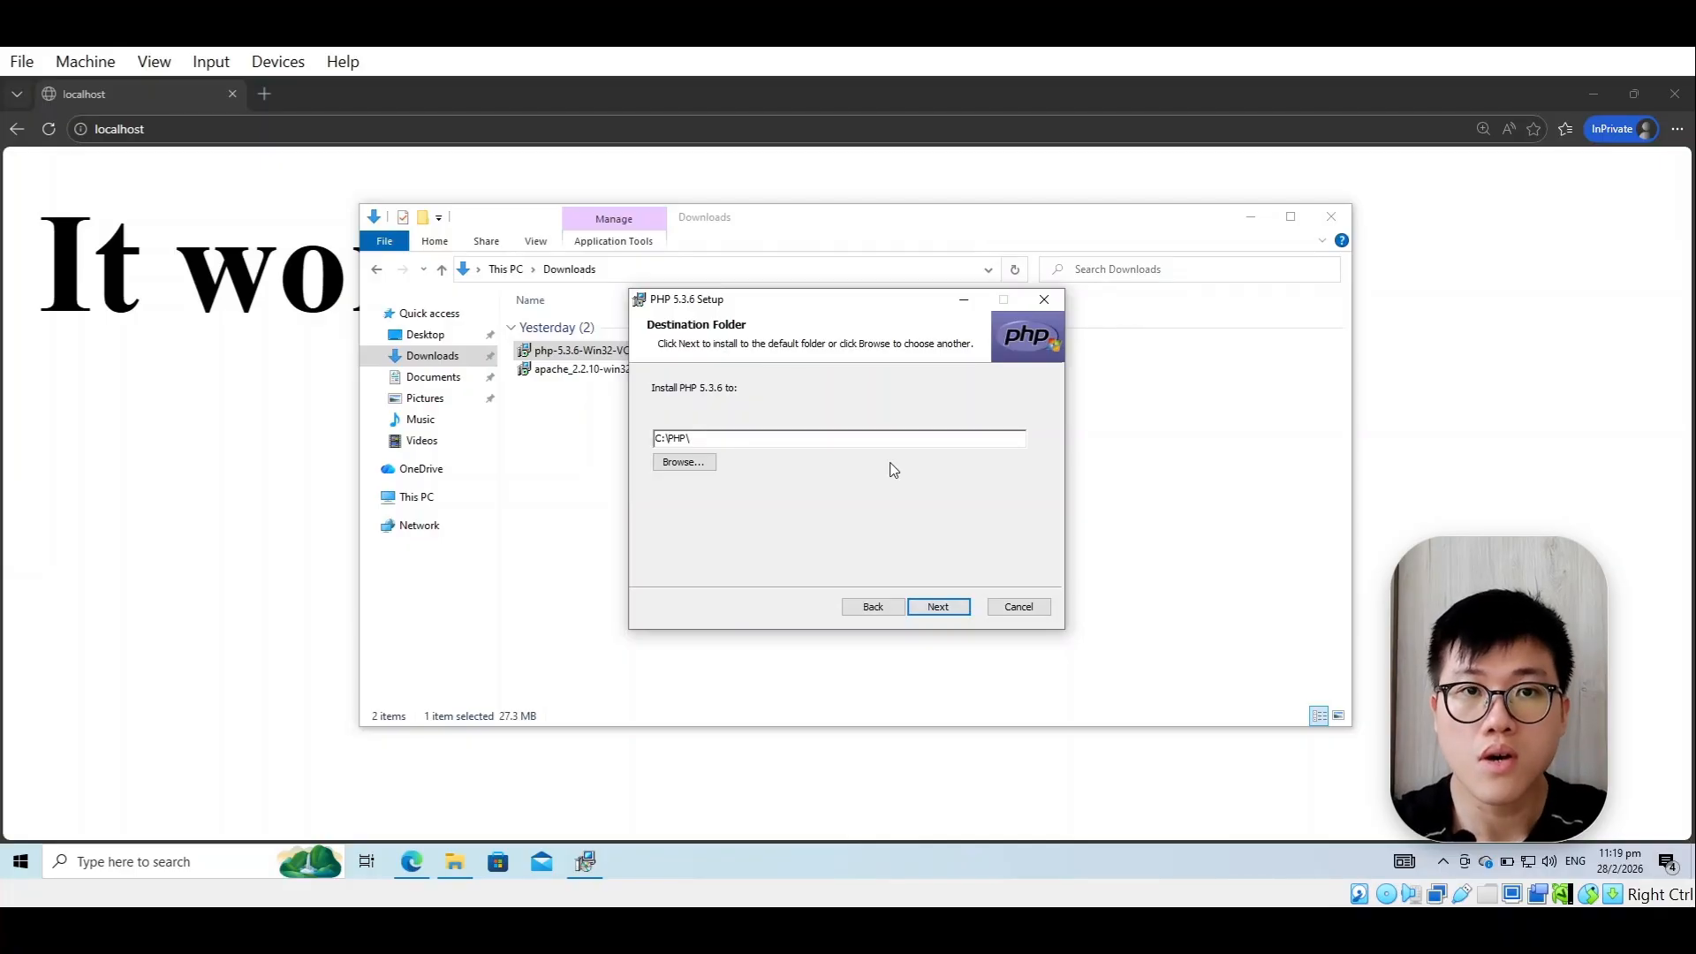
pyautogui.click(940, 606)
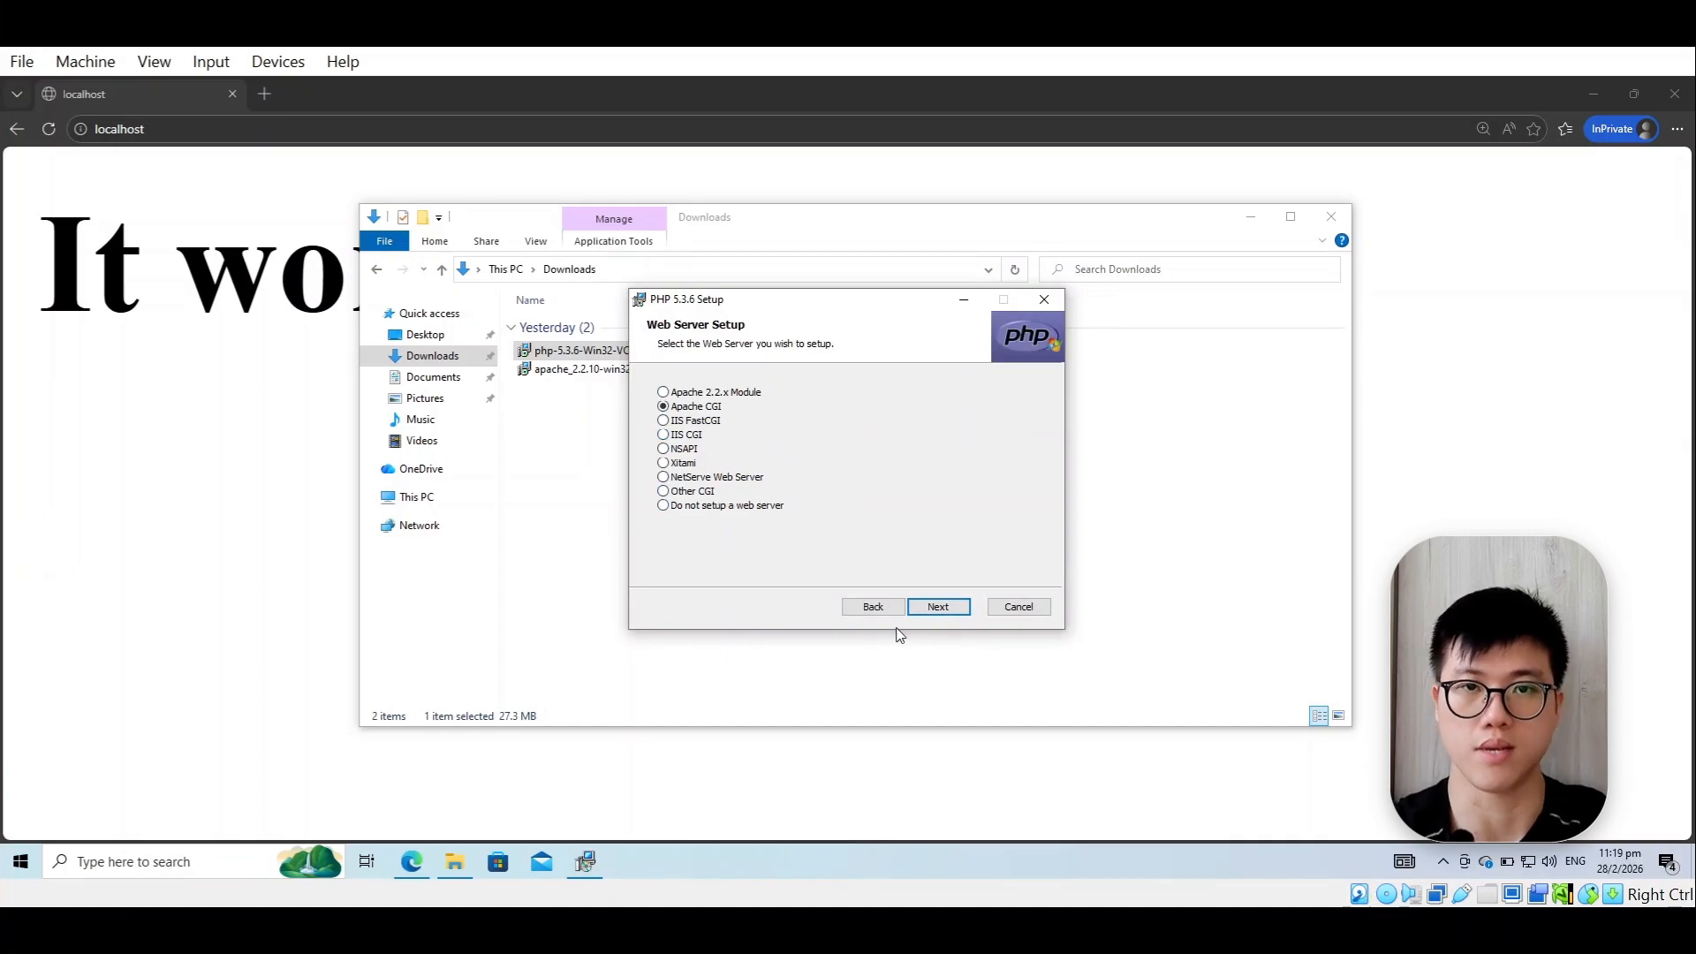
# - Continue with Apache CGI as the web server and set the Apache configuration directory to C:\Apache2.2\
pyautogui.click(961, 612)
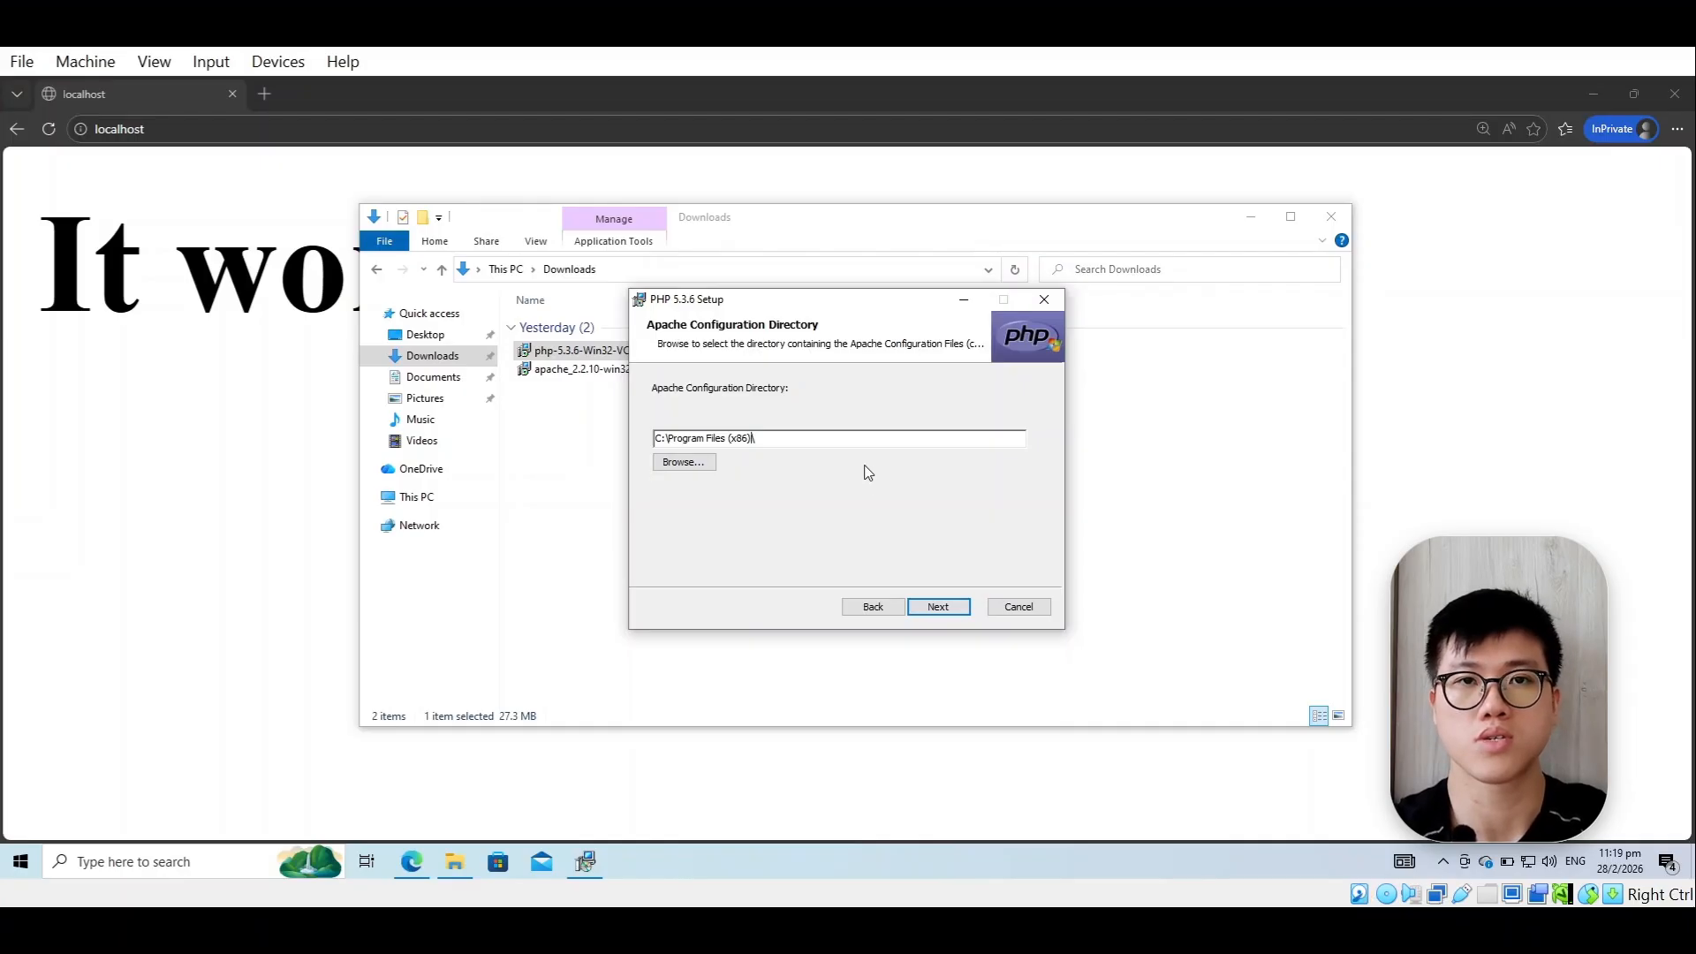
pyautogui.click(684, 462)
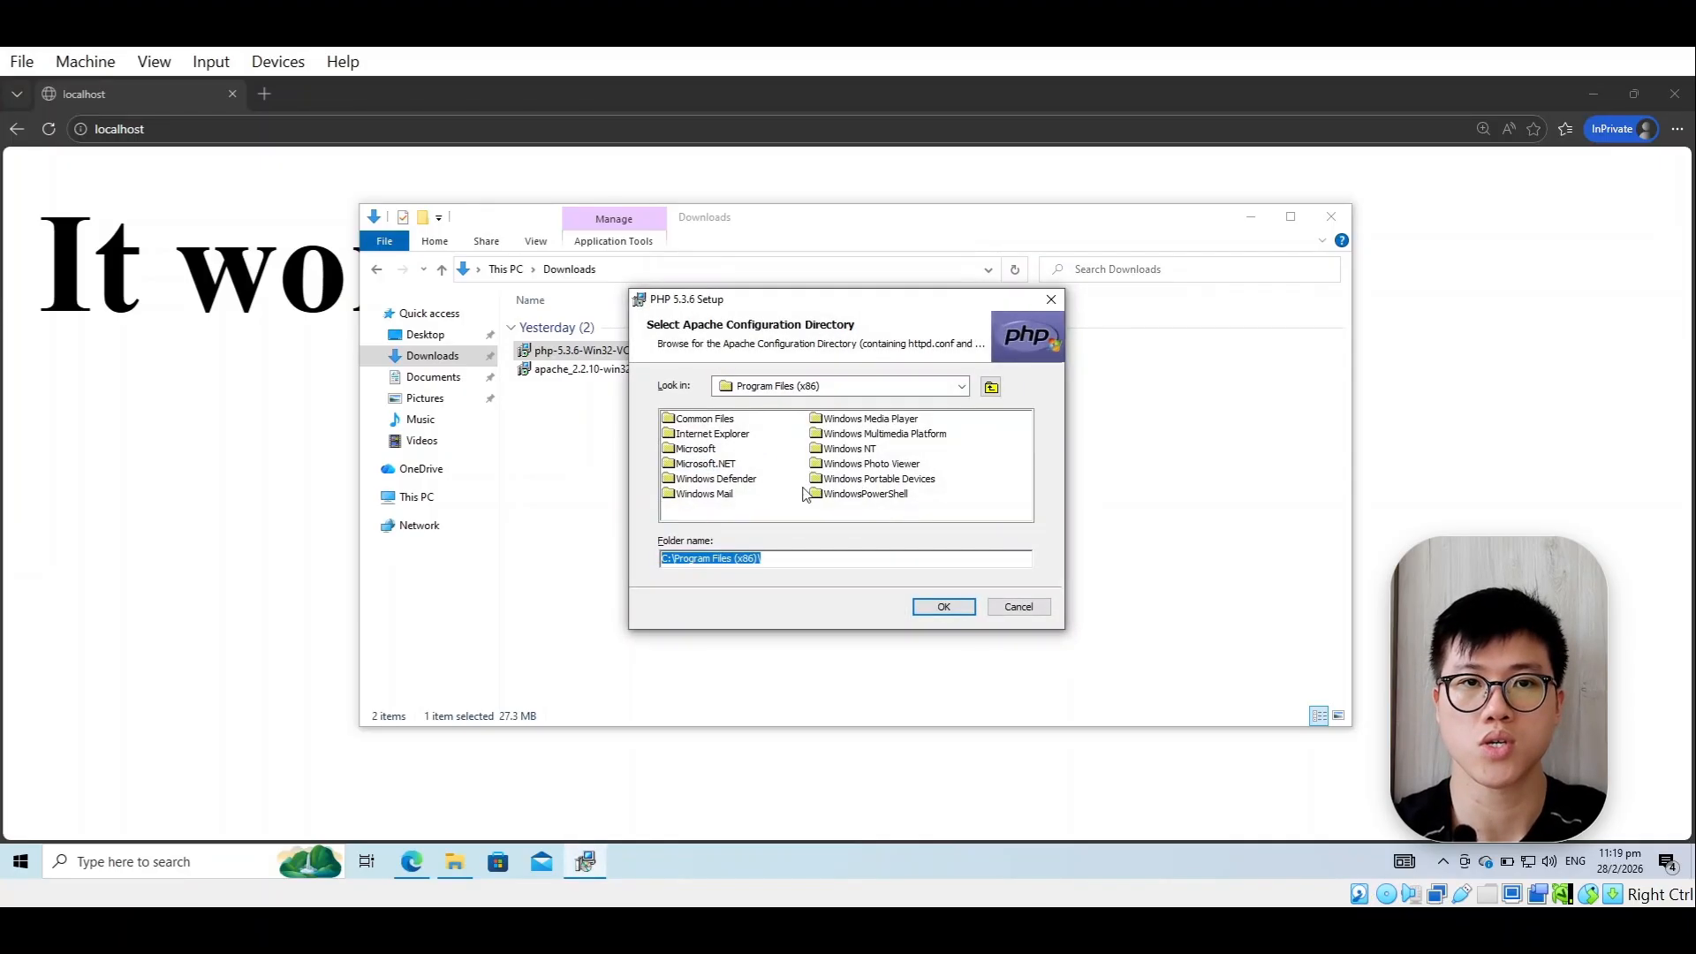
pyautogui.click(961, 389)
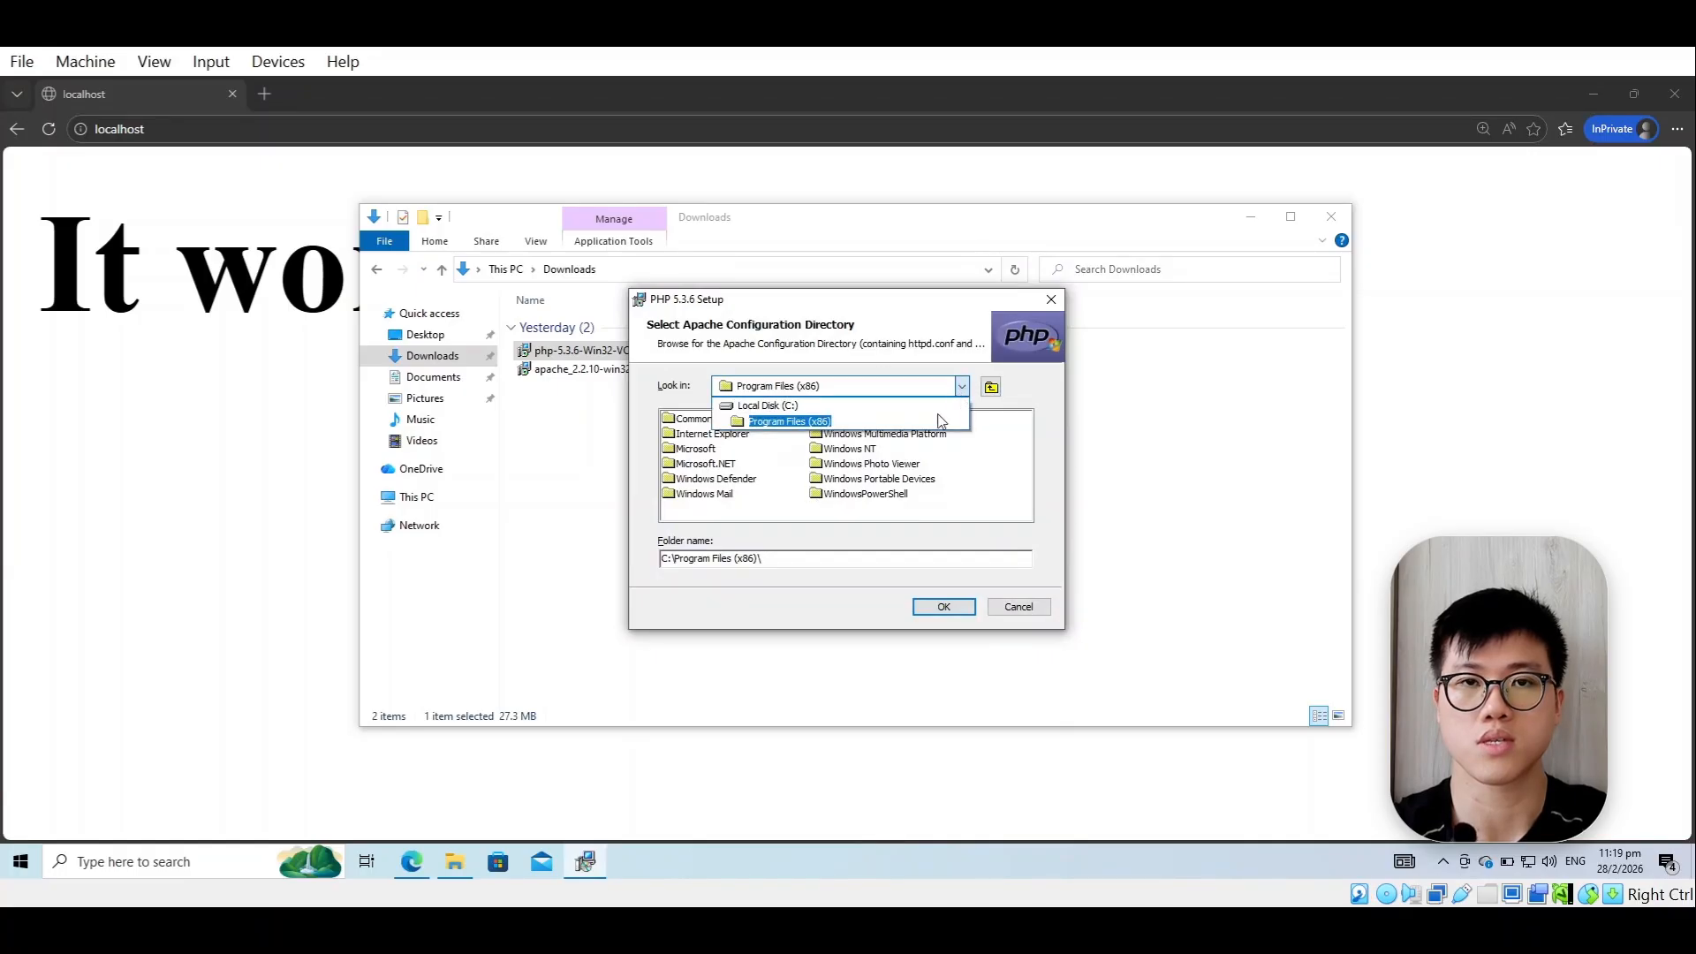
pyautogui.click(857, 408)
pyautogui.click(716, 422)
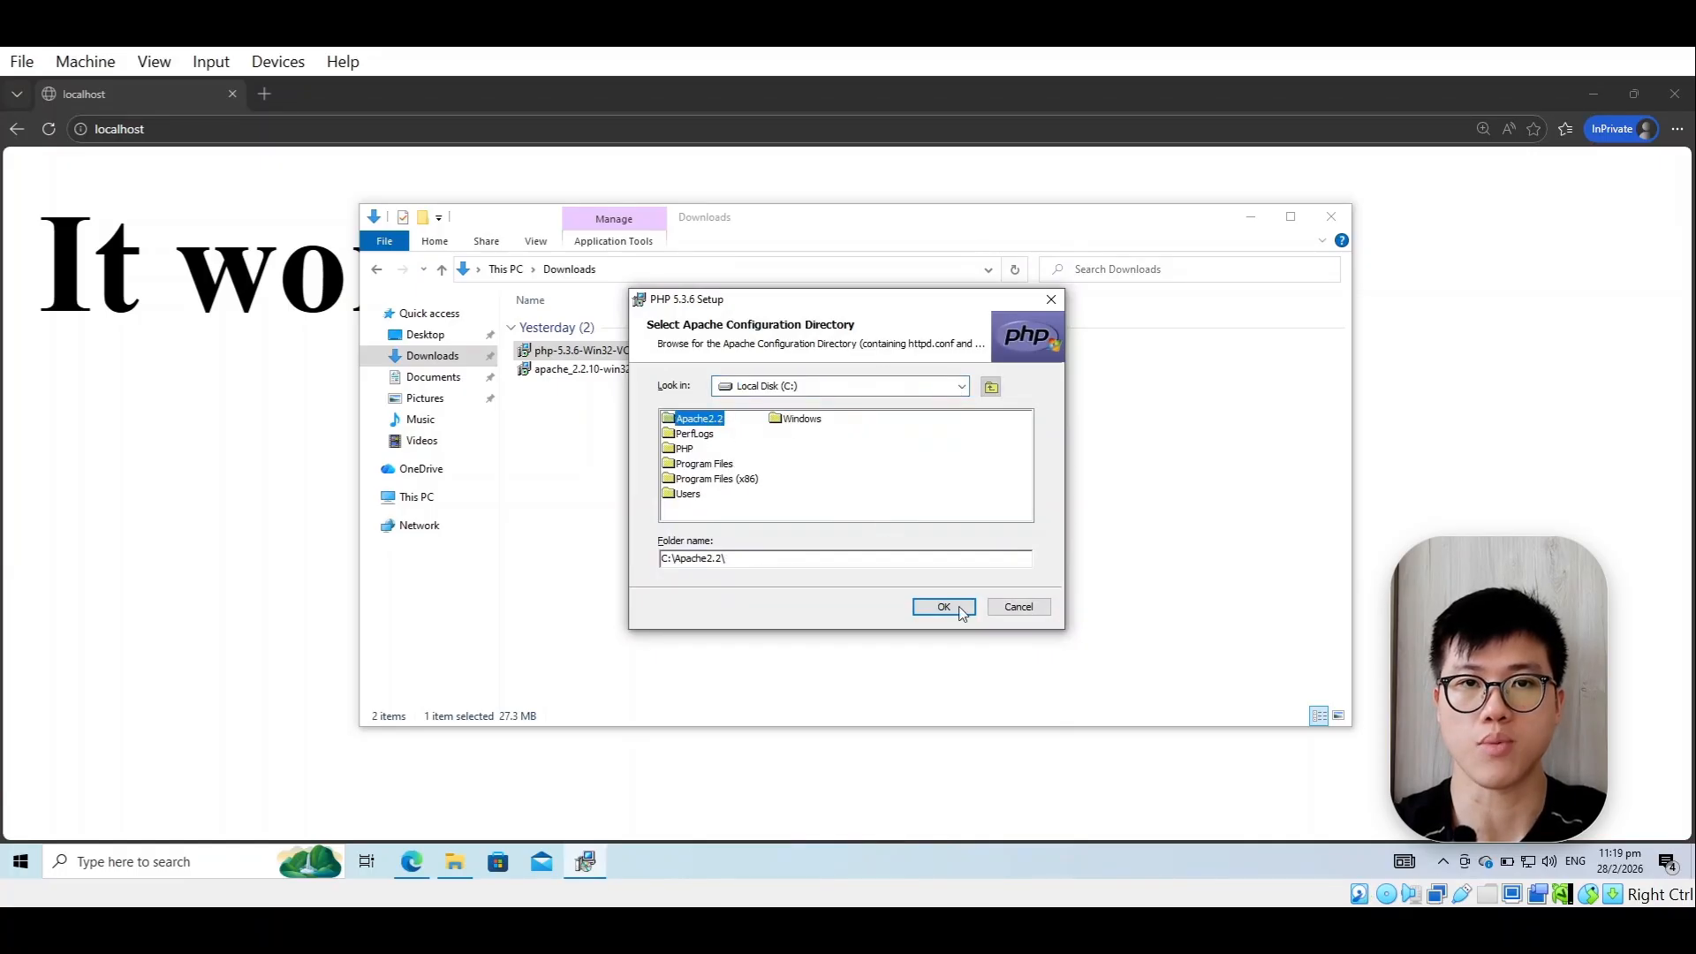
pyautogui.click(947, 608)
# - Run the PHP 5.3.6 installation, allow it to make changes to the device, and finish the wizard
pyautogui.click(943, 611)
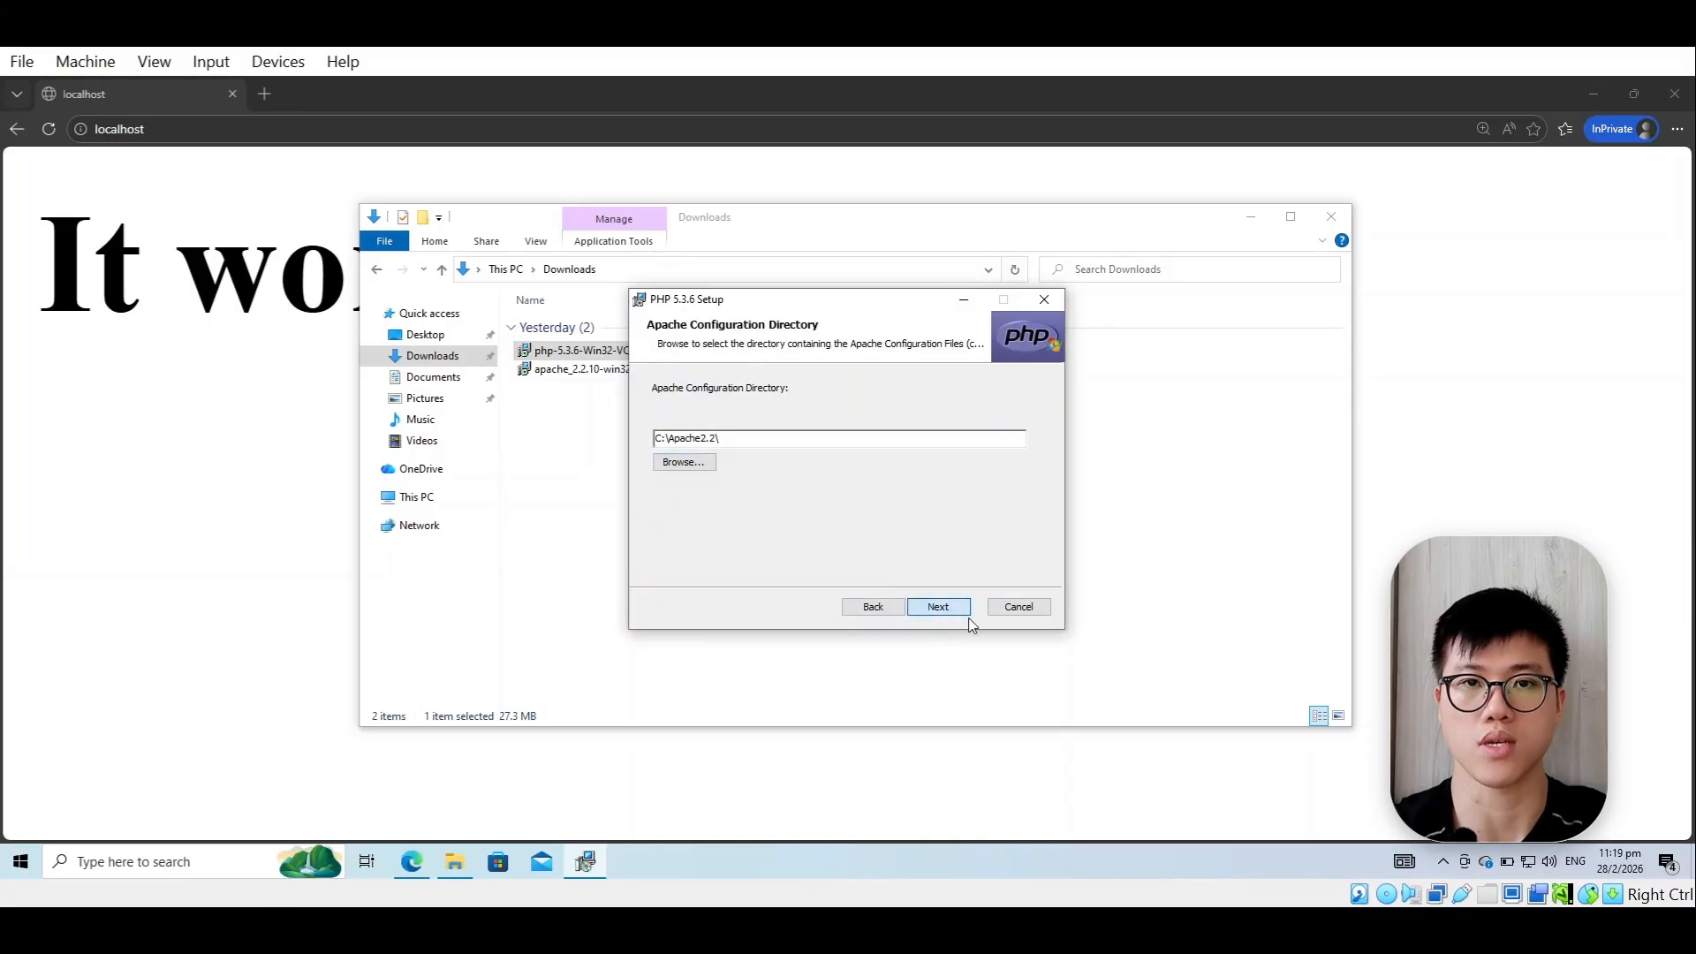
pyautogui.click(940, 610)
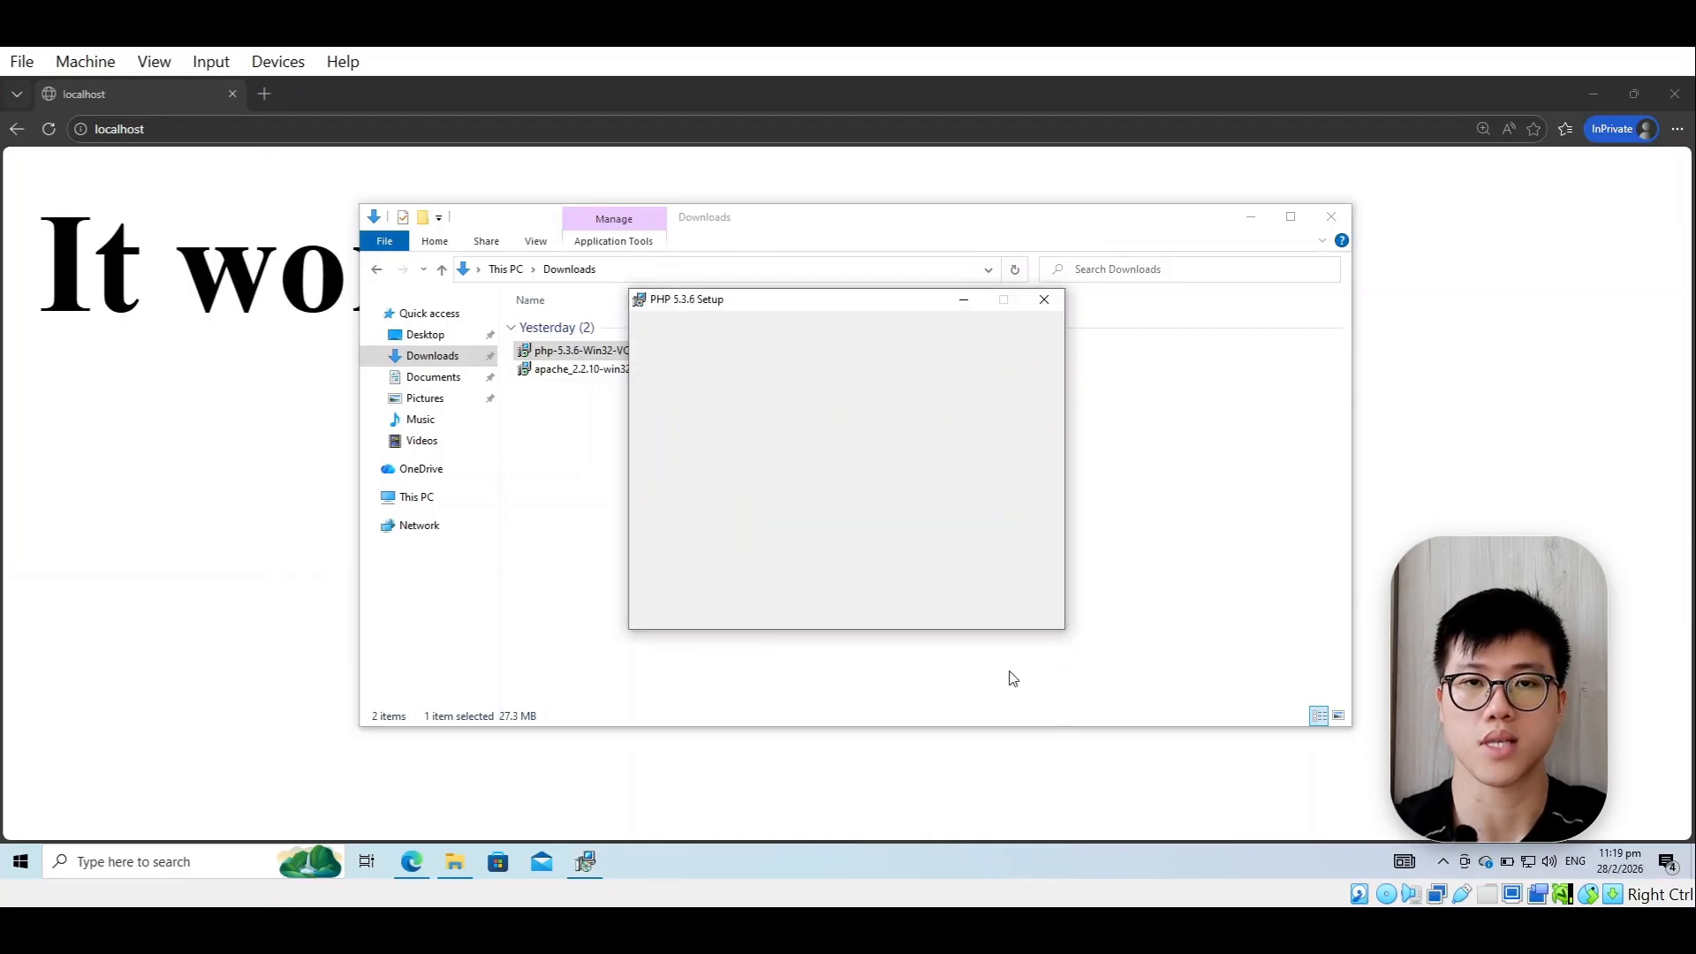
pyautogui.click(954, 613)
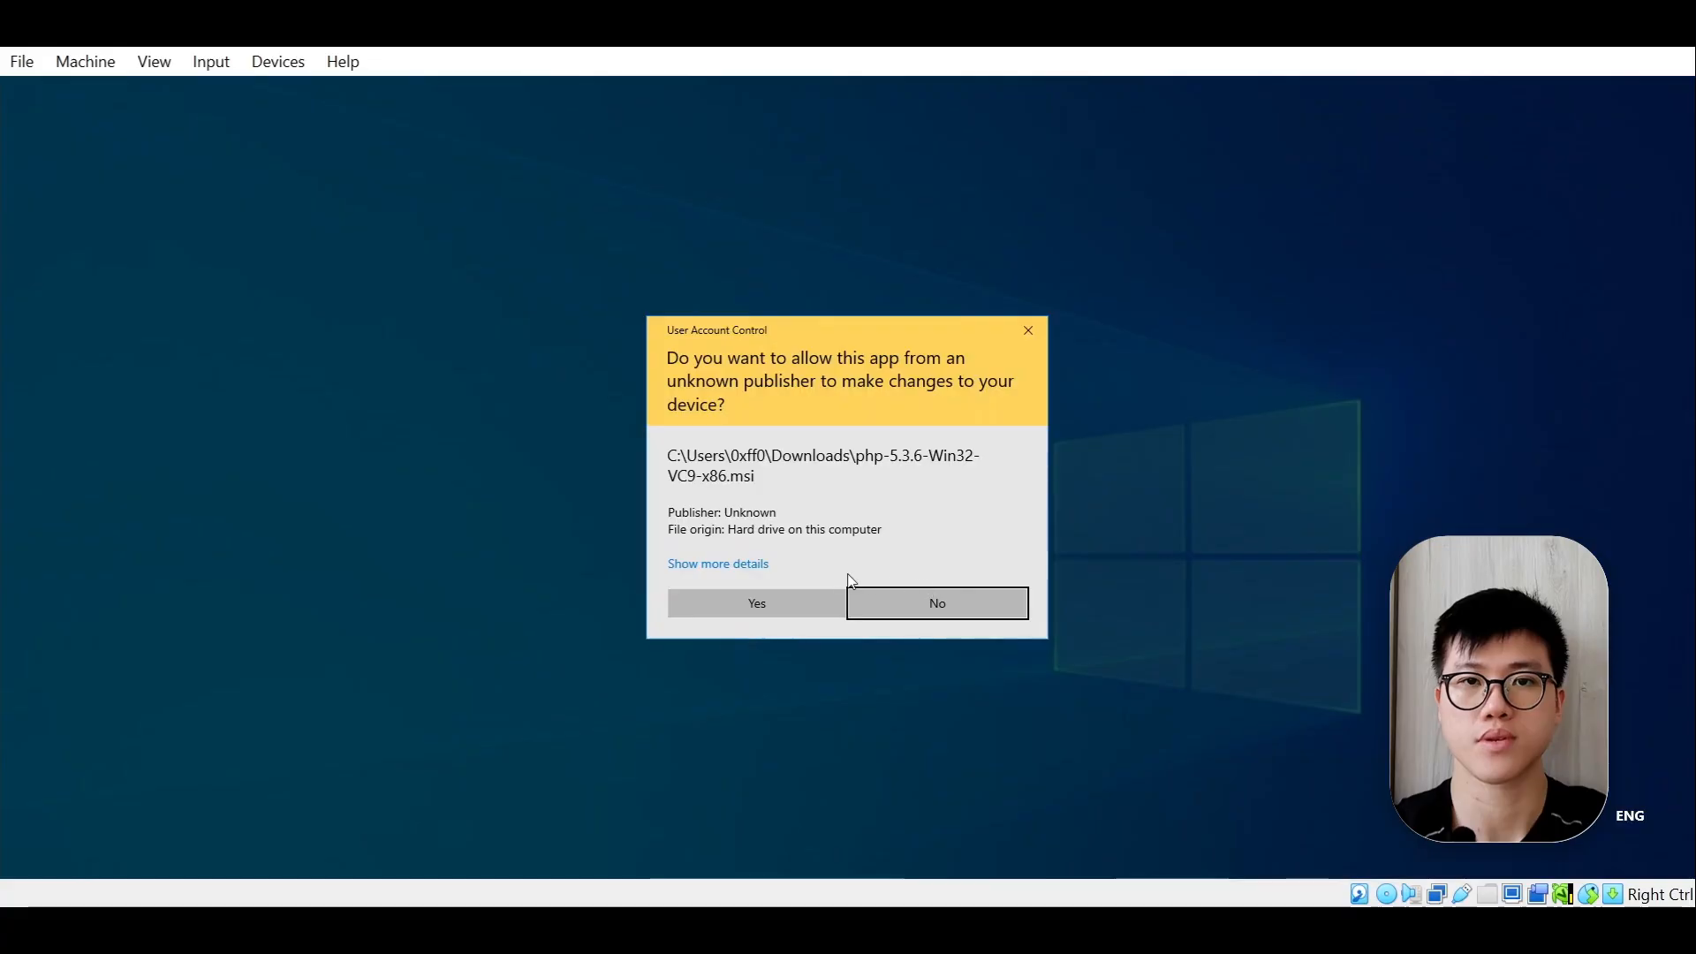
pyautogui.click(829, 605)
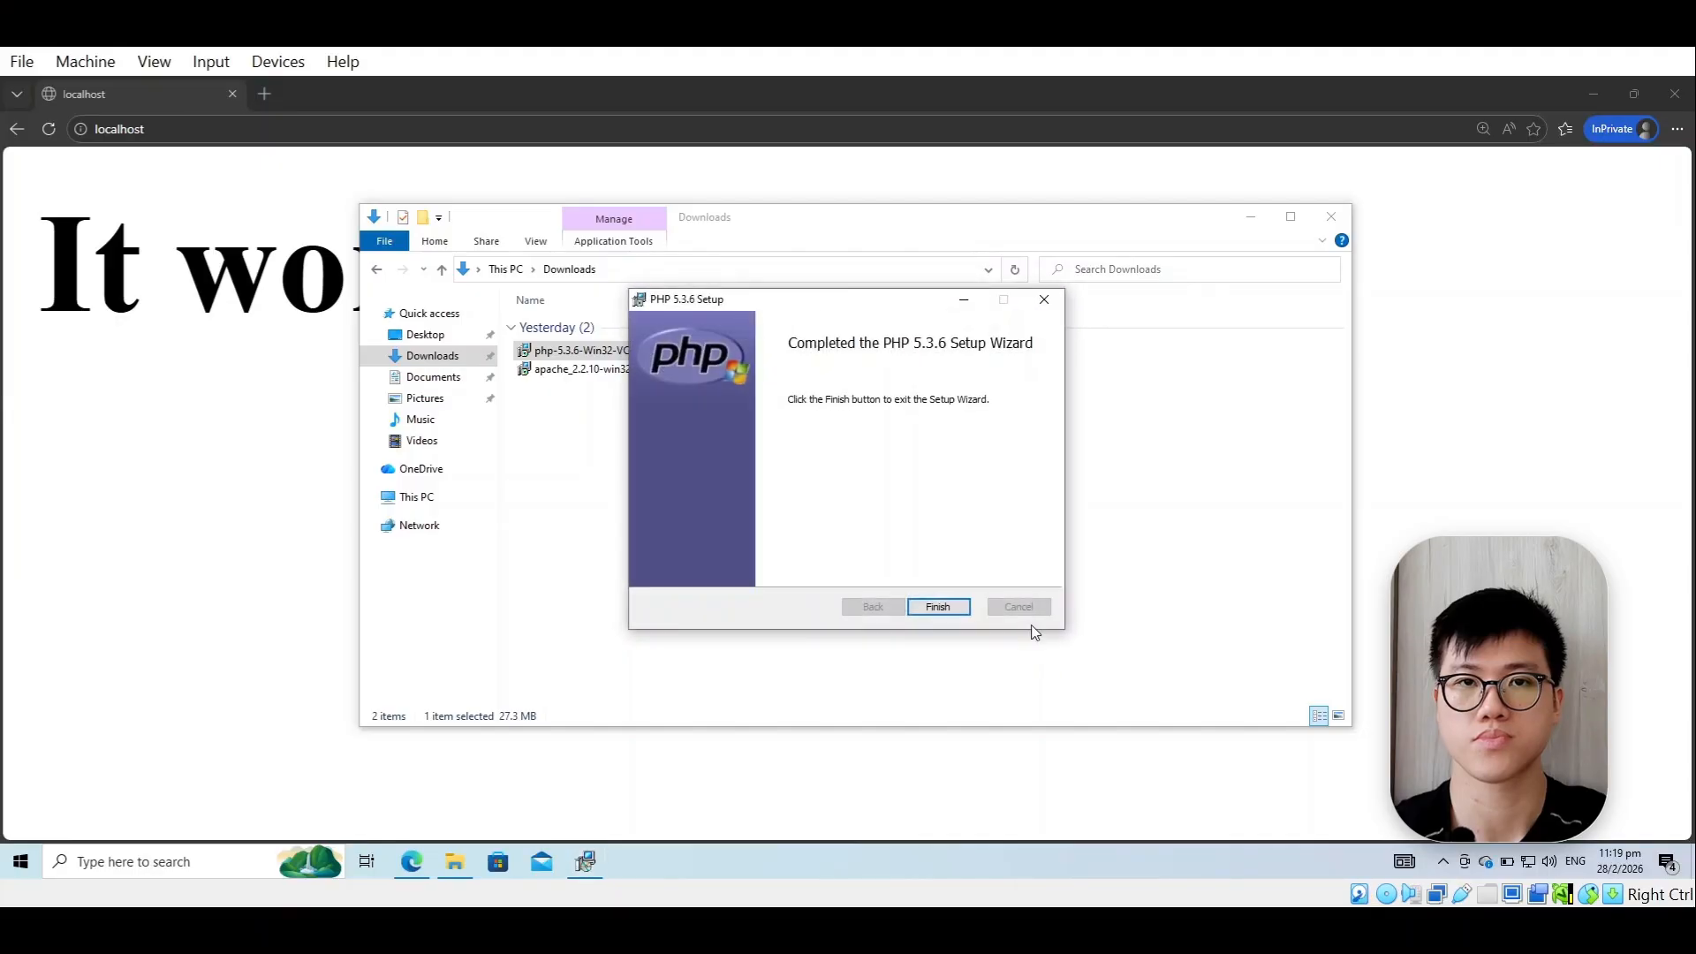
pyautogui.click(968, 611)
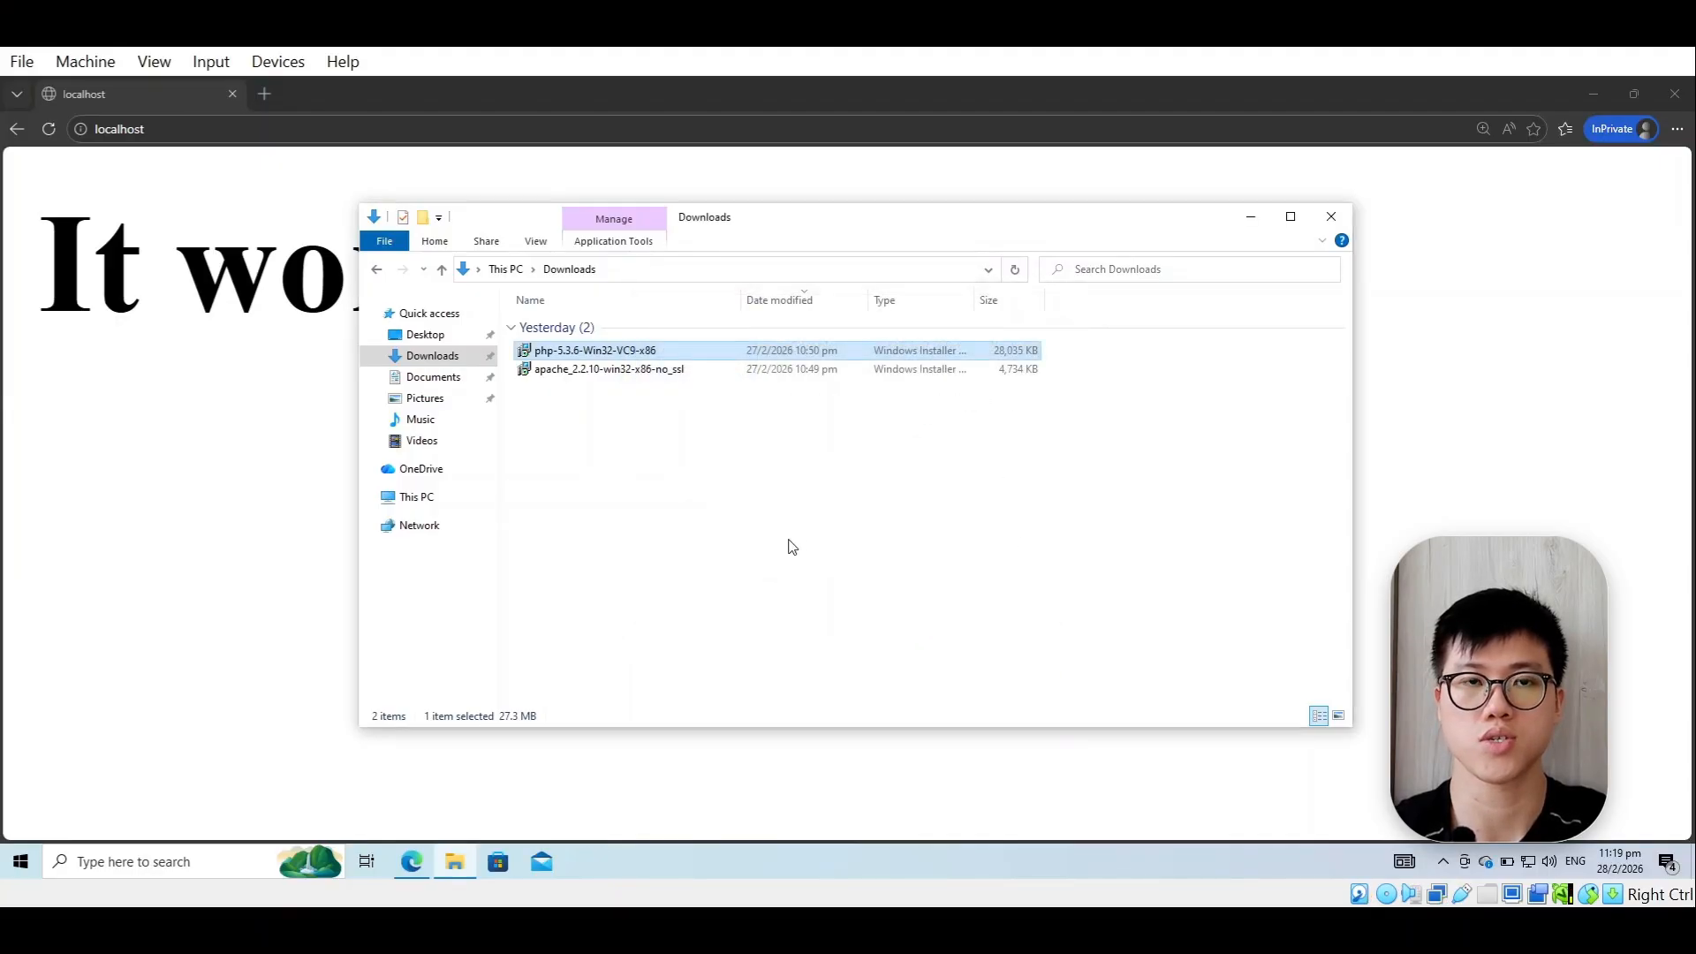
# - Browse from Downloads to the Local Disk (C:) drive in File Explorer
pyautogui.click(745, 473)
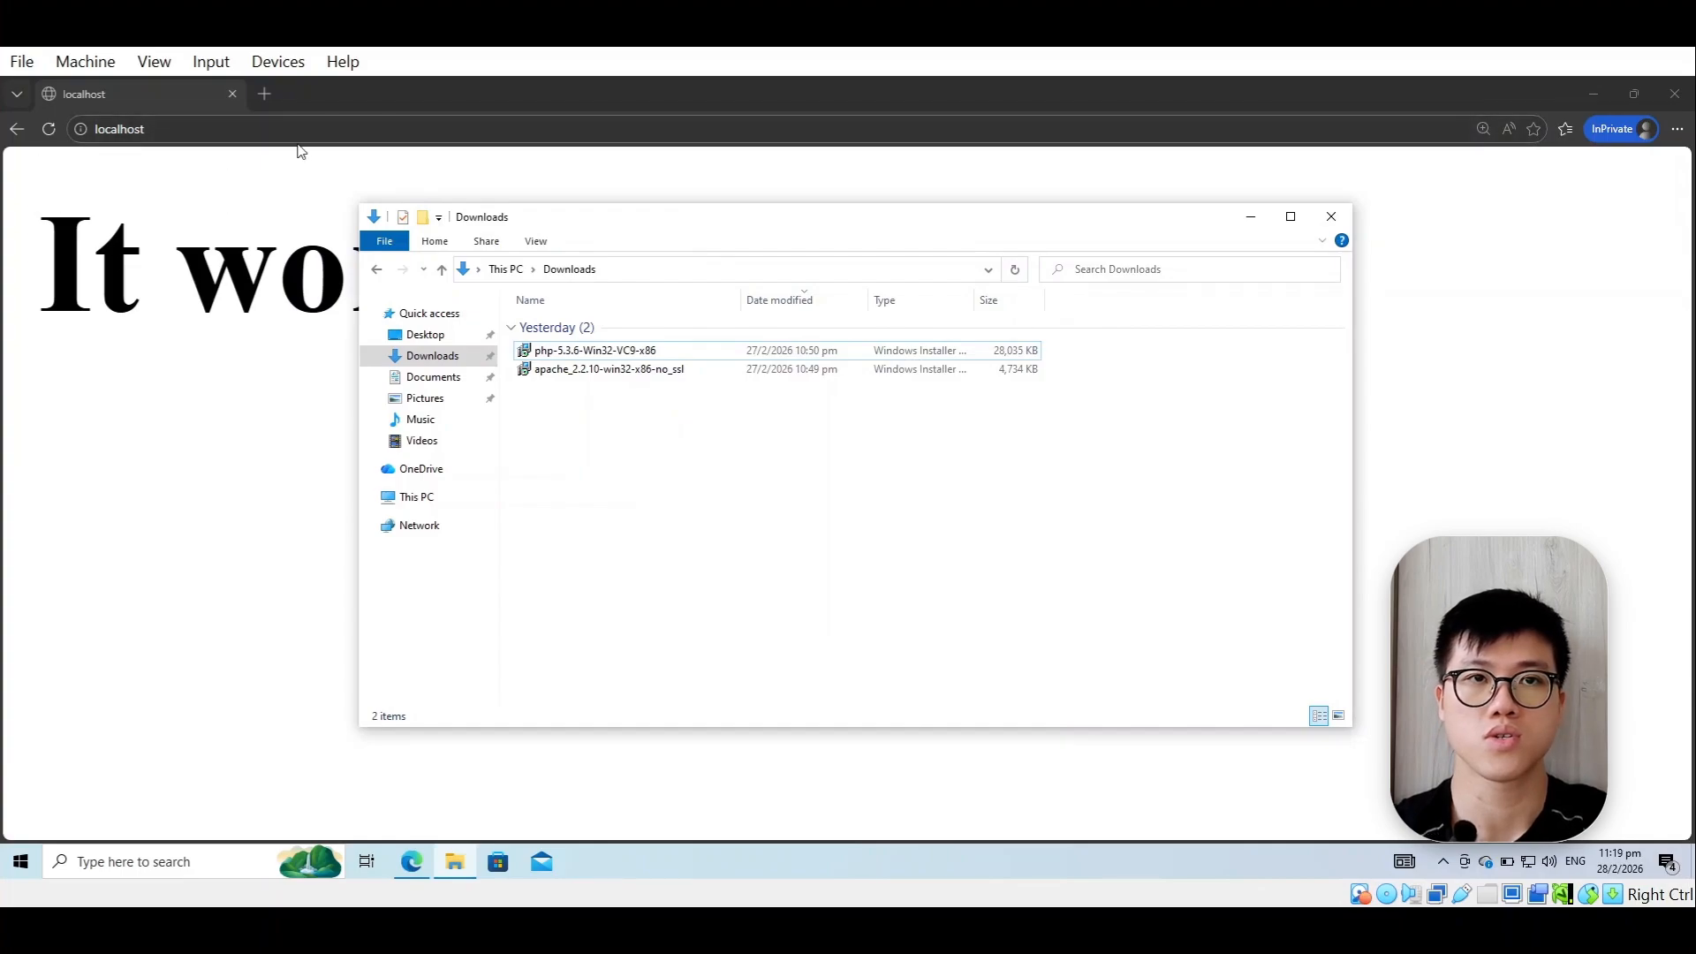
pyautogui.click(461, 497)
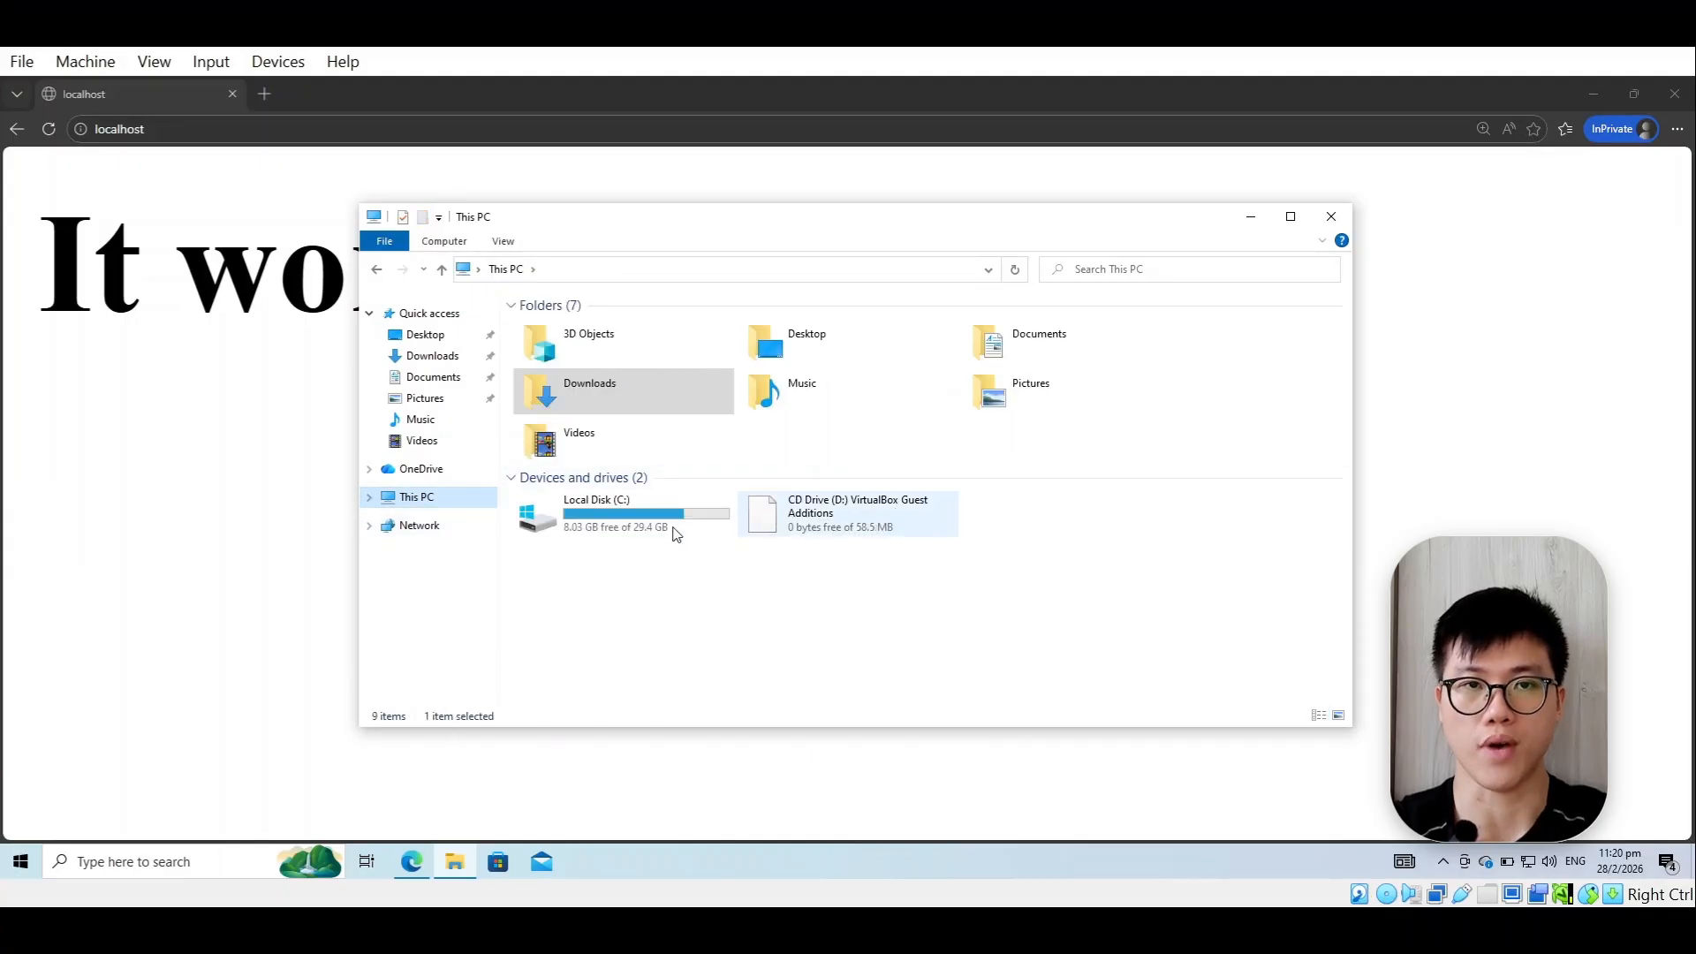
pyautogui.click(632, 515)
pyautogui.press('F2')
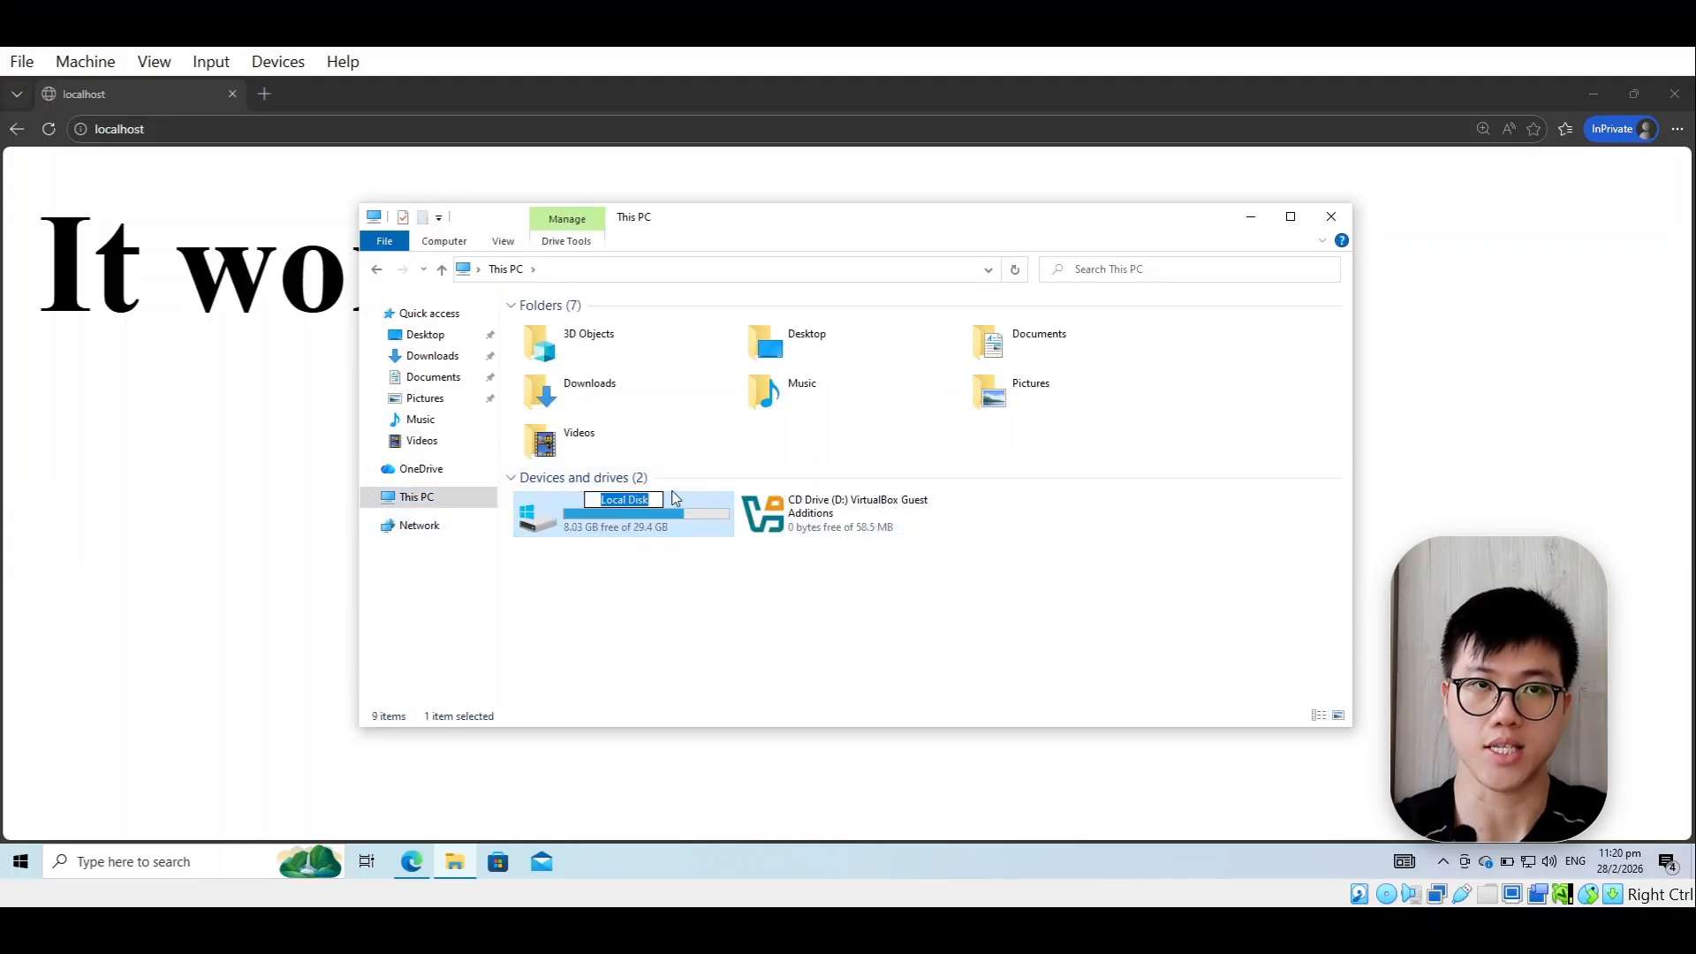
pyautogui.click(702, 632)
pyautogui.doubleClick(711, 530)
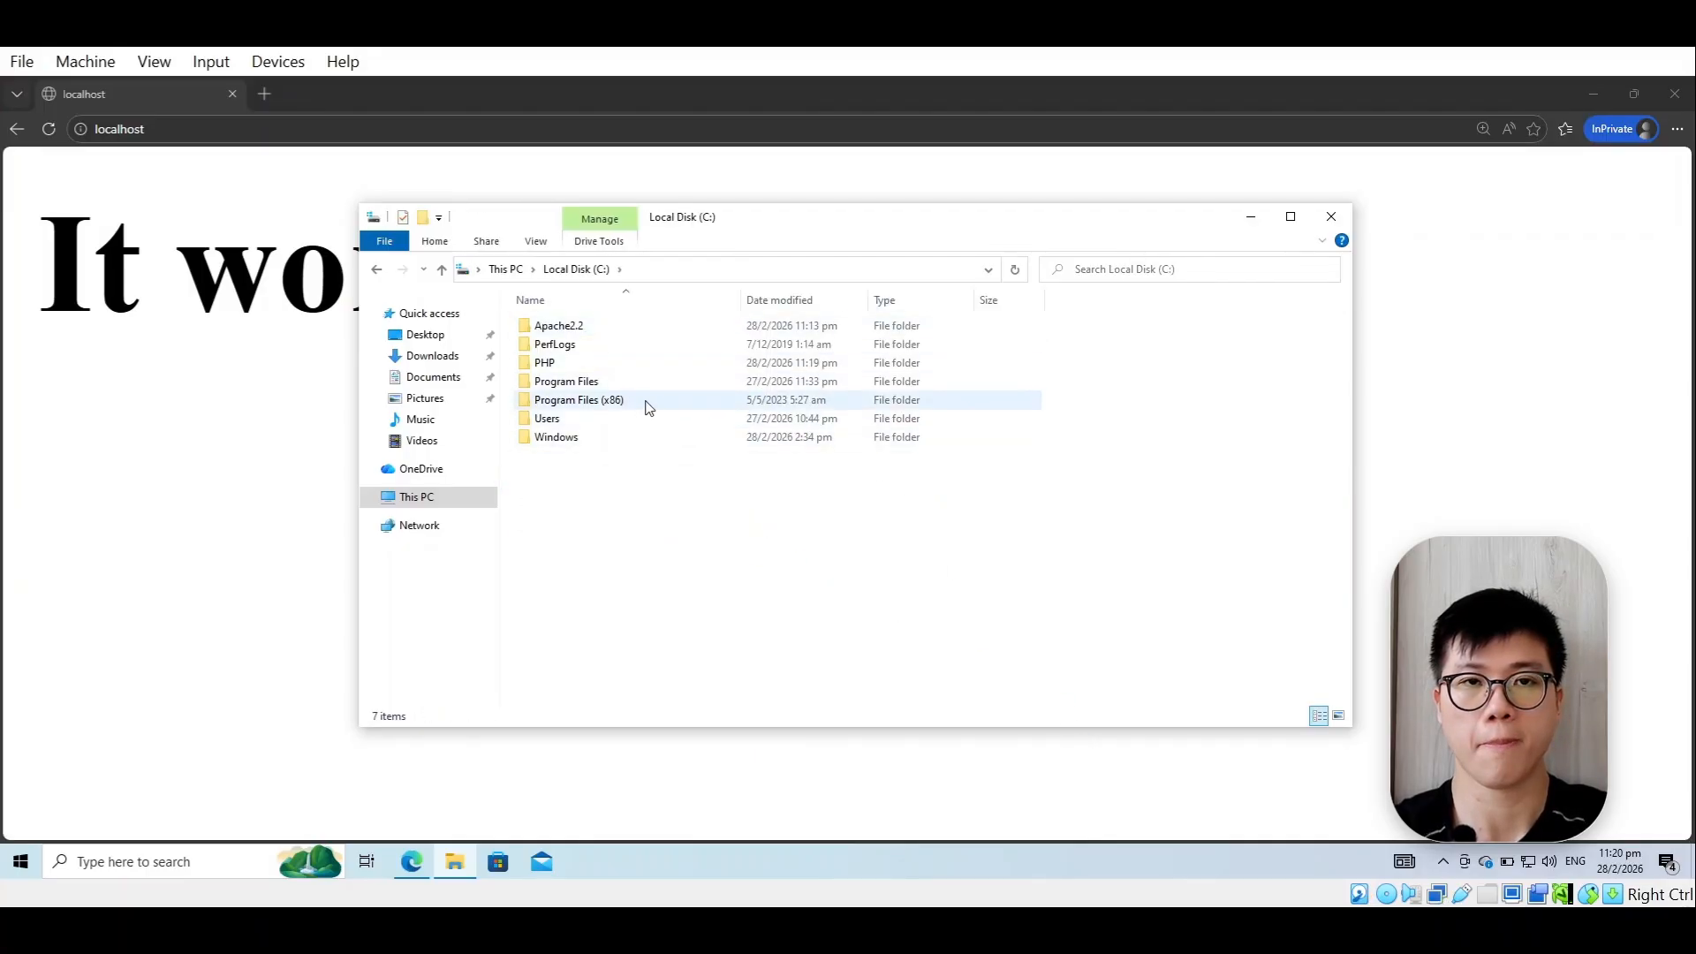
# - Open the httpd file from C:\Apache2.2\conf in Notepad and move its window fully into view
pyautogui.doubleClick(642, 329)
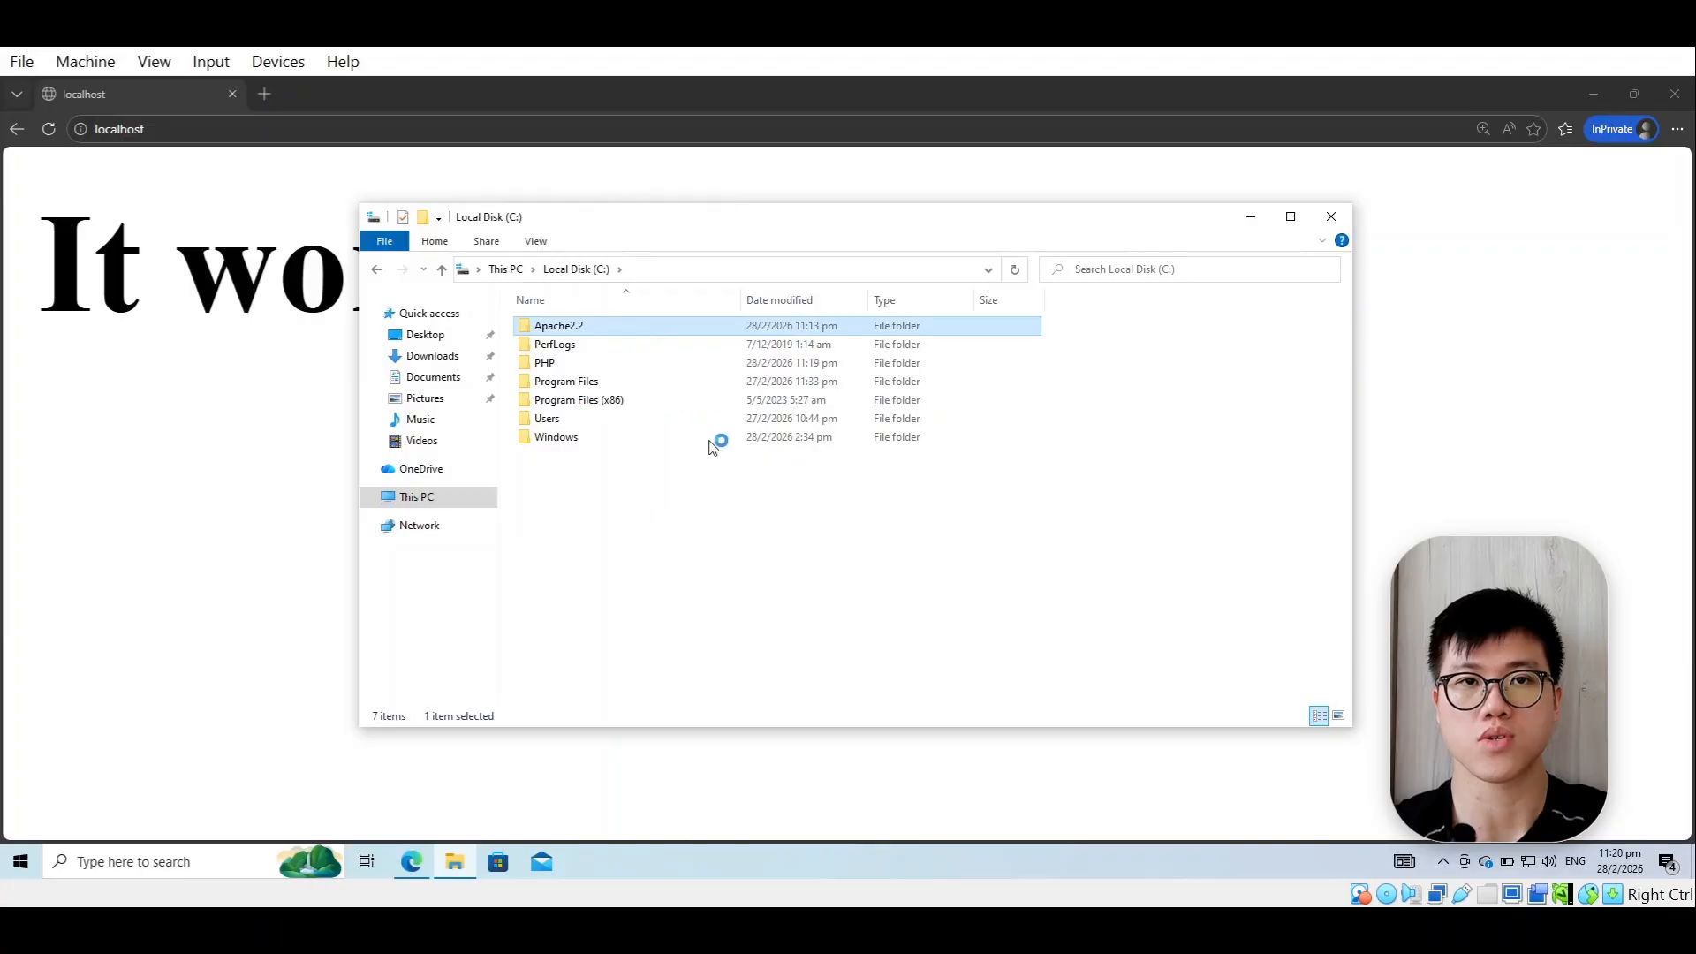
pyautogui.doubleClick(600, 348)
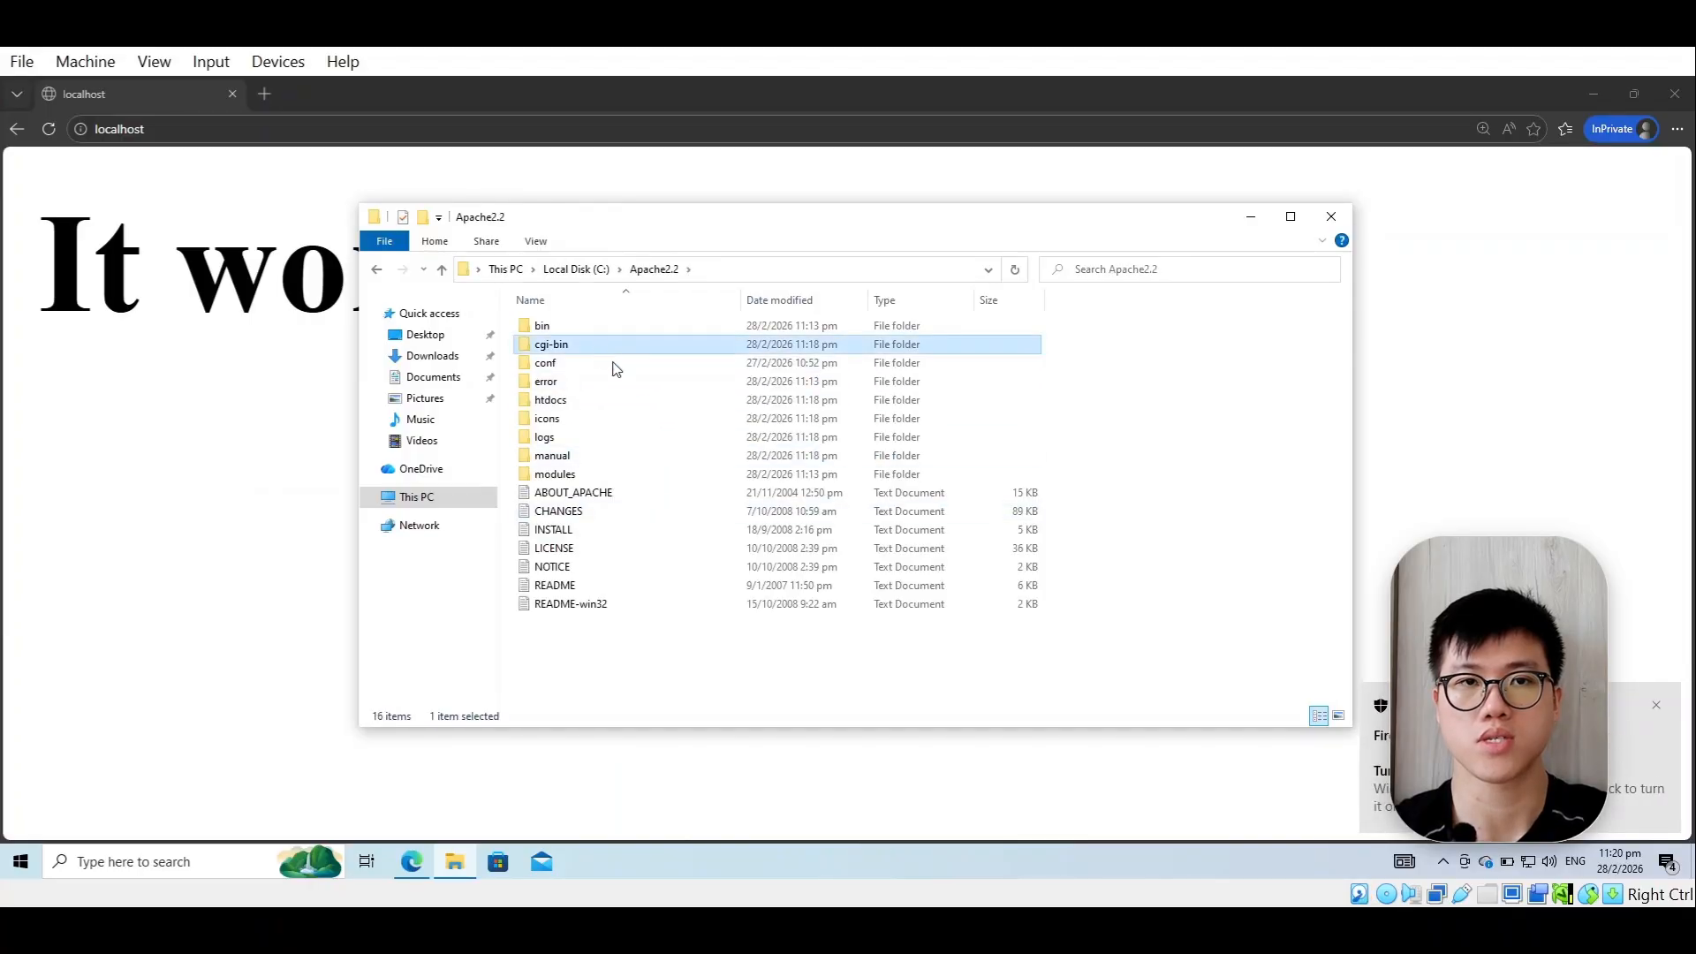
pyautogui.click(443, 271)
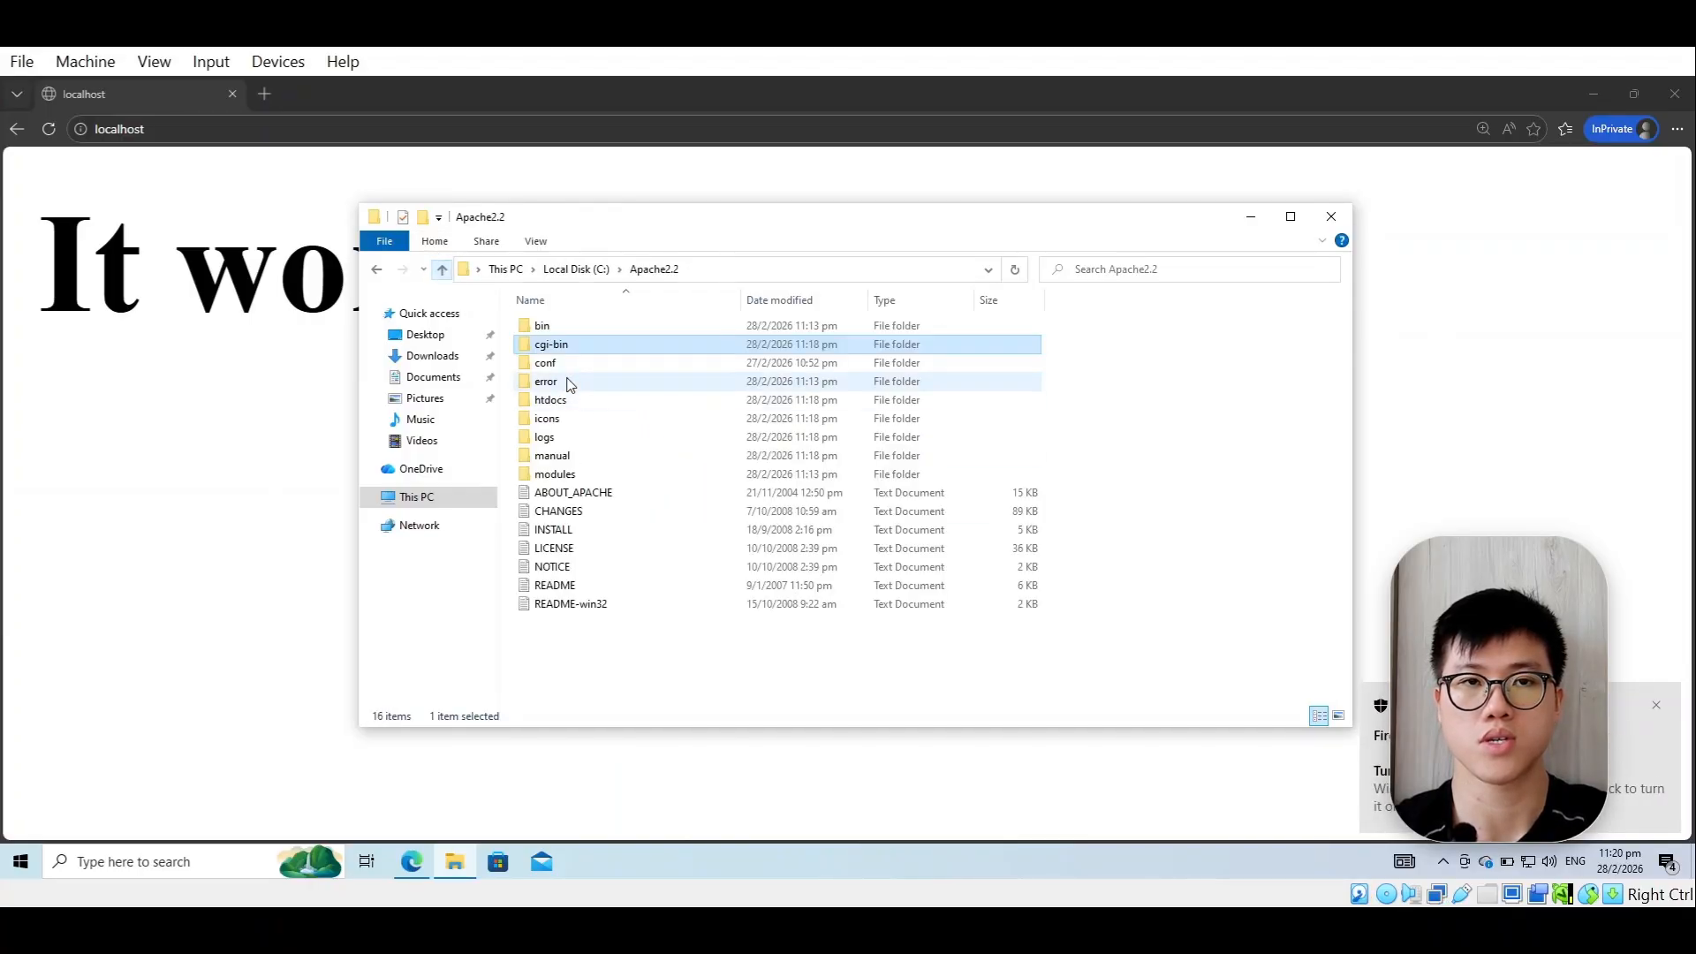
pyautogui.click(586, 366)
pyautogui.doubleClick(588, 365)
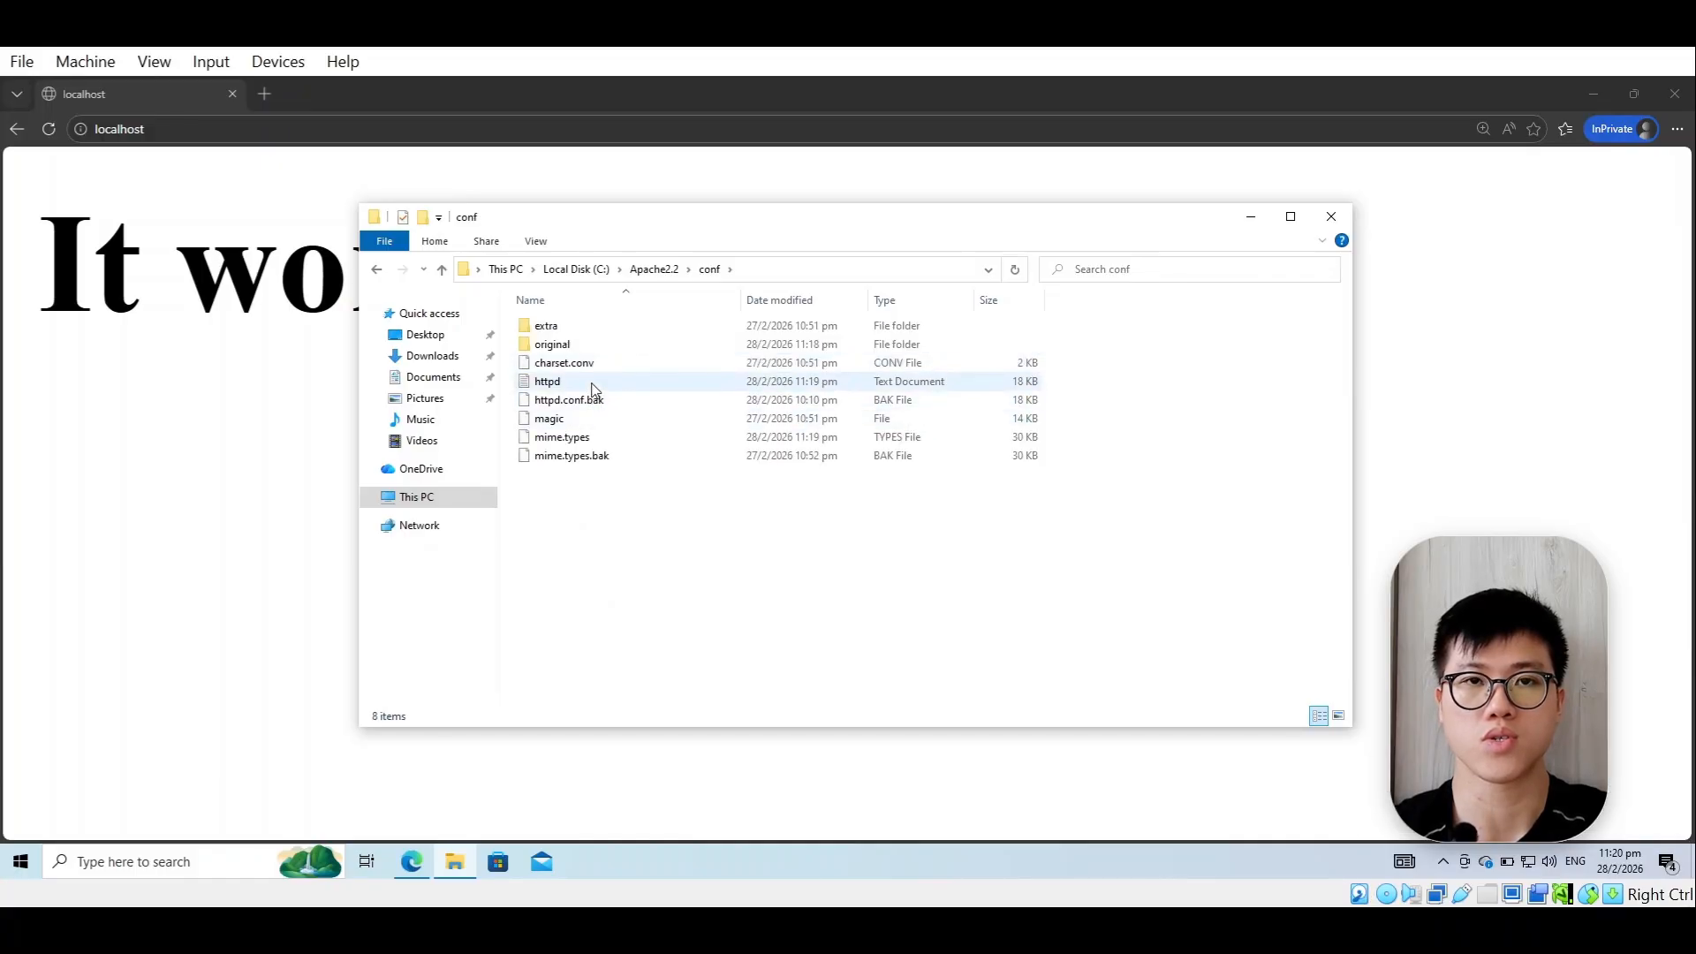
pyautogui.click(613, 388)
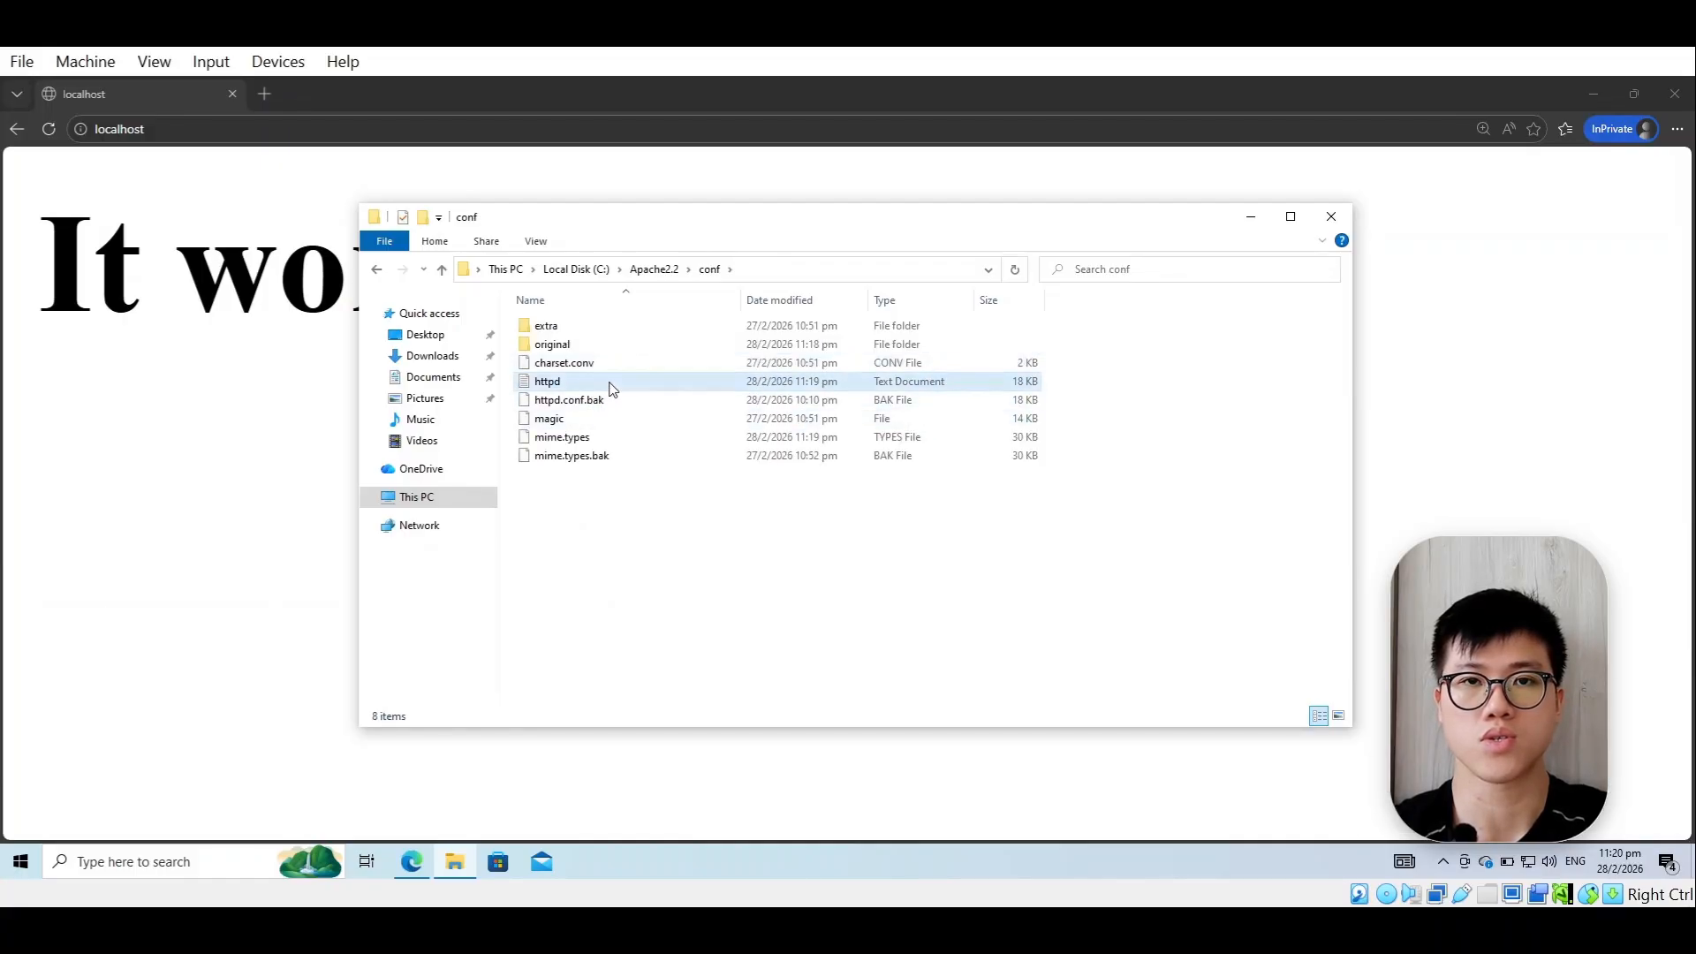
pyautogui.doubleClick(633, 390)
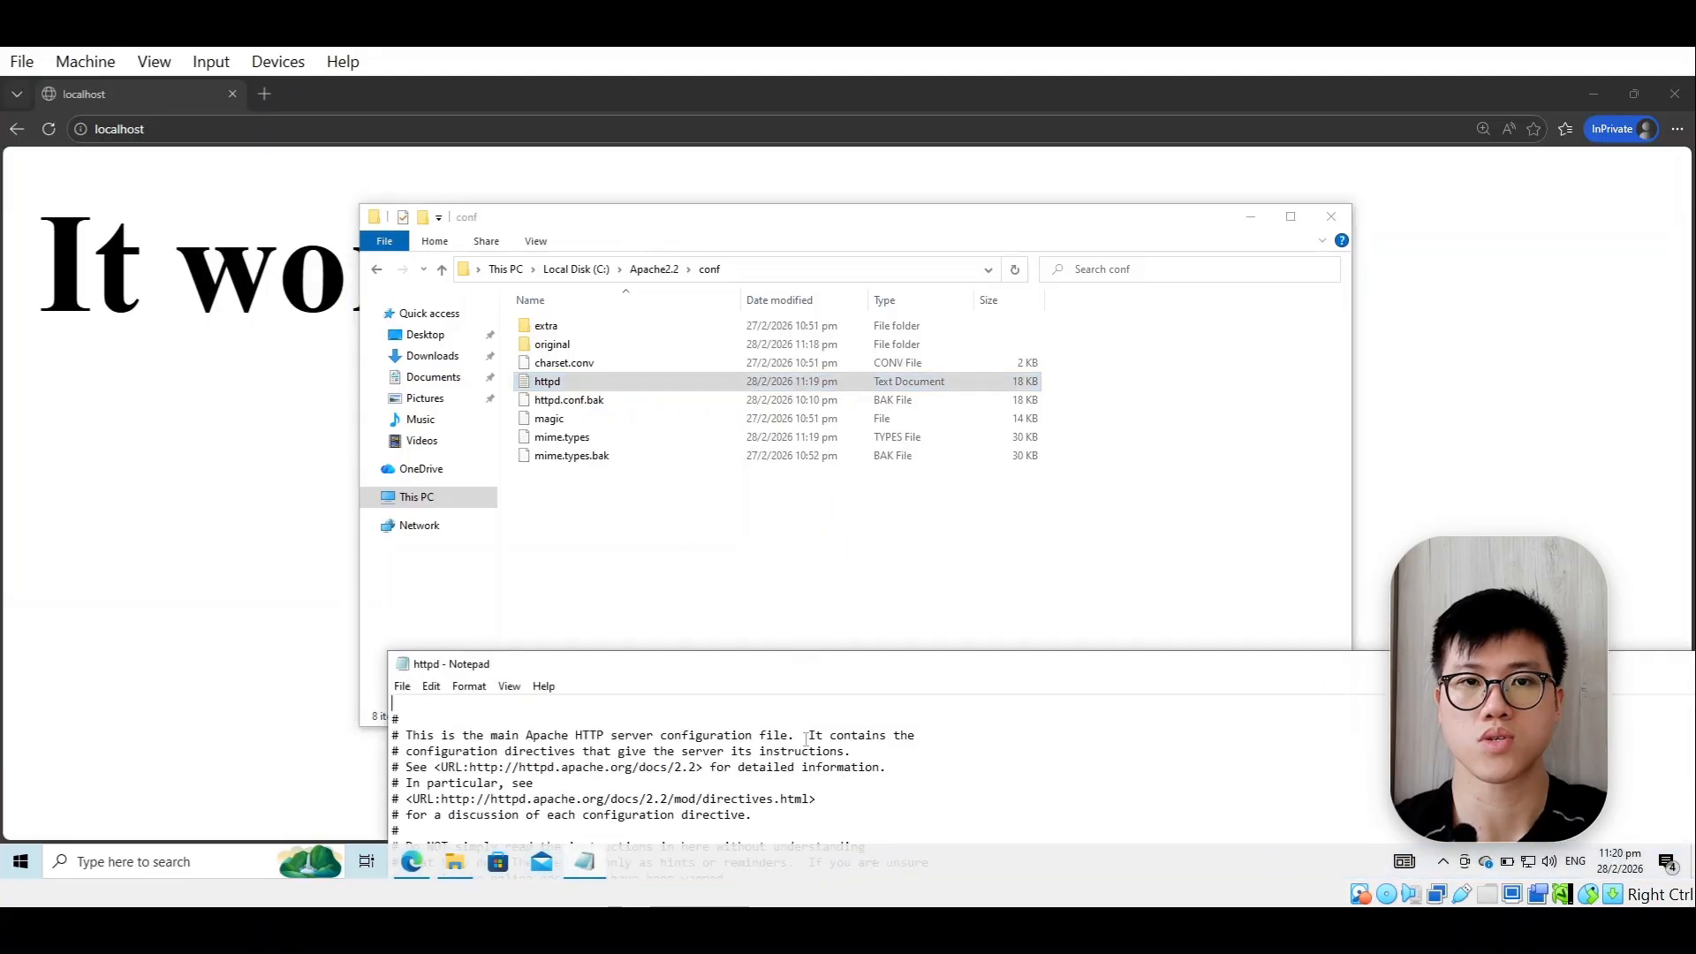
pyautogui.moveTo(850, 668); pyautogui.dragTo(883, 189)
# - Look through the LoadModule lines in the httpd file and check the one for cgi_module (modules/mod_cgi.so)
pyautogui.scroll(-20, 840, 339)
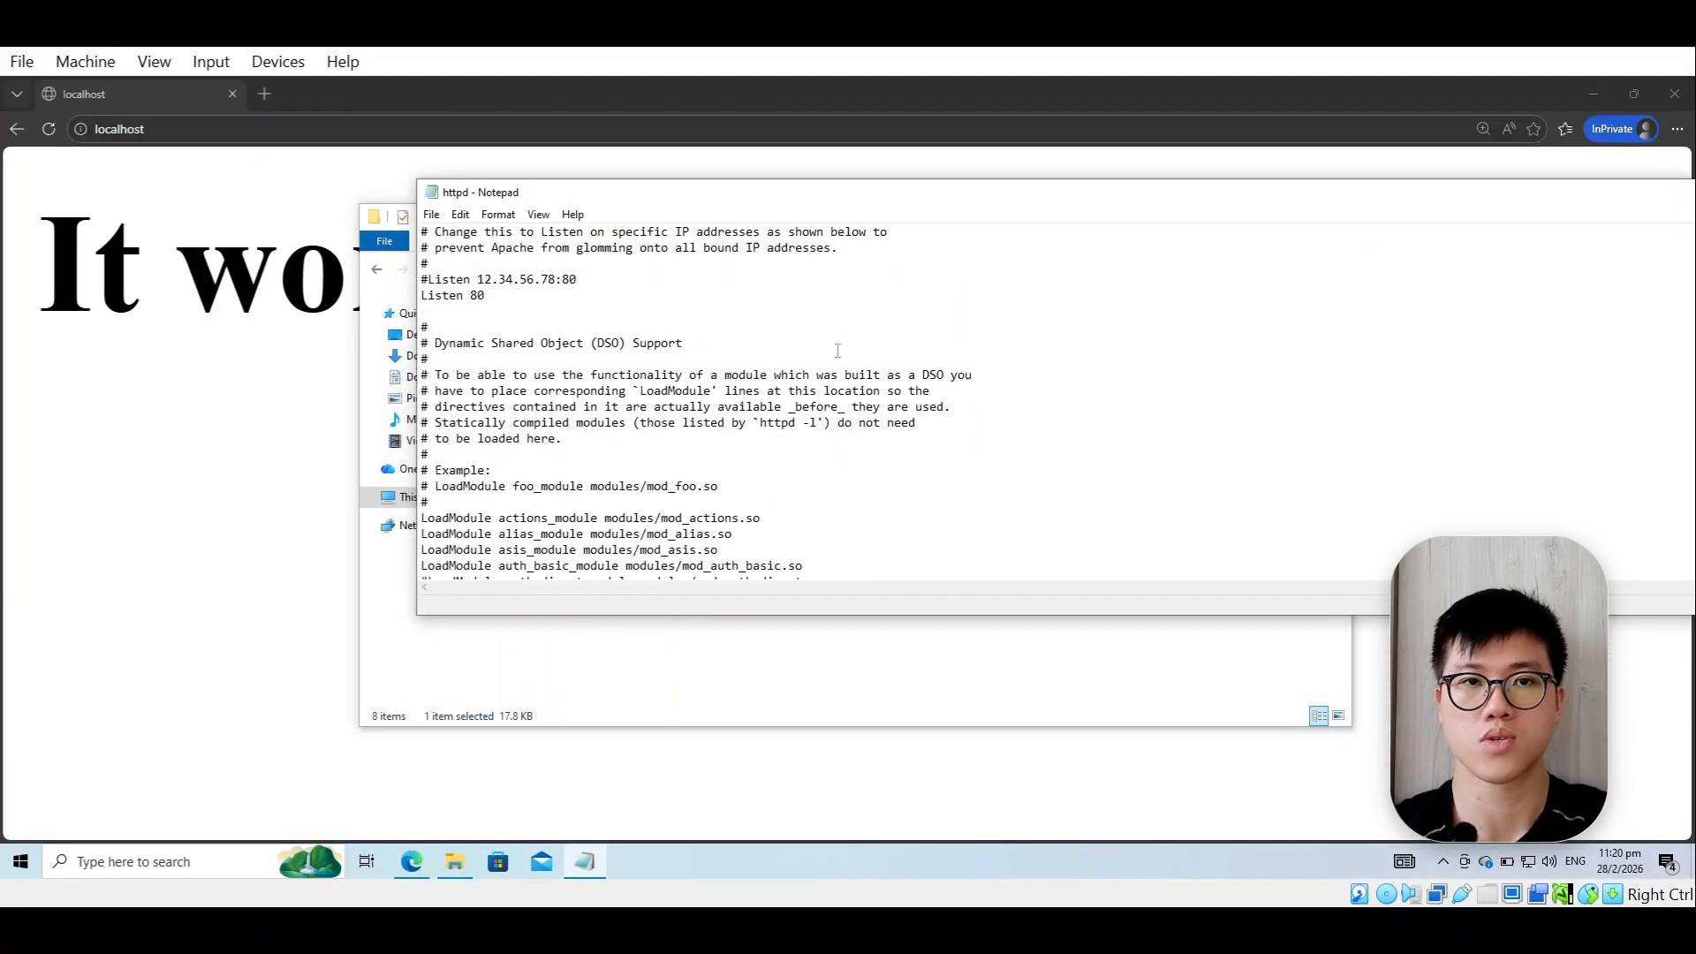
pyautogui.scroll(-13, 839, 339)
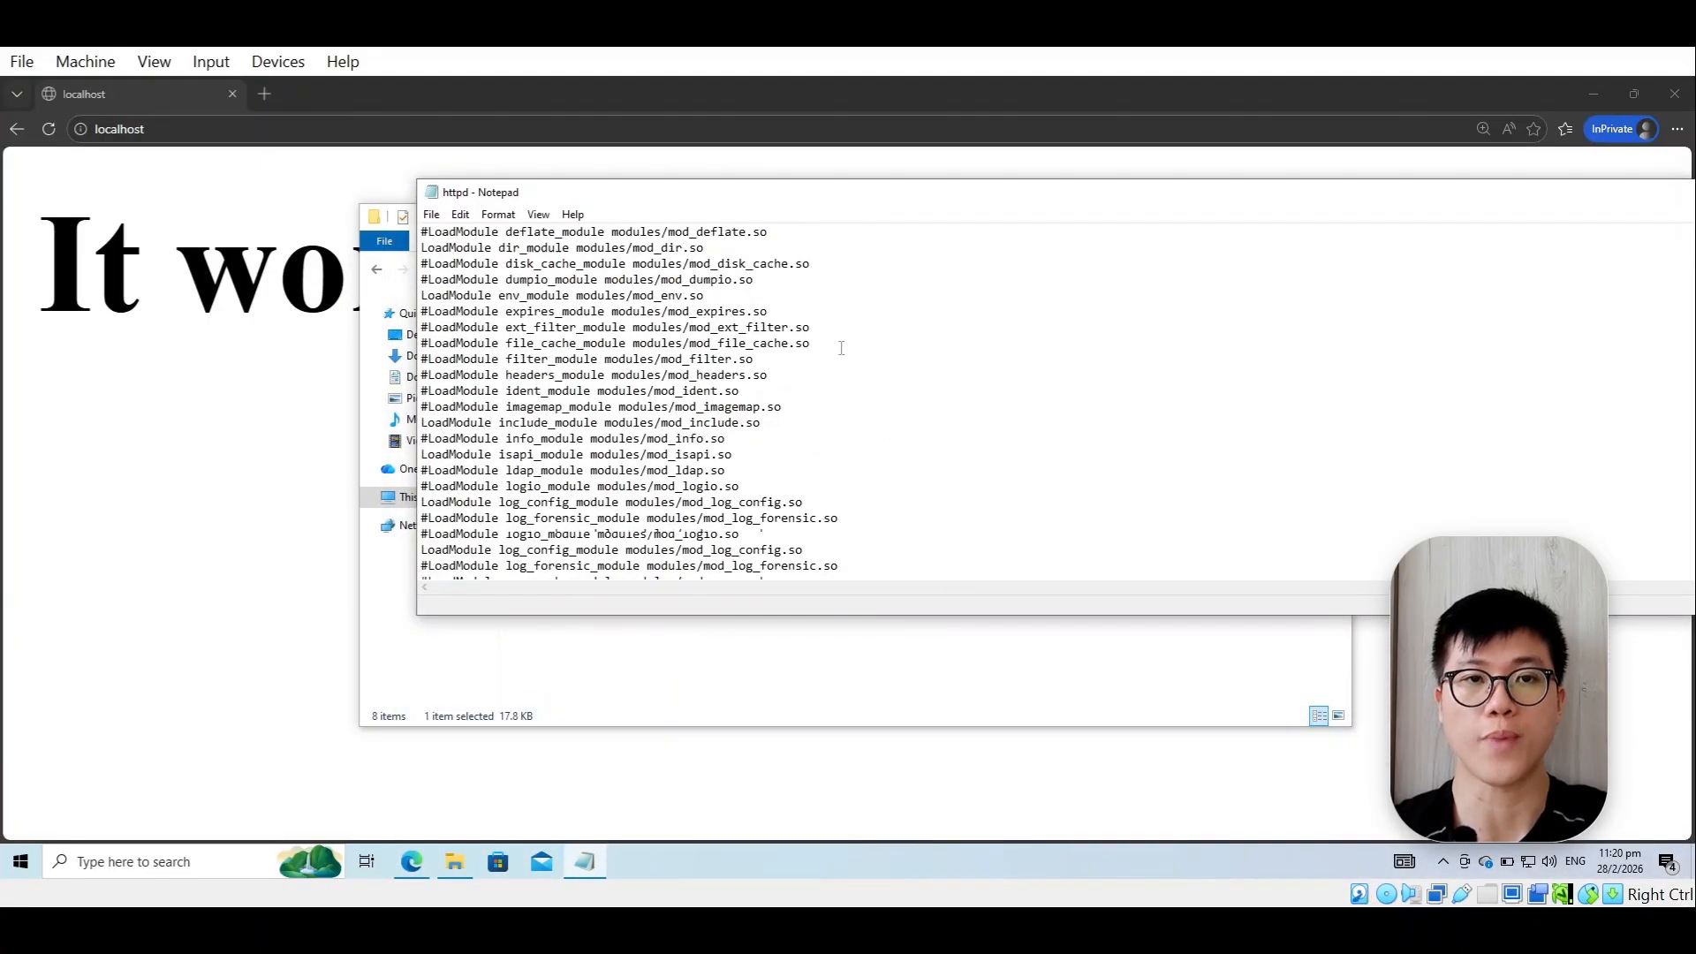
pyautogui.scroll(-3, 835, 342)
pyautogui.scroll(2, 835, 342)
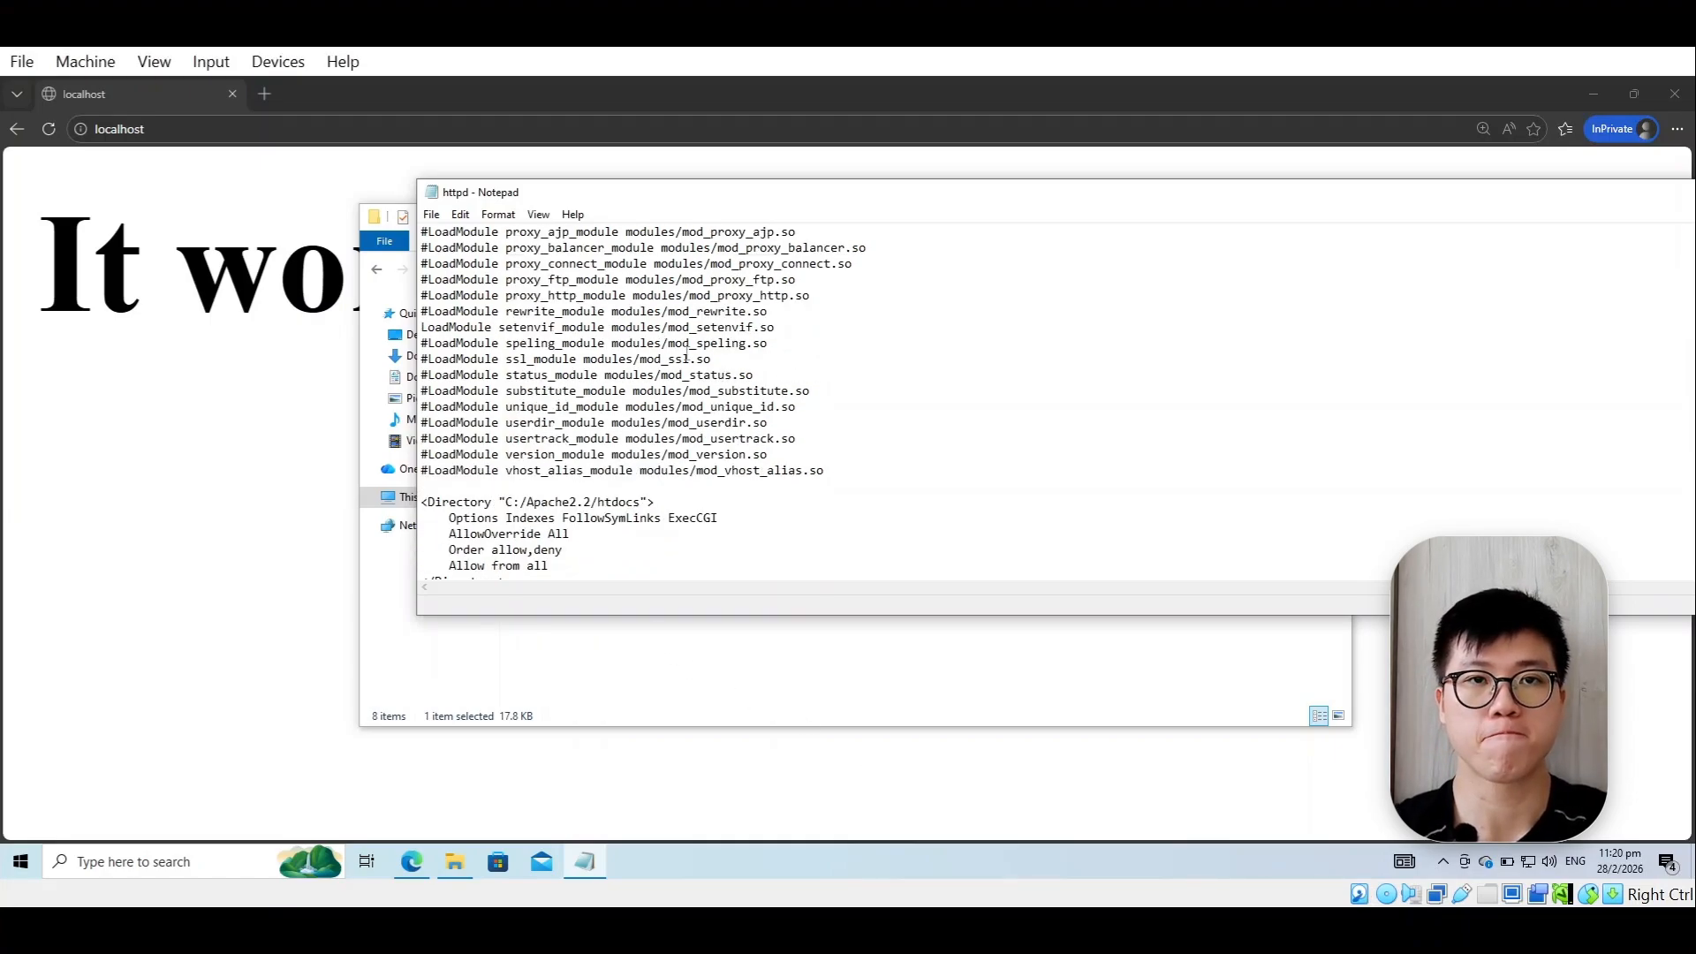
pyautogui.scroll(2, 618, 468)
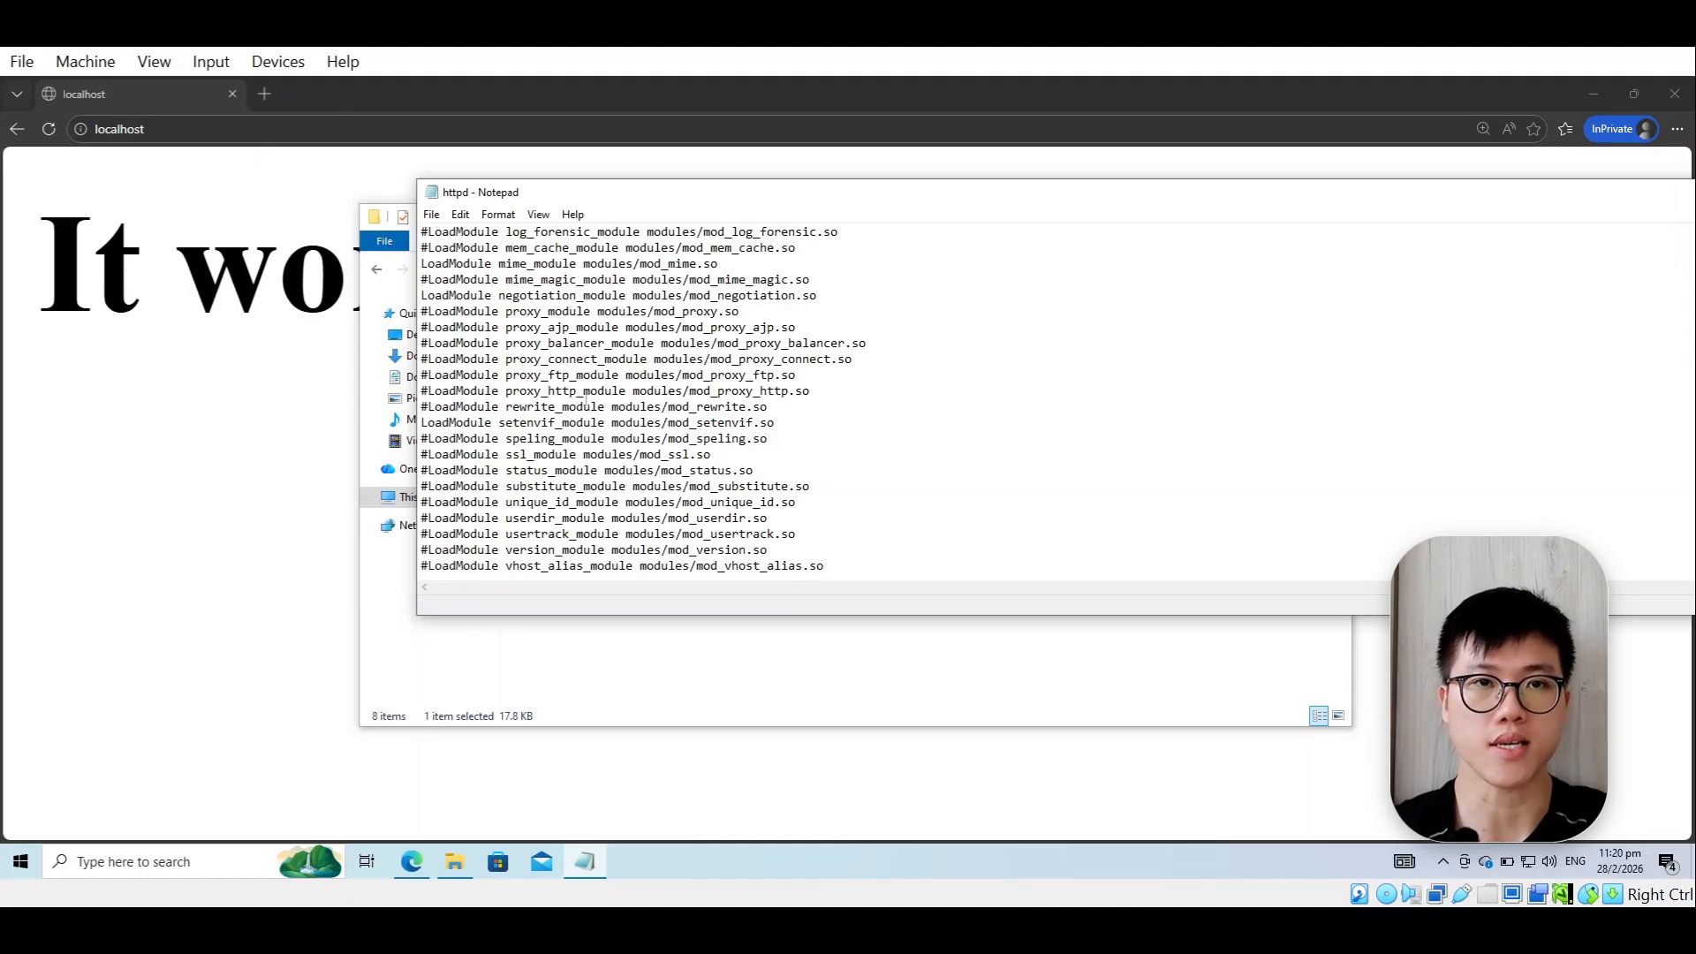
pyautogui.scroll(2, 611, 429)
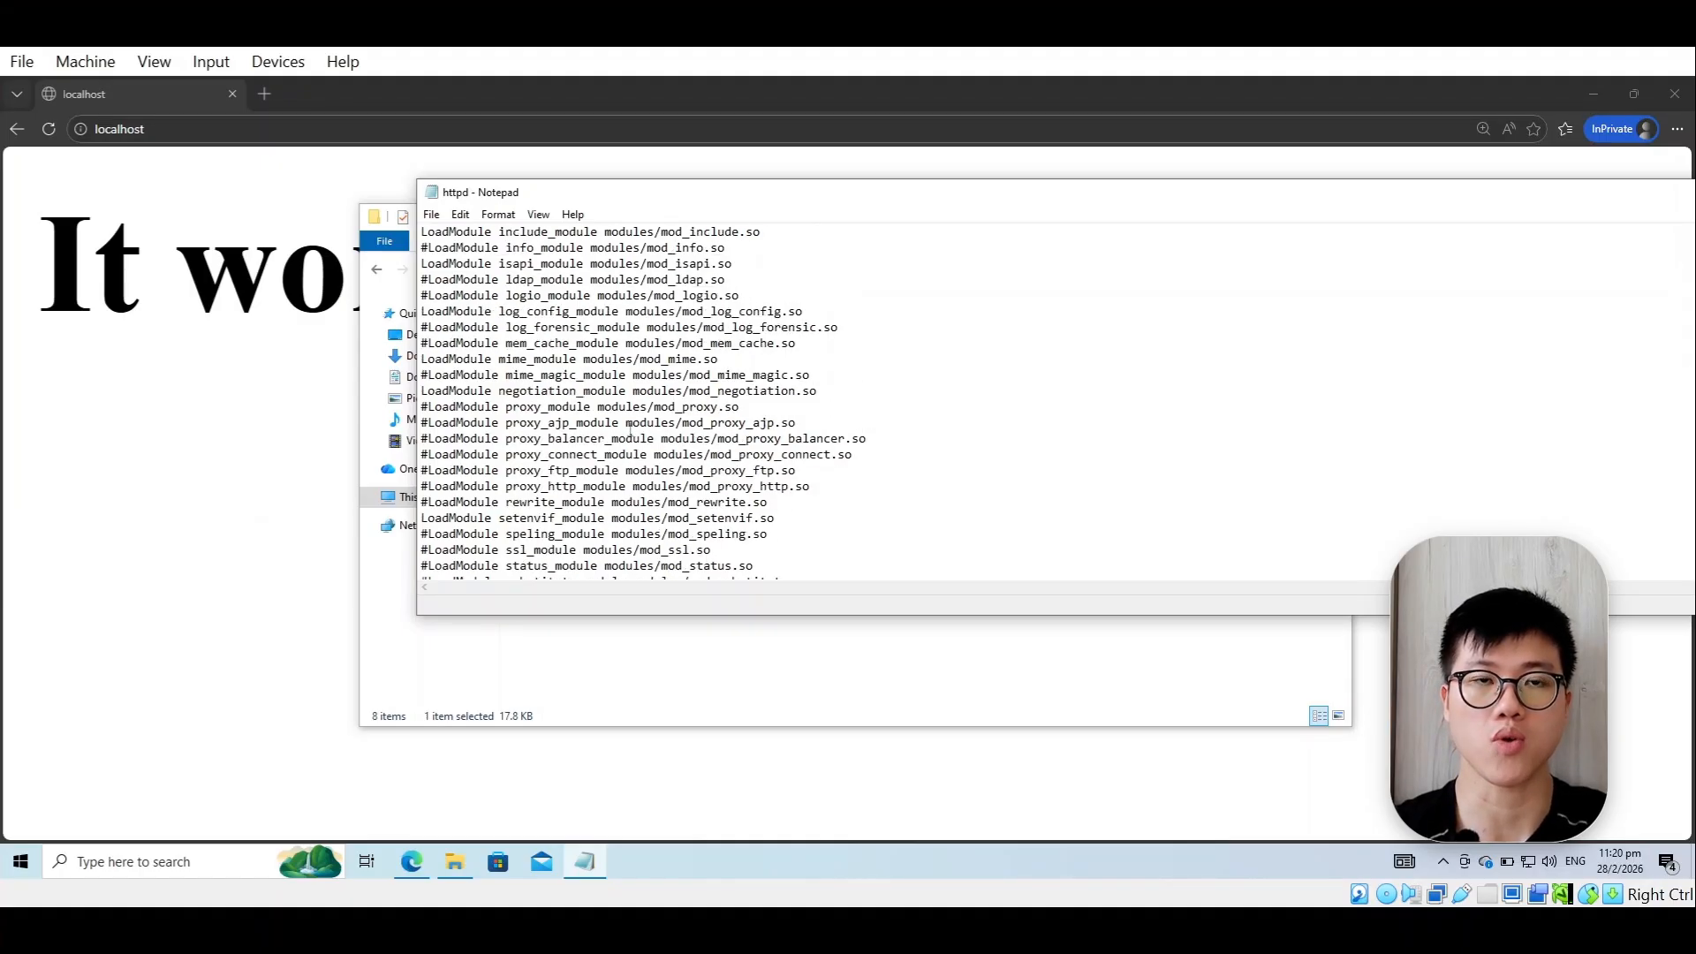
pyautogui.scroll(5, 633, 405)
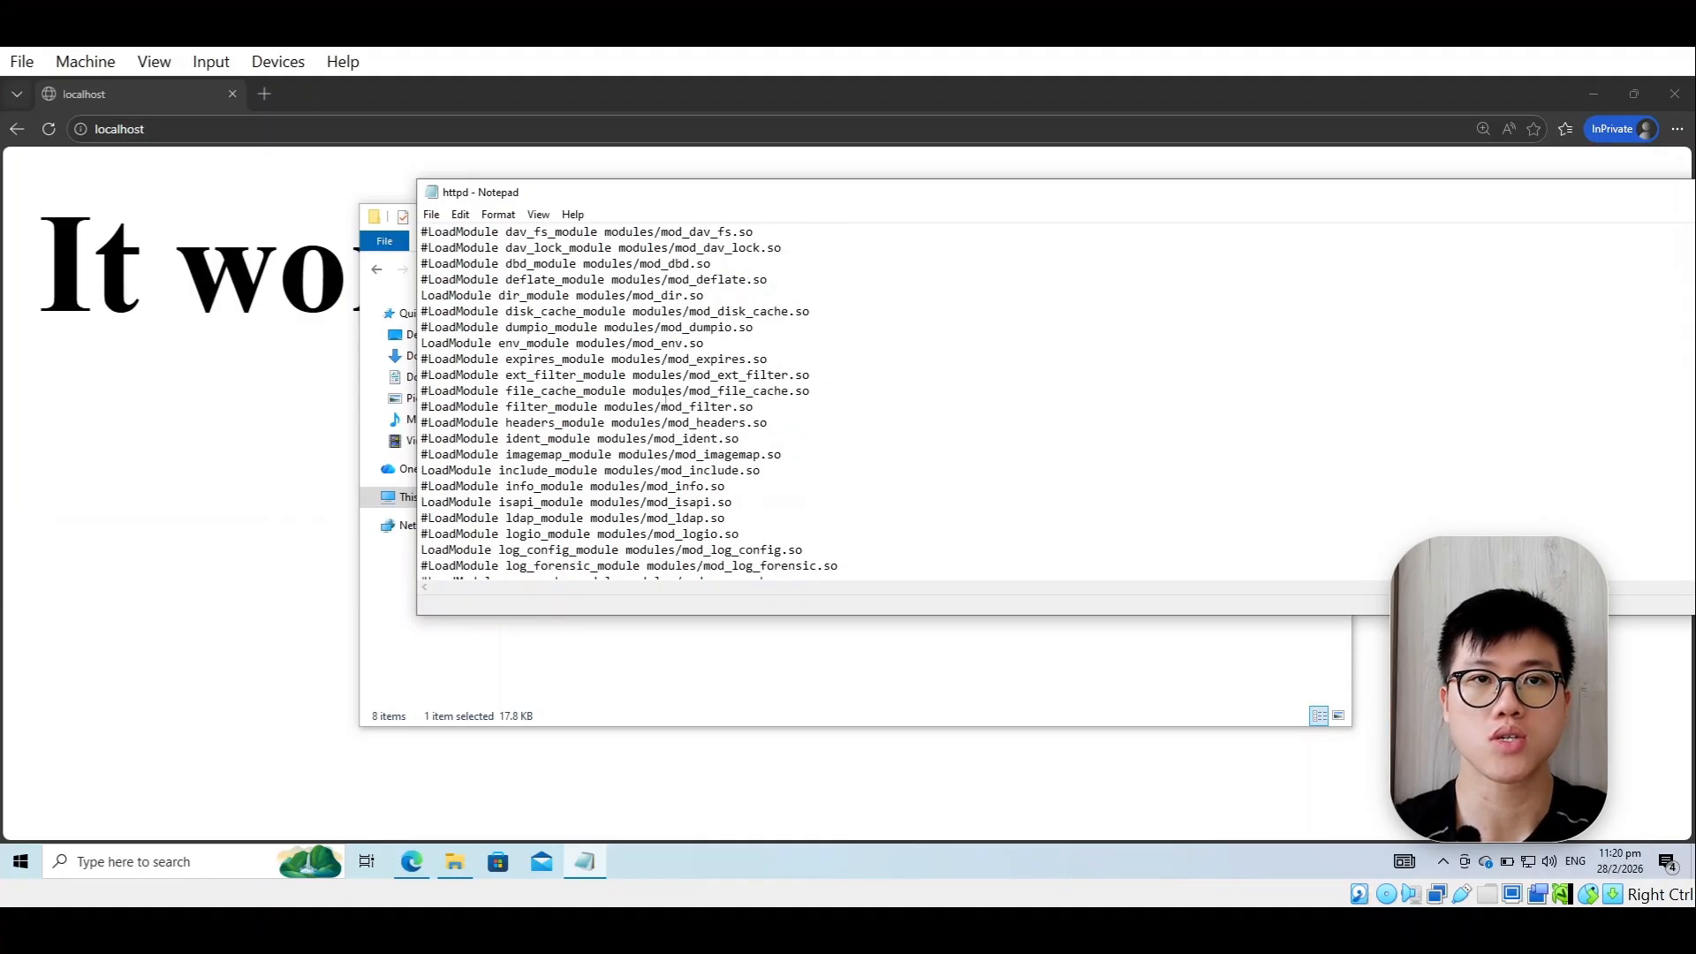
pyautogui.scroll(-9, 803, 455)
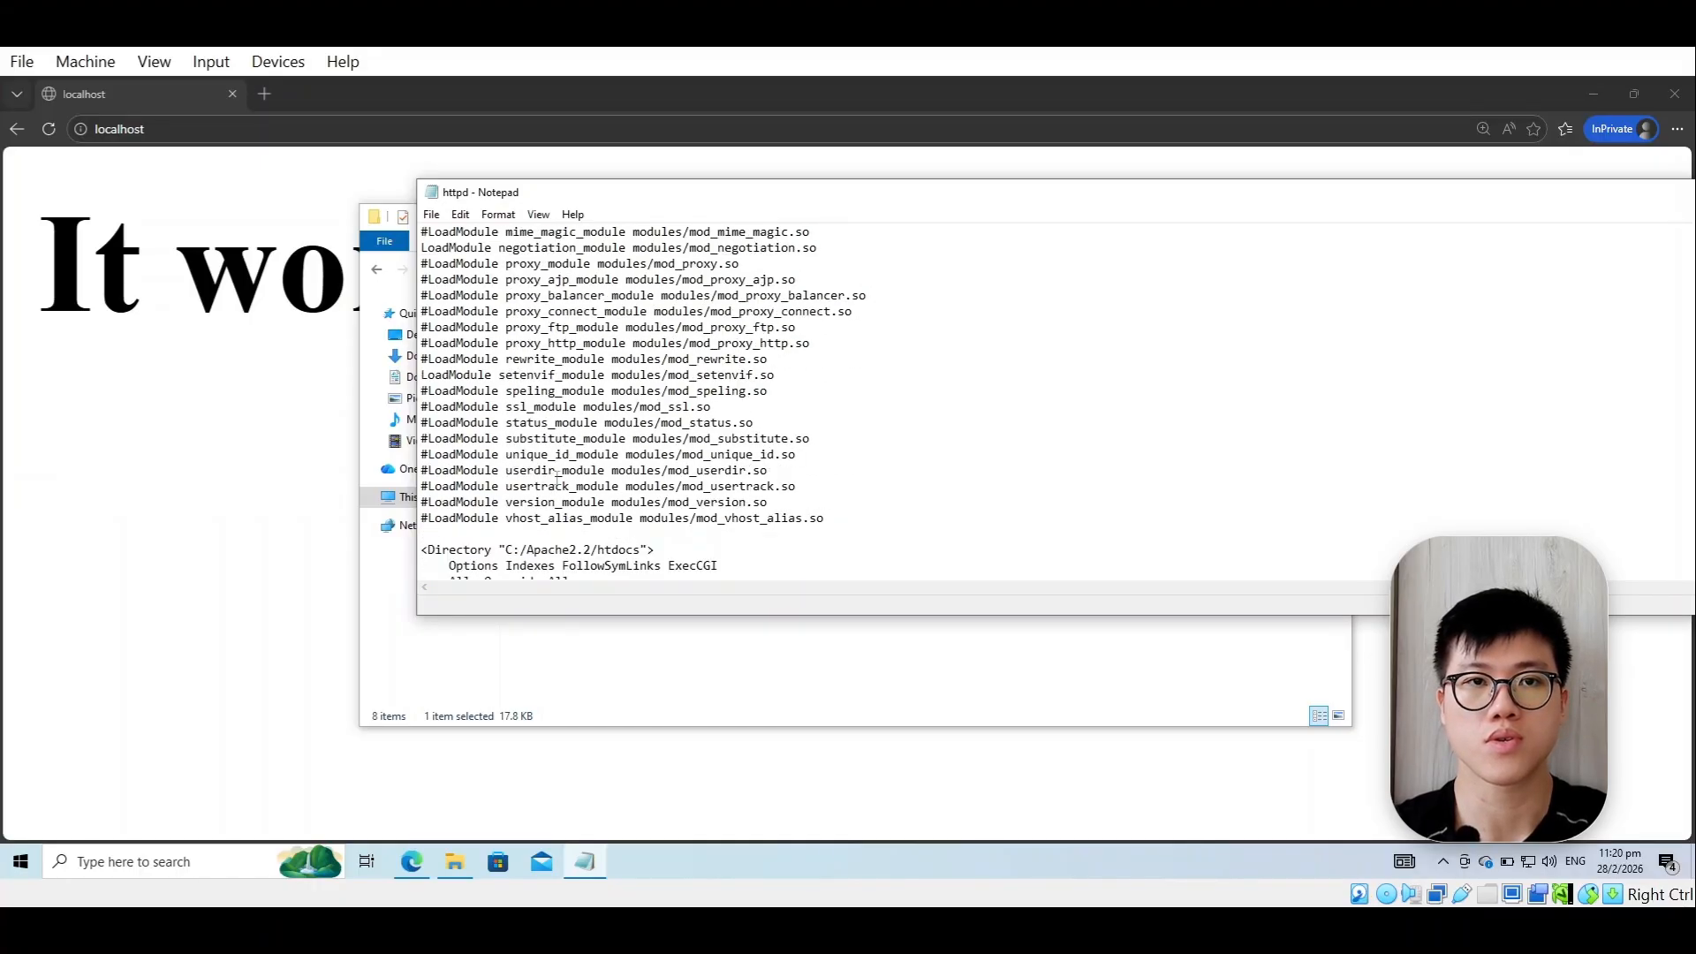
pyautogui.scroll(3, 551, 404)
pyautogui.scroll(8, 541, 315)
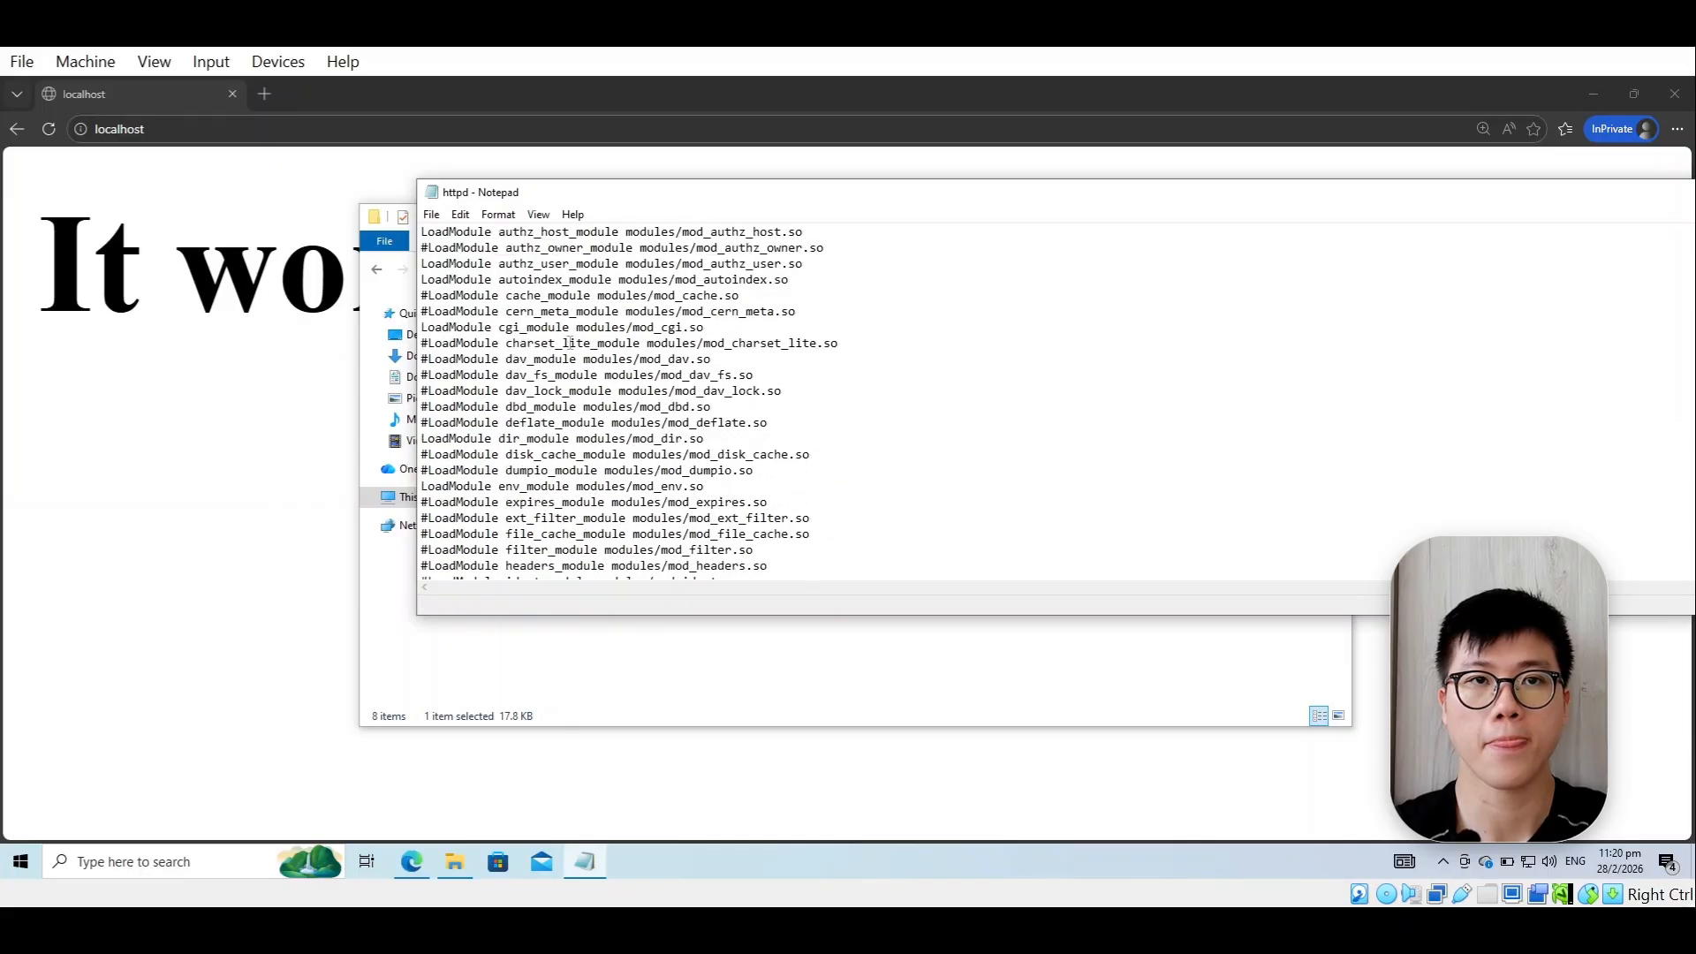
pyautogui.moveTo(506, 327); pyautogui.dragTo(725, 322)
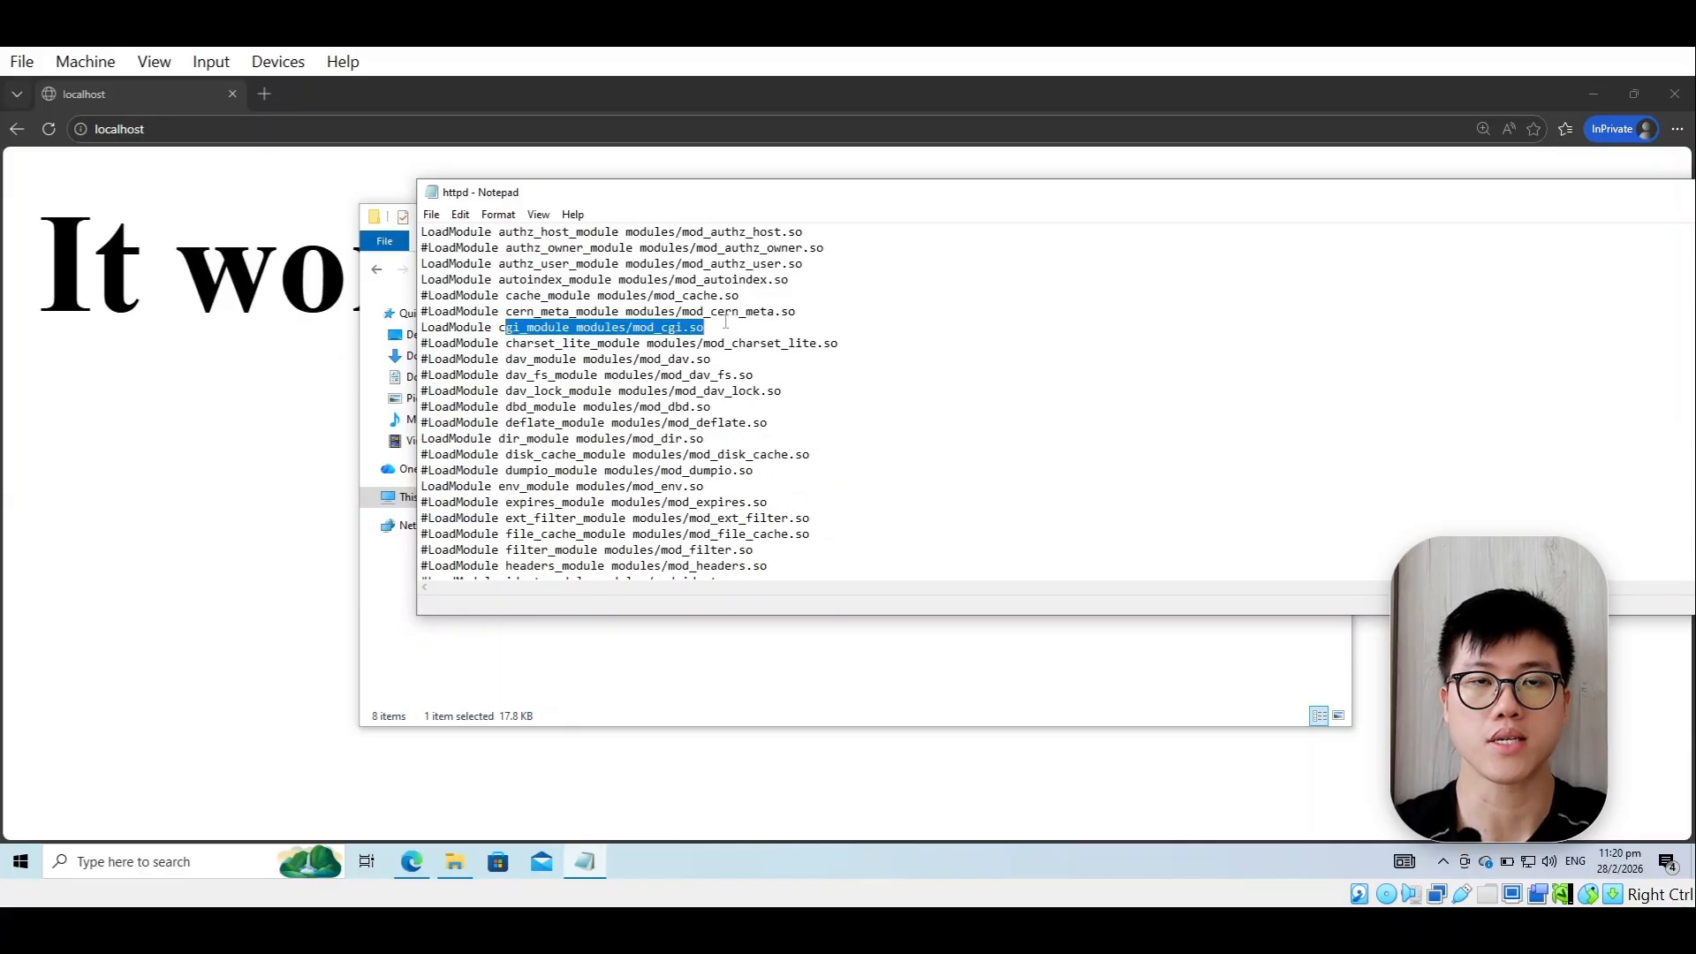
pyautogui.click(434, 313)
# - Find the Directory "C:/Apache2.2/htdocs" block below the LoadModule lines in the httpd file and examine its opening line
pyautogui.scroll(-16, 790, 416)
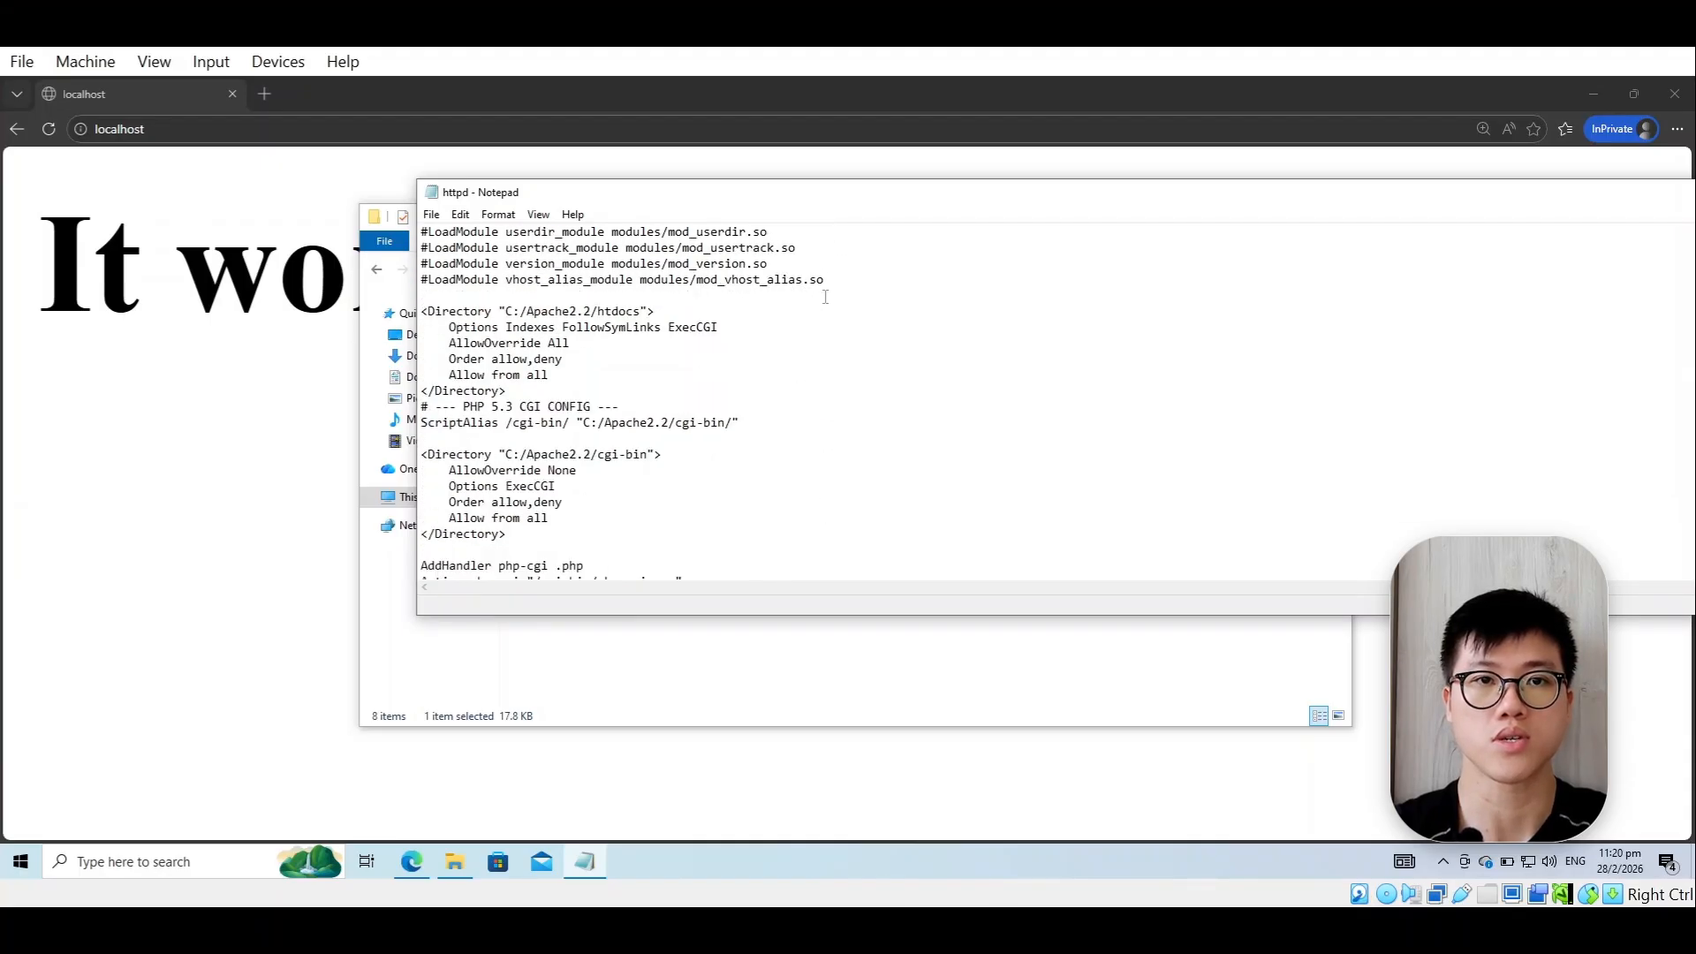
pyautogui.scroll(-1, 826, 297)
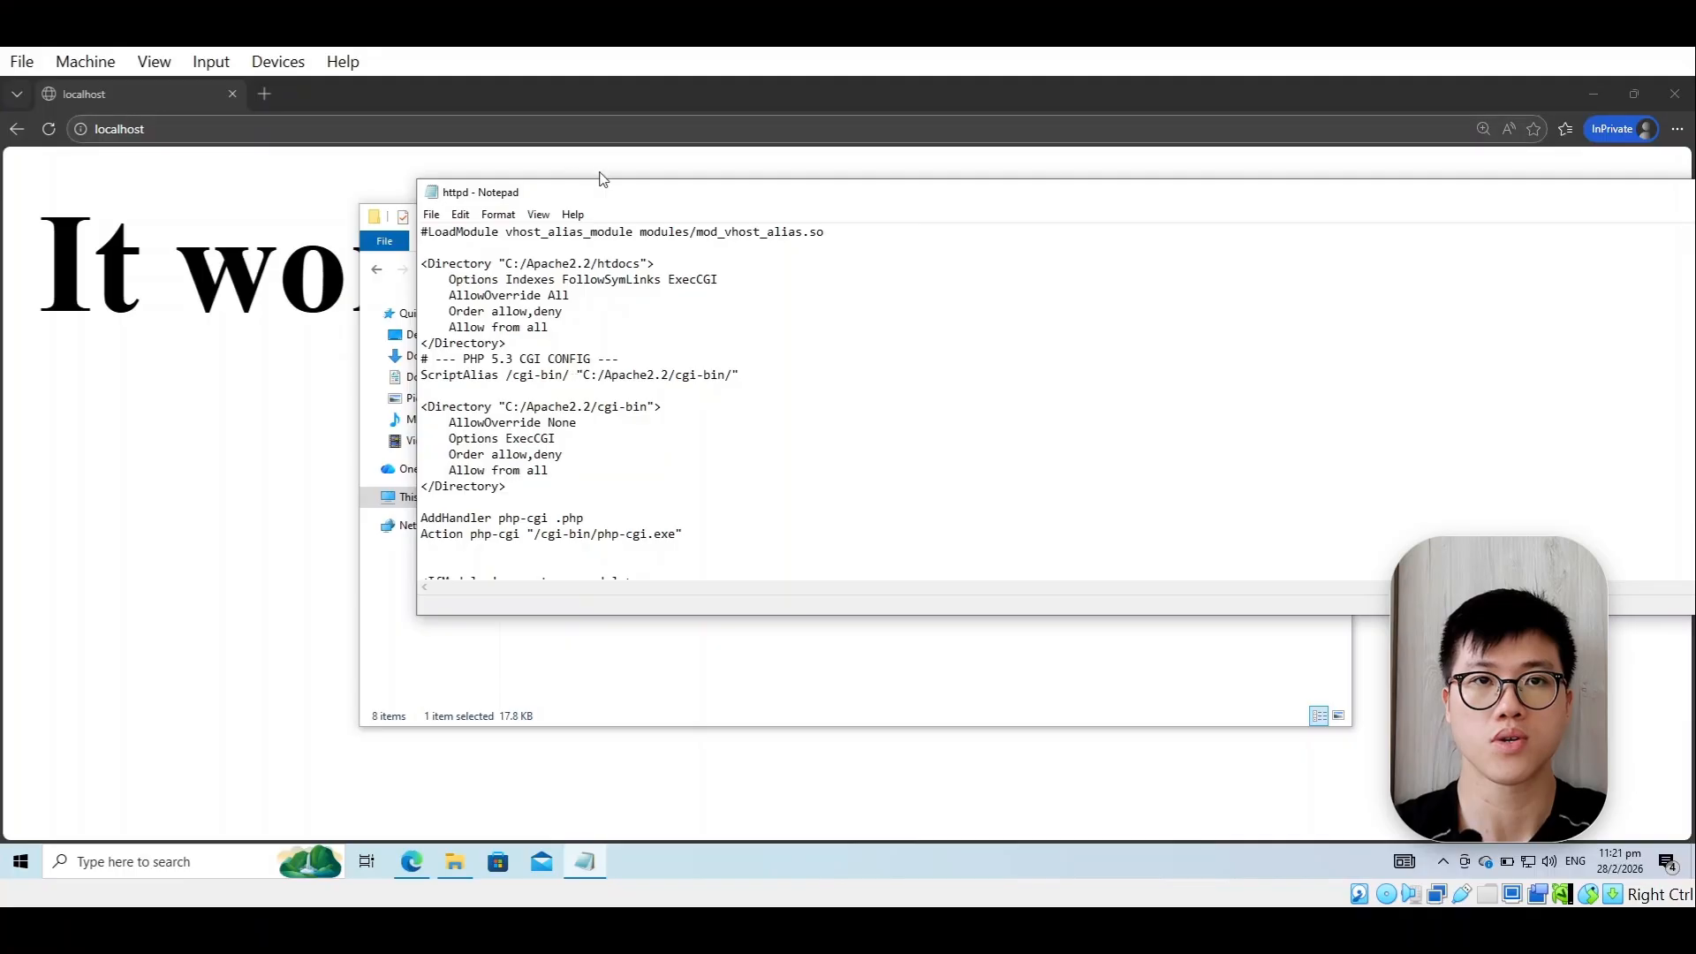
pyautogui.moveTo(614, 195)
pyautogui.mouseDown()
pyautogui.moveTo(1048, 232)
pyautogui.moveTo(708, 176)
pyautogui.moveTo(643, 205)
pyautogui.mouseUp()
pyautogui.moveTo(729, 552); pyautogui.dragTo(512, 274)
pyautogui.click(773, 303)
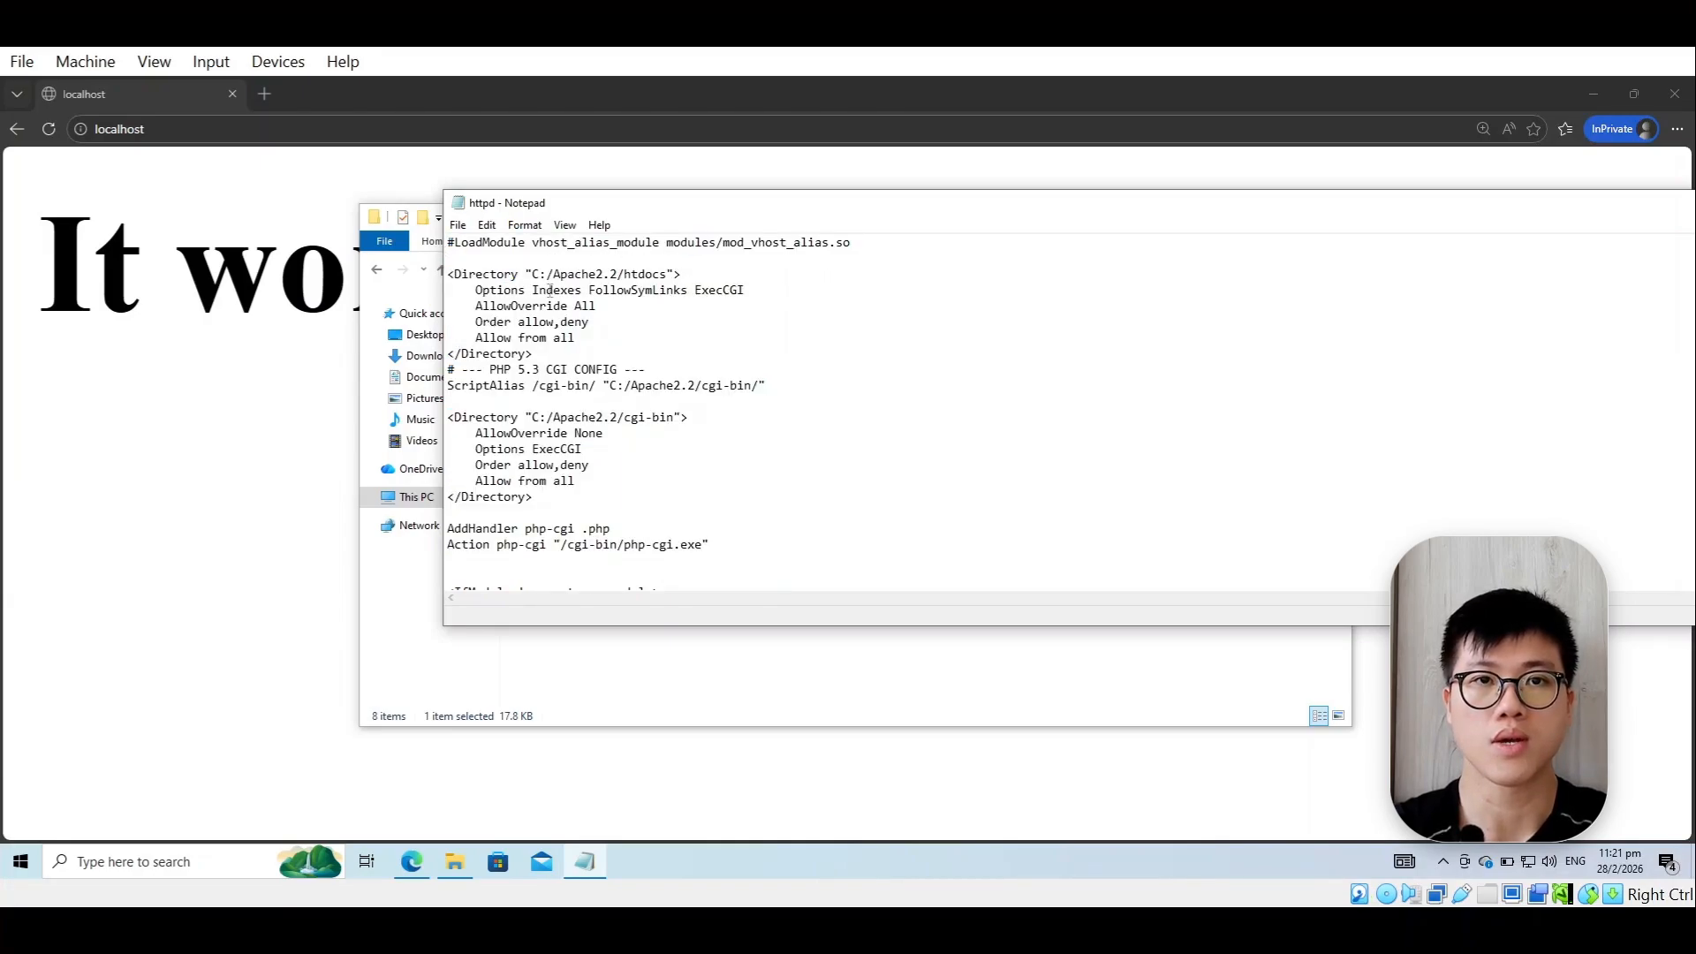
pyautogui.moveTo(538, 290); pyautogui.dragTo(572, 289)
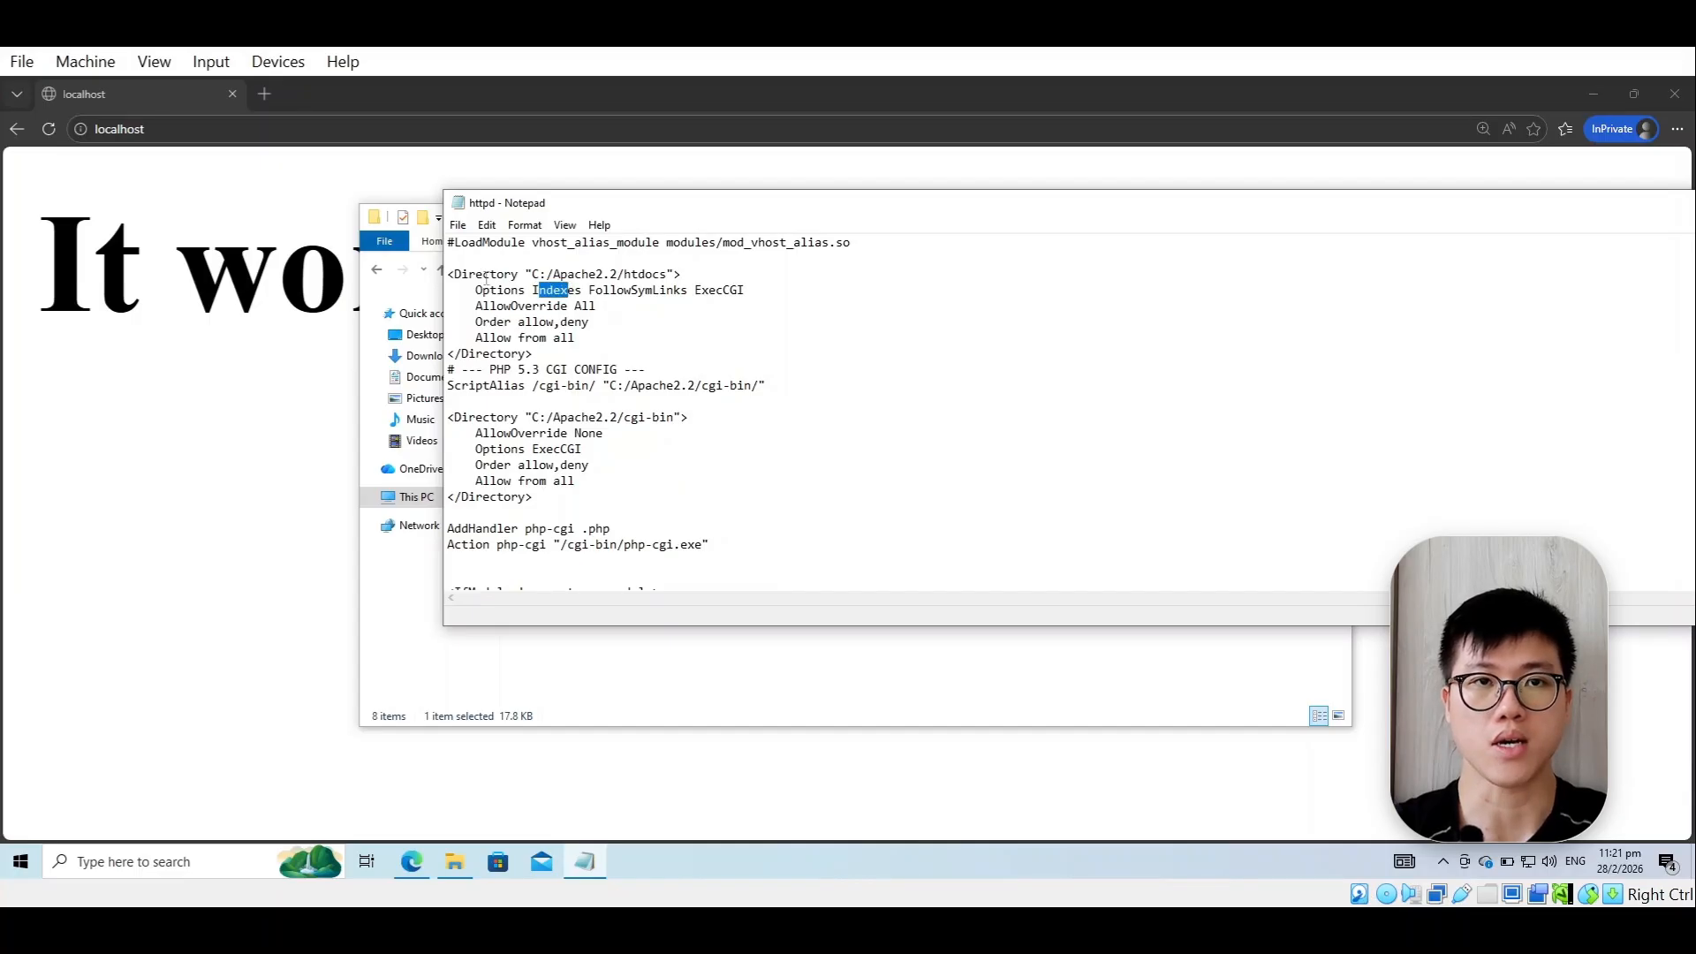
pyautogui.click(491, 262)
pyautogui.moveTo(684, 274); pyautogui.dragTo(504, 274)
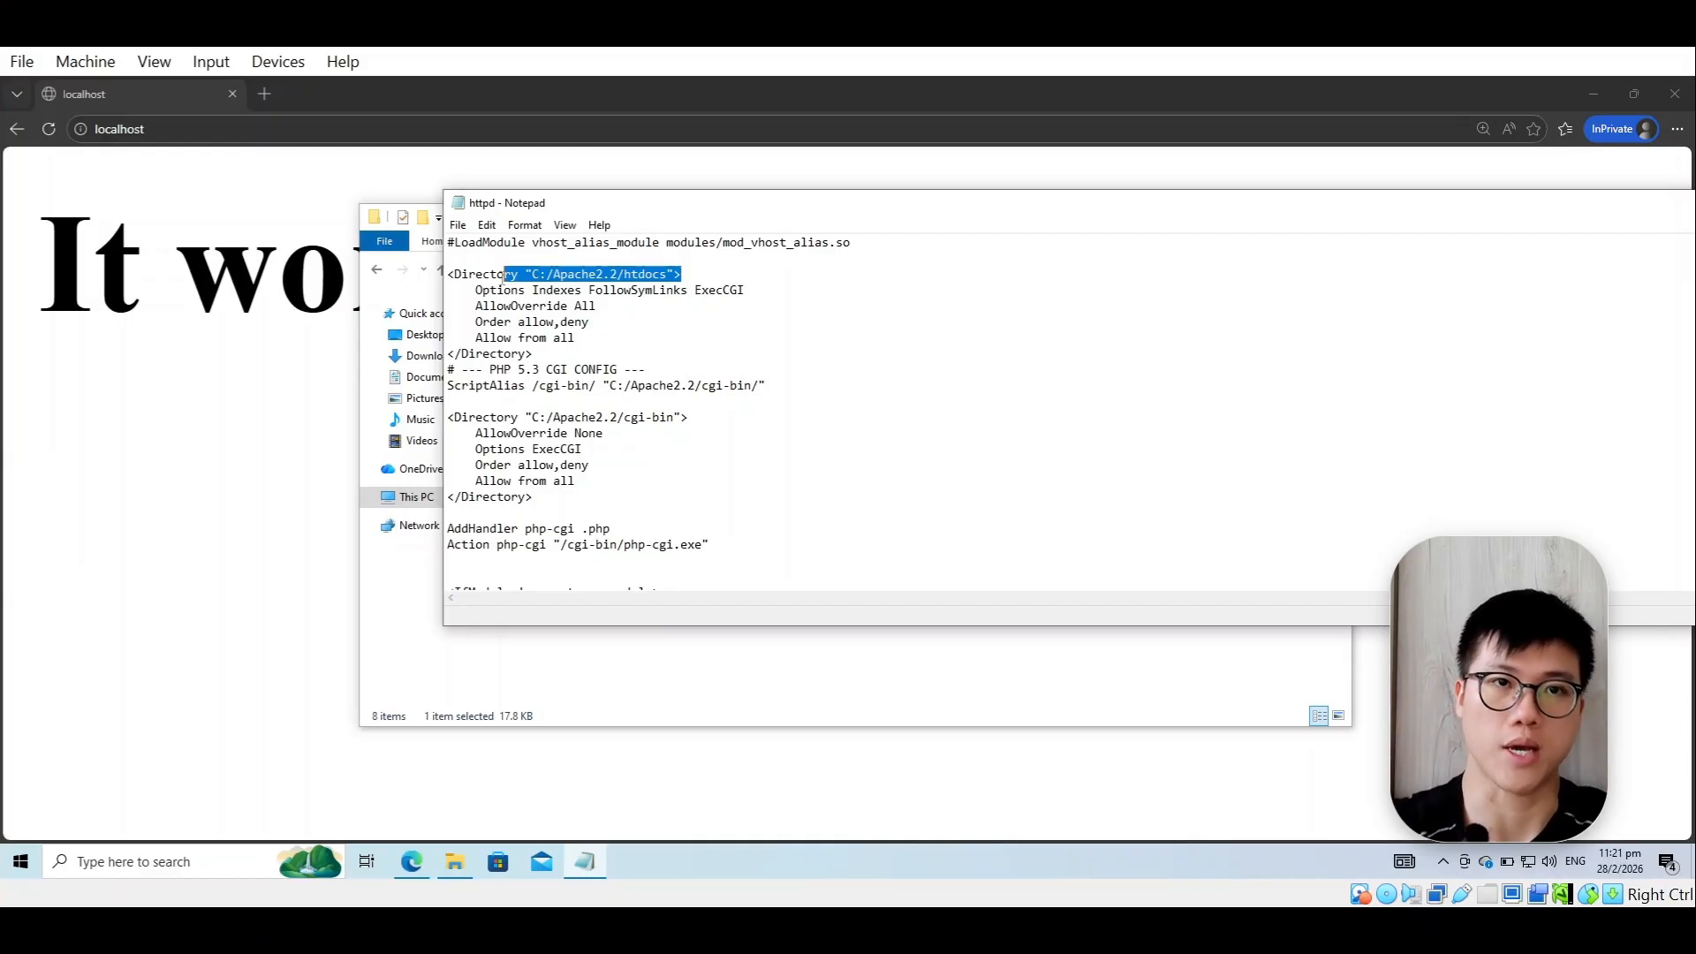
# - Review the htdocs block's Options entries Indexes, FollowSymLinks and ExecCGI, along with its AllowOverride, Order and Allow lines
pyautogui.moveTo(490, 290); pyautogui.dragTo(561, 289)
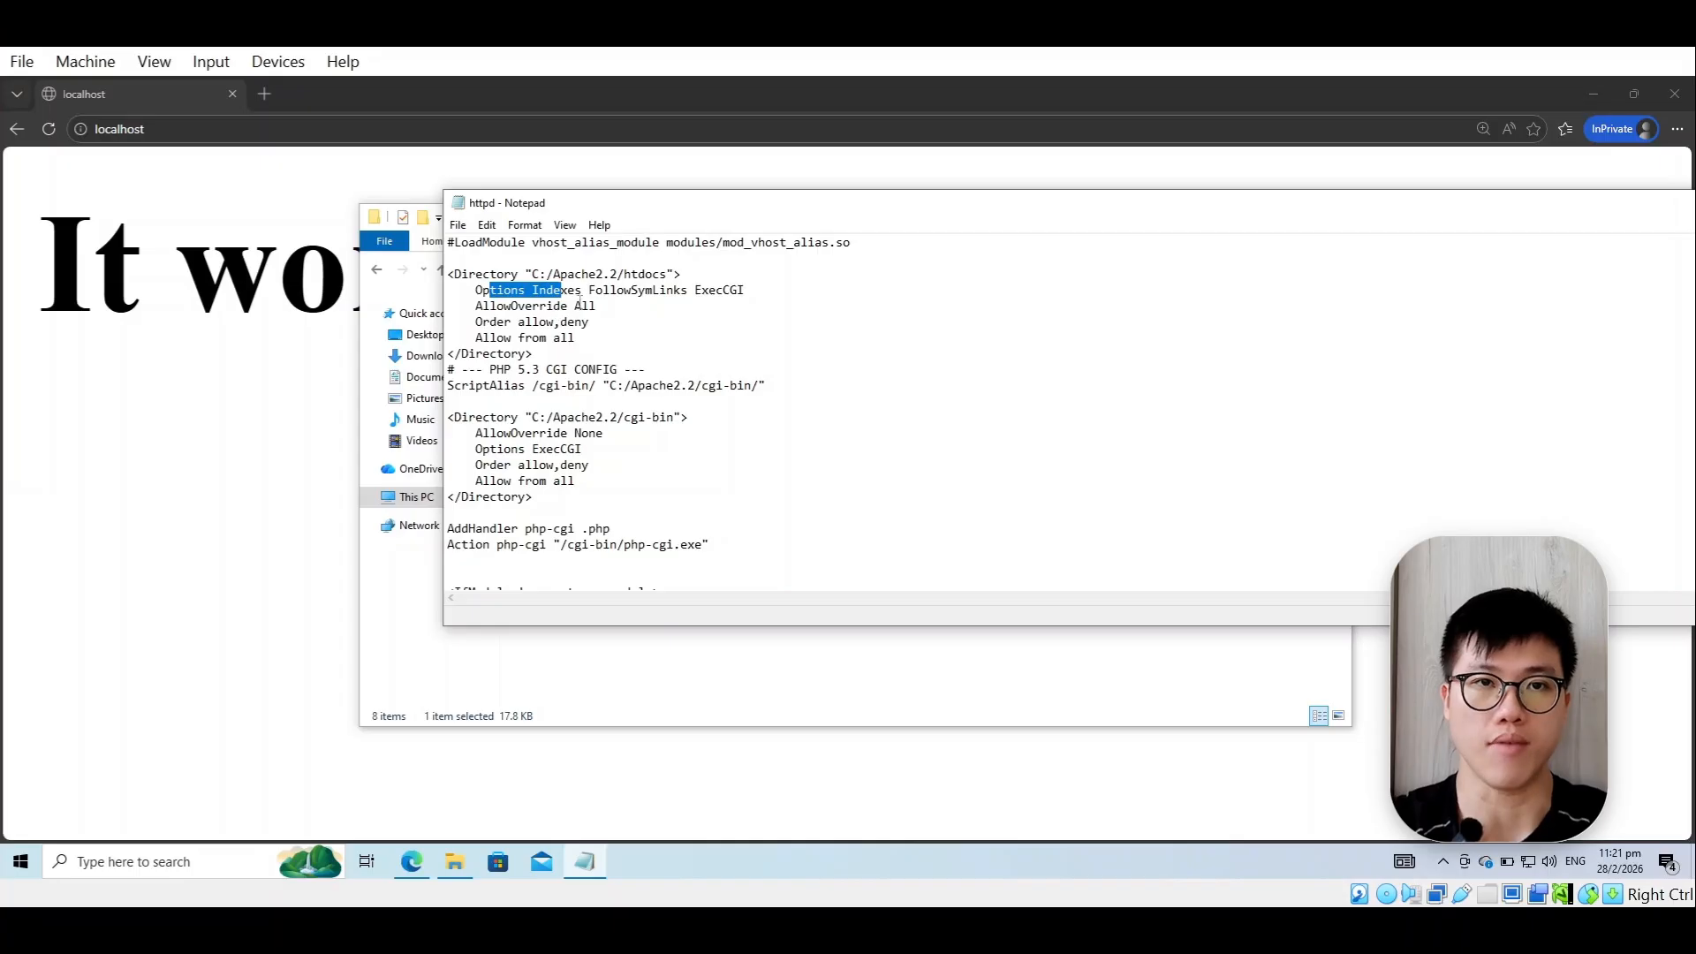
pyautogui.moveTo(596, 289); pyautogui.dragTo(669, 289)
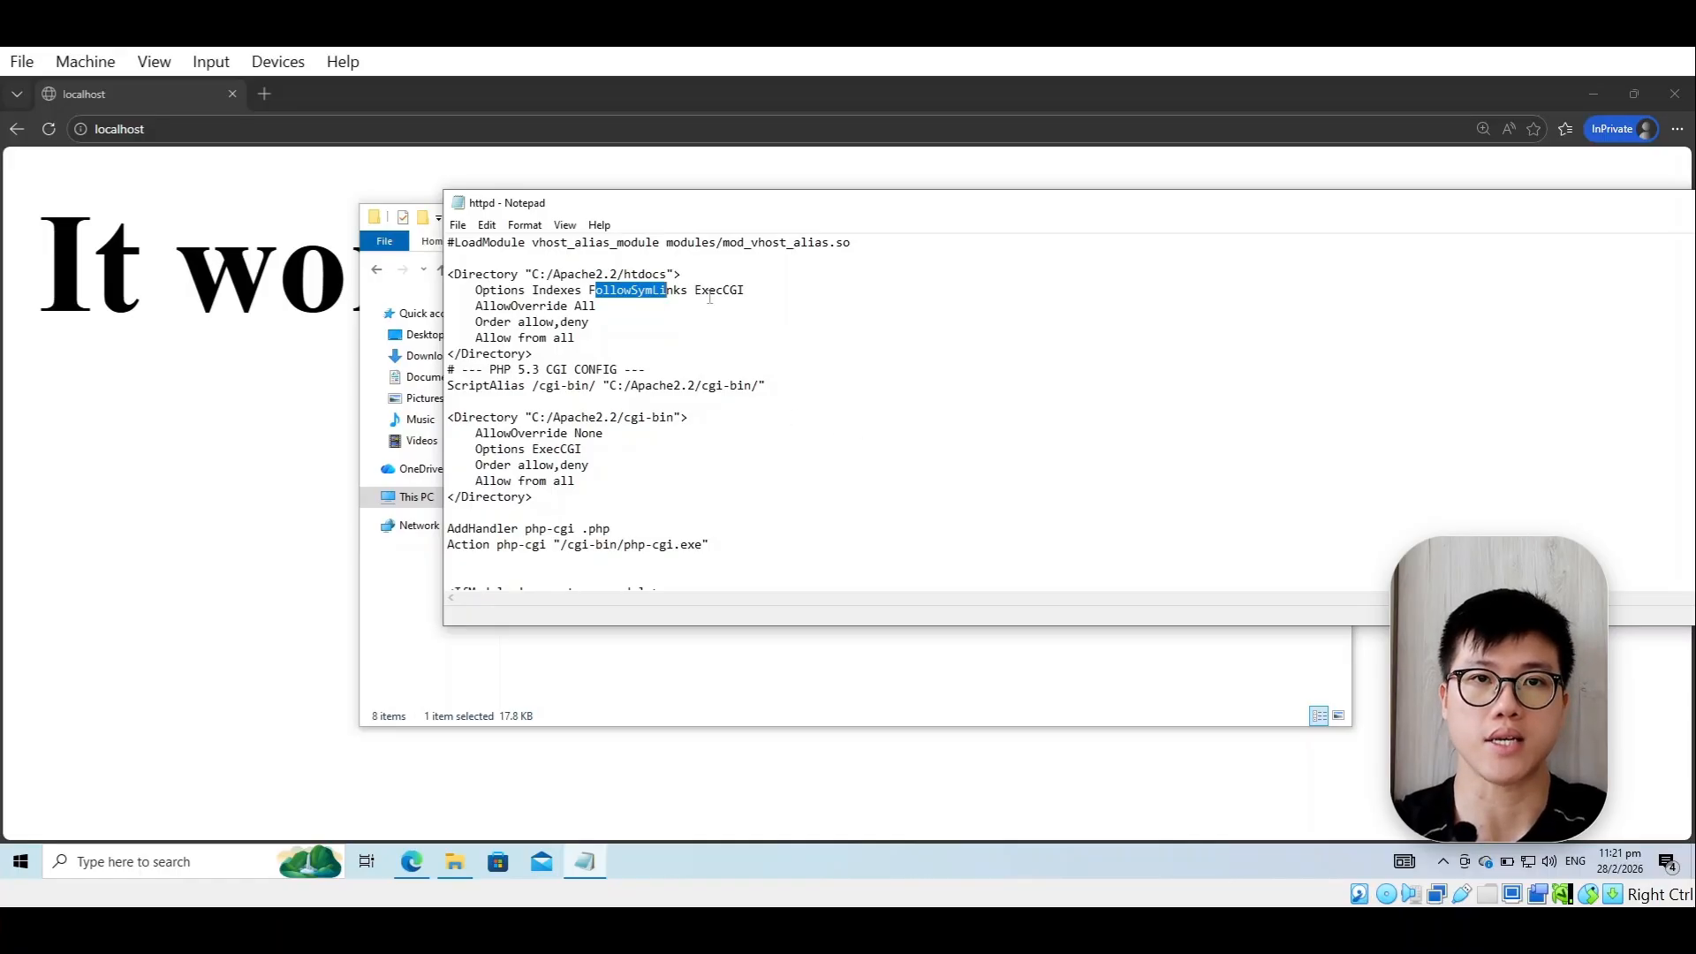
pyautogui.moveTo(715, 290); pyautogui.dragTo(742, 290)
pyautogui.hotkey('alt', 'Tab')
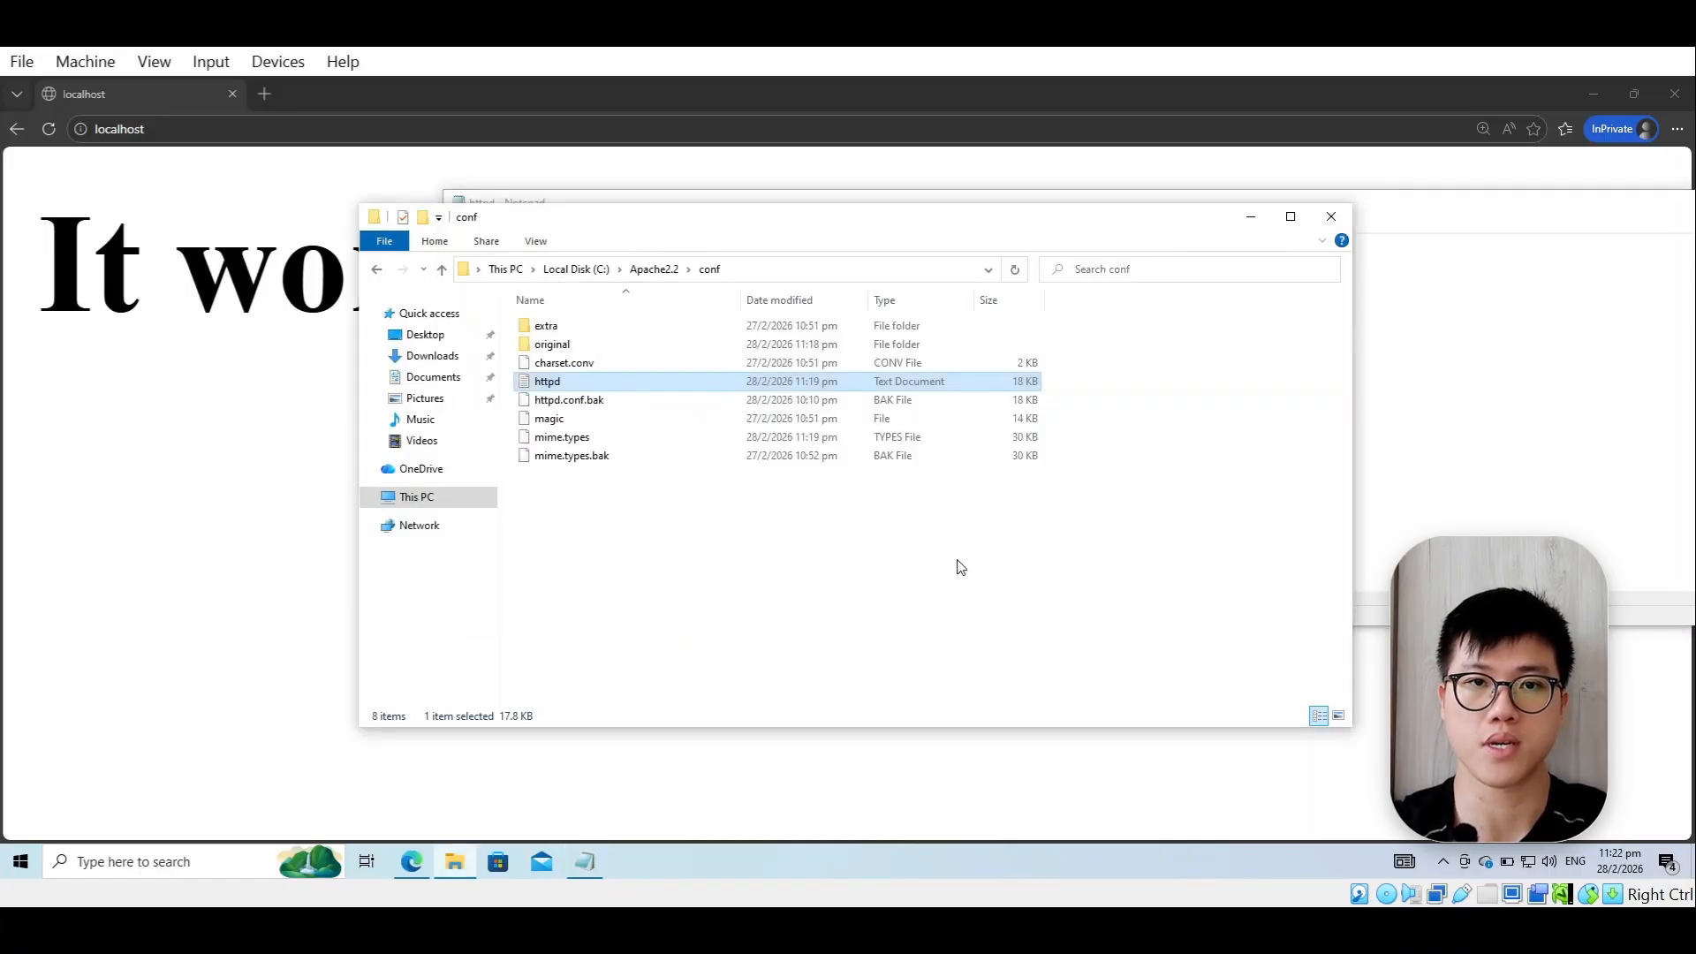
pyautogui.hotkey('alt', 'Tab')
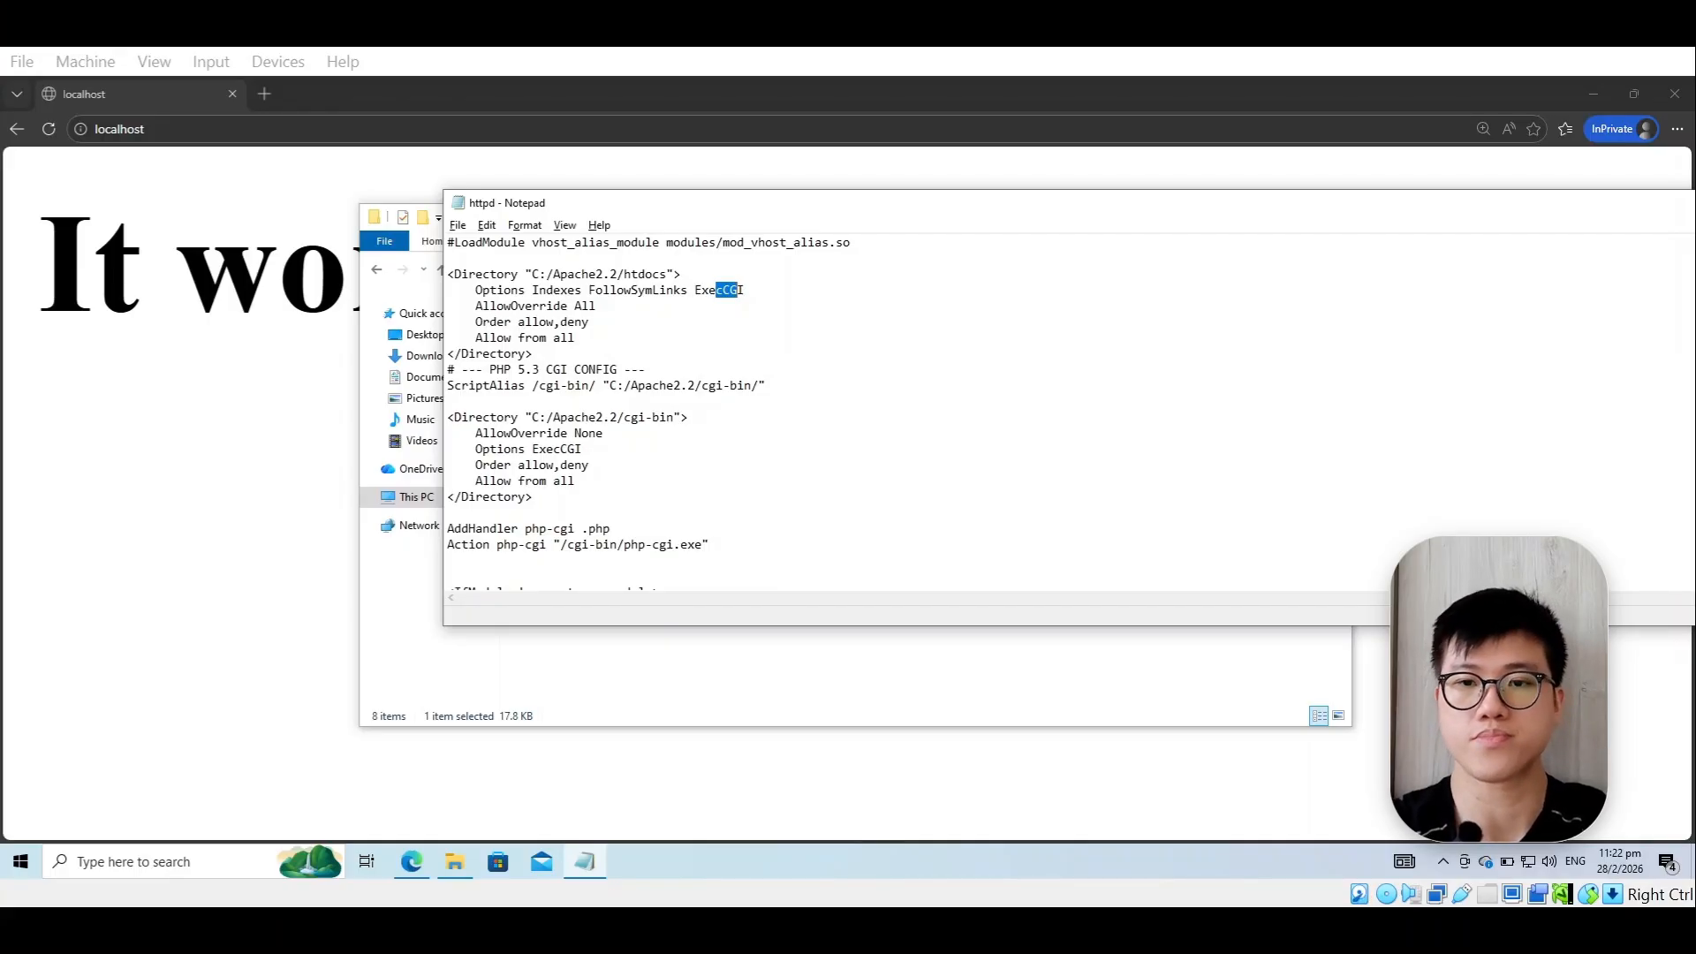
pyautogui.moveTo(590, 306); pyautogui.dragTo(532, 307)
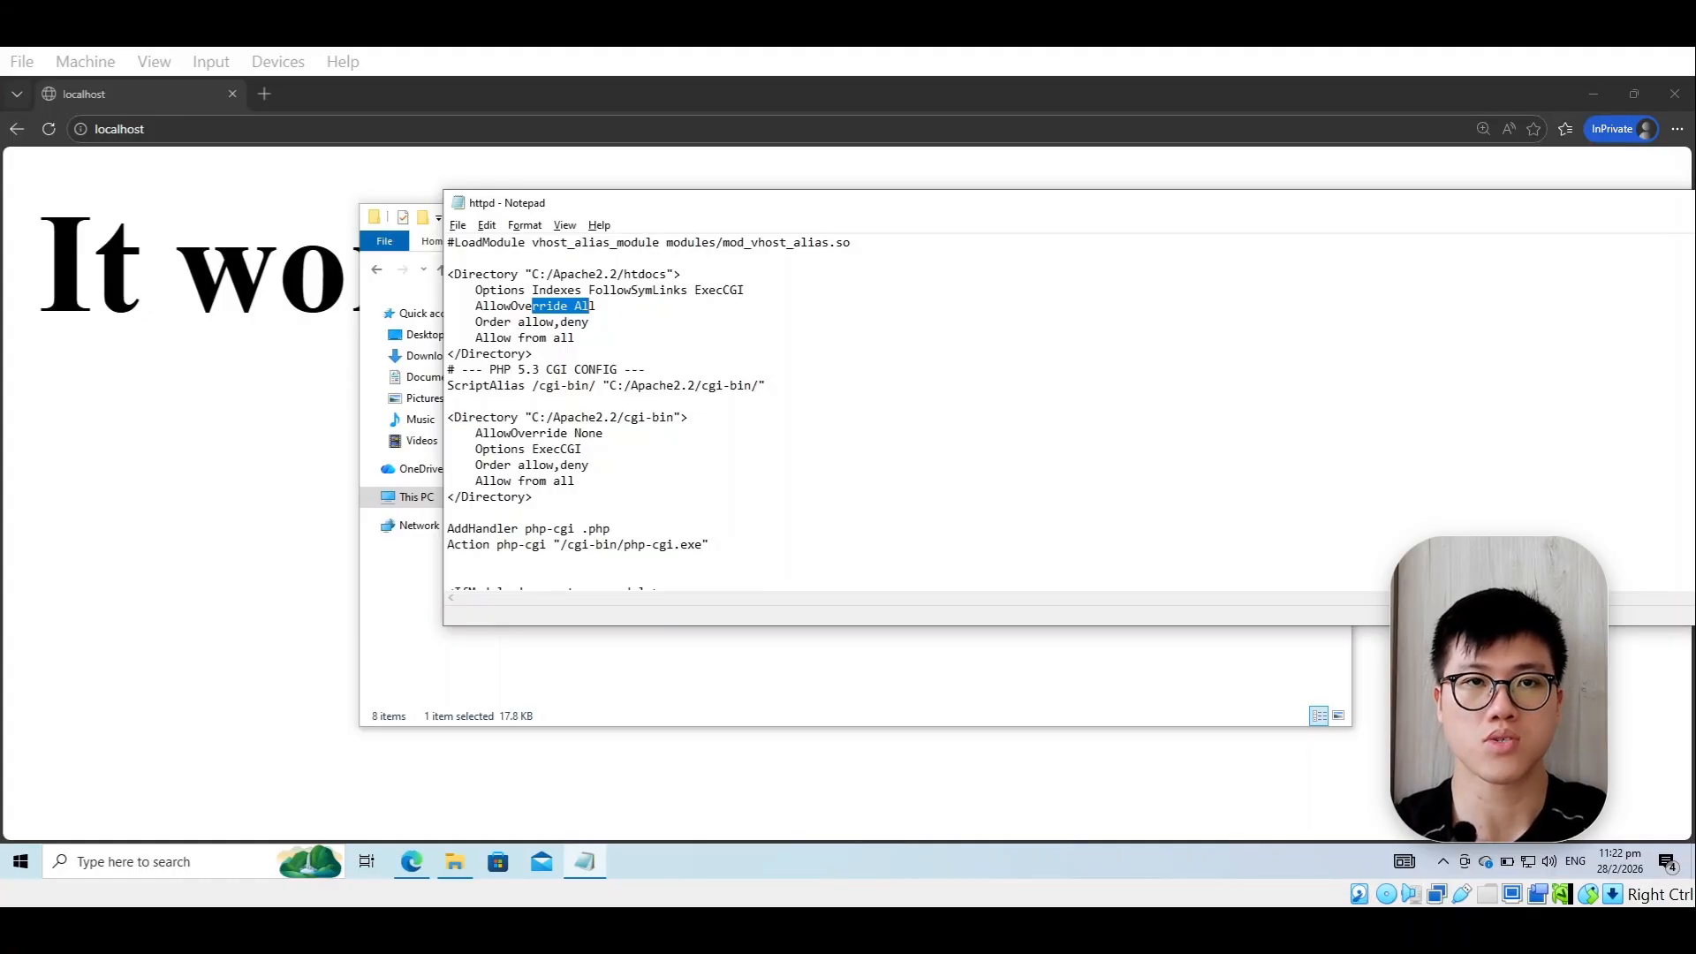
pyautogui.click(498, 322)
pyautogui.moveTo(499, 321)
pyautogui.mouseDown()
pyautogui.moveTo(588, 325)
pyautogui.moveTo(475, 338)
pyautogui.mouseUp()
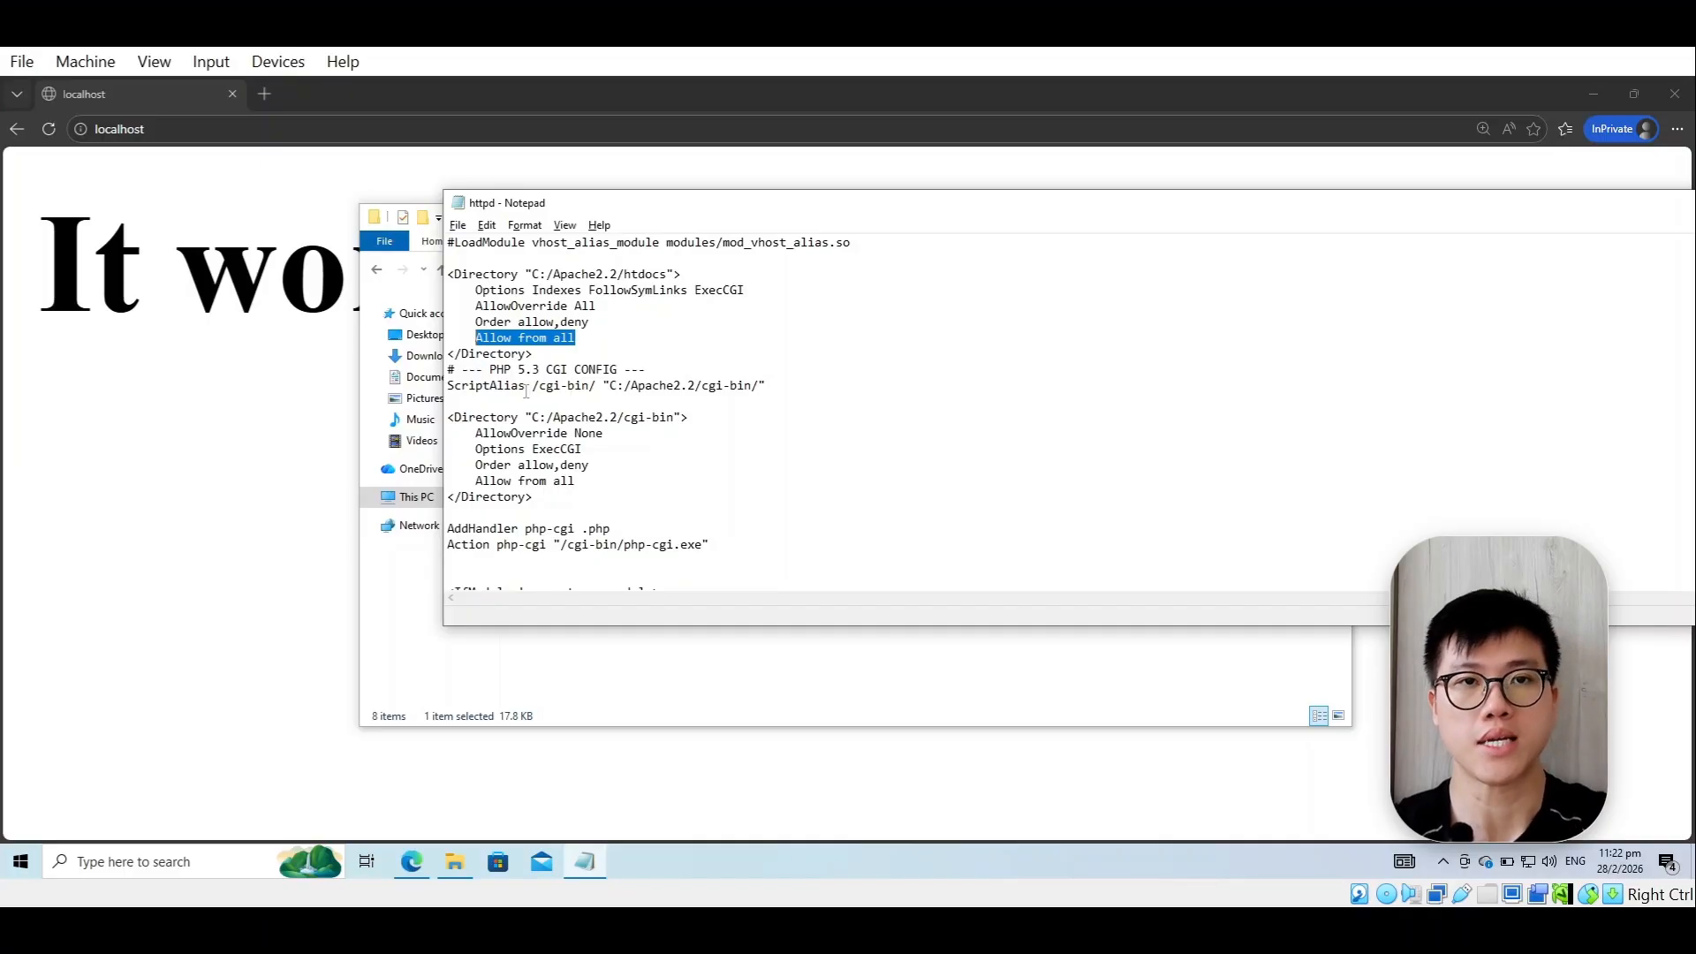
# - Examine the PHP 5.3 CGI CONFIG section's ScriptAlias line, which maps /cgi-bin/ to "C:/Apache2.2/cgi-bin/"
pyautogui.moveTo(489, 369); pyautogui.dragTo(596, 378)
pyautogui.moveTo(489, 385); pyautogui.dragTo(659, 385)
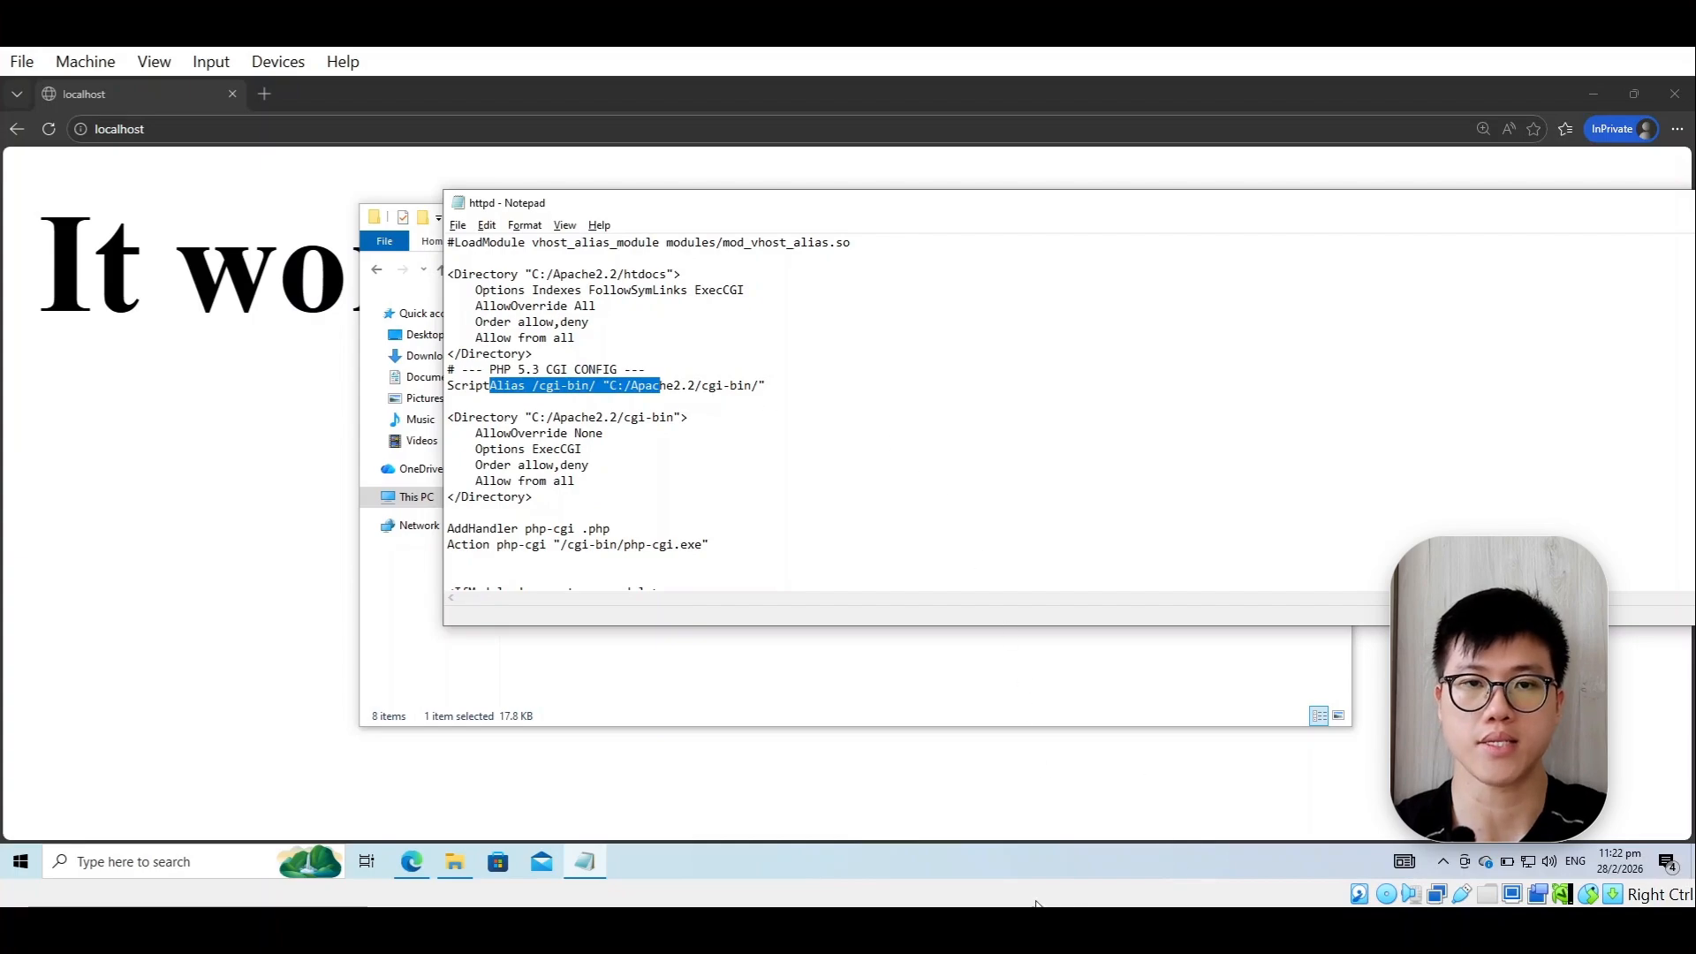
pyautogui.click(1095, 908)
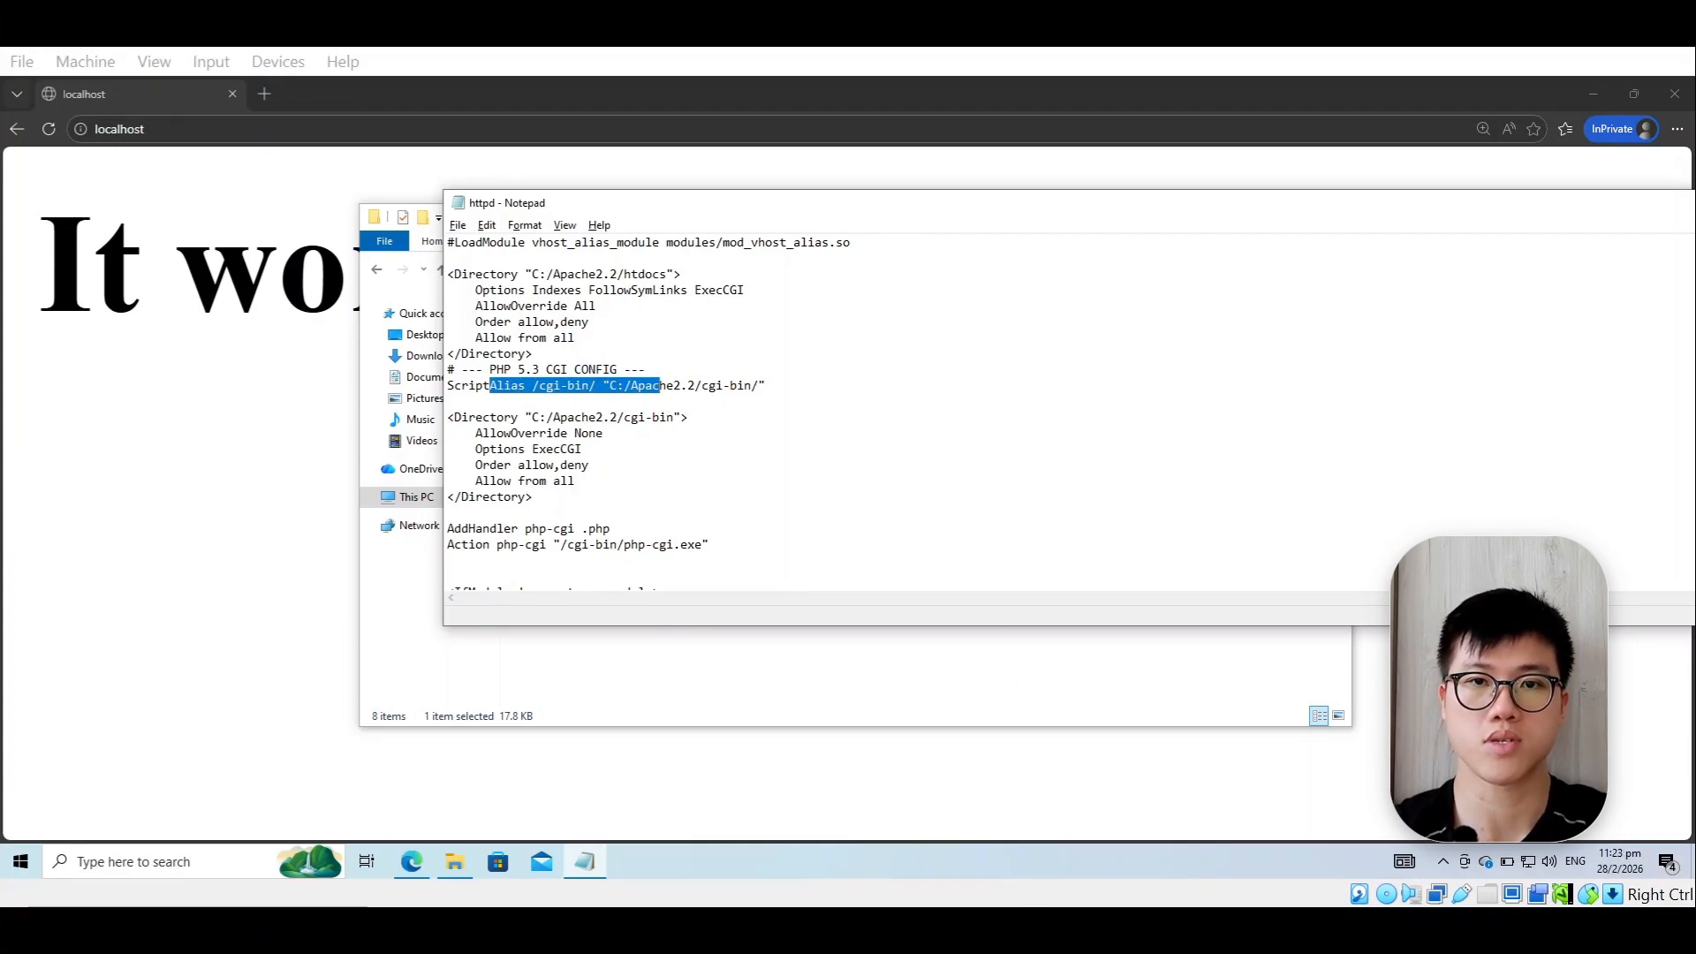
pyautogui.click(585, 394)
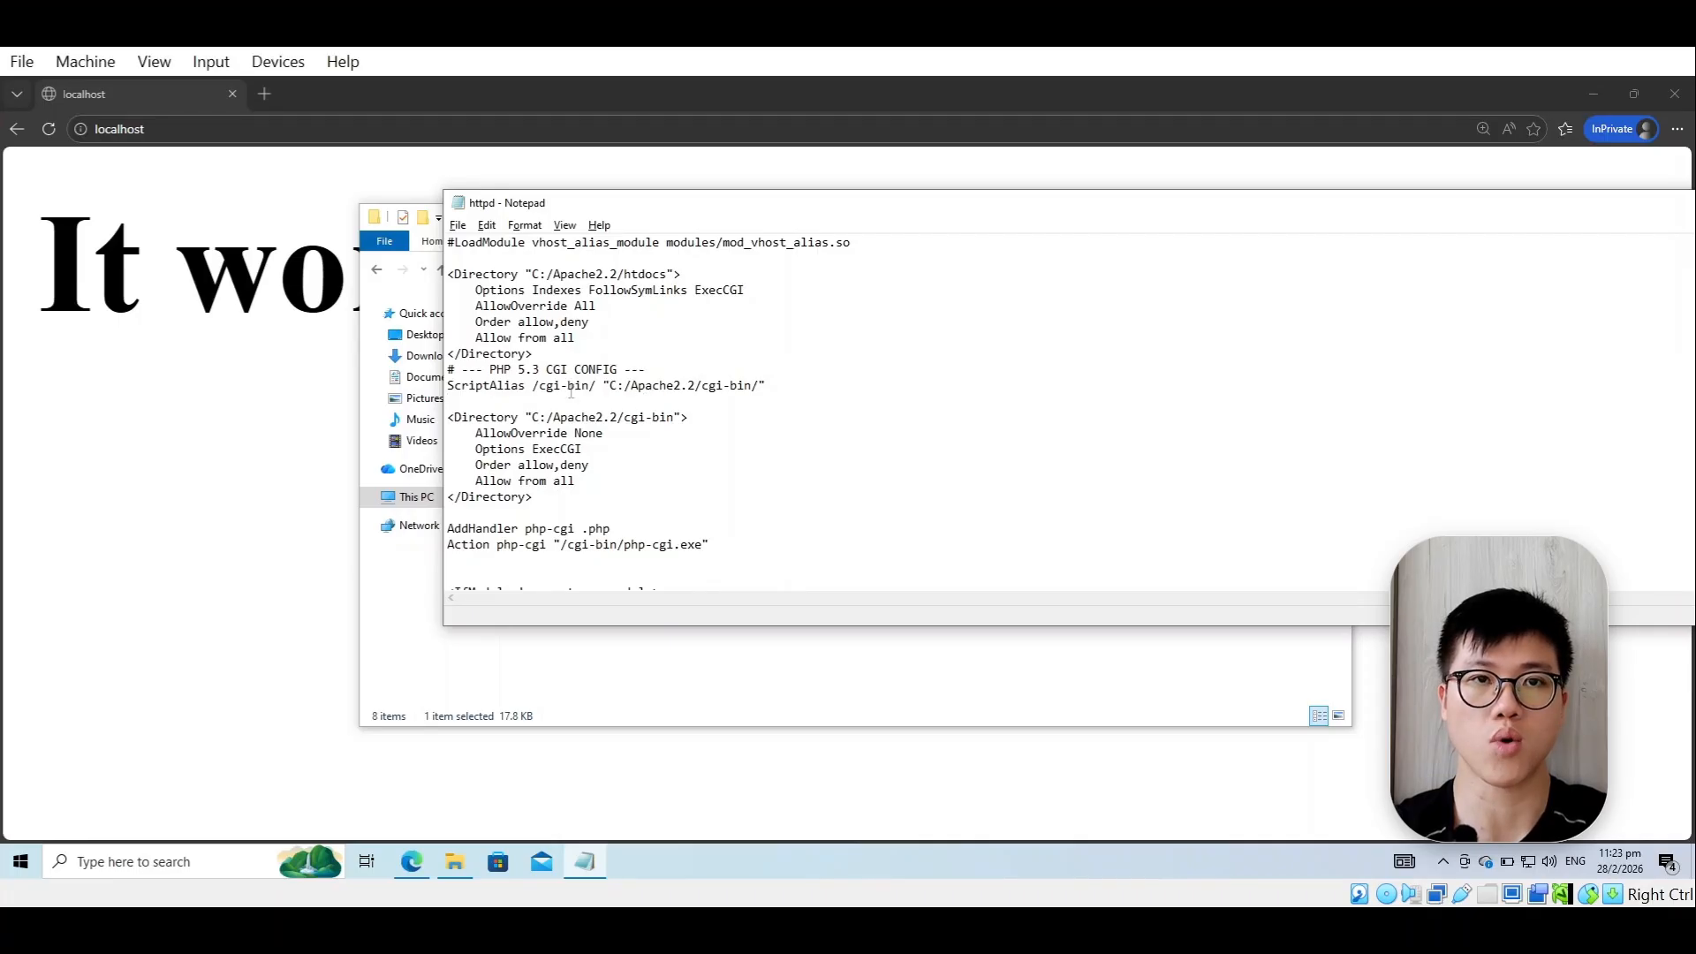
pyautogui.moveTo(532, 386); pyautogui.dragTo(765, 386)
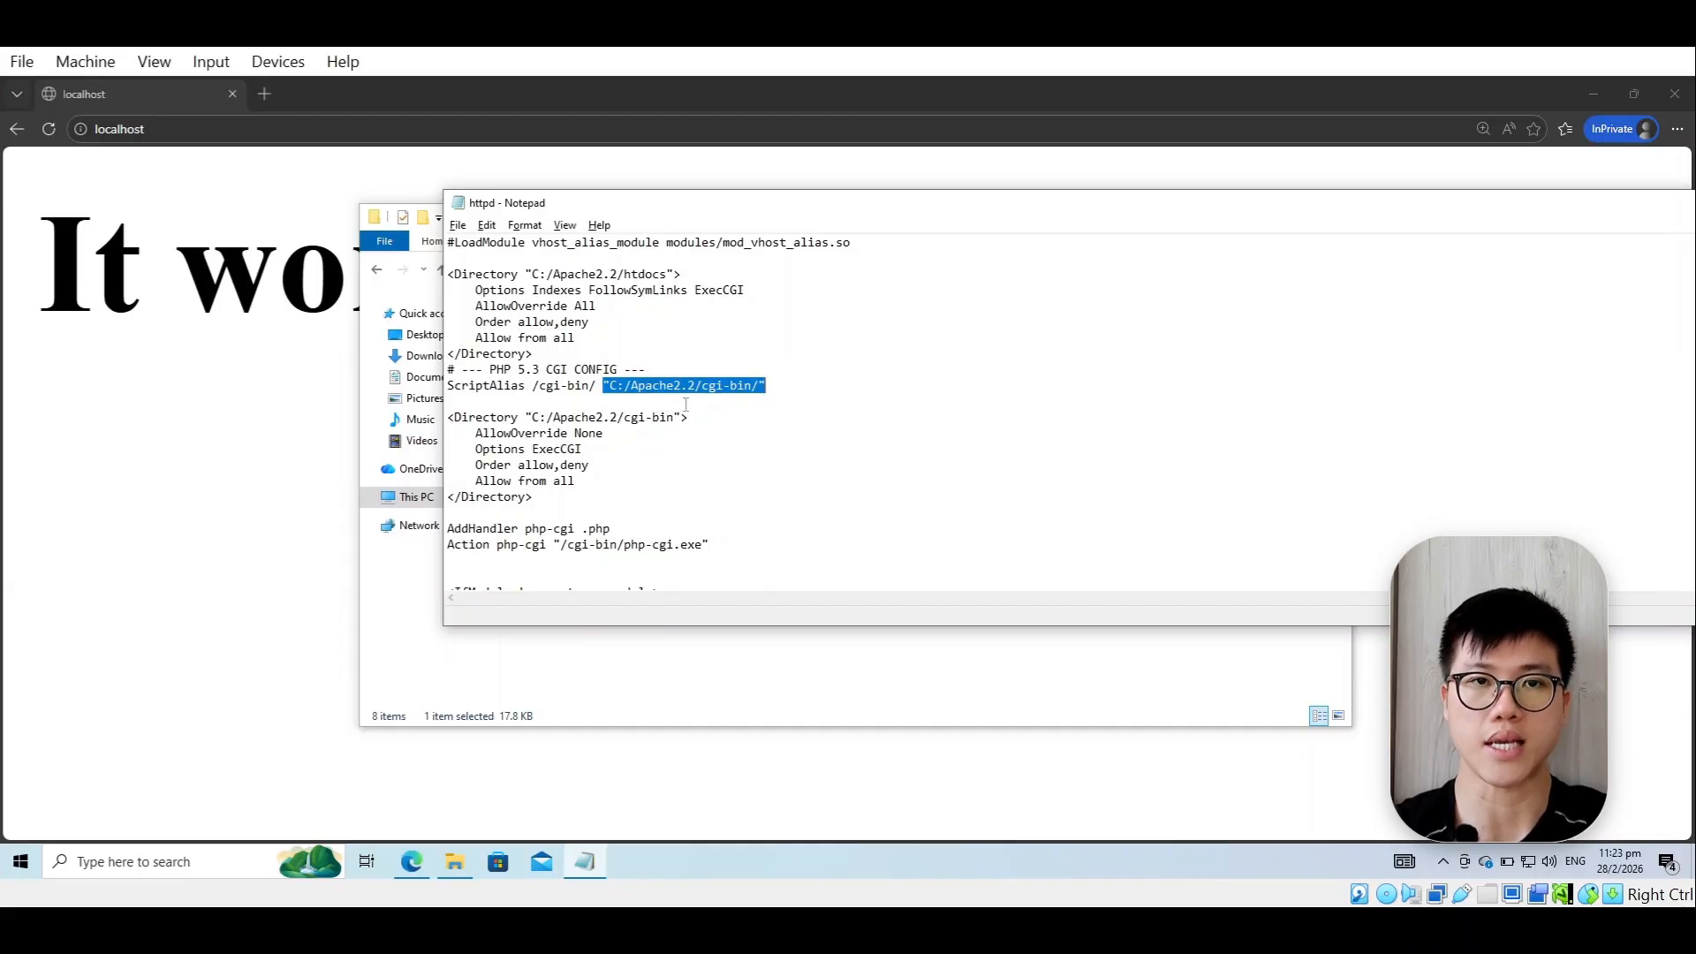
pyautogui.click(711, 386)
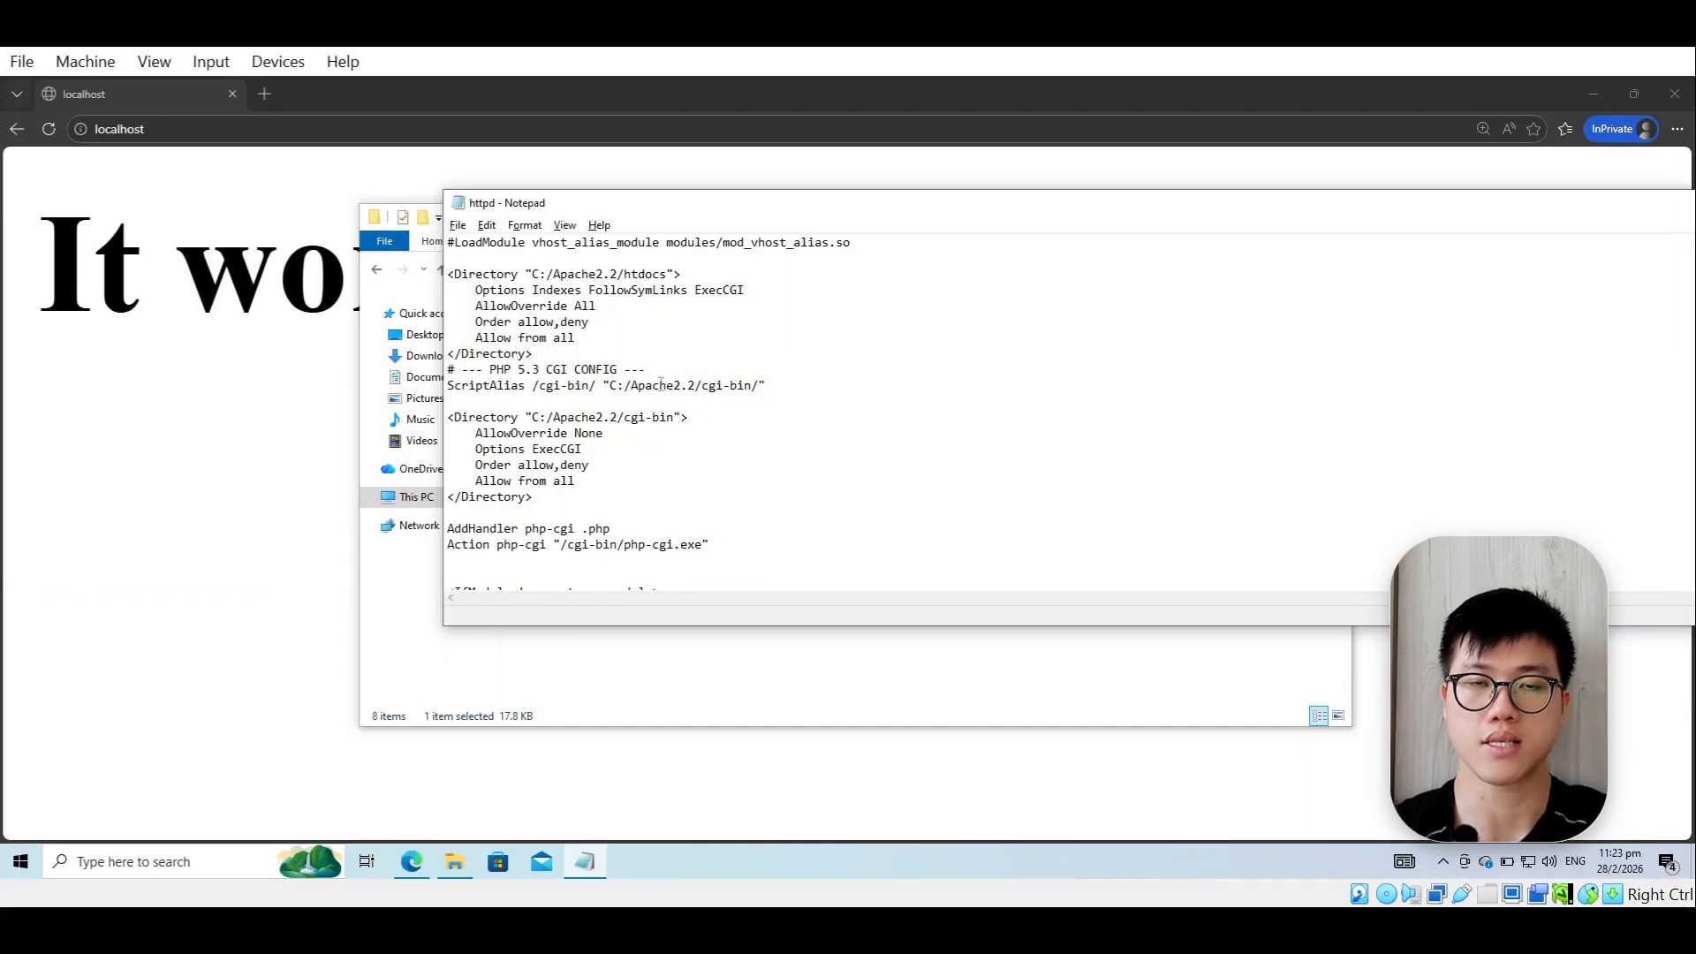
pyautogui.moveTo(709, 386); pyautogui.dragTo(746, 386)
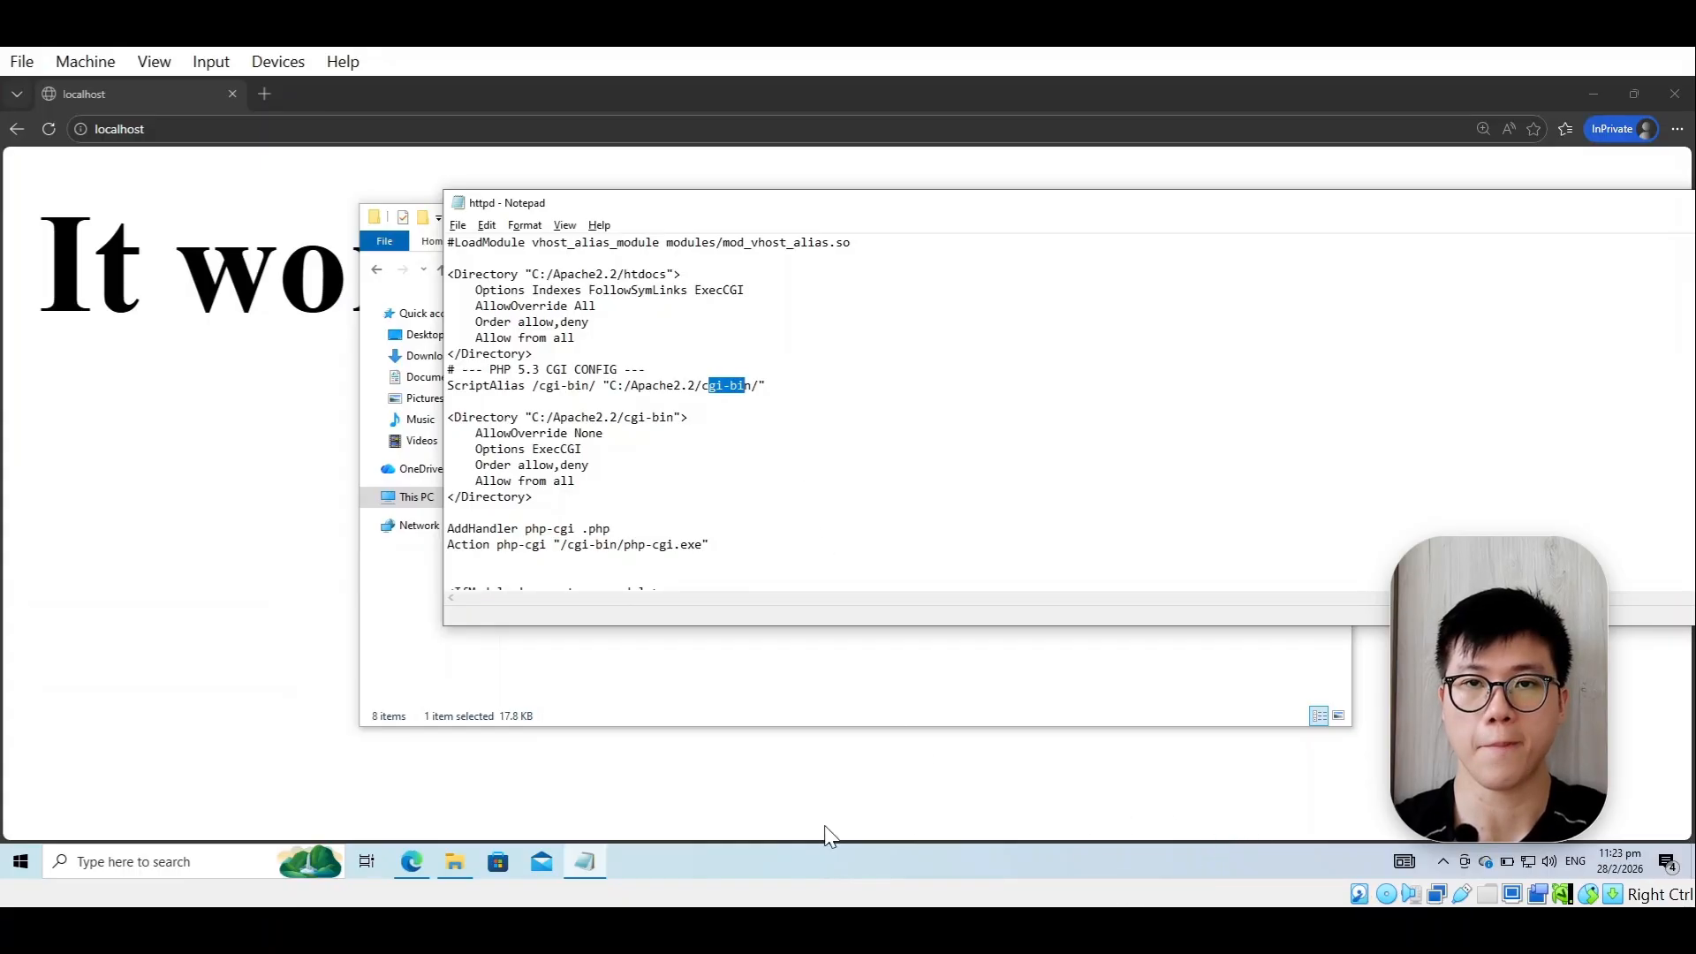
pyautogui.click(817, 927)
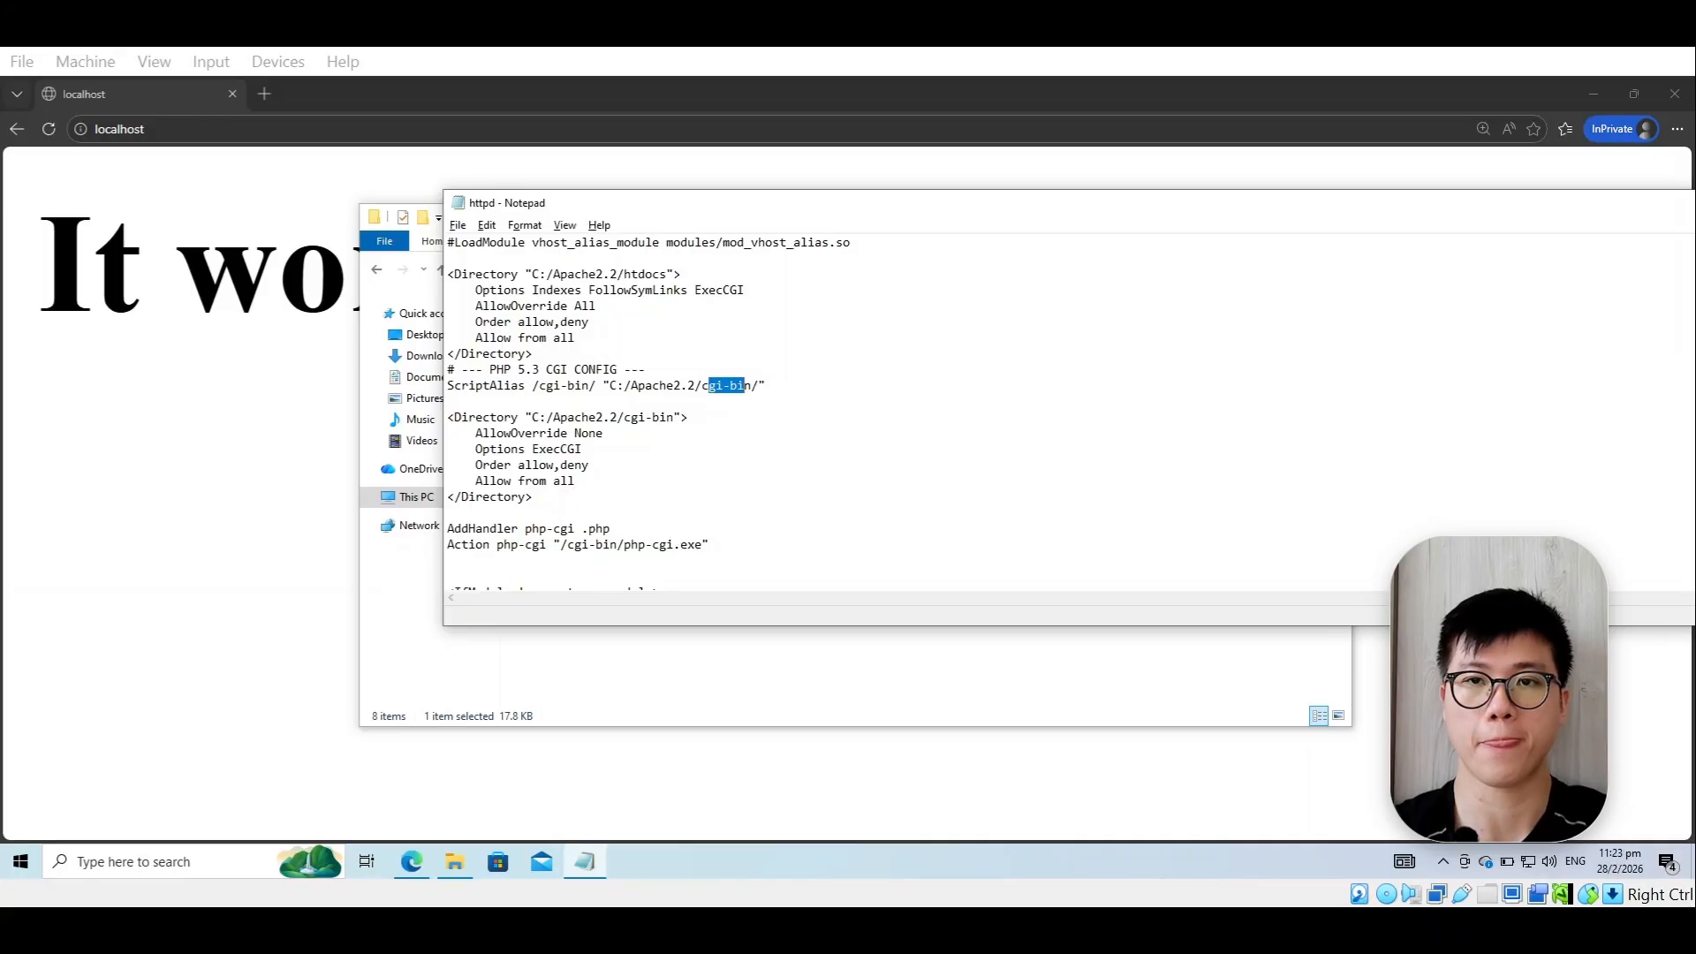
# - Review the Directory "C:/Apache2.2/cgi-bin" block and the AddHandler line linking php-cgi to .php in the httpd file
pyautogui.moveTo(533, 497); pyautogui.dragTo(470, 413)
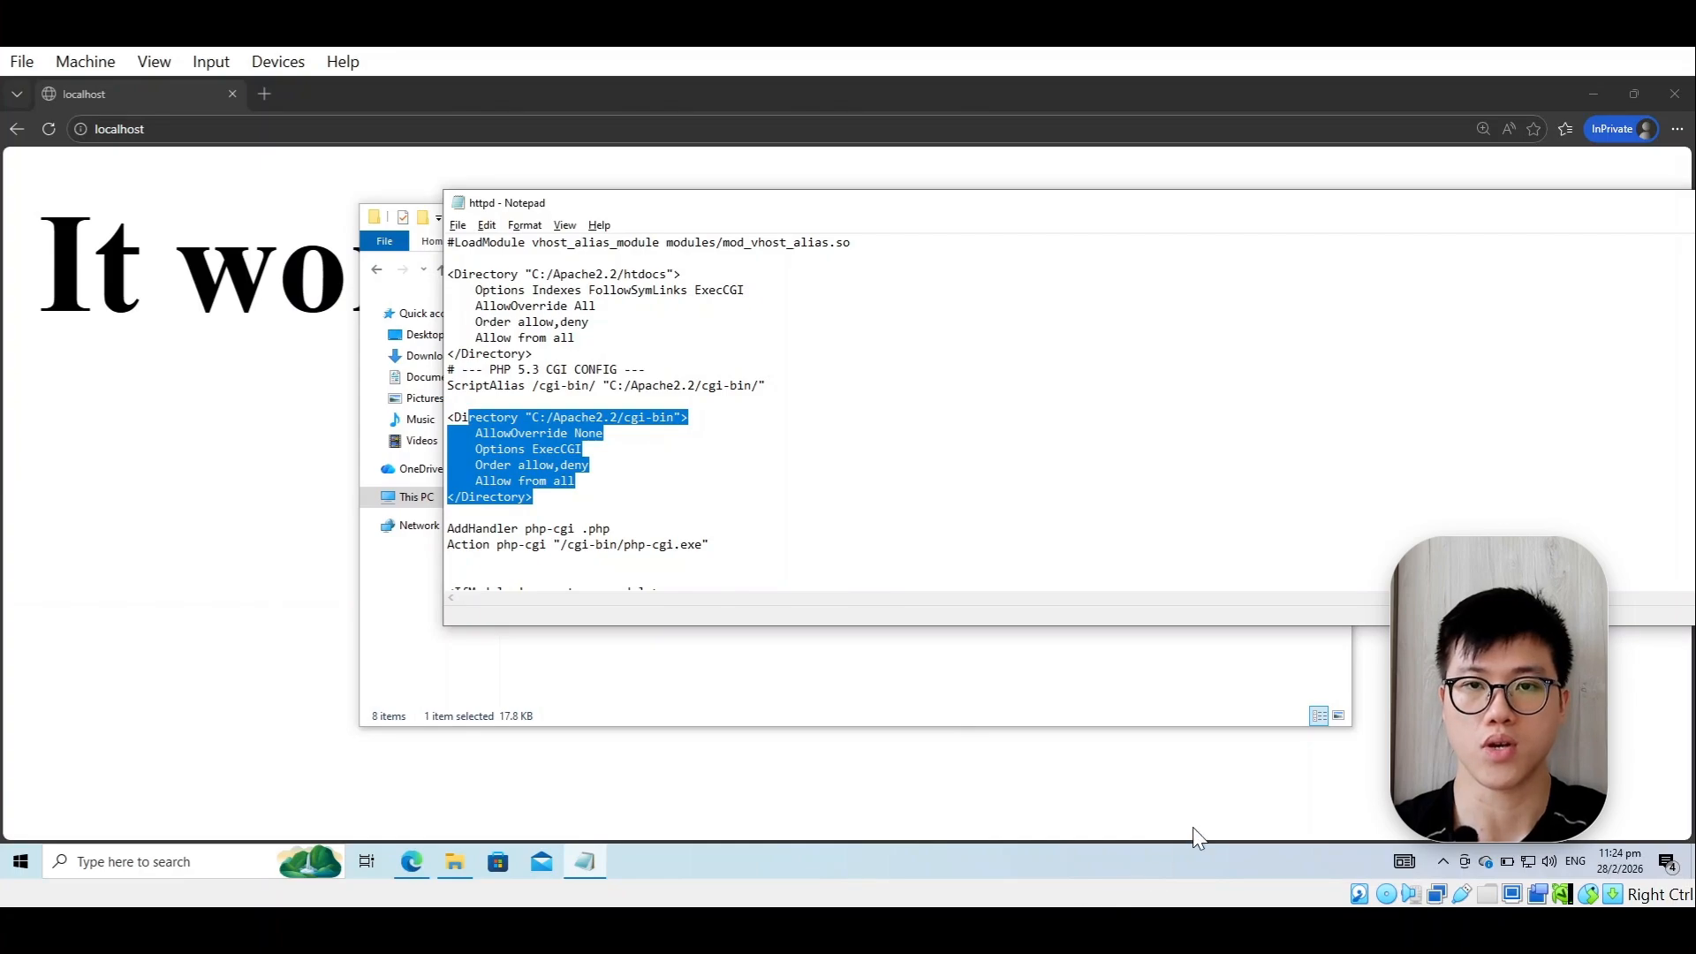
pyautogui.click(596, 521)
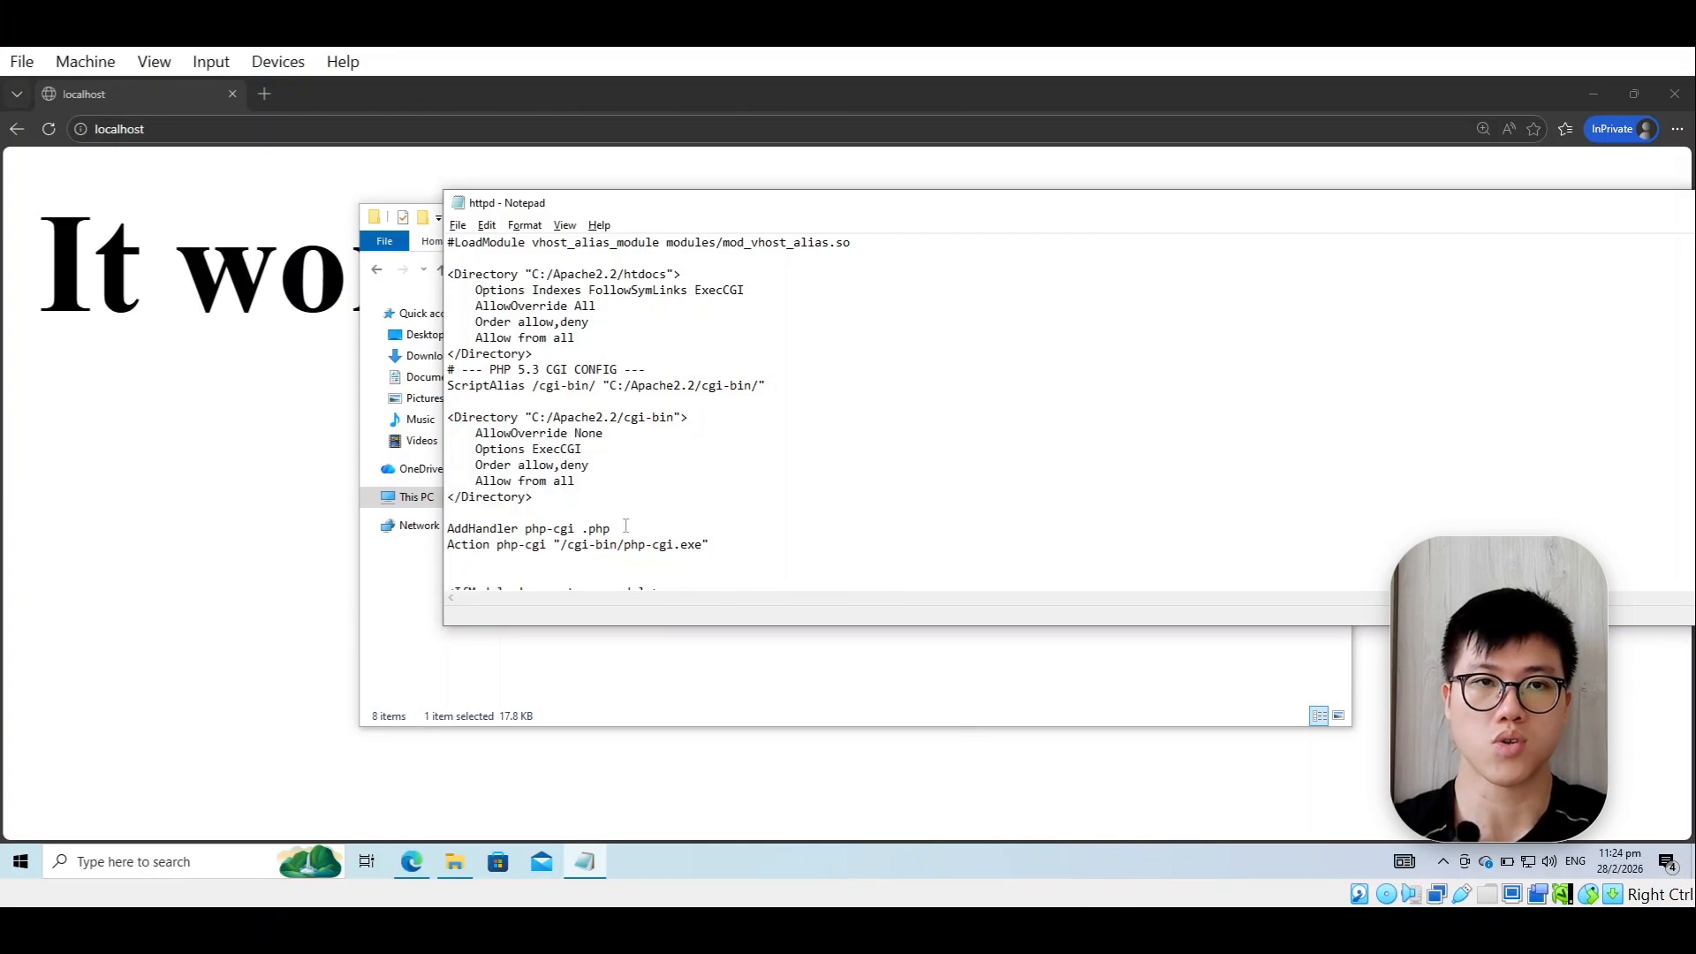
pyautogui.moveTo(611, 528)
pyautogui.mouseDown()
pyautogui.moveTo(569, 528)
pyautogui.moveTo(589, 529)
pyautogui.mouseUp()
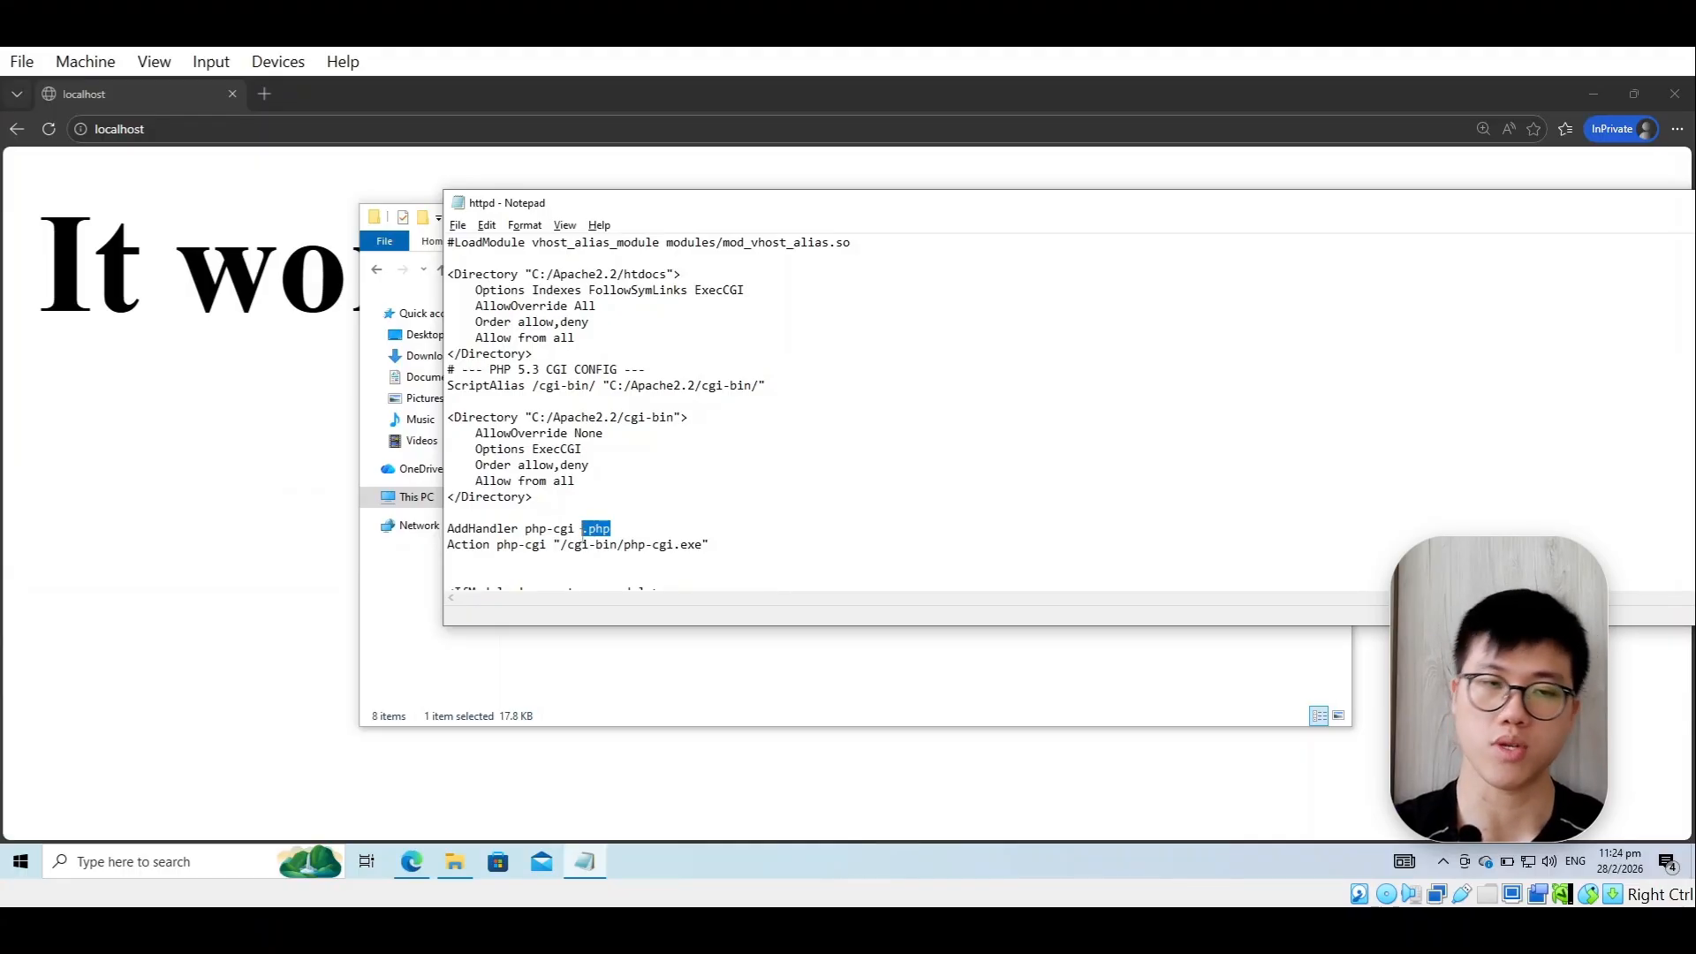
pyautogui.moveTo(575, 528); pyautogui.dragTo(518, 528)
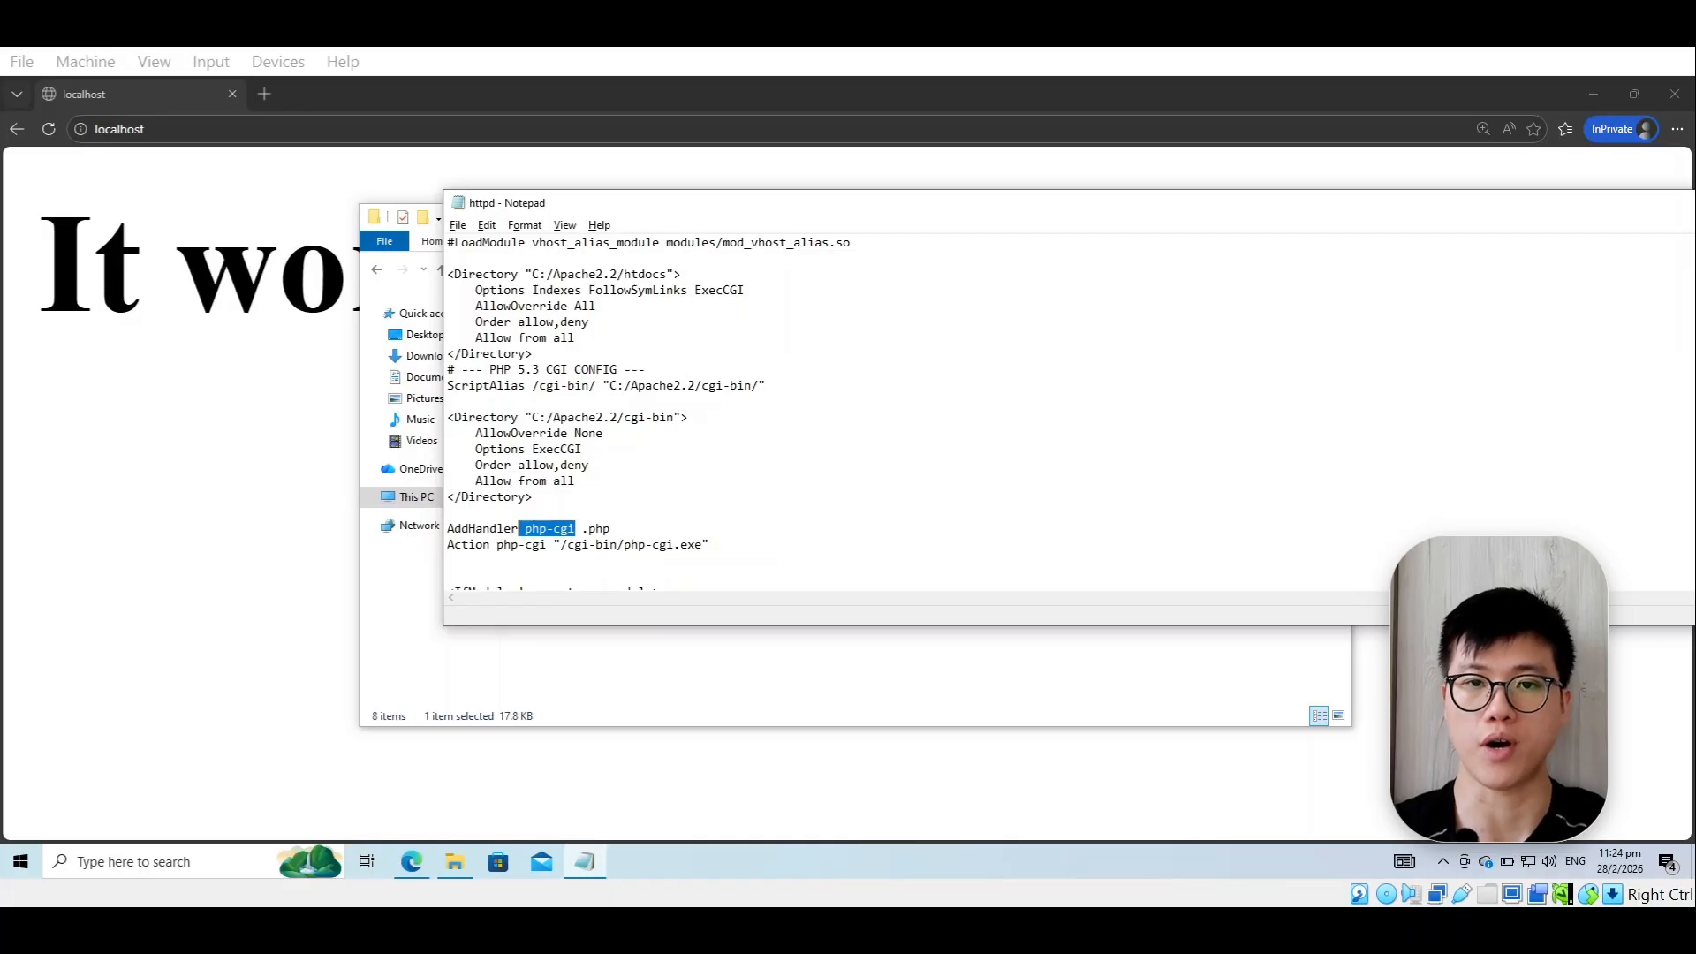
pyautogui.click(810, 542)
pyautogui.scroll(-2, 810, 543)
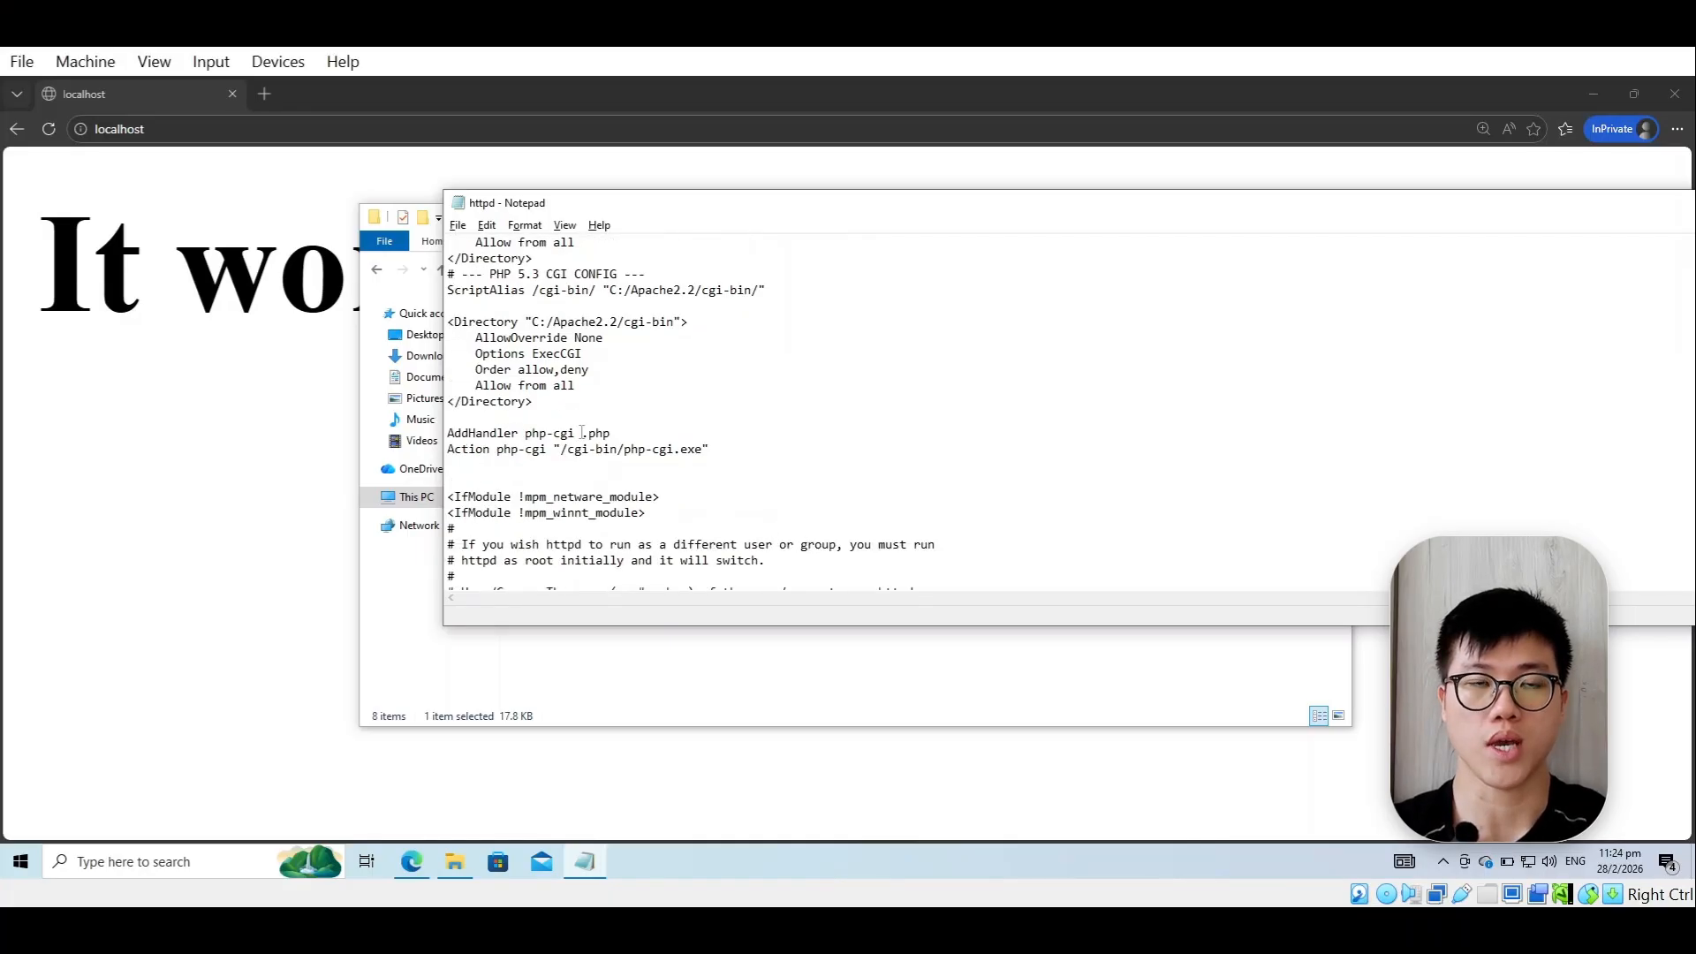
# - Switch to File Explorer, browse from the conf folder to C:\PHP, and select the php-cgi application
pyautogui.click(629, 651)
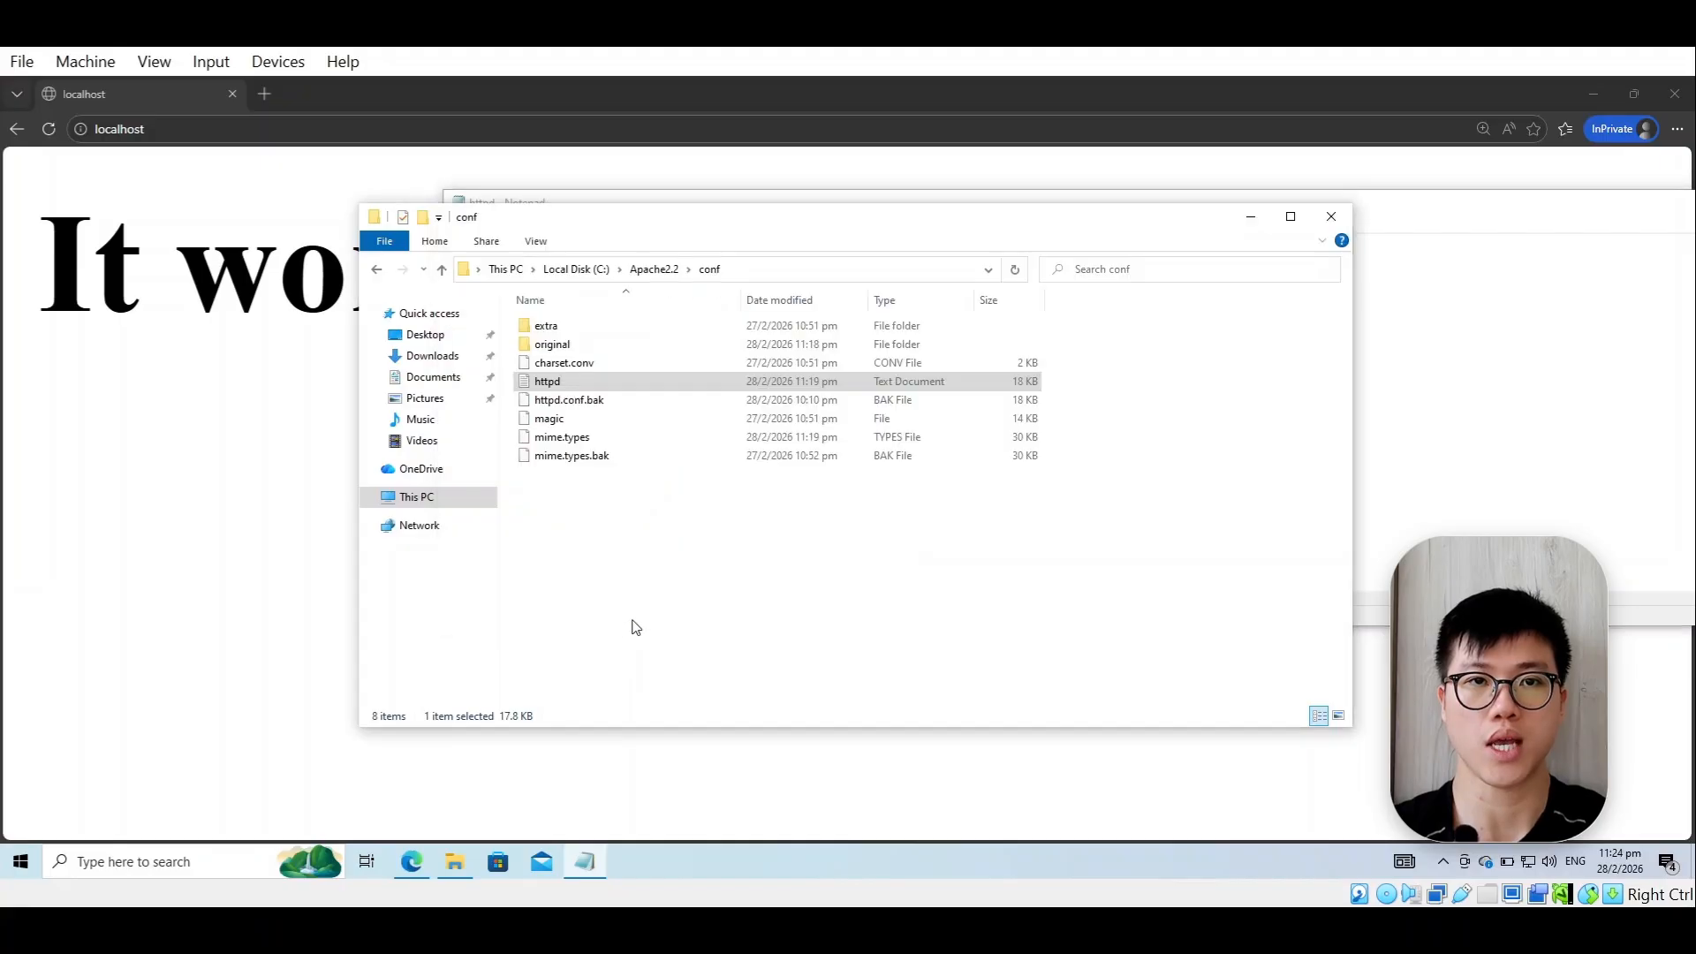
pyautogui.click(655, 269)
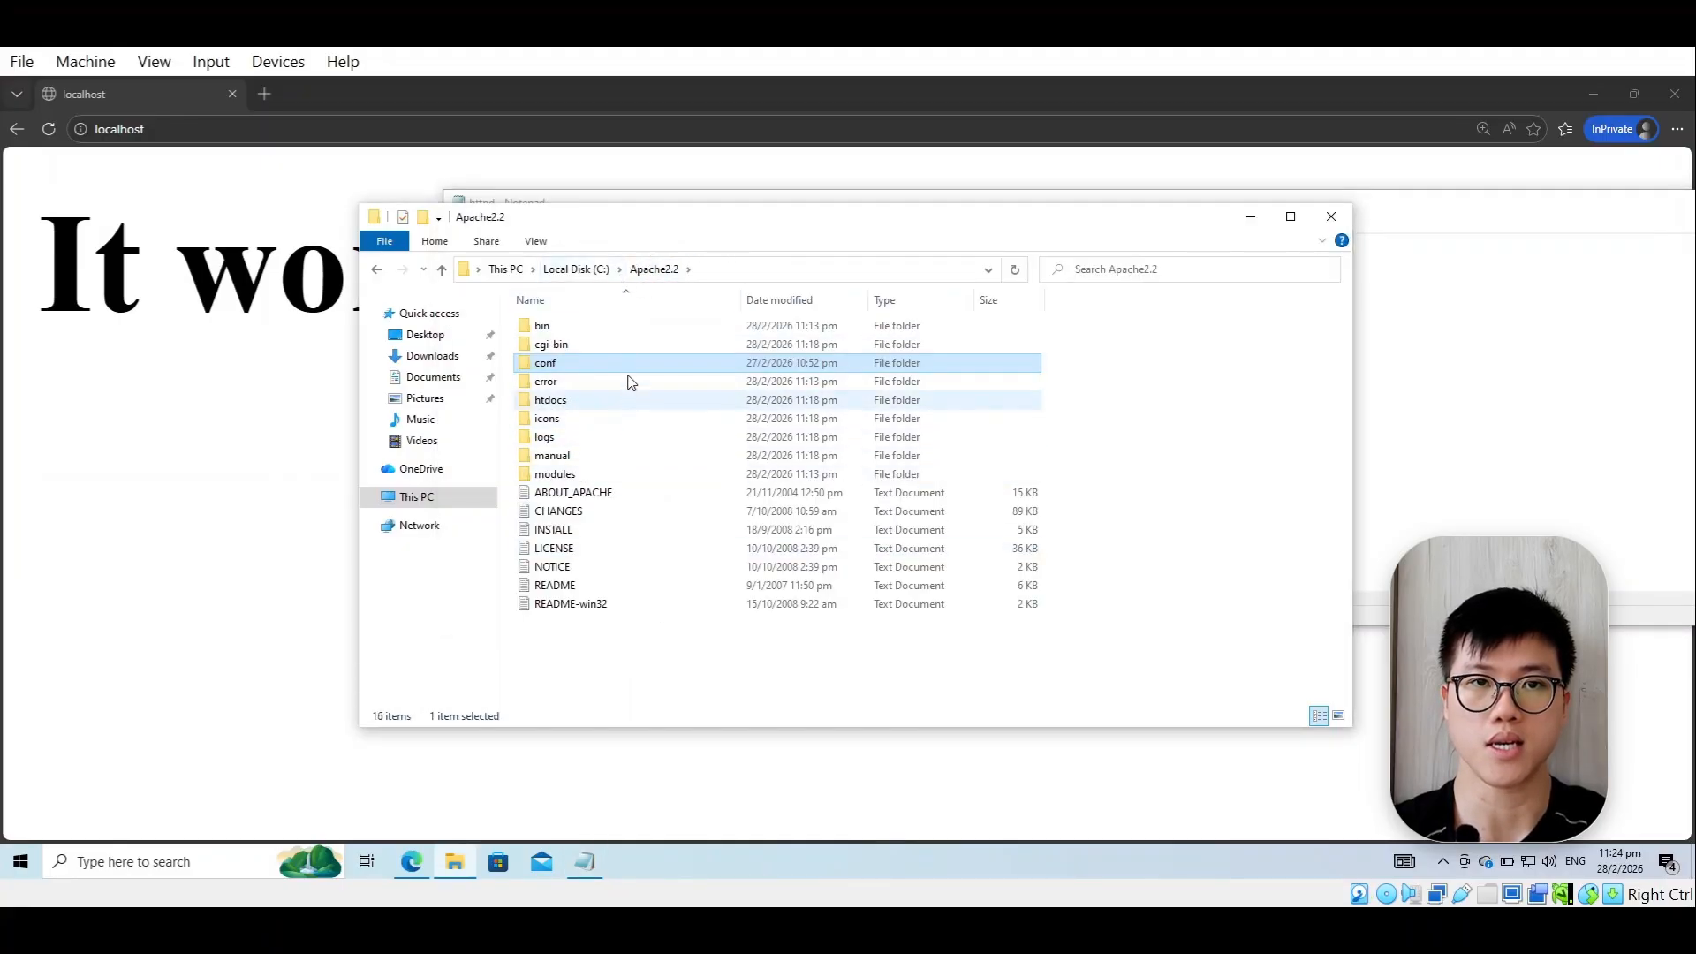
pyautogui.click(606, 271)
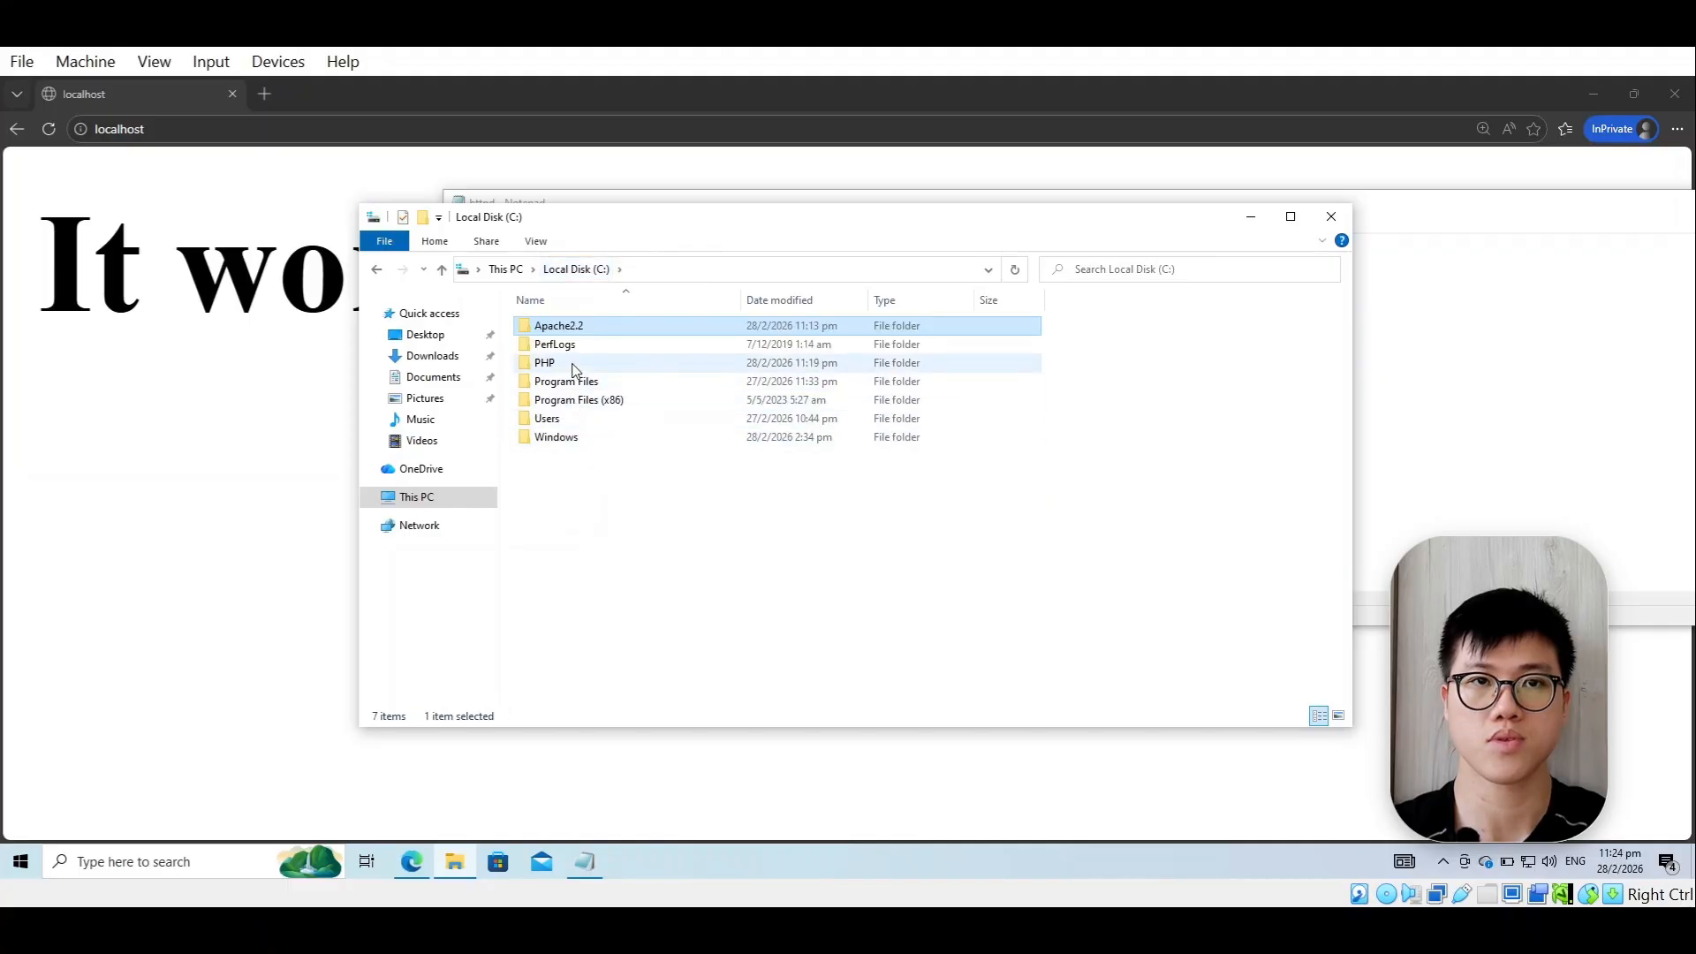
pyautogui.doubleClick(575, 364)
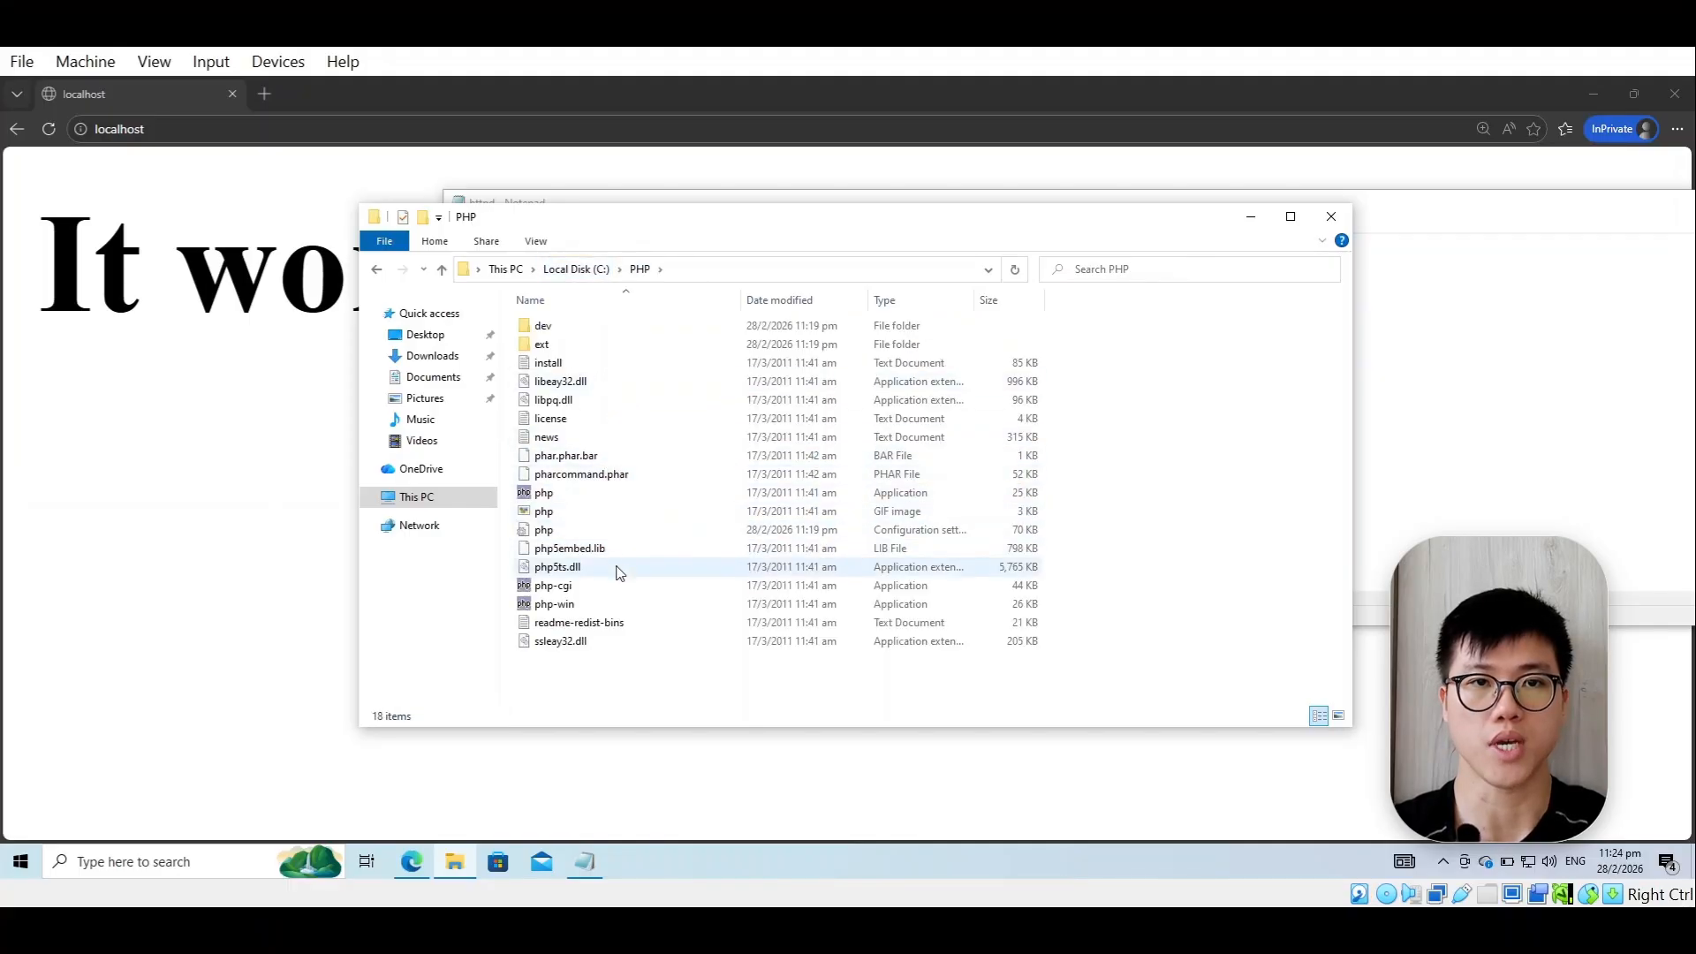
pyautogui.click(650, 587)
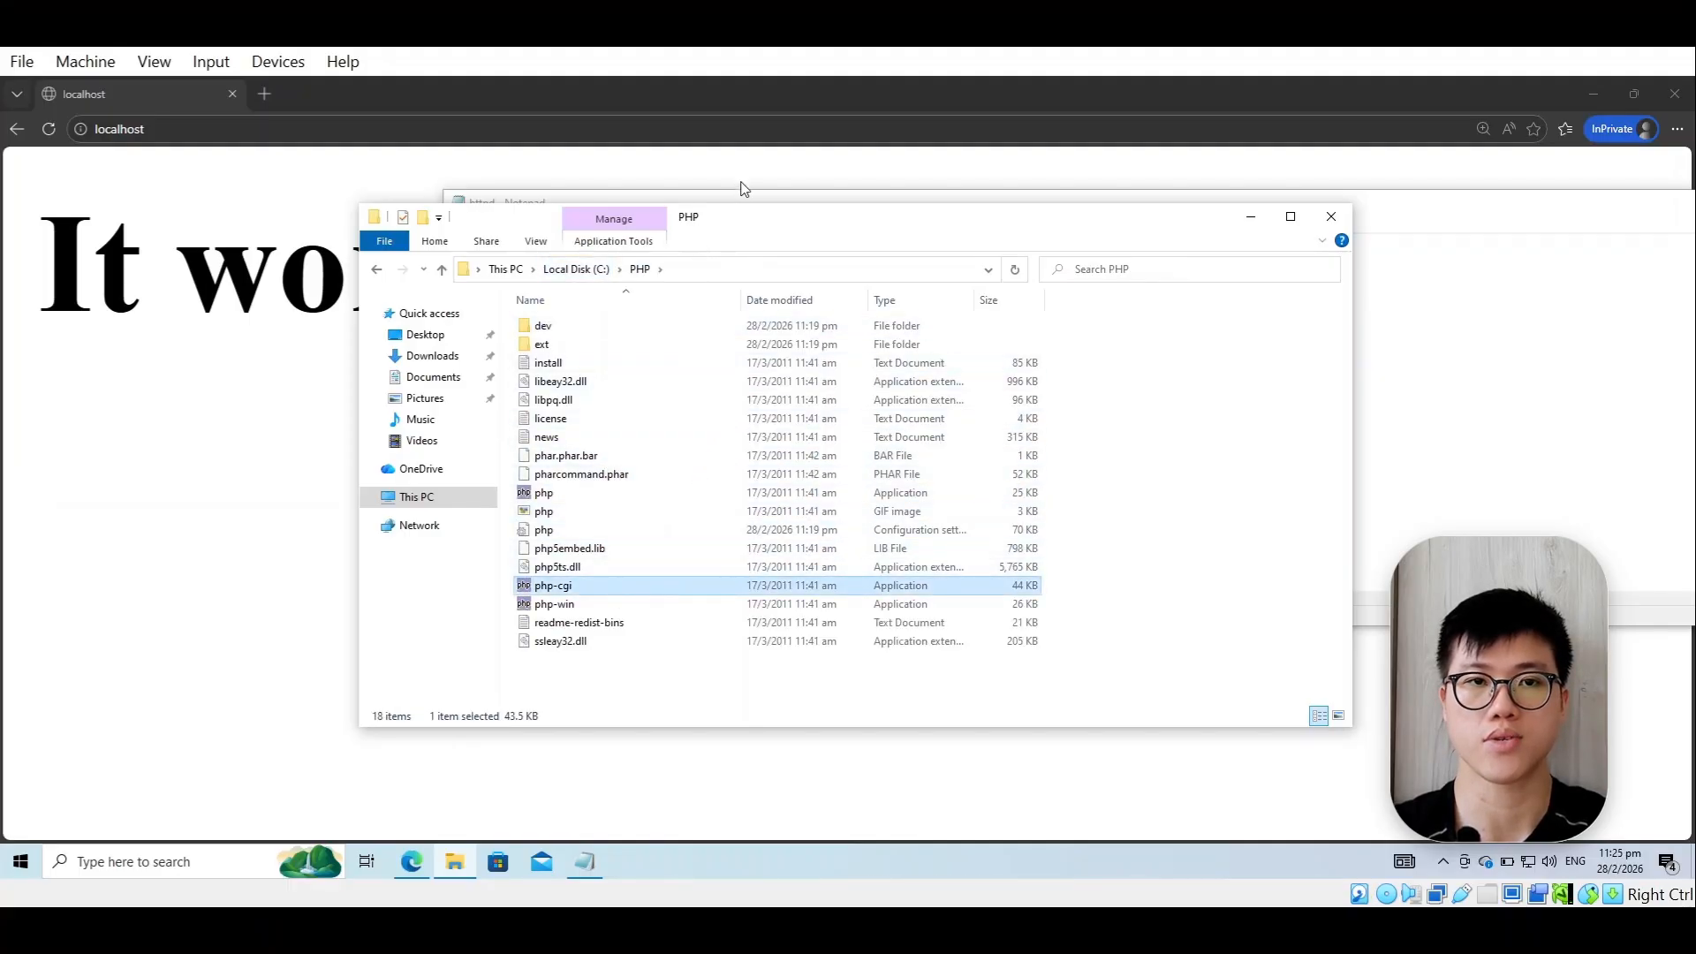
# - Browse to C:\Apache2.2\cgi-bin and check for the php-cgi application there
pyautogui.click(578, 269)
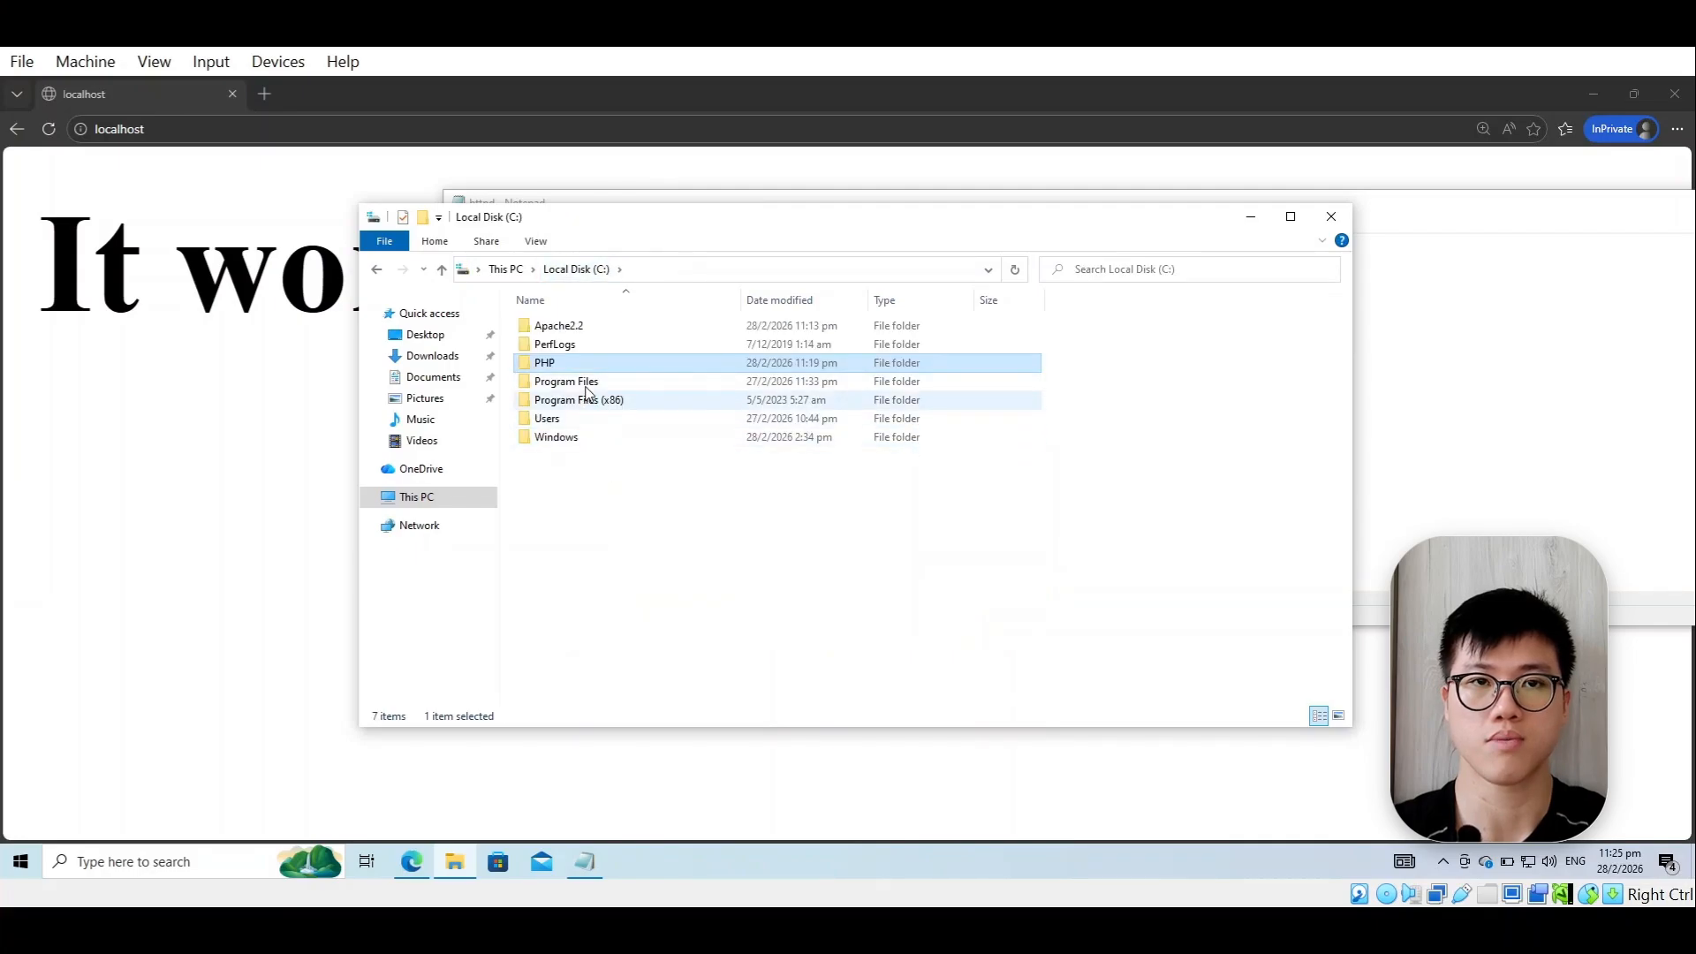
pyautogui.doubleClick(582, 332)
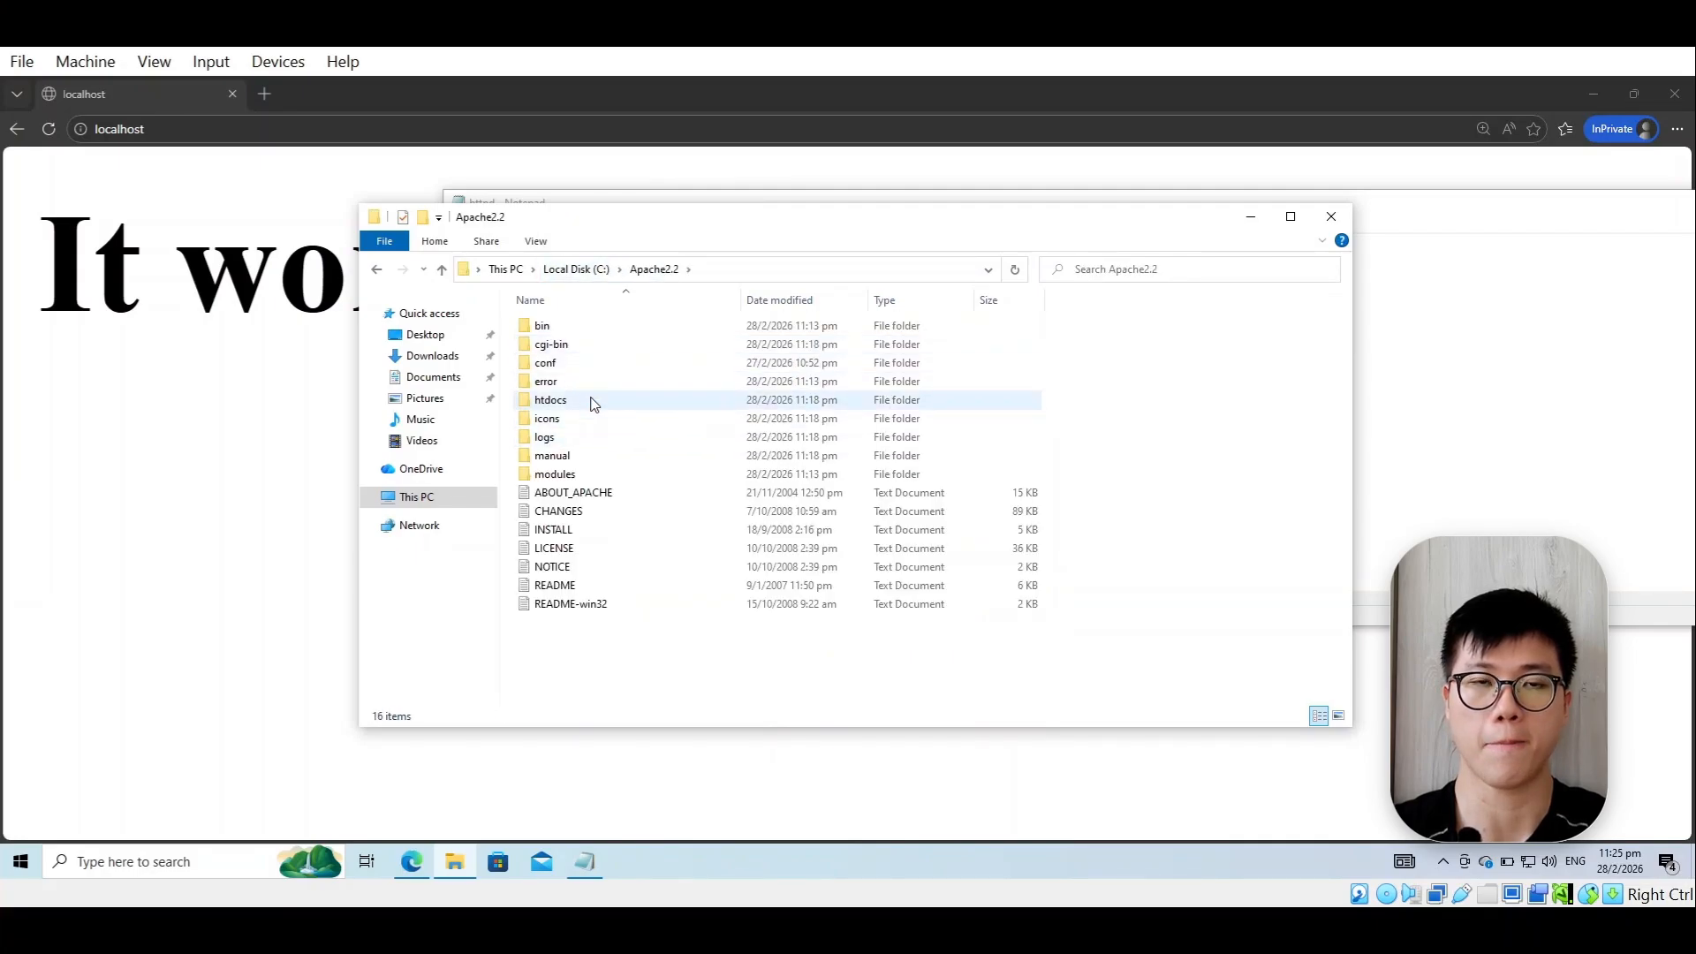
pyautogui.doubleClick(598, 347)
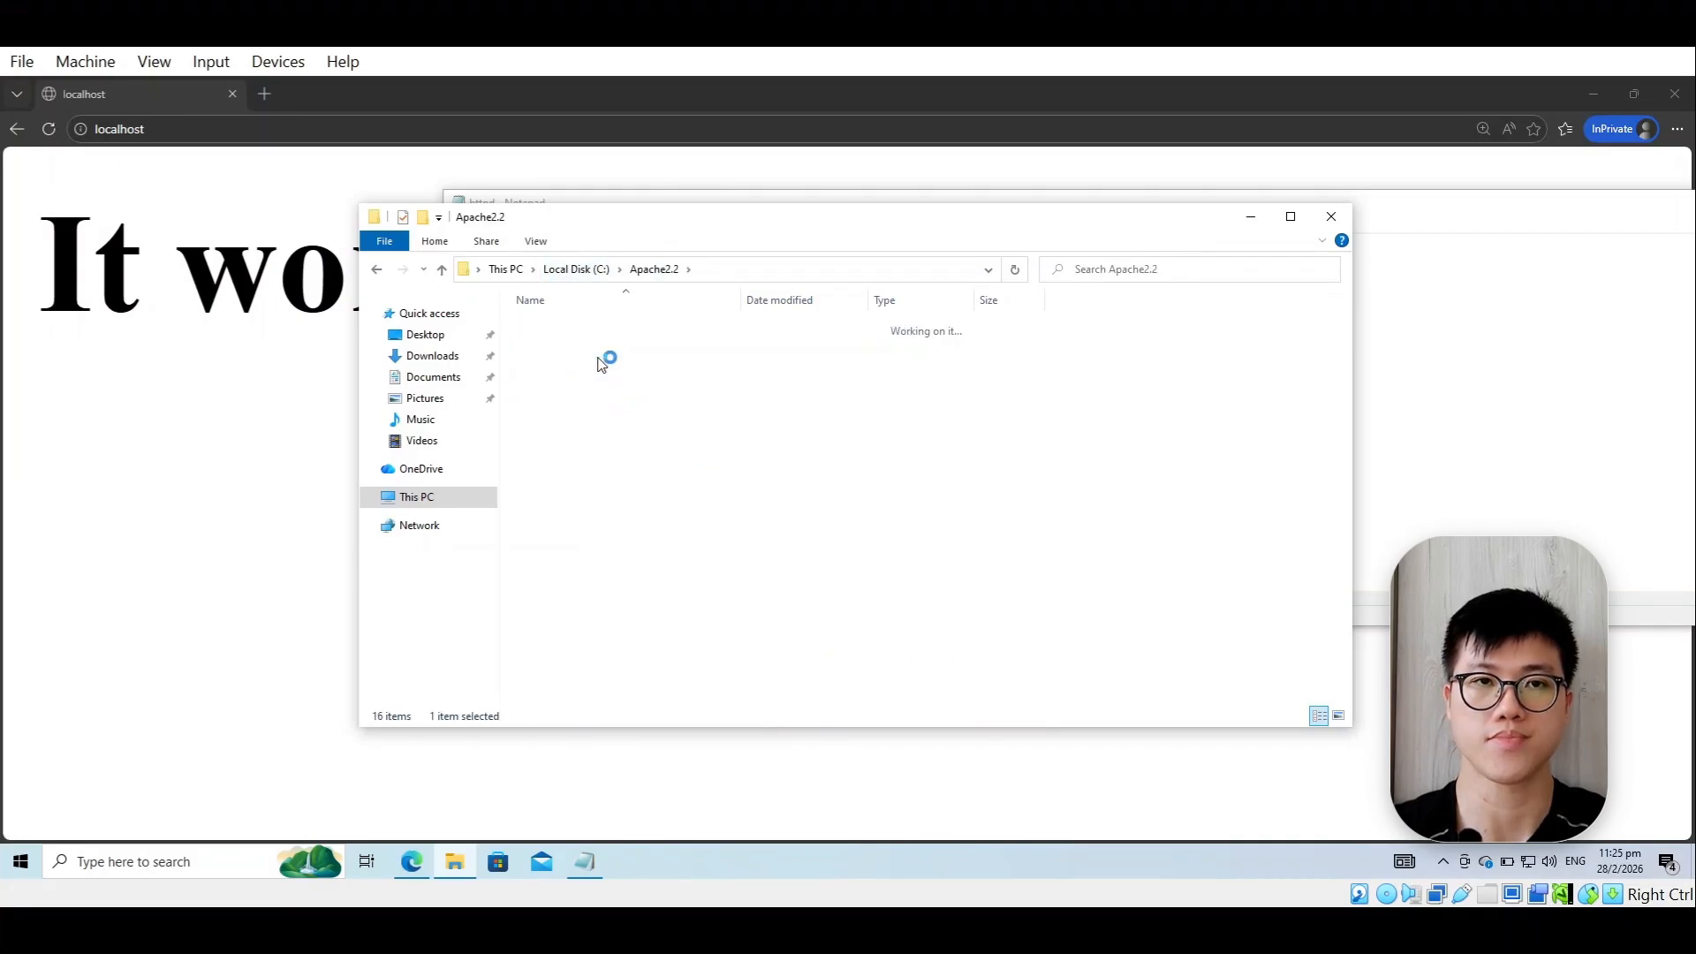
pyautogui.click(619, 335)
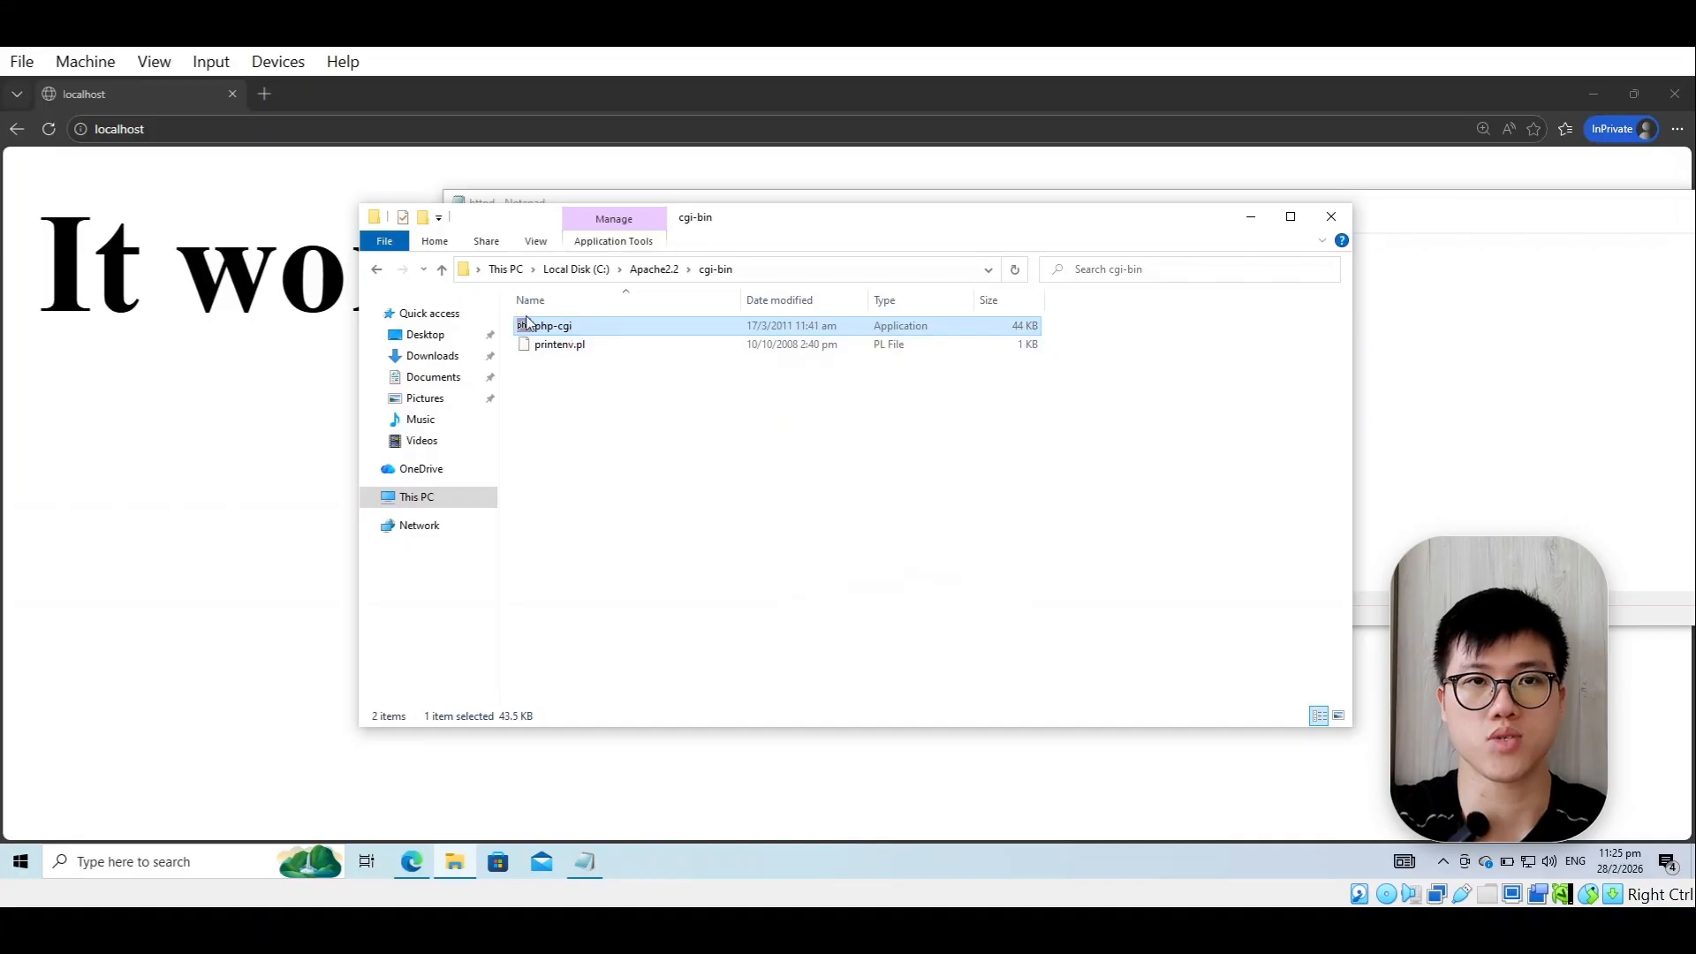
# - Go back from the cgi-bin folder to the C: drive and open the PHP folder
pyautogui.click(442, 270)
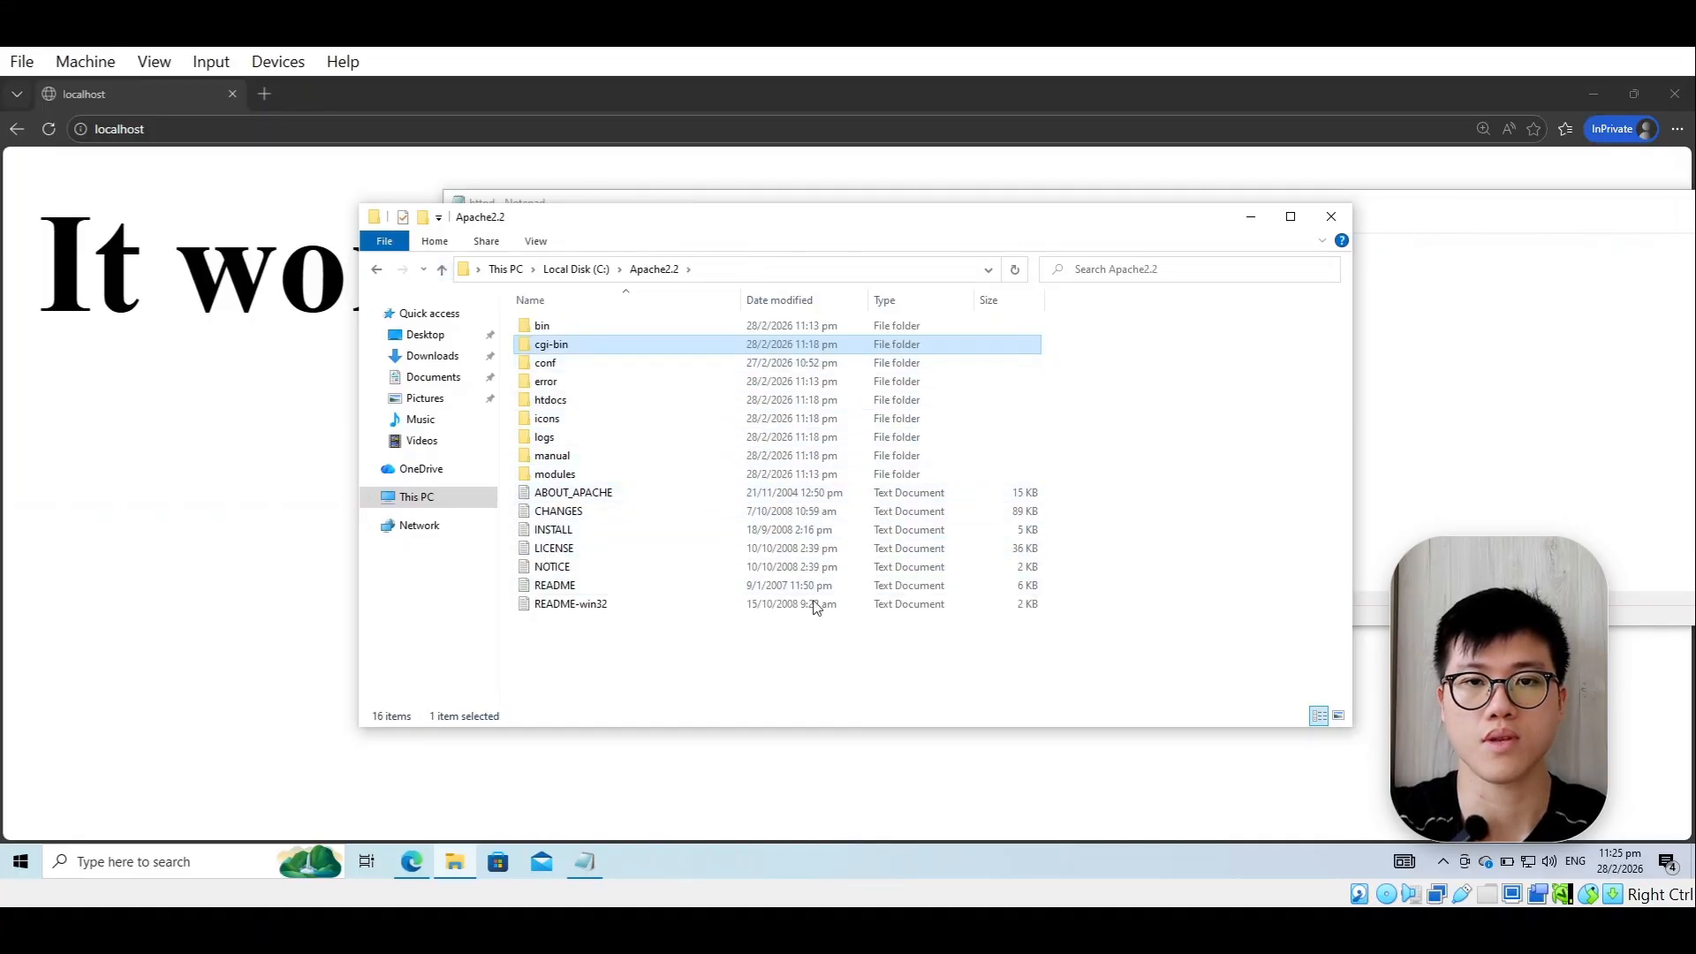
pyautogui.click(574, 269)
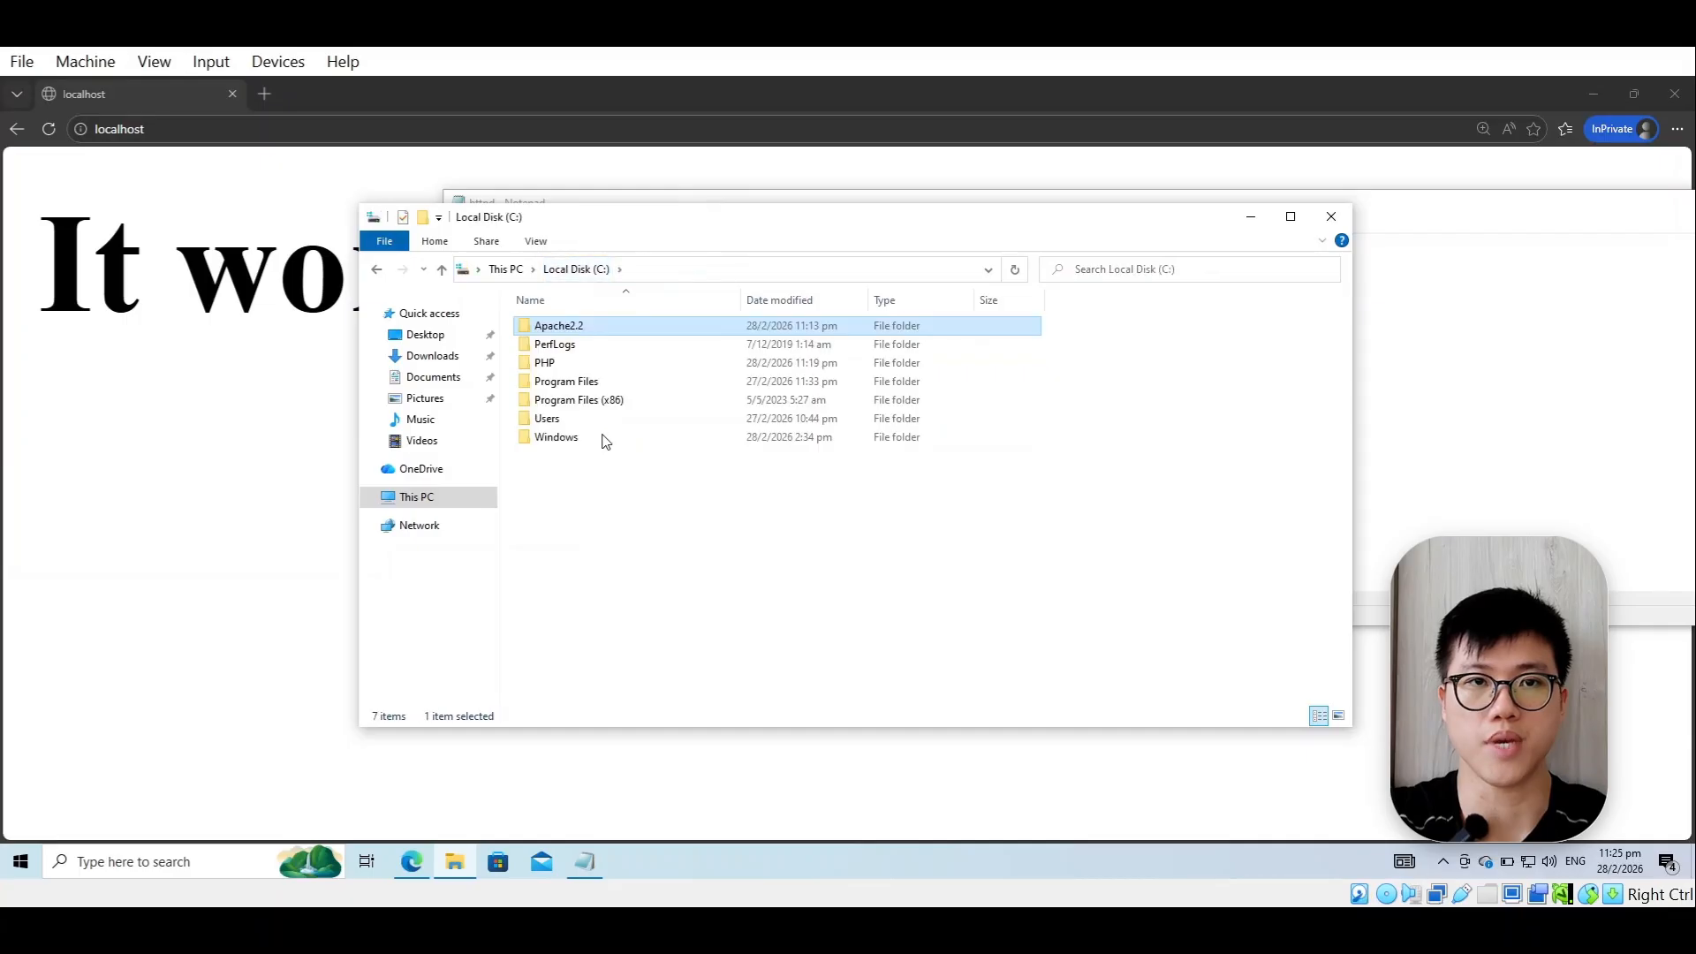
pyautogui.doubleClick(590, 365)
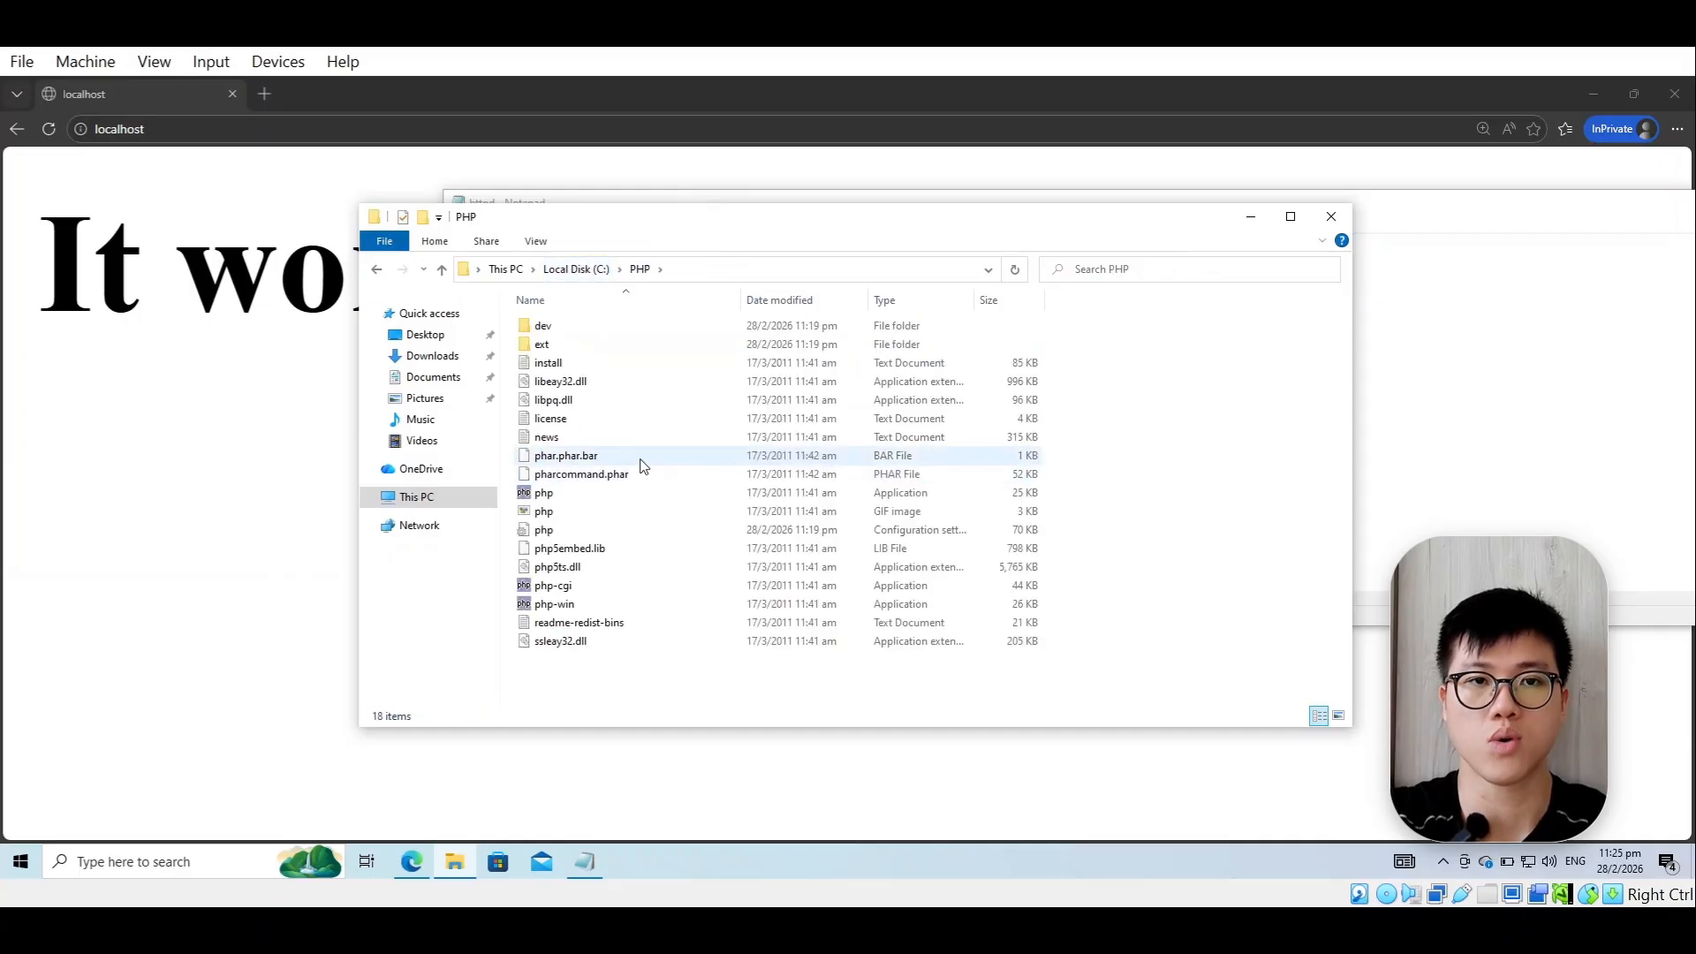
# - Open the php configuration settings file from C:\PHP in Notepad and move its window up to show the text
pyautogui.click(607, 500)
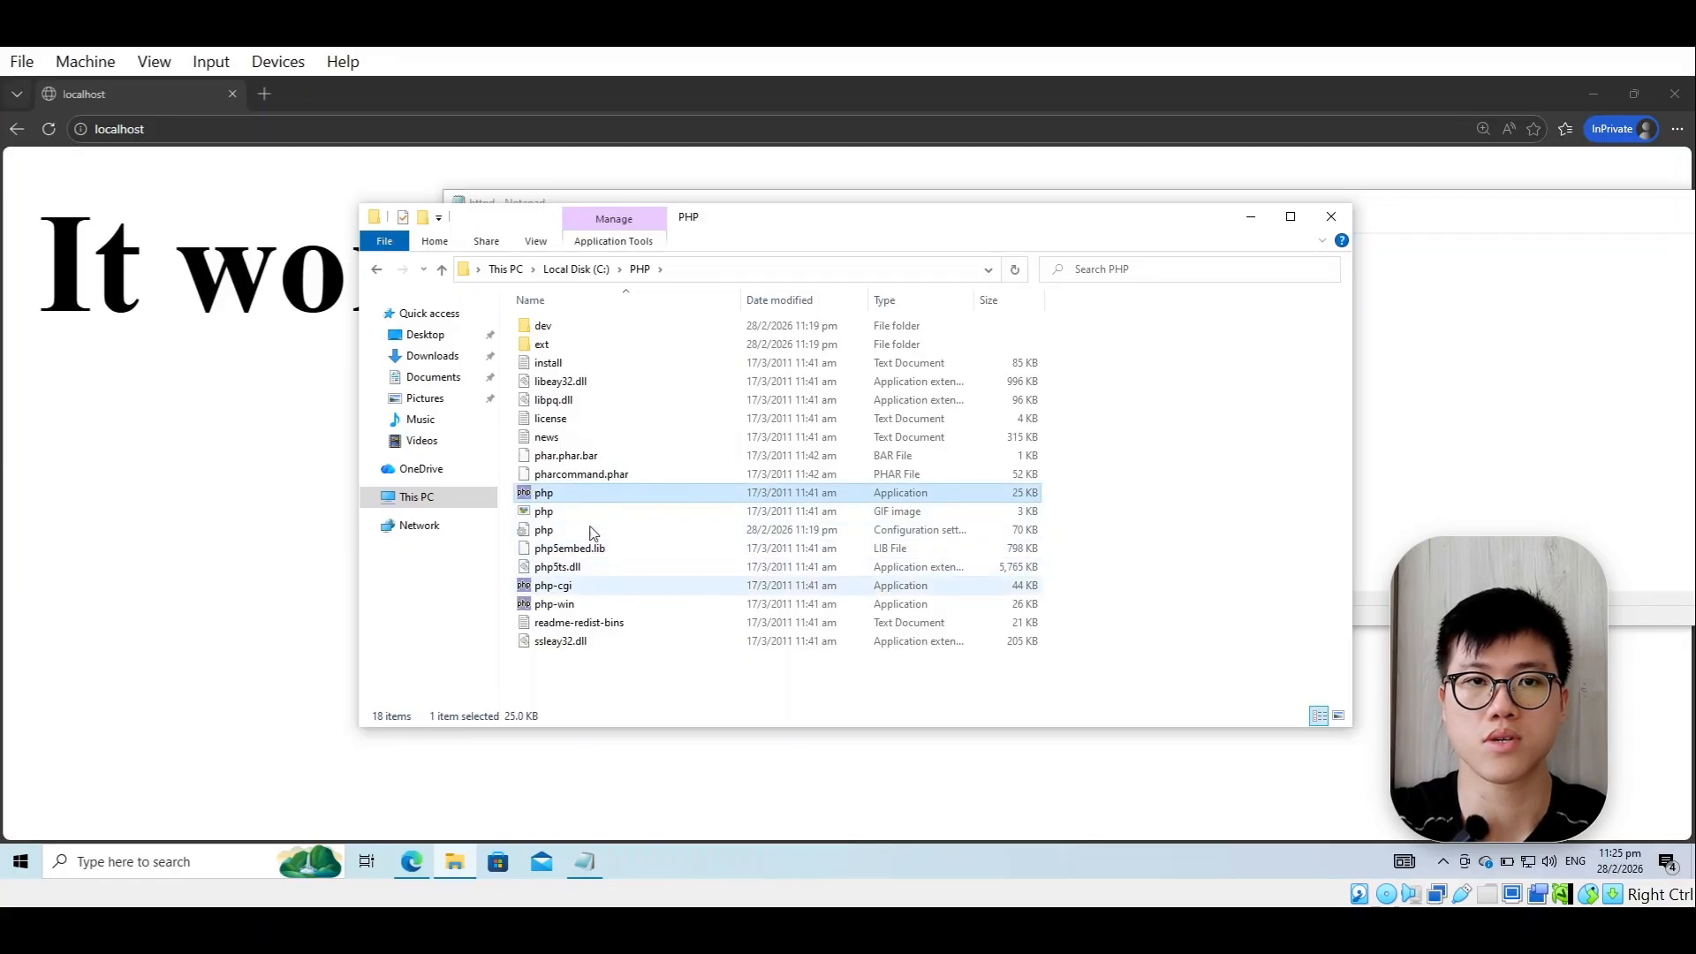
pyautogui.click(589, 529)
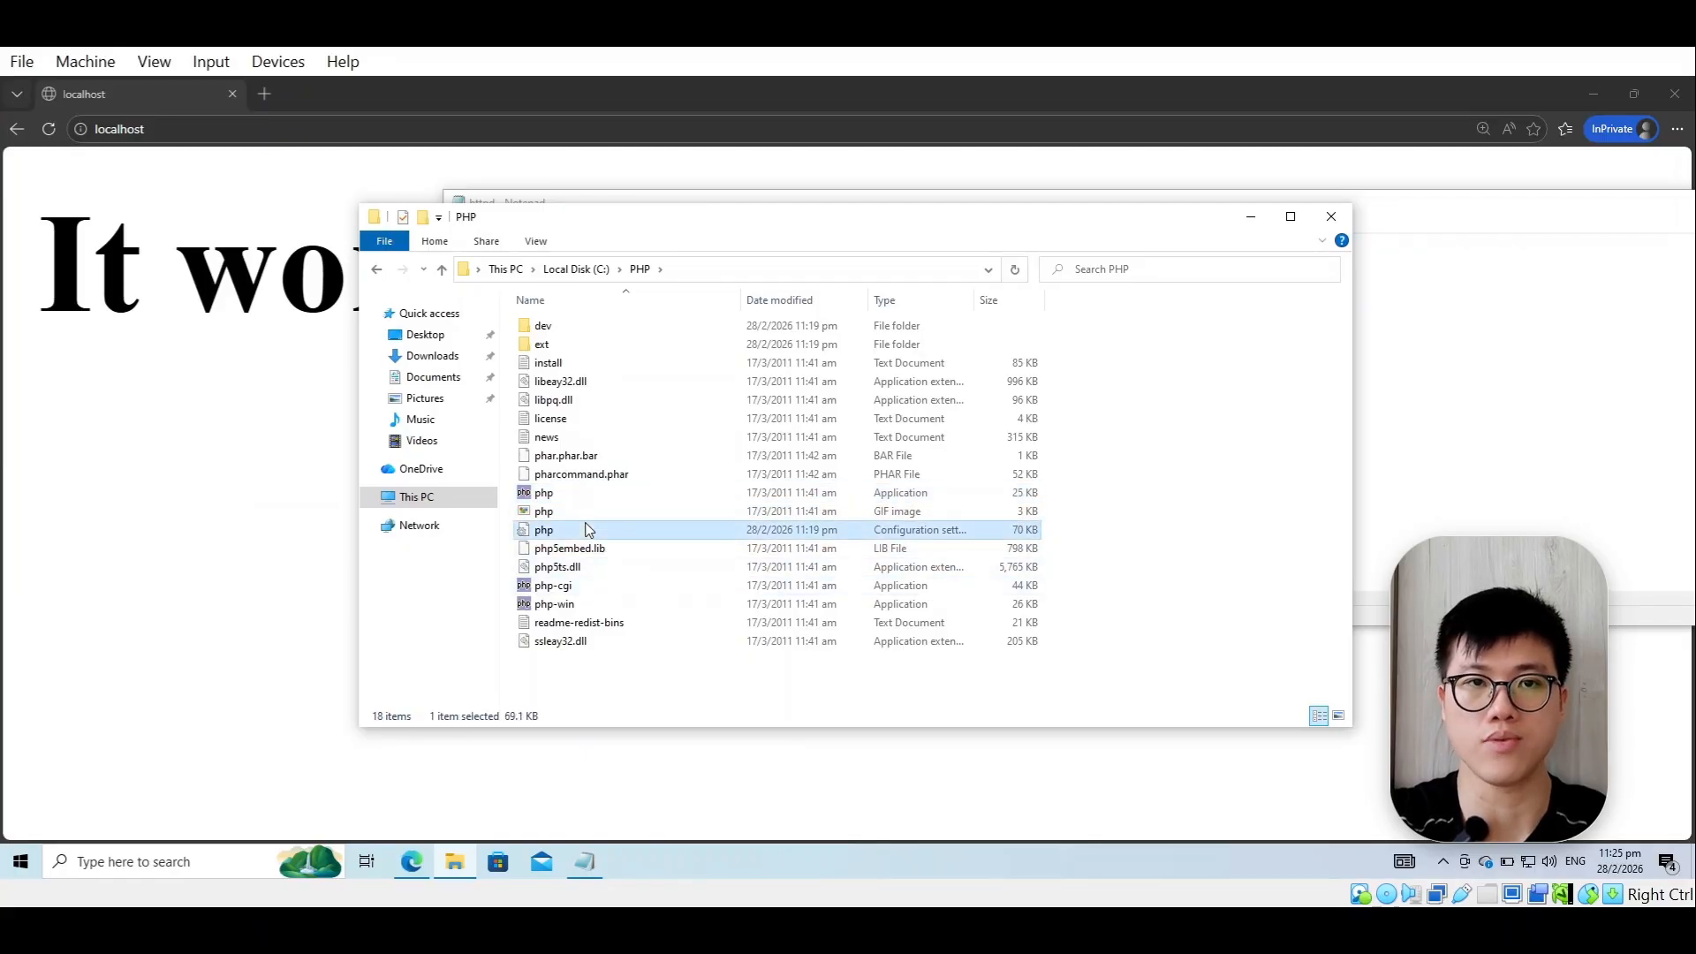
pyautogui.rightClick(588, 529)
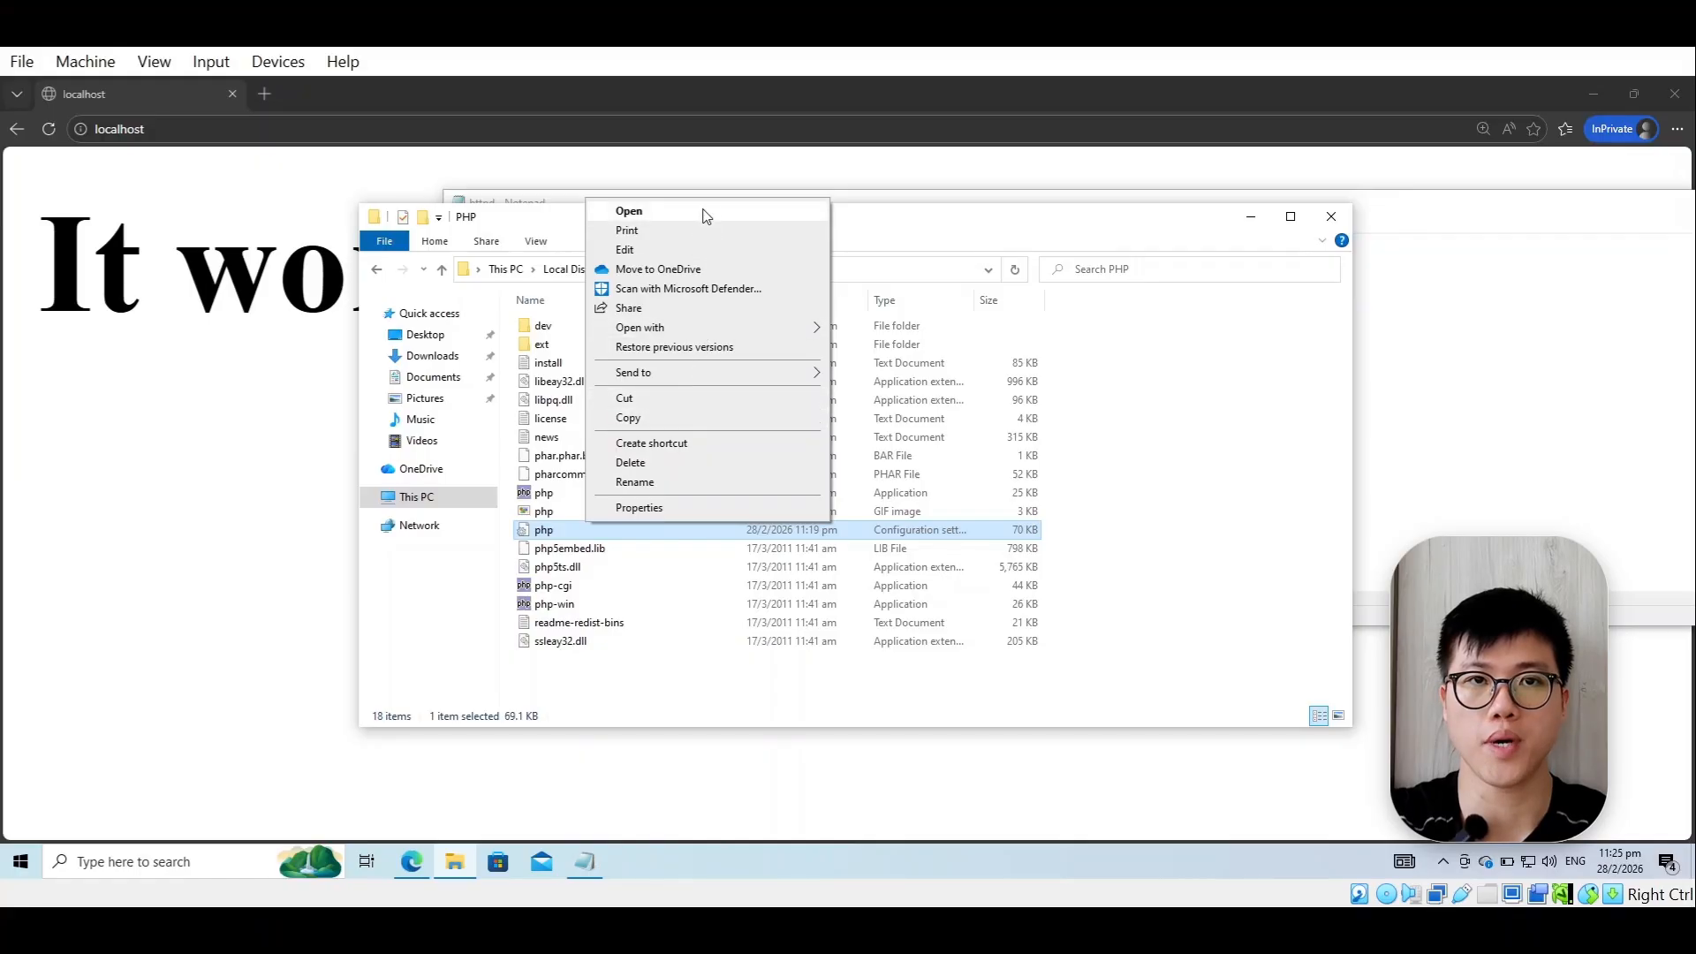
pyautogui.moveTo(710, 329)
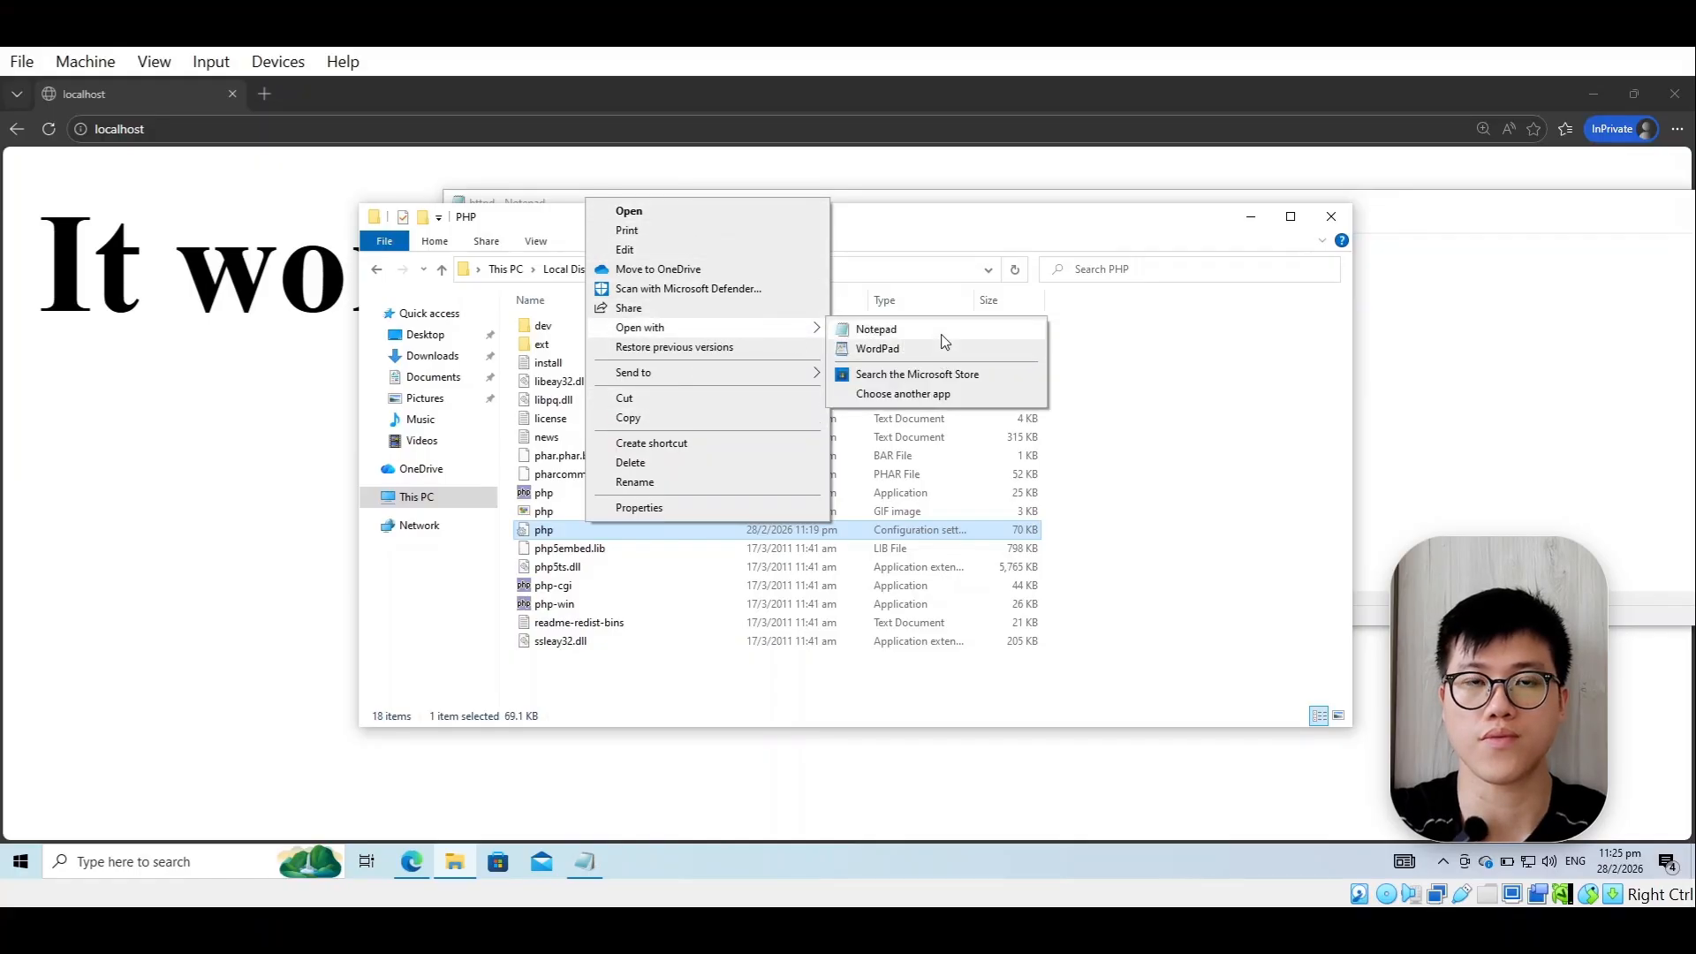
pyautogui.click(941, 334)
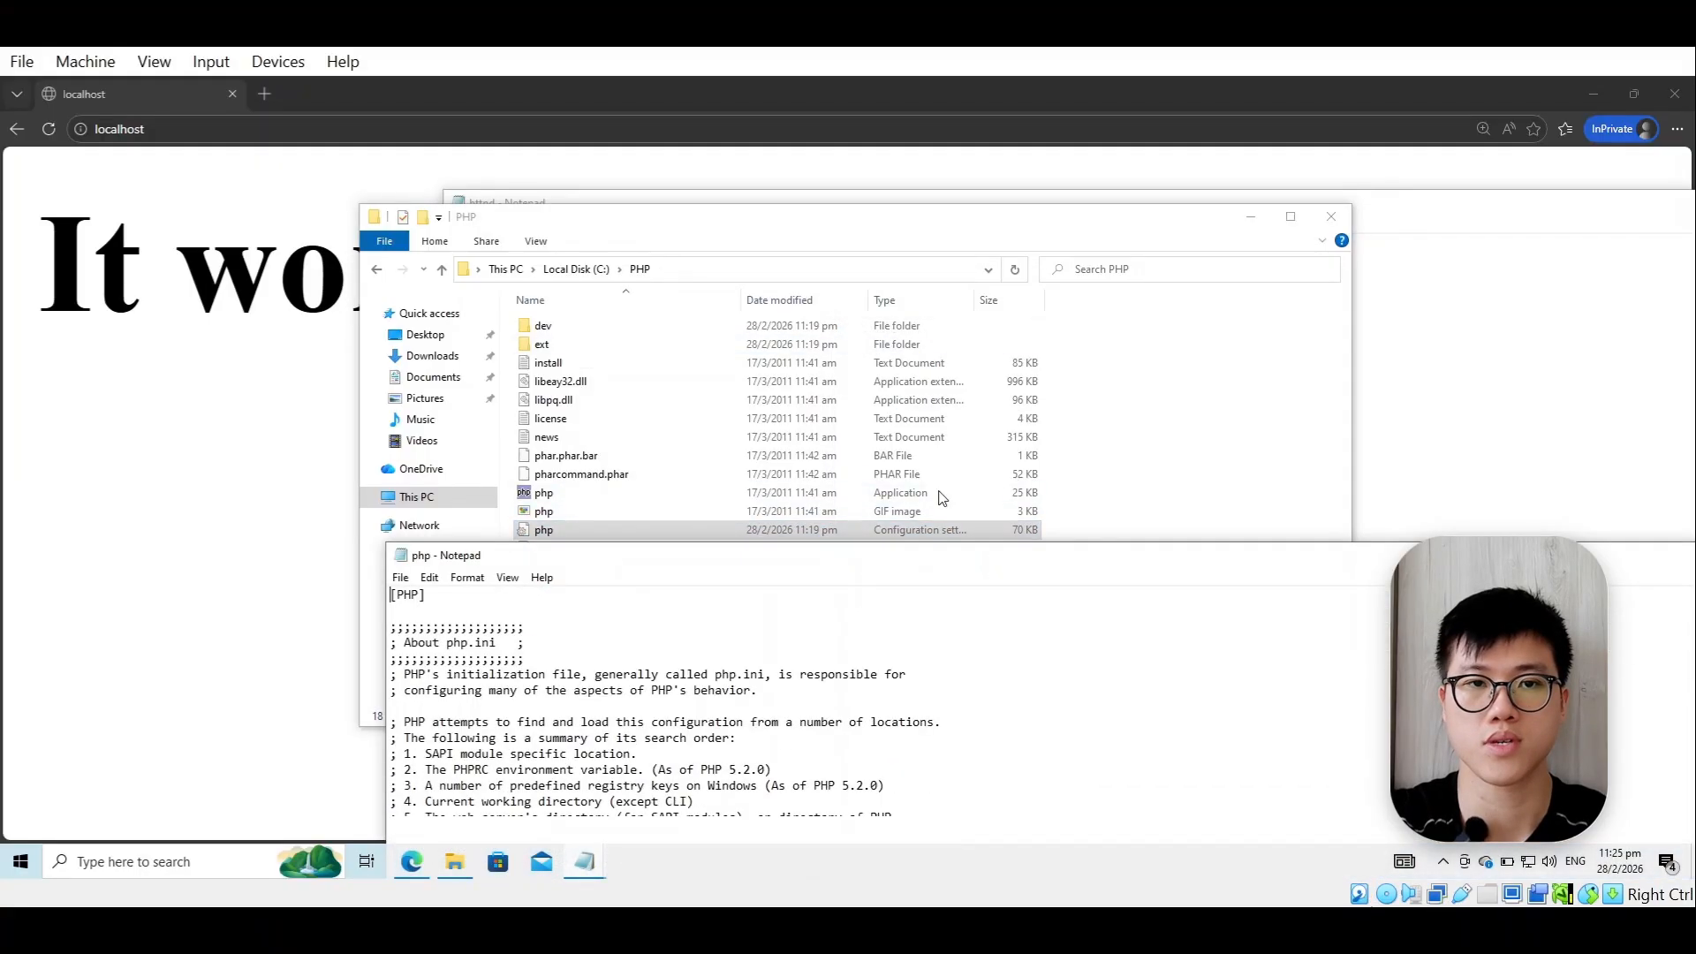
pyautogui.moveTo(942, 562); pyautogui.dragTo(970, 227)
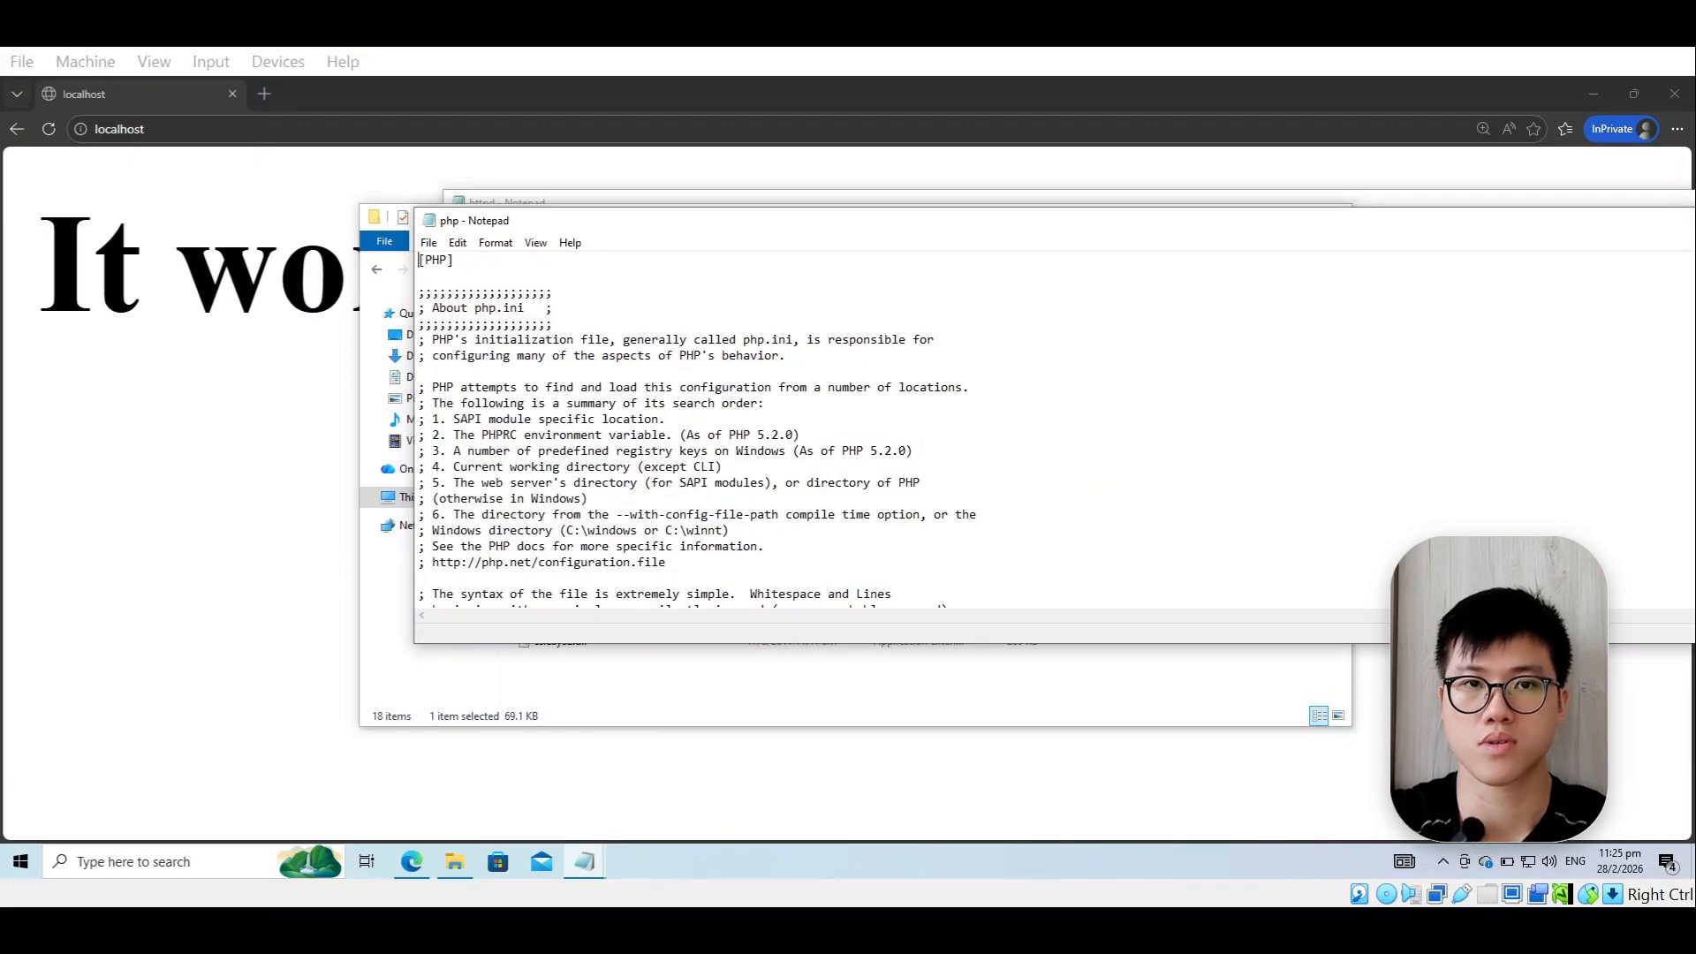
# - Search the php configuration file downward for every occurrence of cgi.force_redirect
pyautogui.hotkey('ctrl', 'f')
pyautogui.write('cgi.force_redirect')
pyautogui.press('Return')
pyautogui.press('Return')
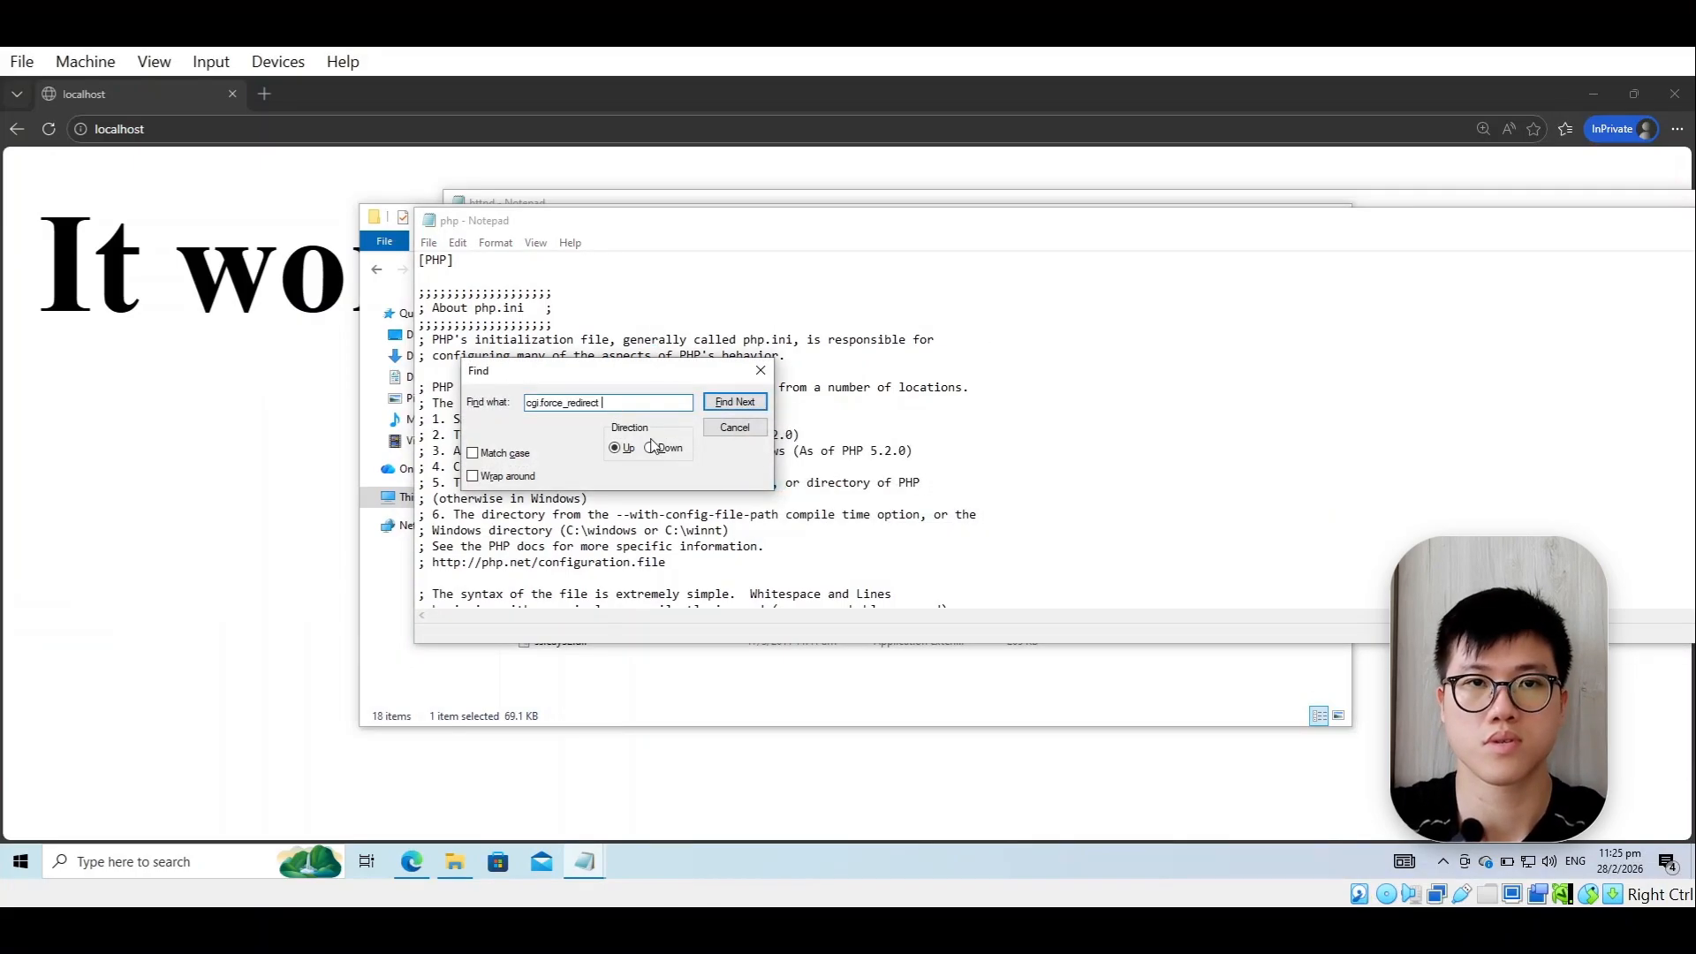
pyautogui.click(734, 402)
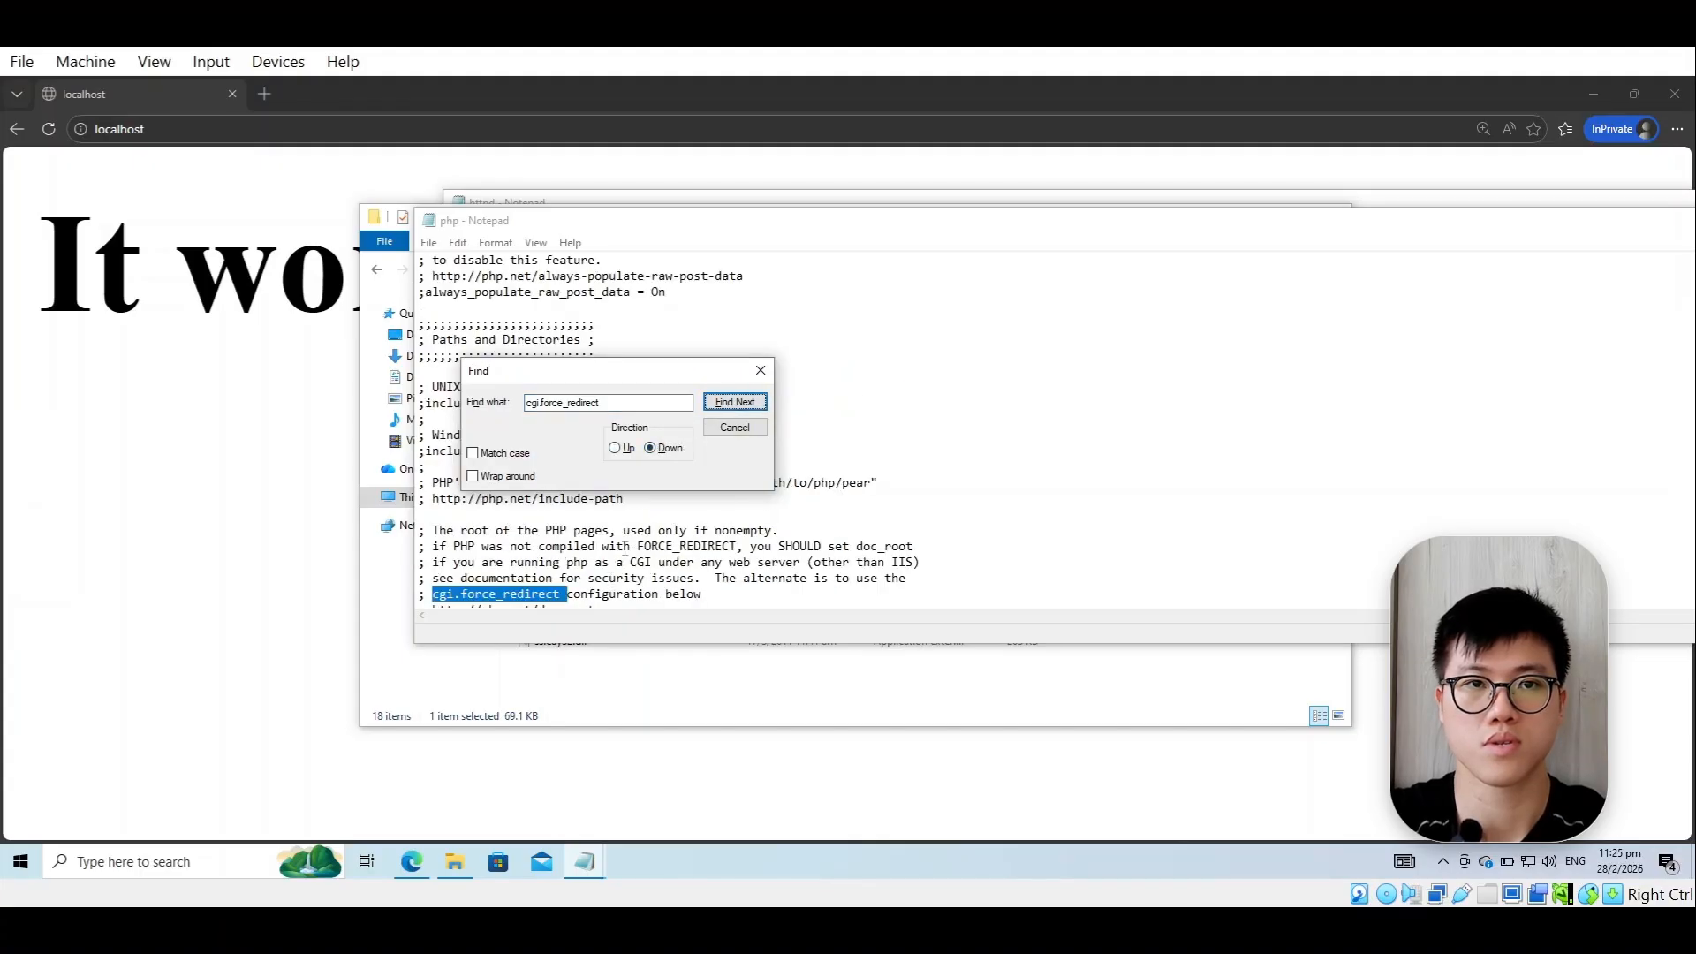
pyautogui.click(735, 403)
pyautogui.click(731, 405)
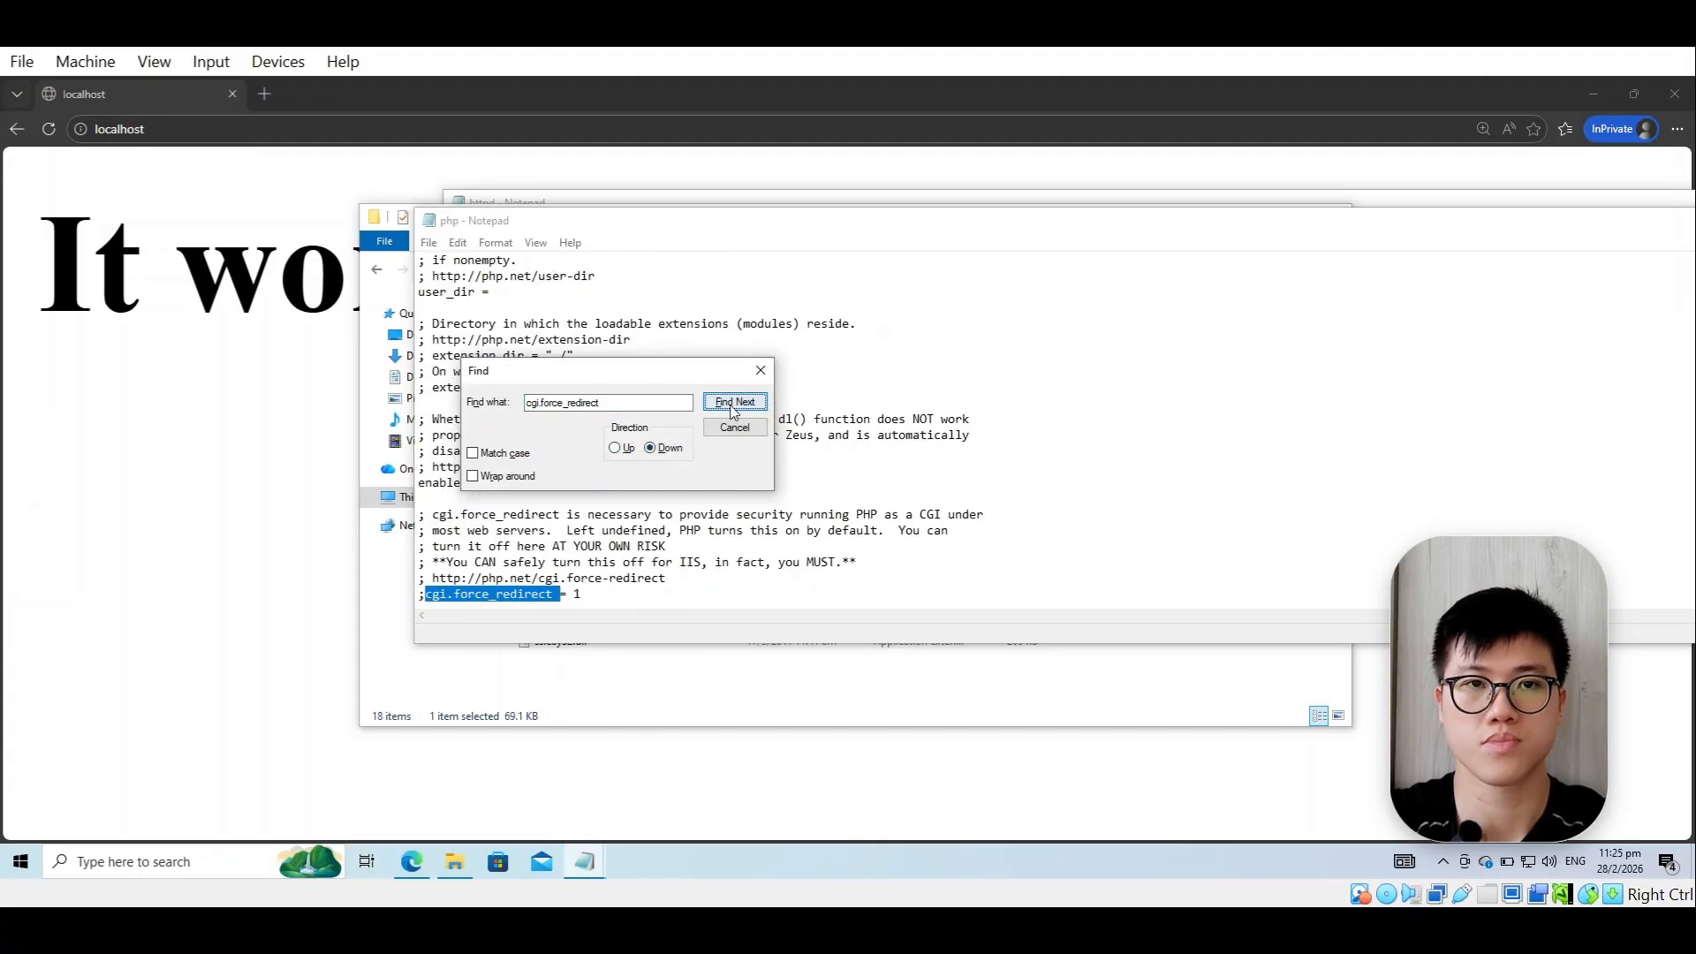
pyautogui.click(731, 404)
pyautogui.click(732, 404)
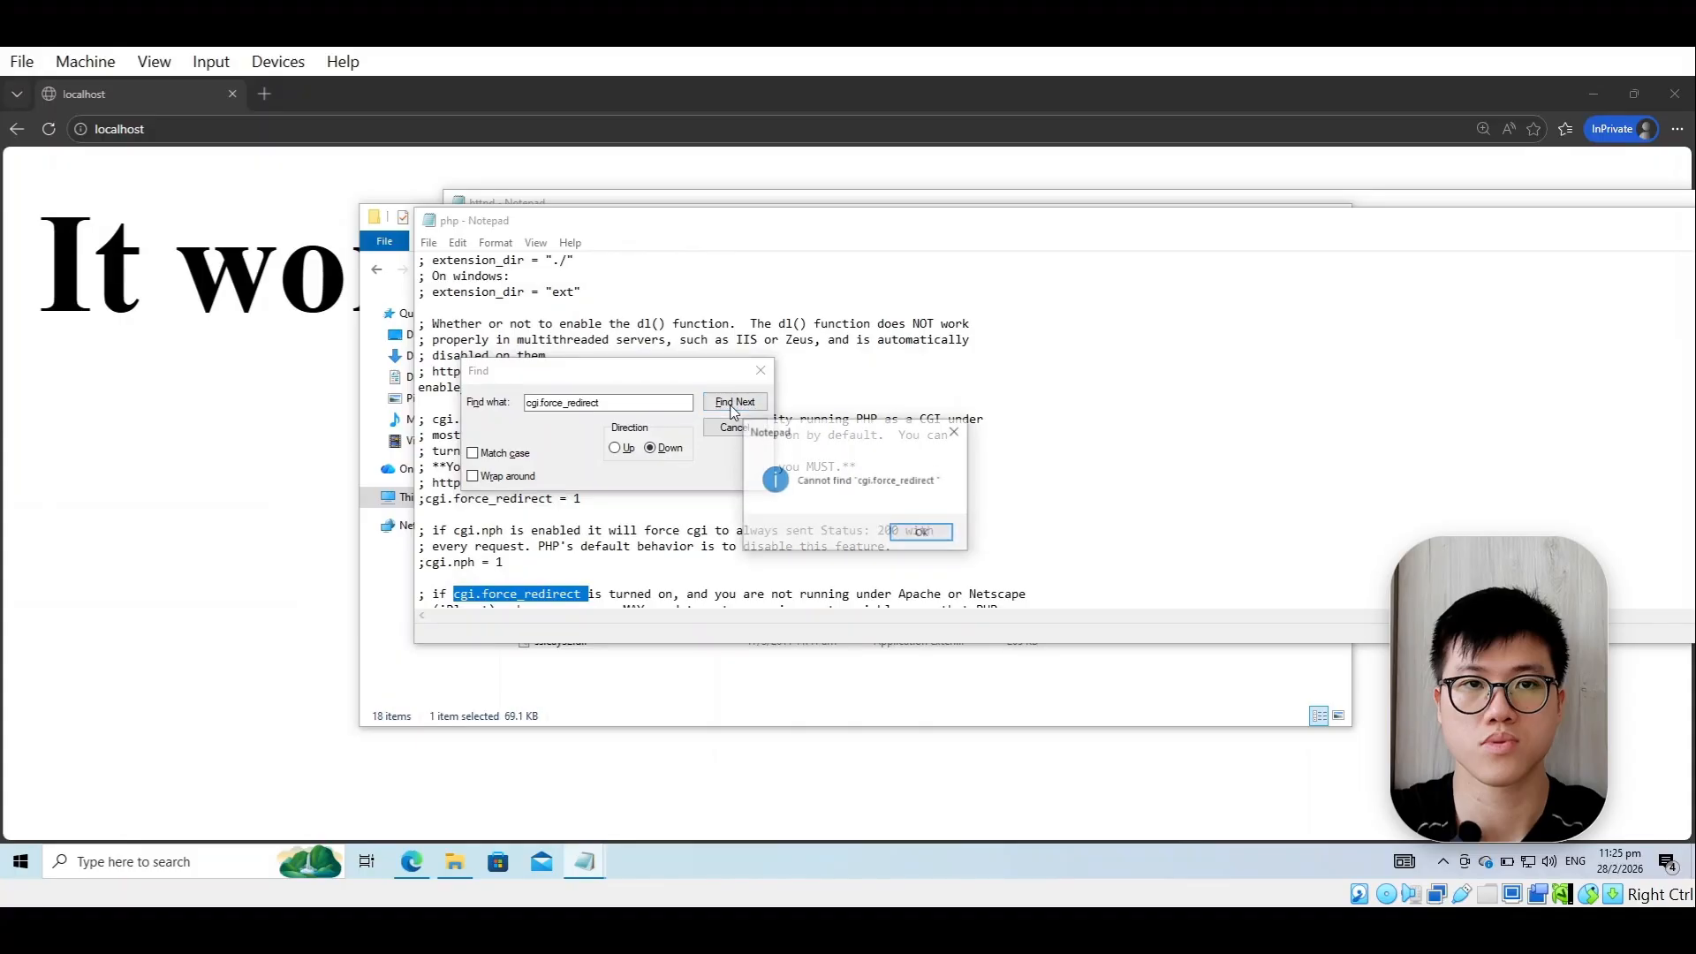
pyautogui.click(903, 536)
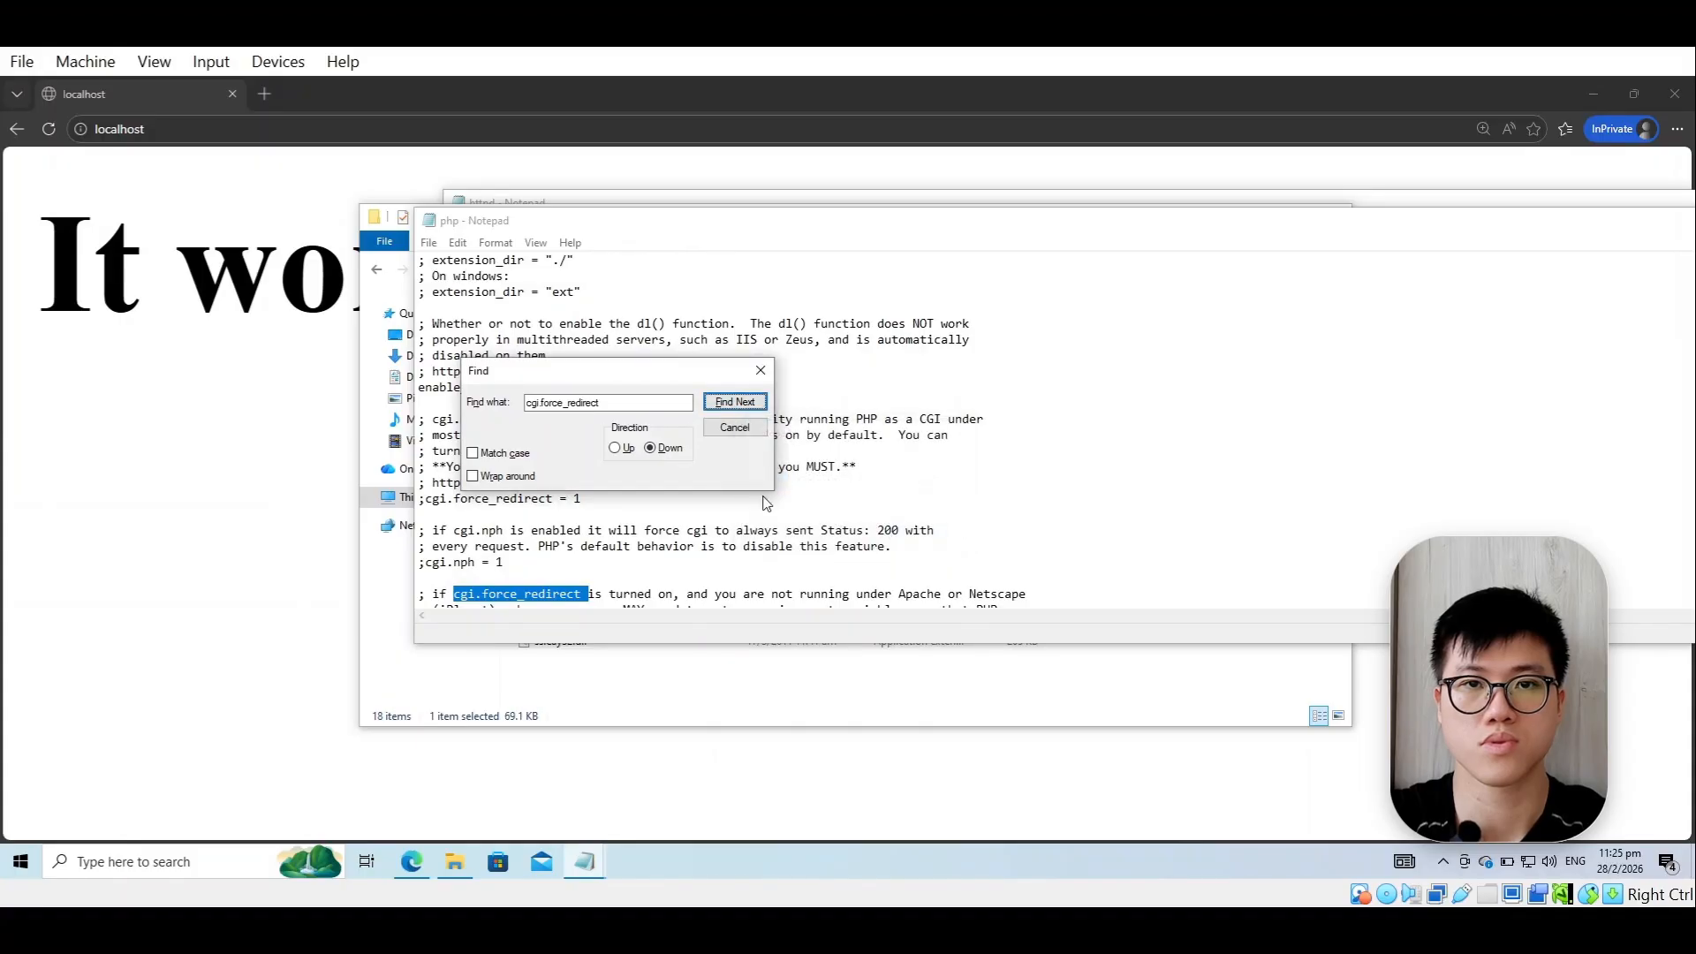
# - Repeat the cgi.force_redirect search upward to the first occurrence, and then downward through the remaining ones
pyautogui.click(620, 448)
pyautogui.click(730, 406)
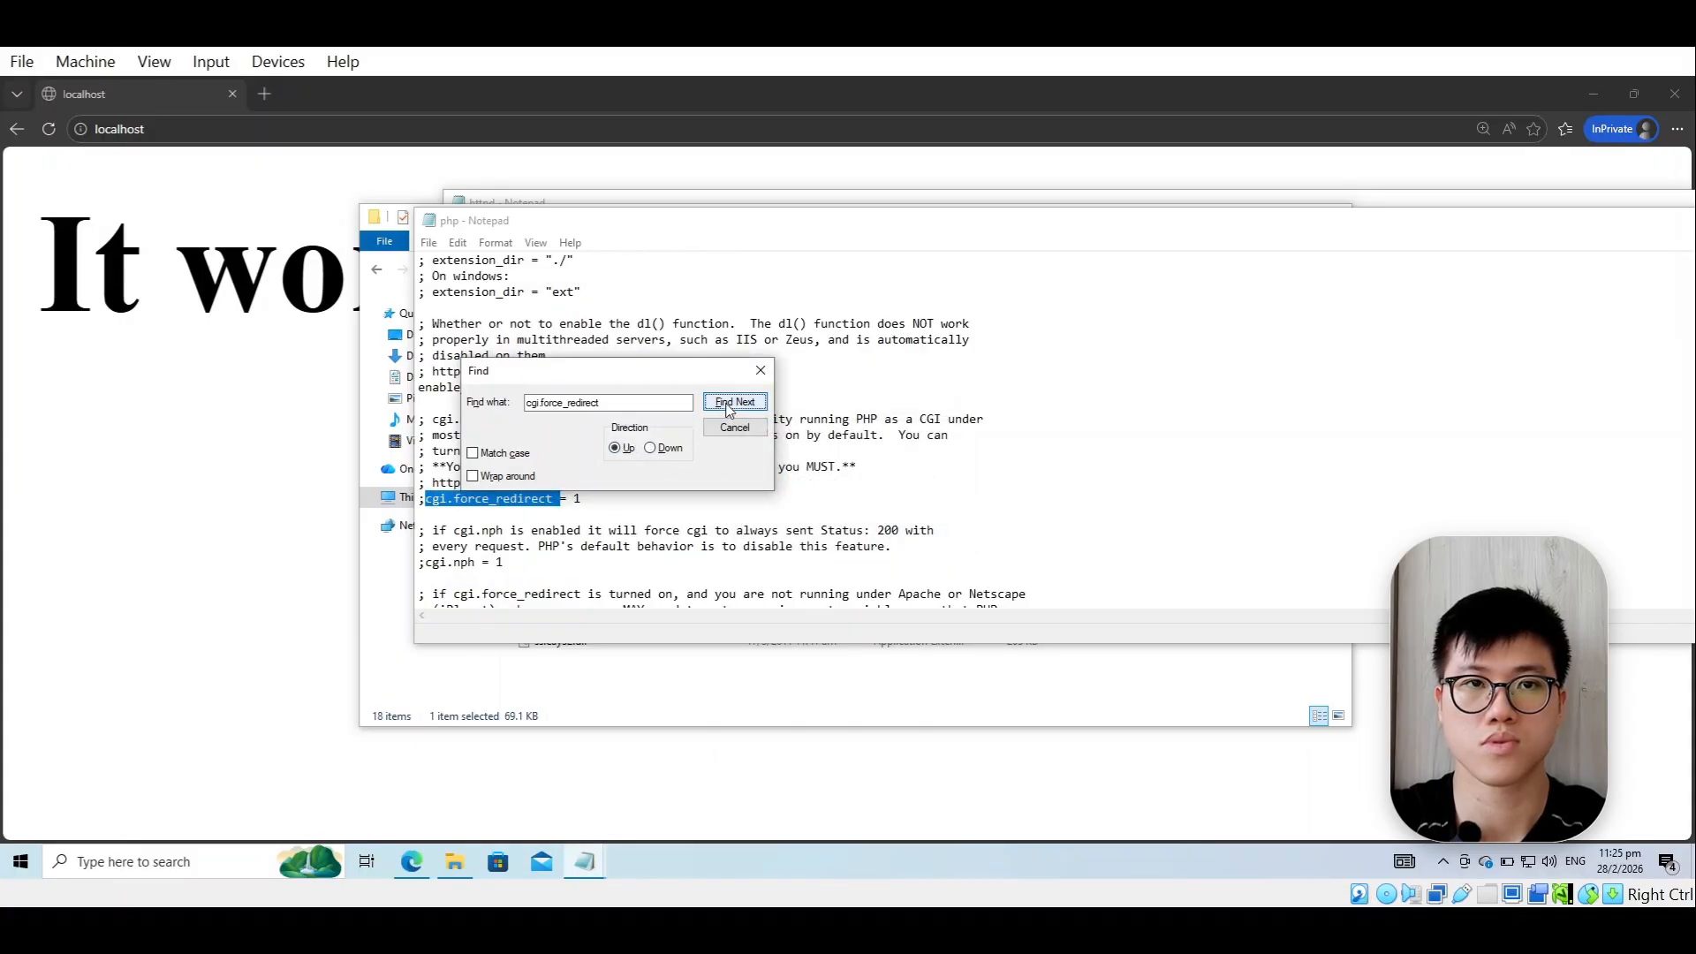
pyautogui.click(728, 403)
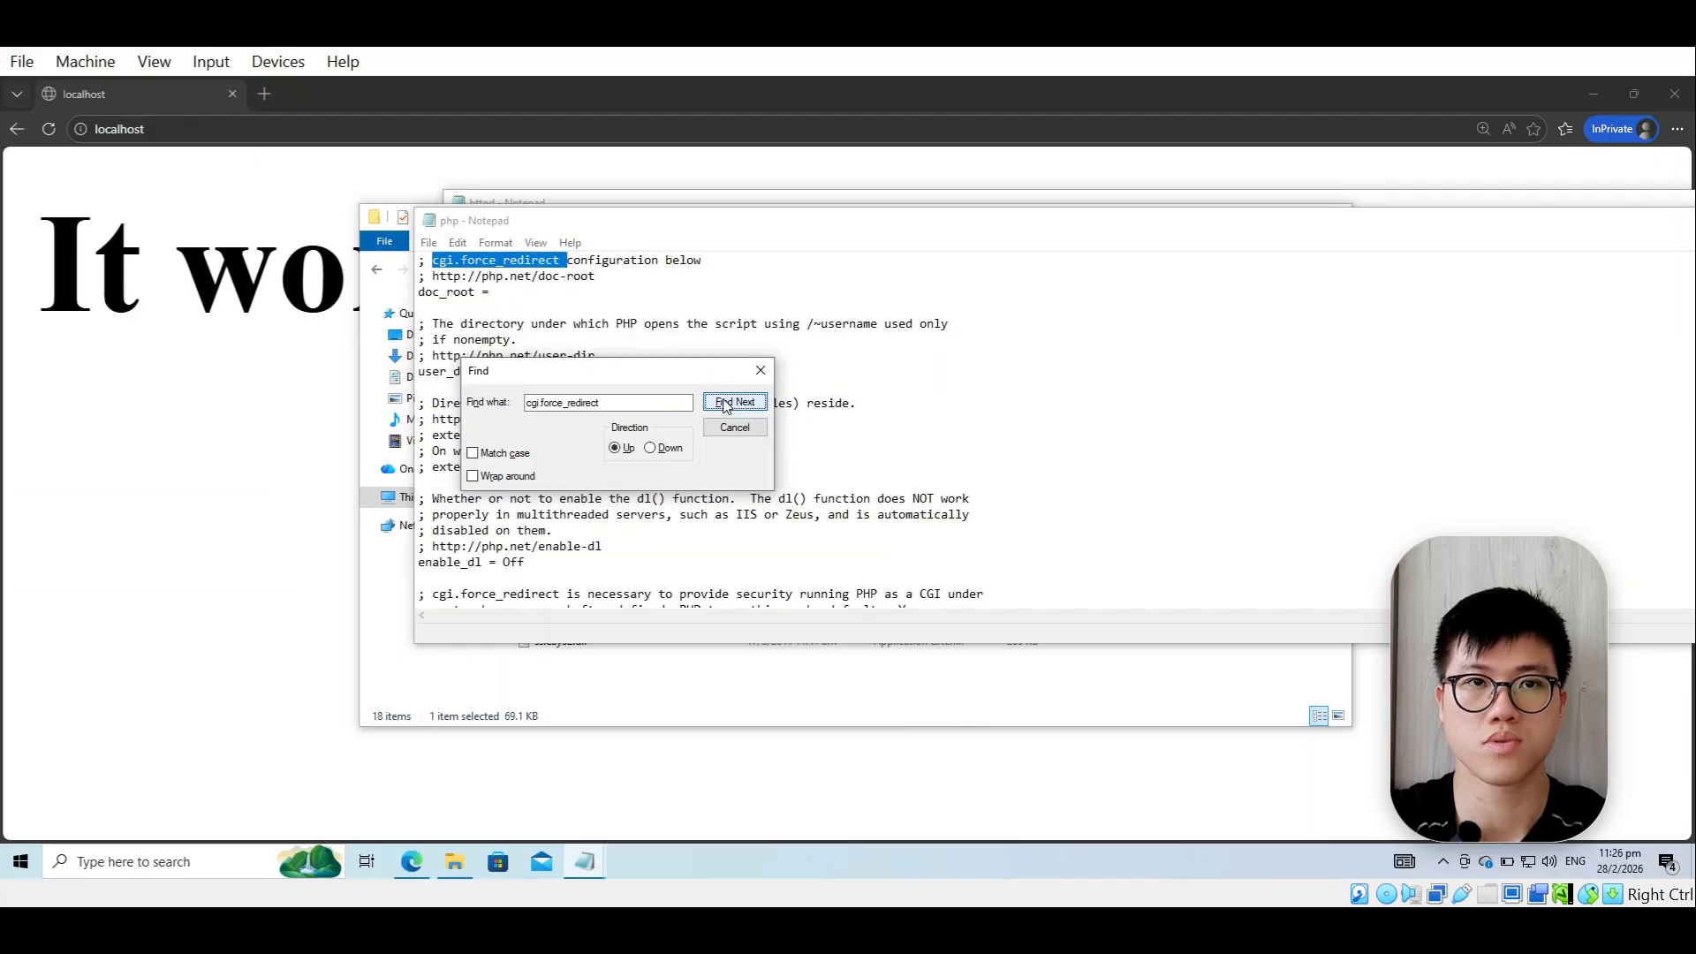
pyautogui.click(718, 406)
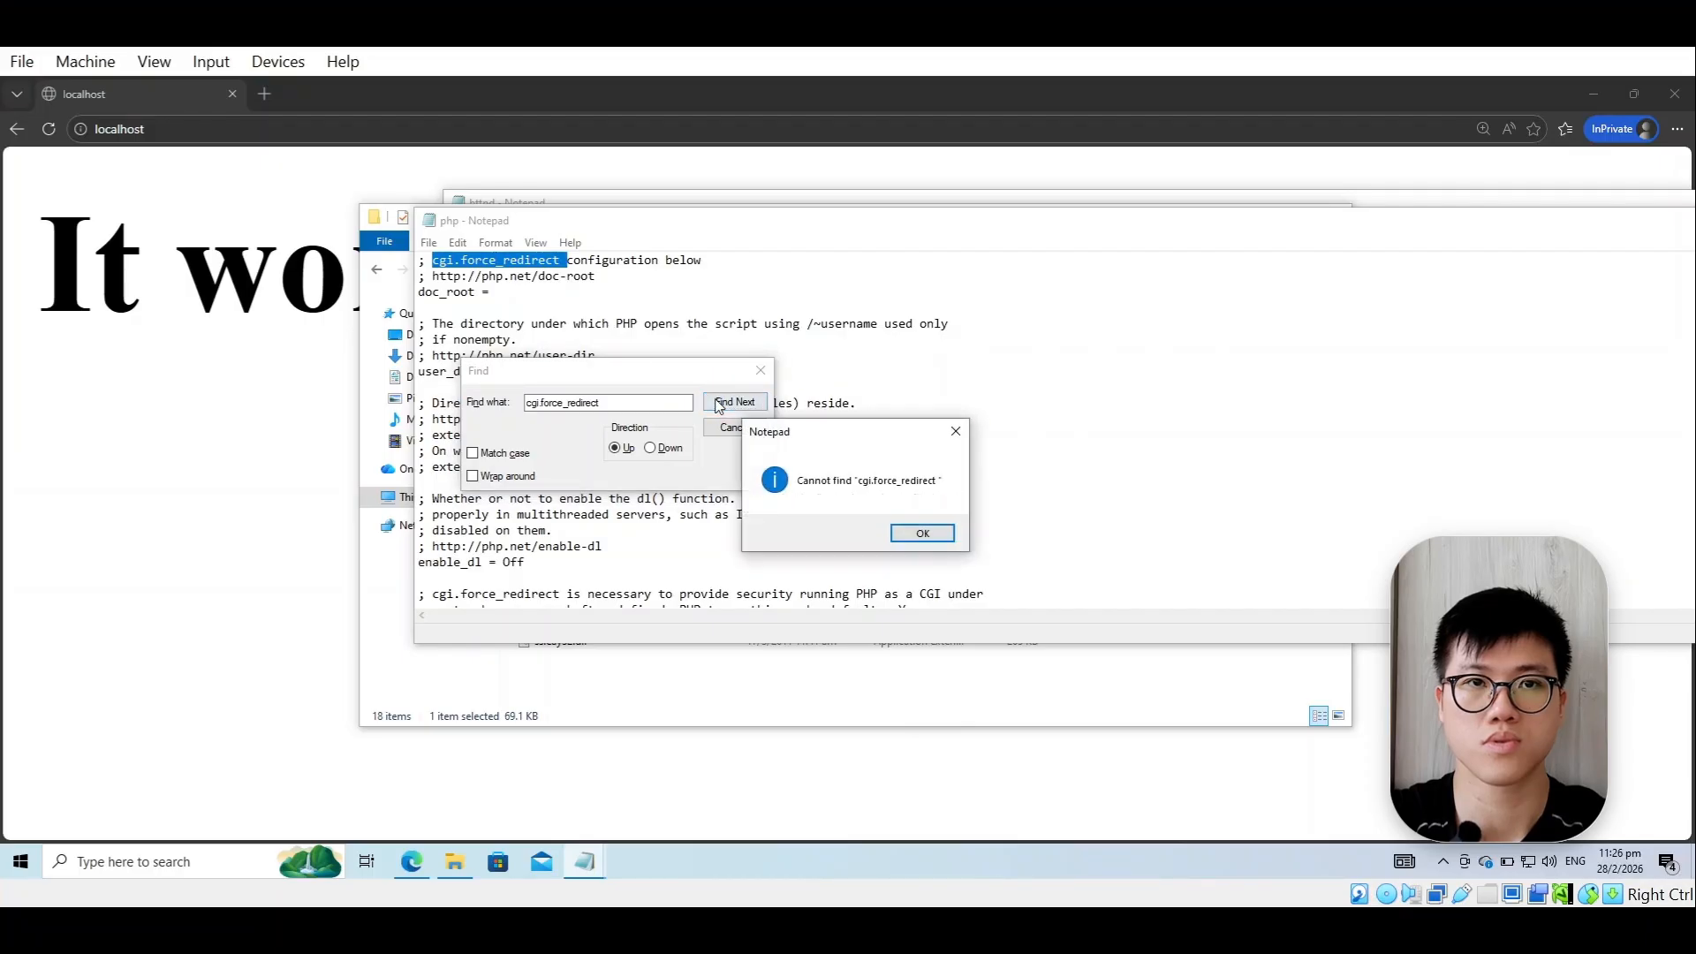
pyautogui.click(915, 532)
pyautogui.click(651, 448)
pyautogui.click(734, 404)
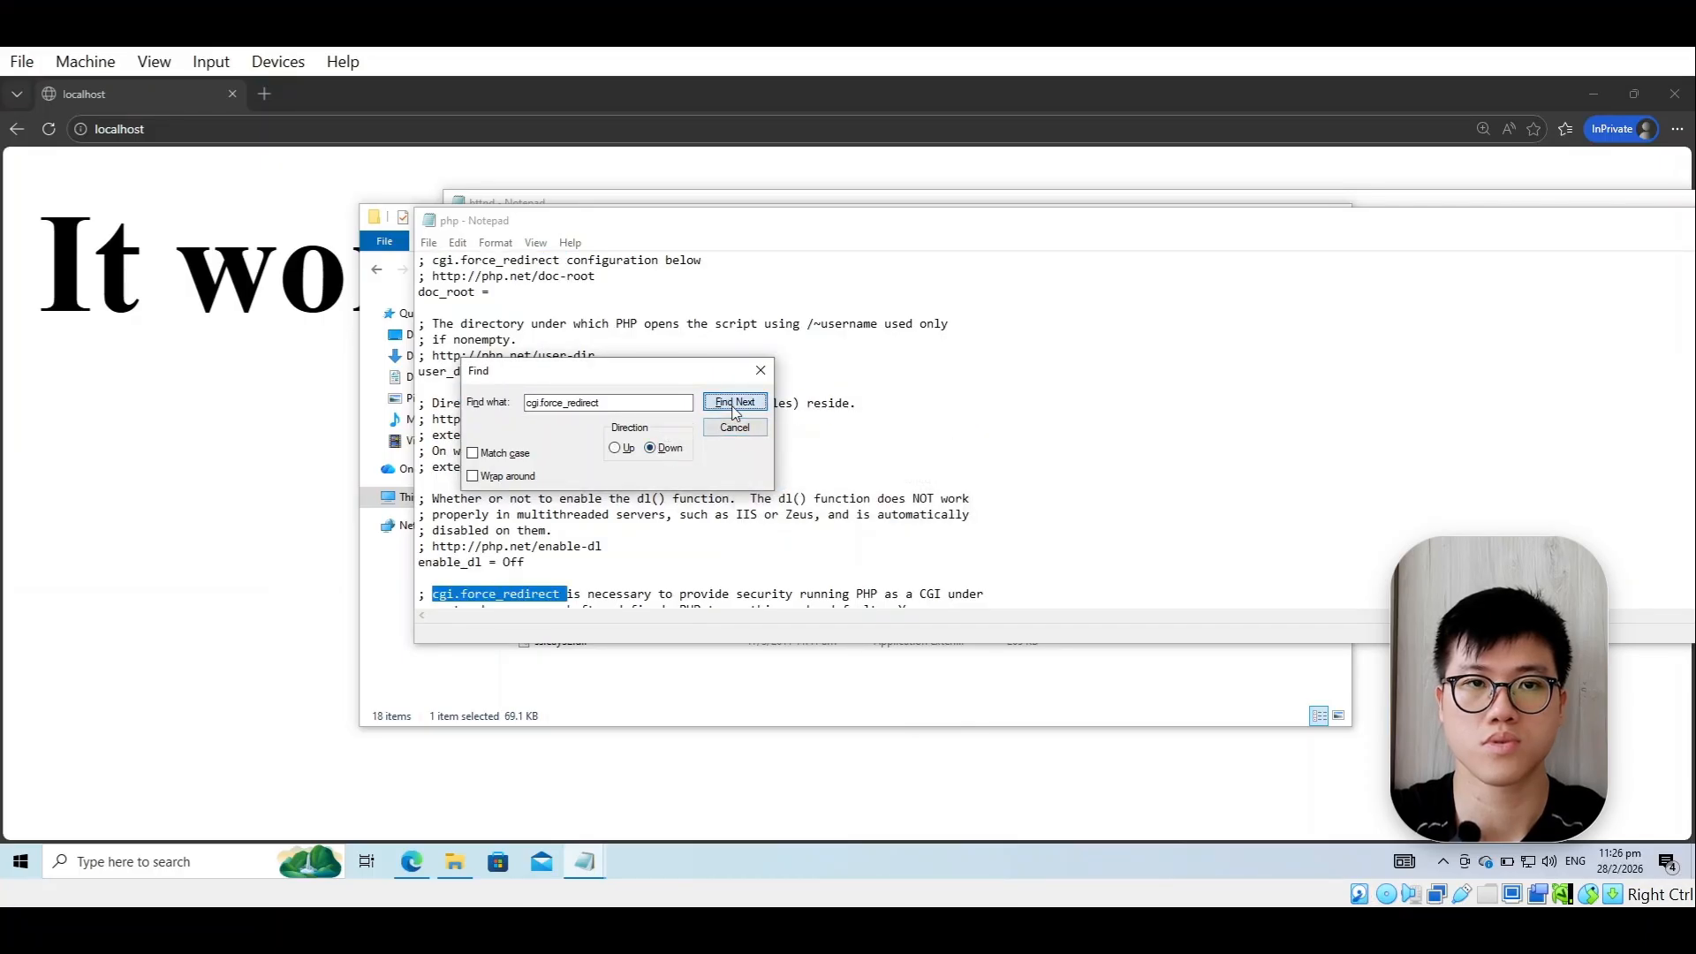
pyautogui.click(734, 411)
pyautogui.click(734, 411)
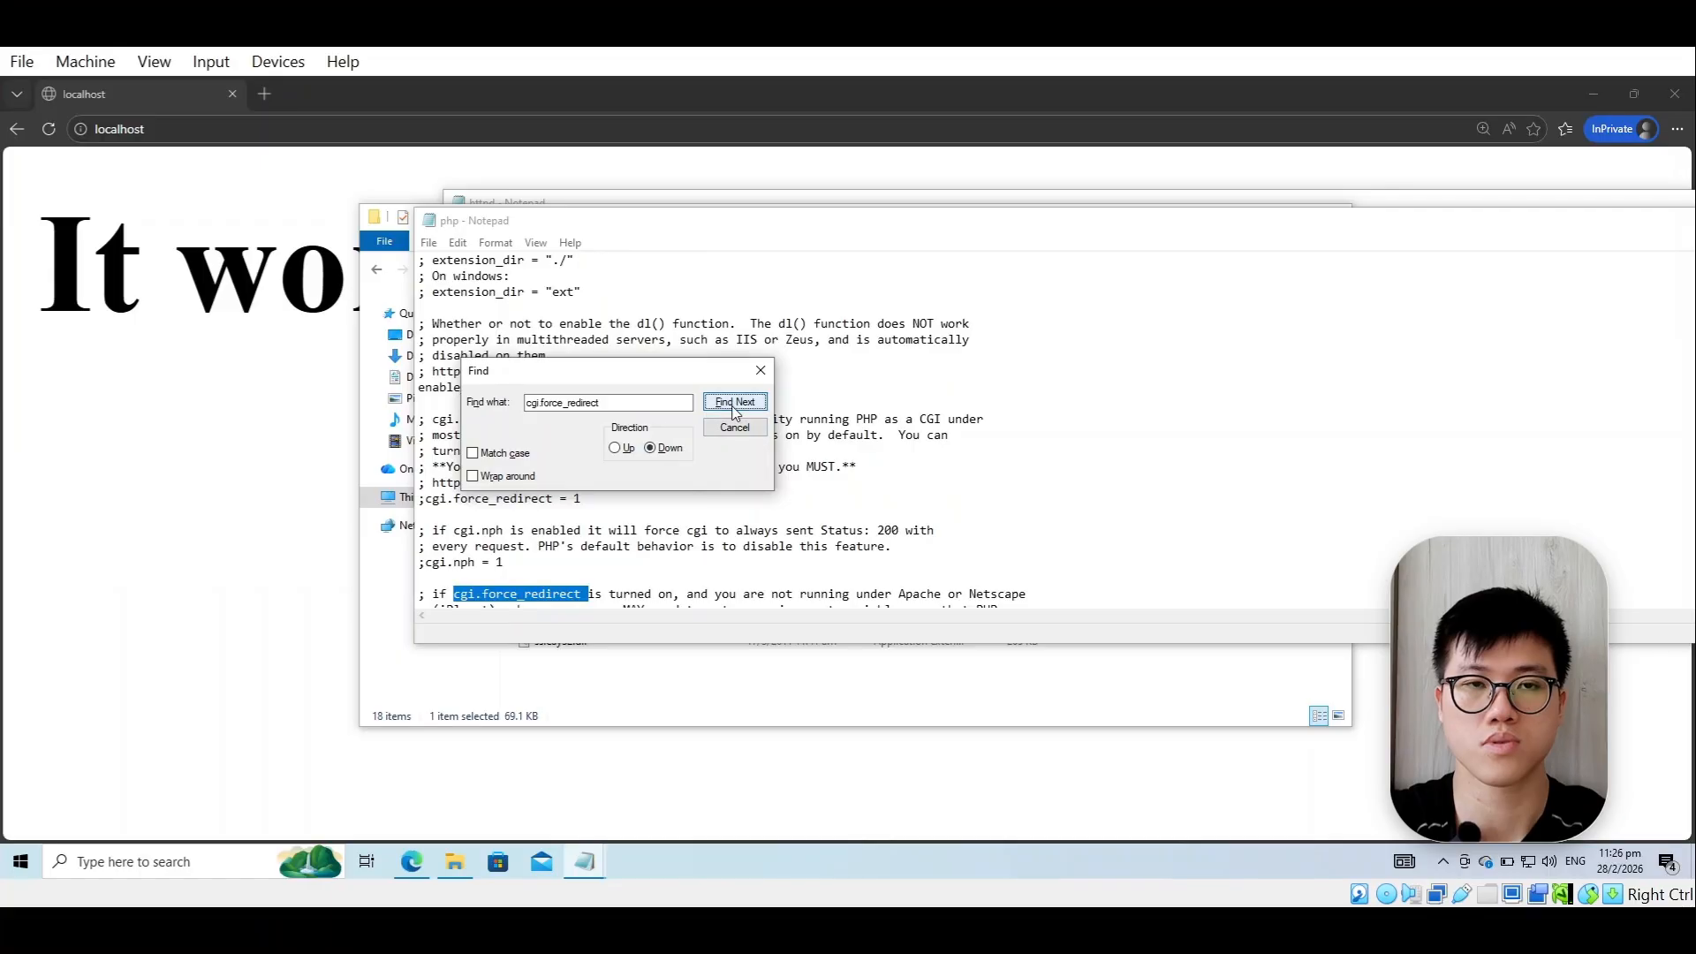
pyautogui.click(734, 411)
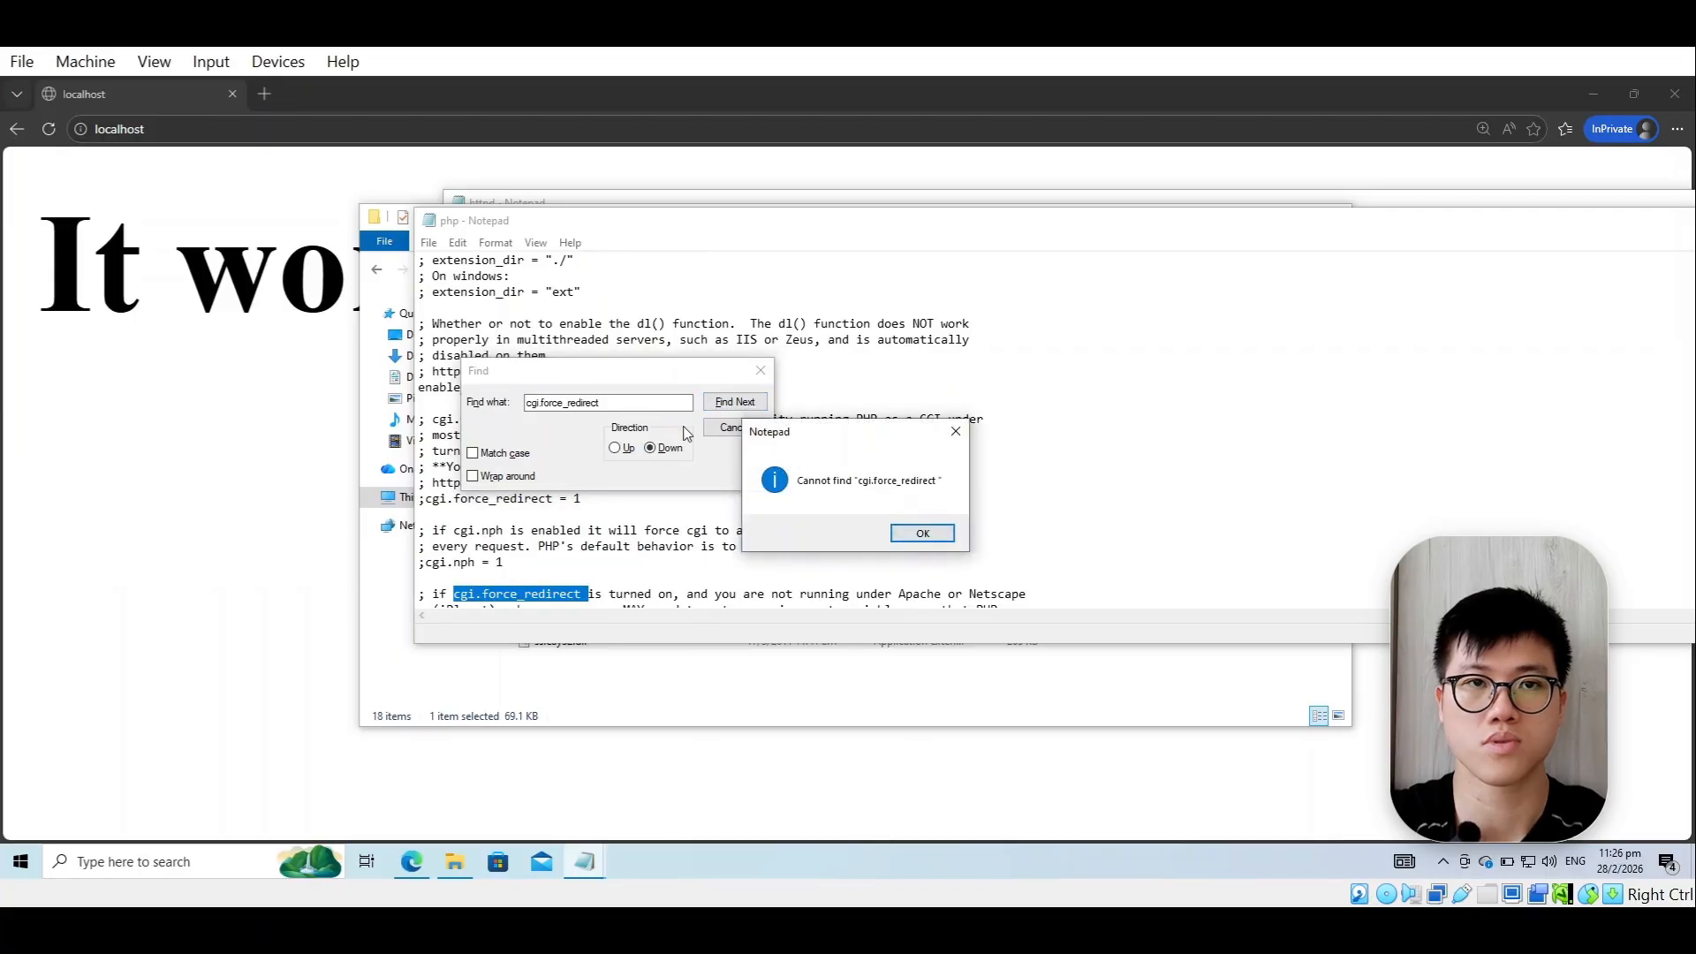
pyautogui.click(922, 532)
# - Fit the Notepad window on the screen and locate the custom settings below default_socket_timeout in the php configuration file
pyautogui.moveTo(1137, 230); pyautogui.dragTo(1008, 245)
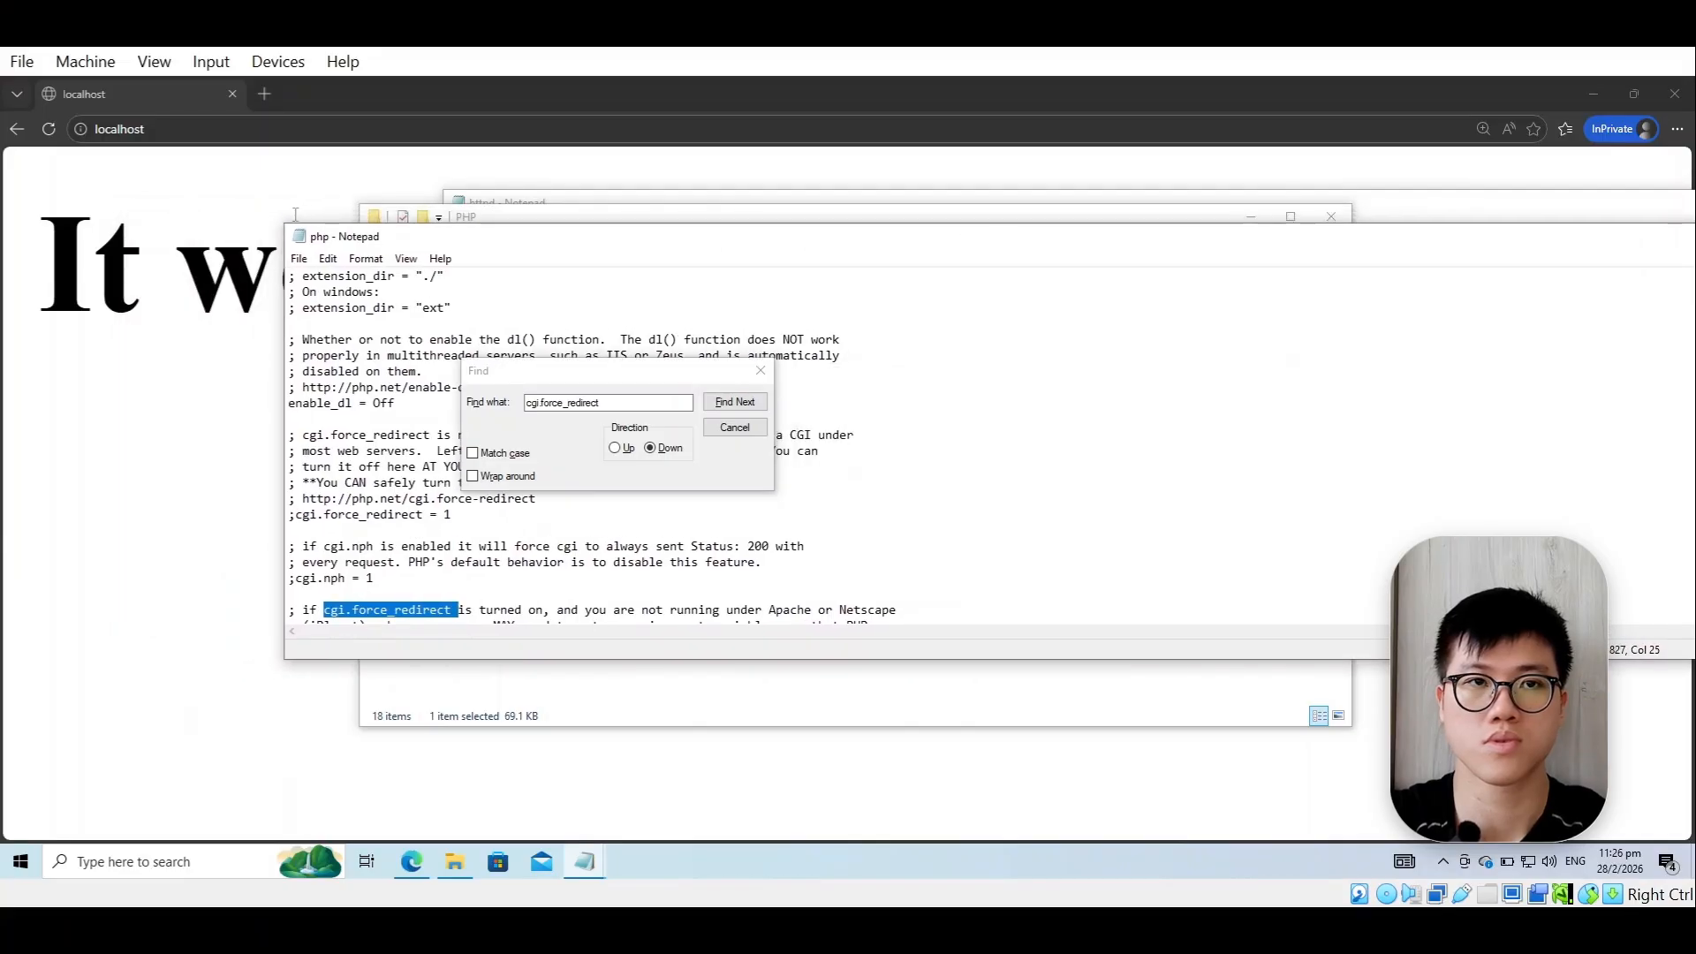
pyautogui.moveTo(281, 219); pyautogui.dragTo(852, 254)
pyautogui.moveTo(1015, 269); pyautogui.dragTo(568, 261)
pyautogui.scroll(-15, 931, 489)
pyautogui.scroll(-20, 936, 490)
pyautogui.scroll(5, 954, 484)
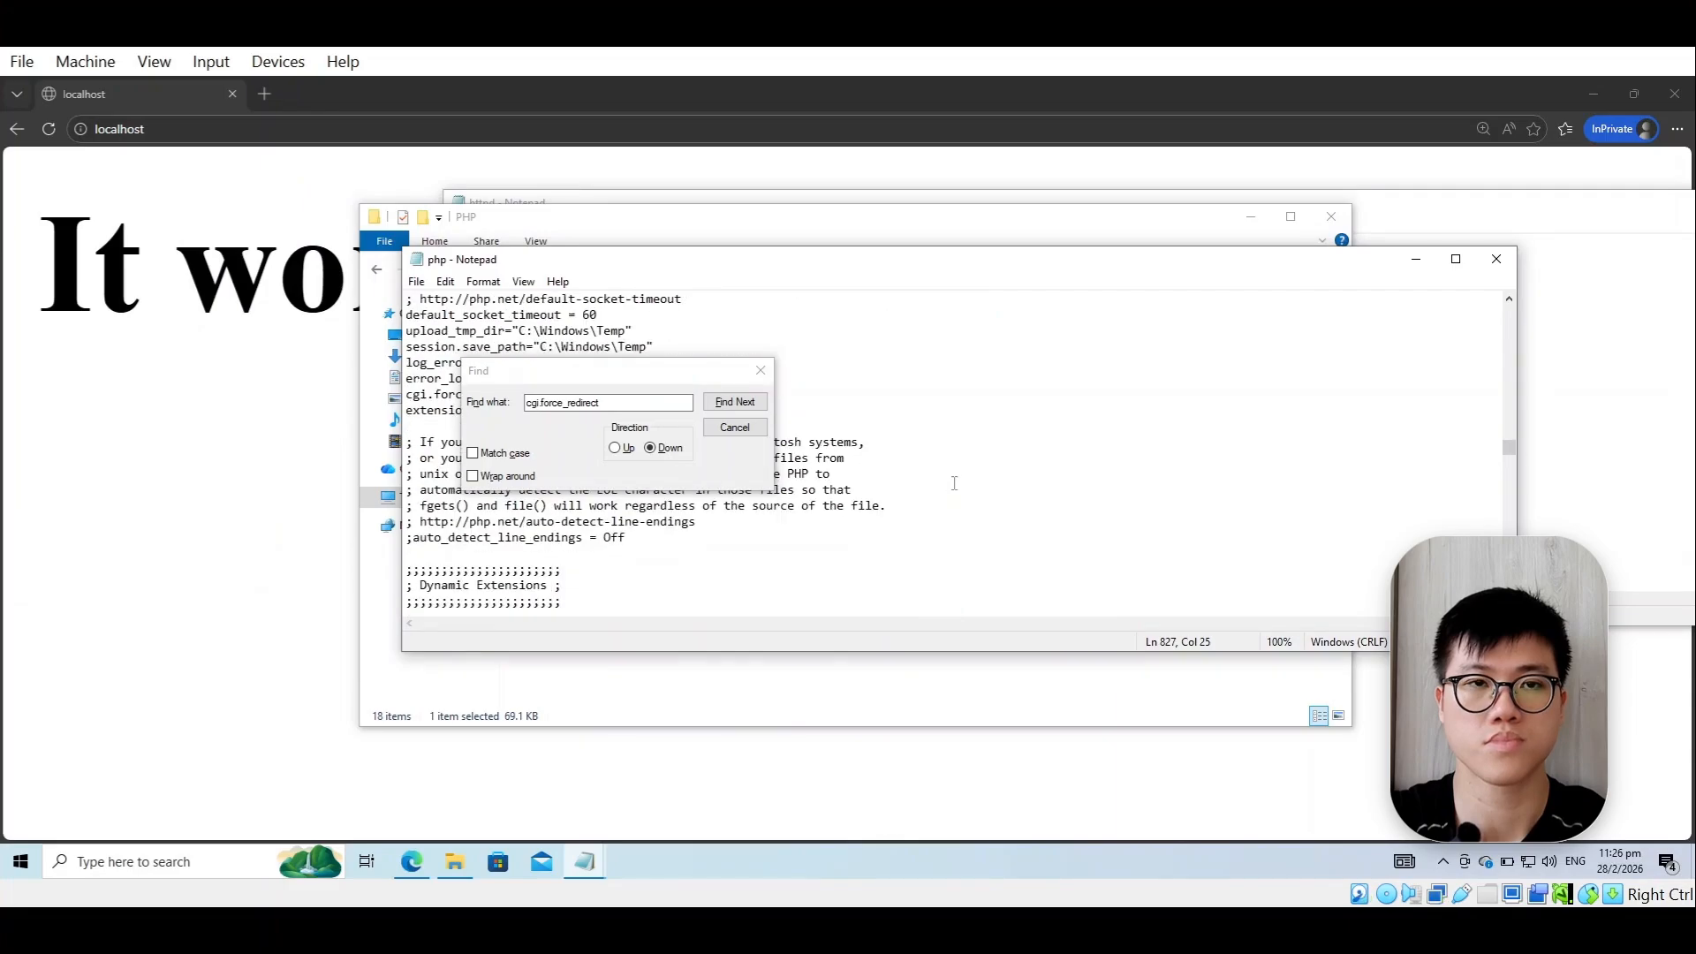
pyautogui.scroll(1, 958, 481)
pyautogui.scroll(1, 967, 456)
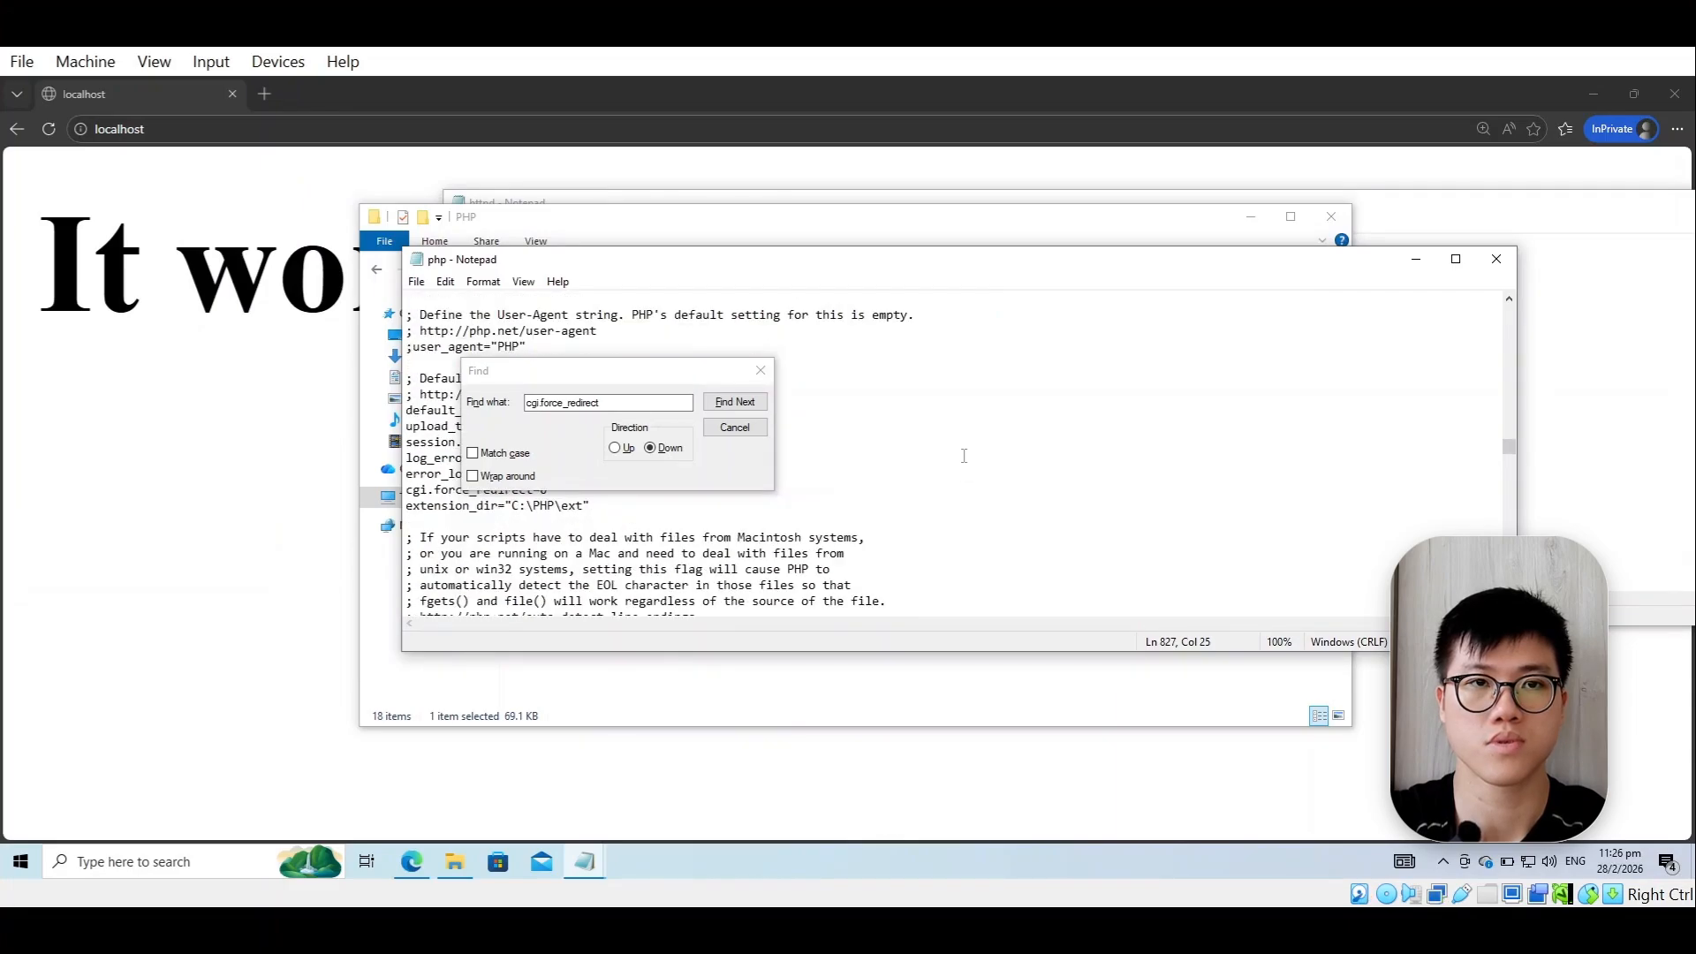
pyautogui.scroll(1, 618, 538)
# - Close the search dialog and highlight the value of the cgi.force_redirect=0 line
pyautogui.moveTo(617, 559); pyautogui.dragTo(405, 539)
pyautogui.click(760, 370)
pyautogui.click(562, 553)
pyautogui.moveTo(590, 553); pyautogui.dragTo(405, 521)
pyautogui.click(586, 550)
pyautogui.hotkey('shift', 'Left')
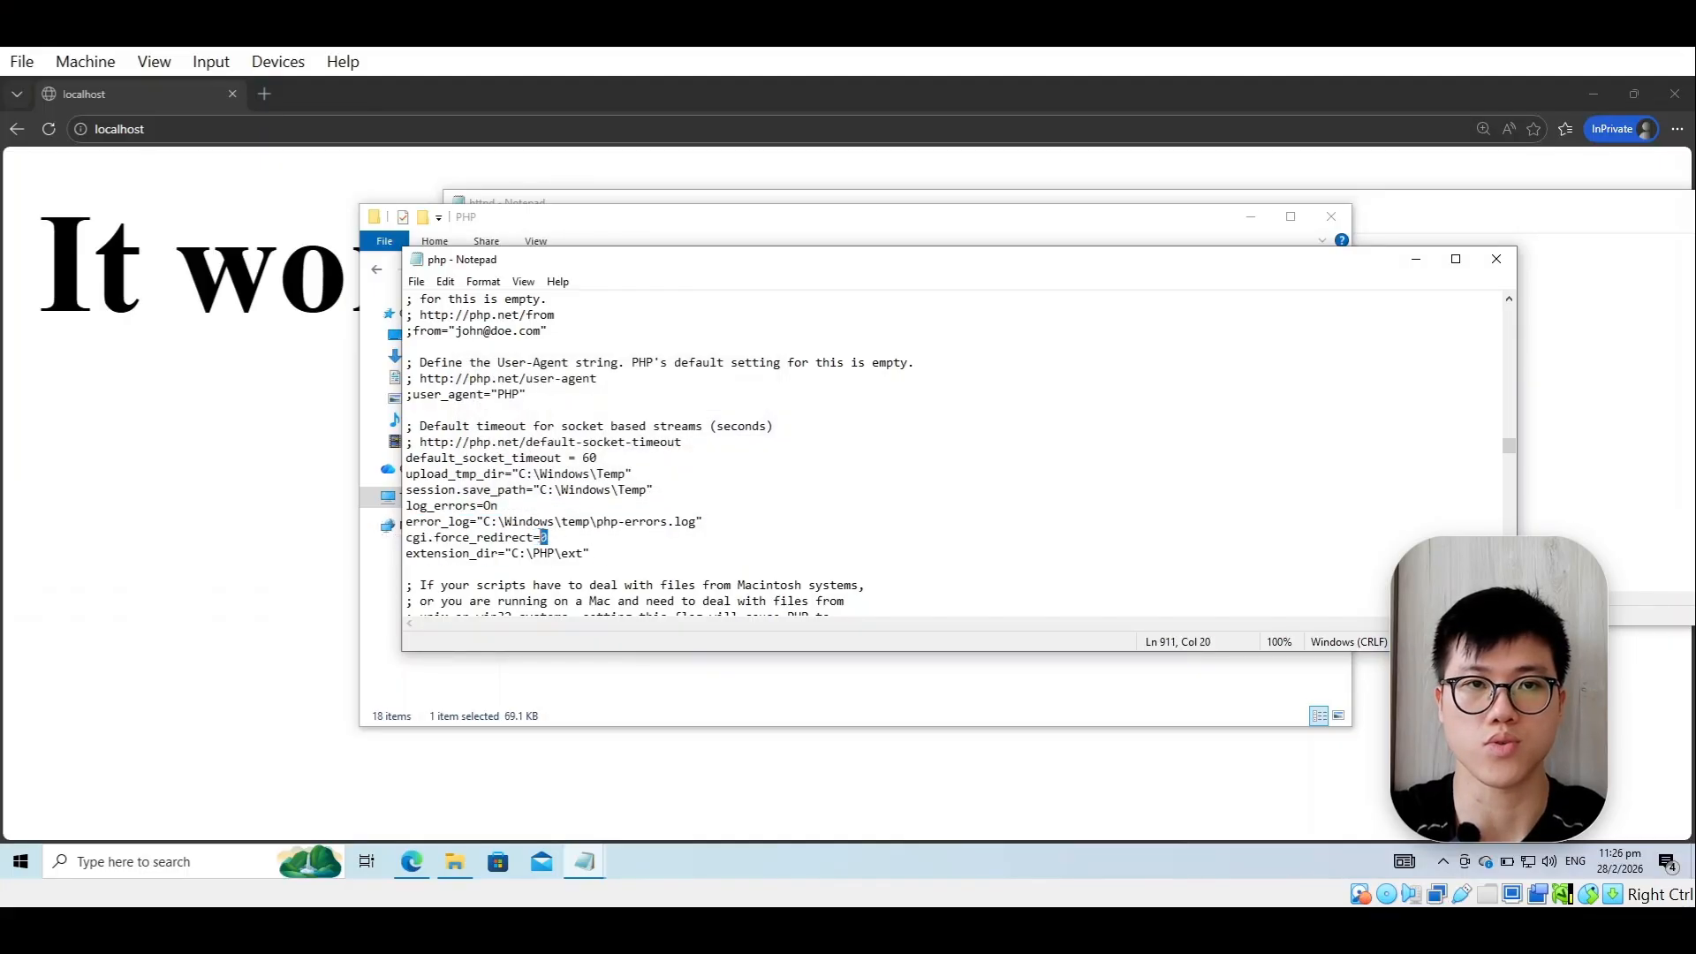
# - Review the extension_dir="C:\PHP\ext" line by highlighting it and its folder path
pyautogui.click(656, 560)
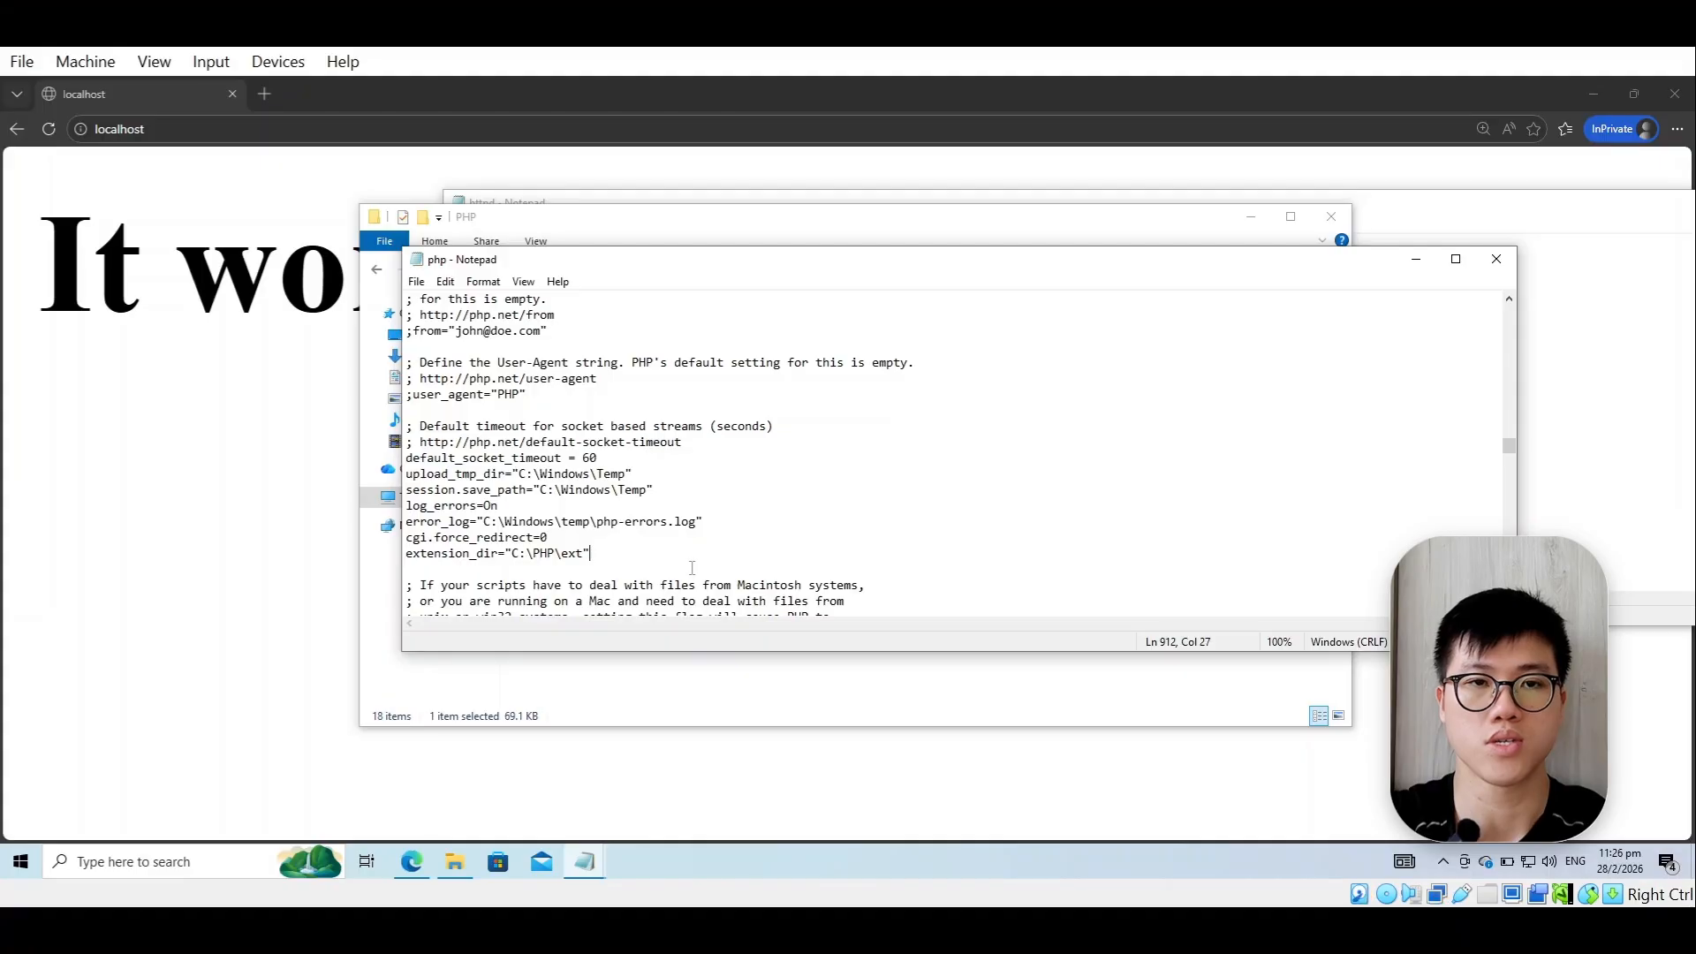
pyautogui.moveTo(604, 563); pyautogui.dragTo(381, 558)
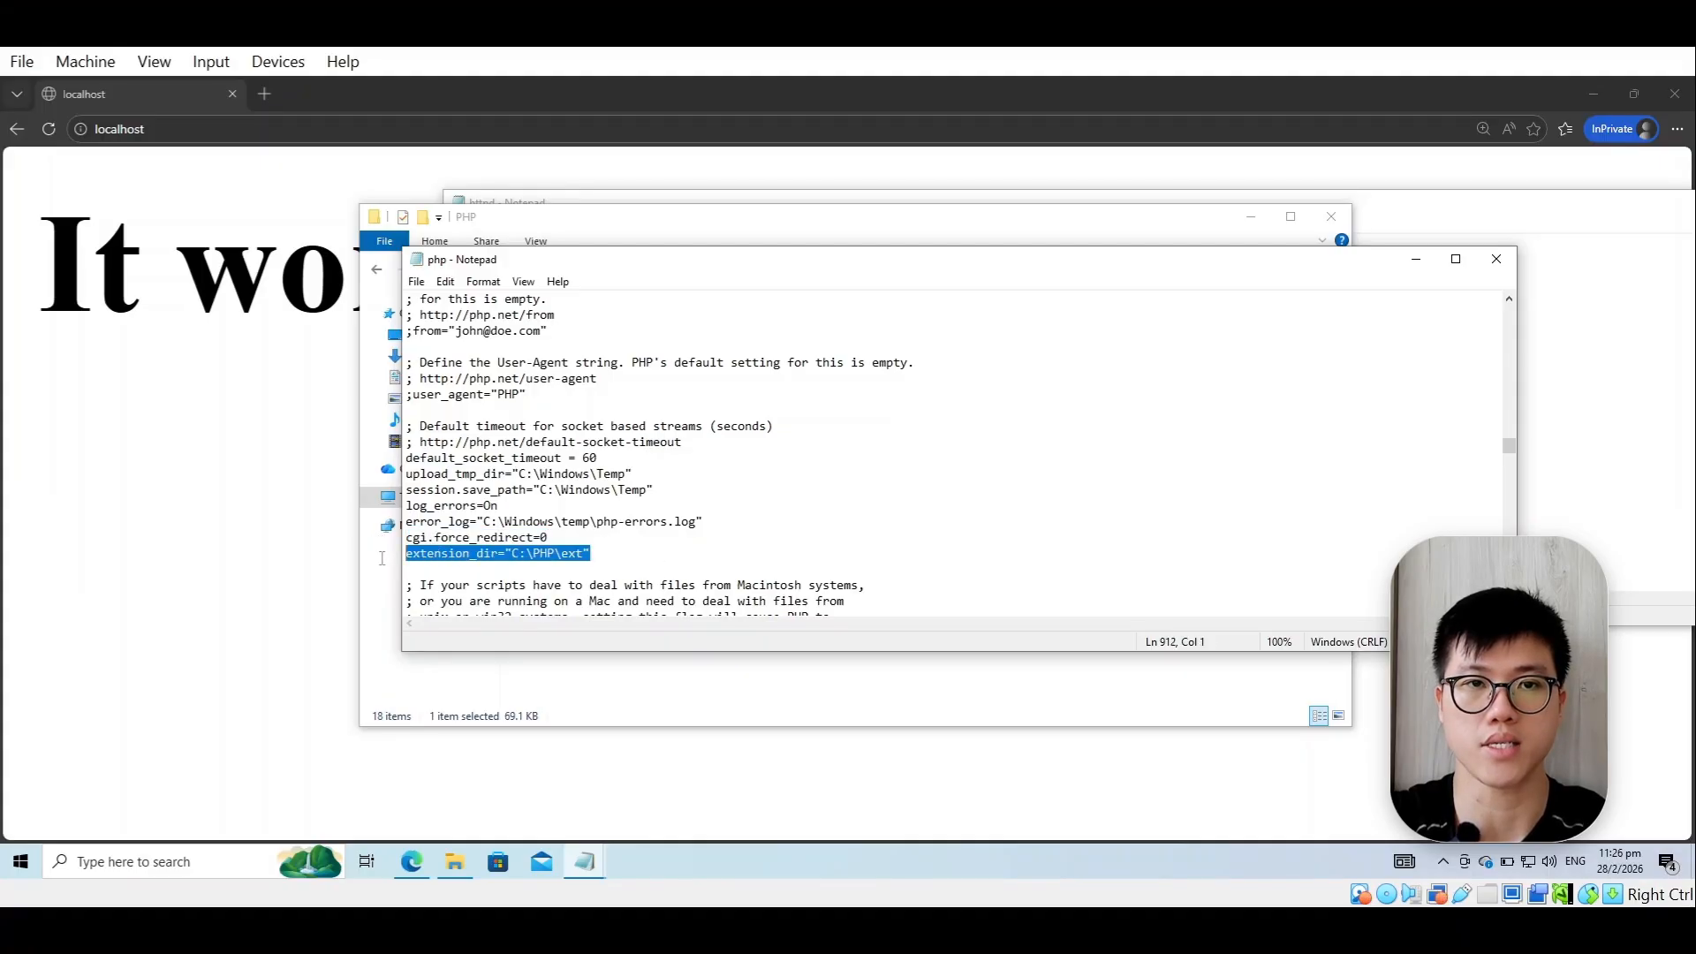
pyautogui.click(609, 558)
pyautogui.moveTo(523, 562); pyautogui.dragTo(520, 555)
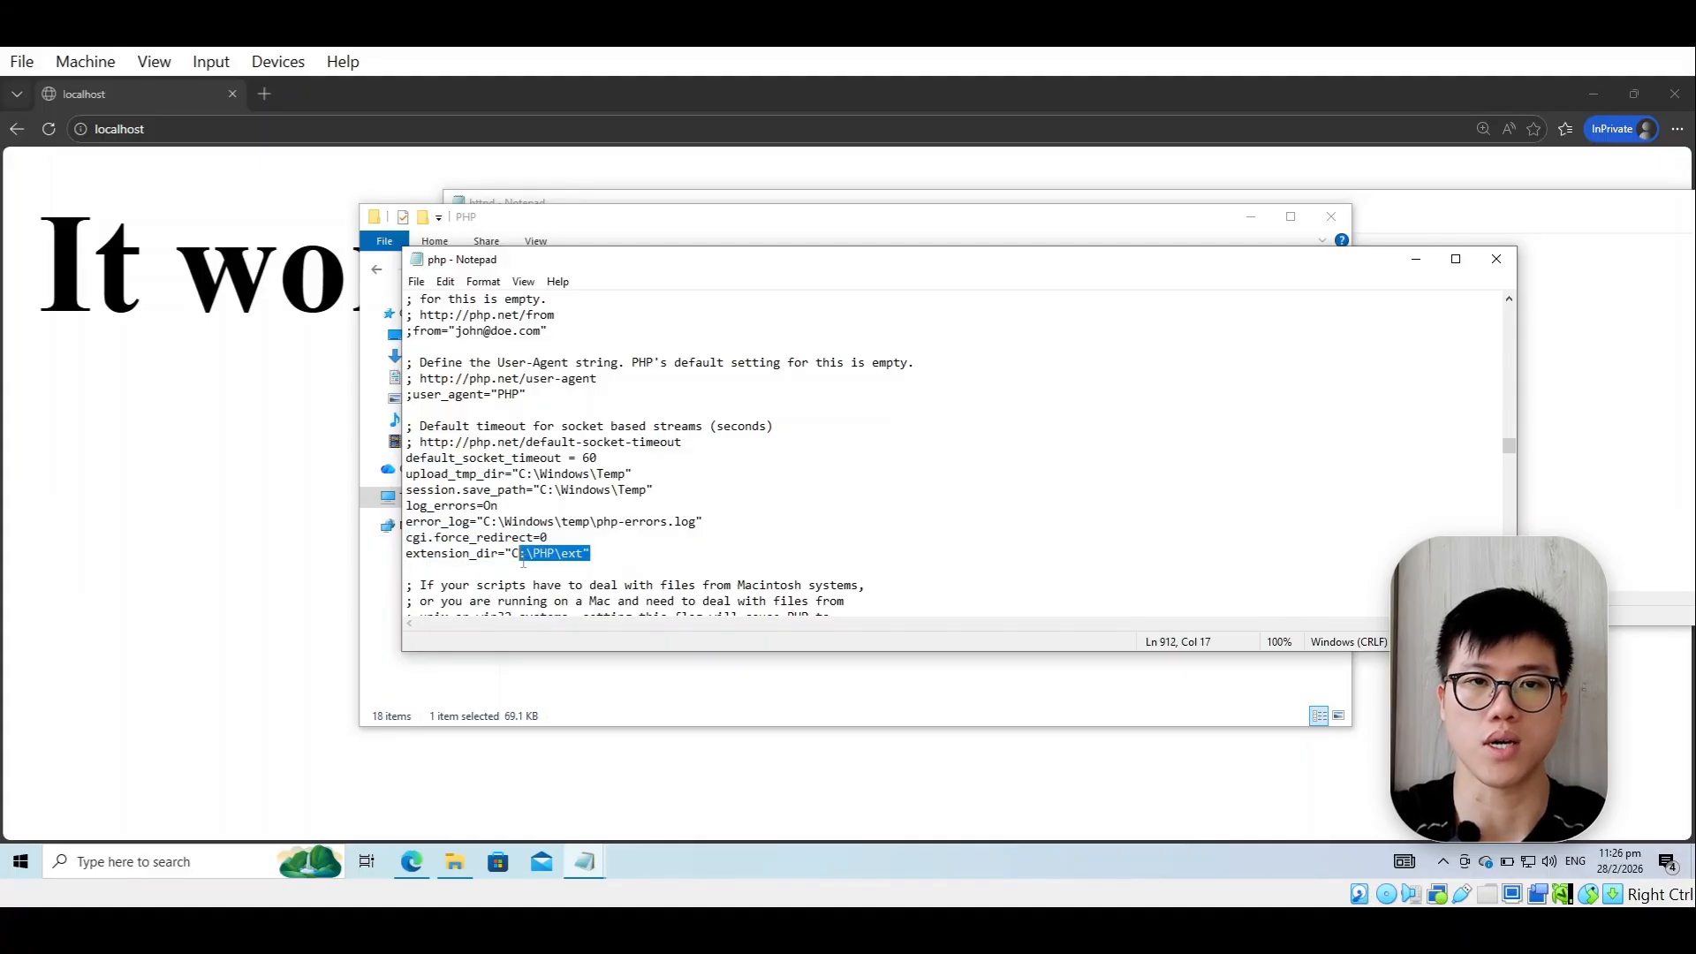
pyautogui.click(663, 549)
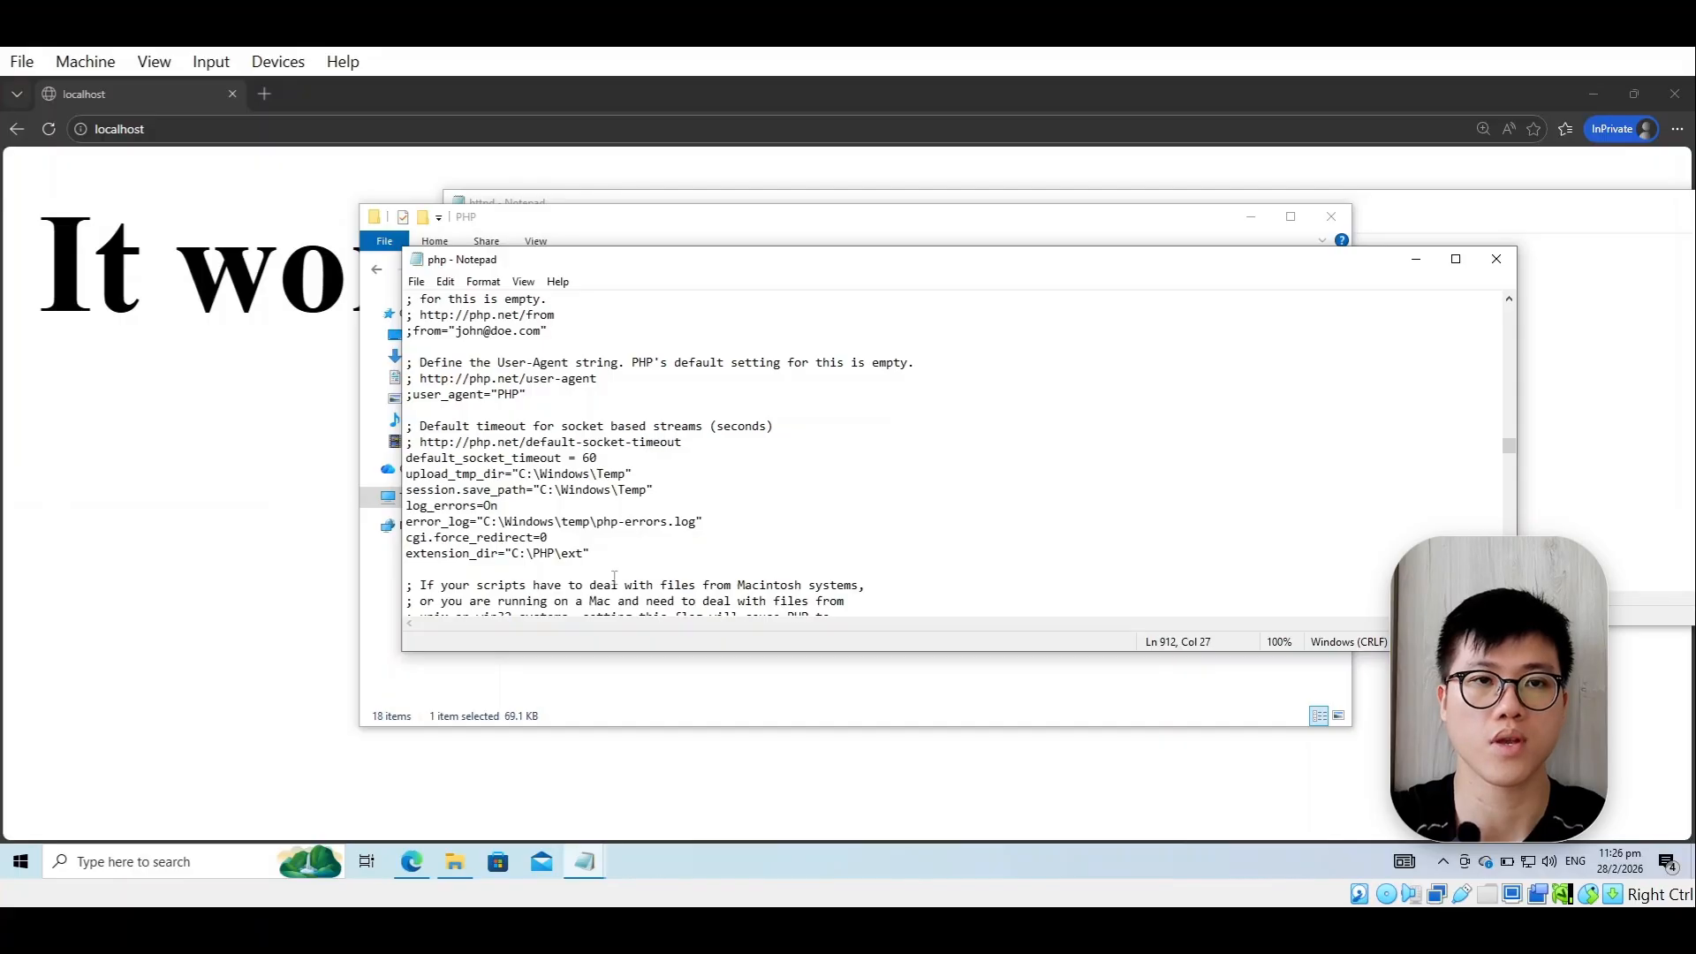
# - Switch to the browser, load localhost/index.php, and read through the page that is returned
pyautogui.click(805, 930)
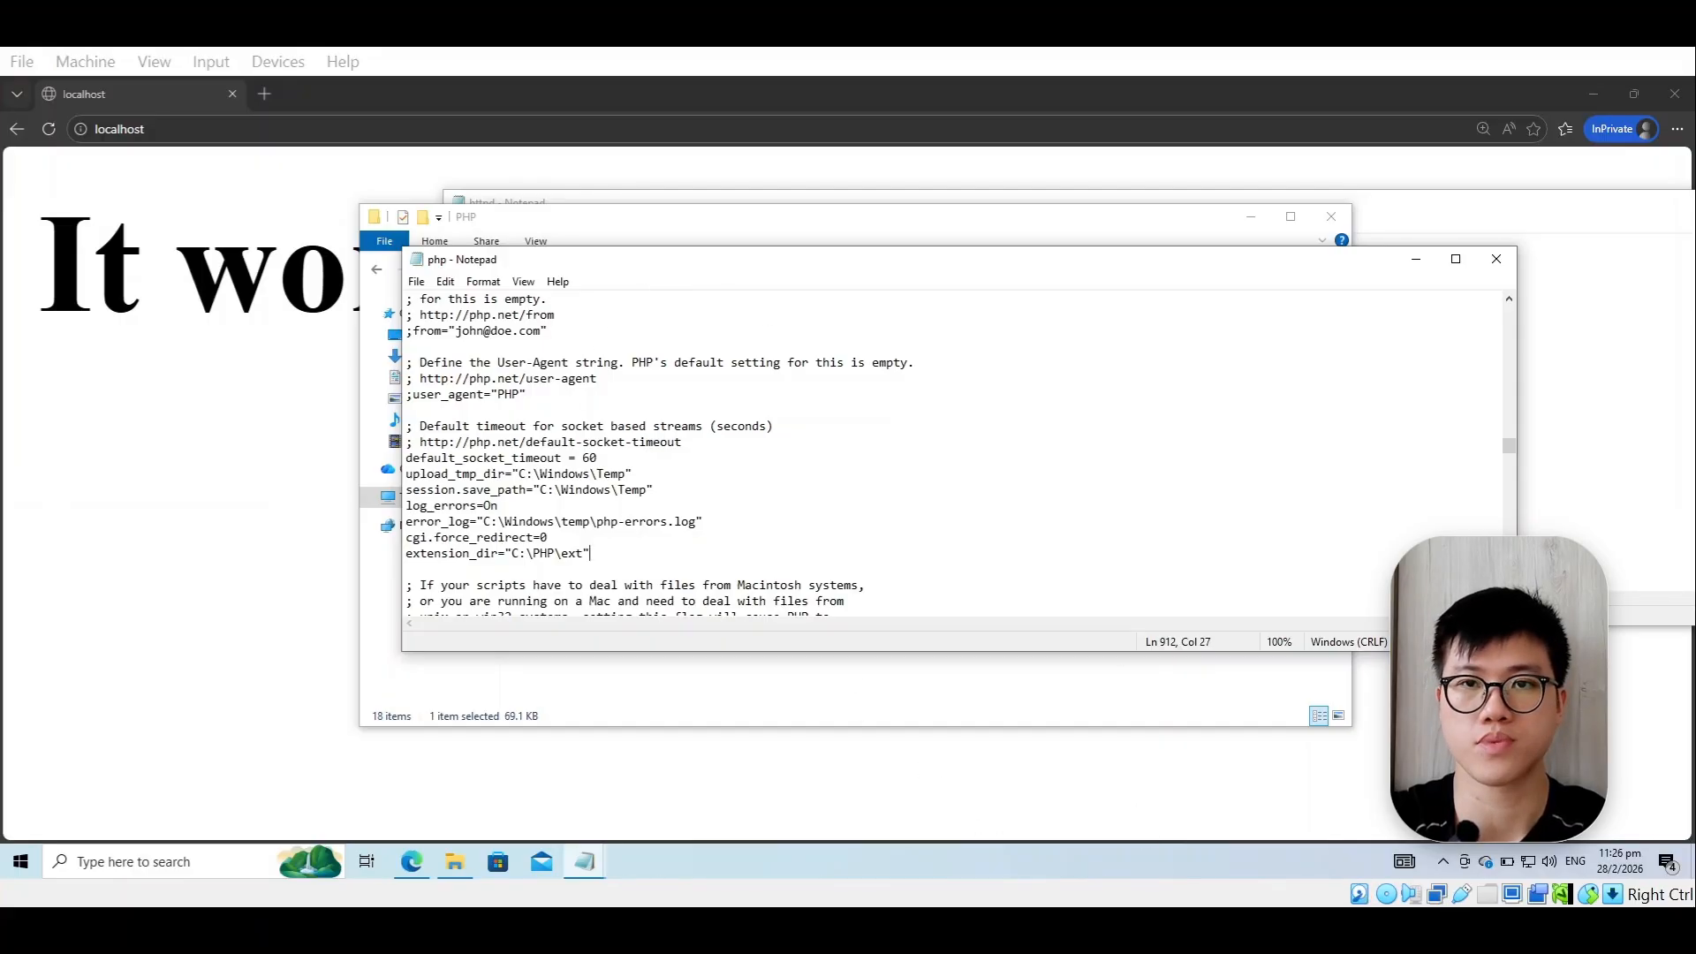
pyautogui.click(284, 113)
pyautogui.click(288, 128)
pyautogui.click(290, 128)
pyautogui.write('/index.p')
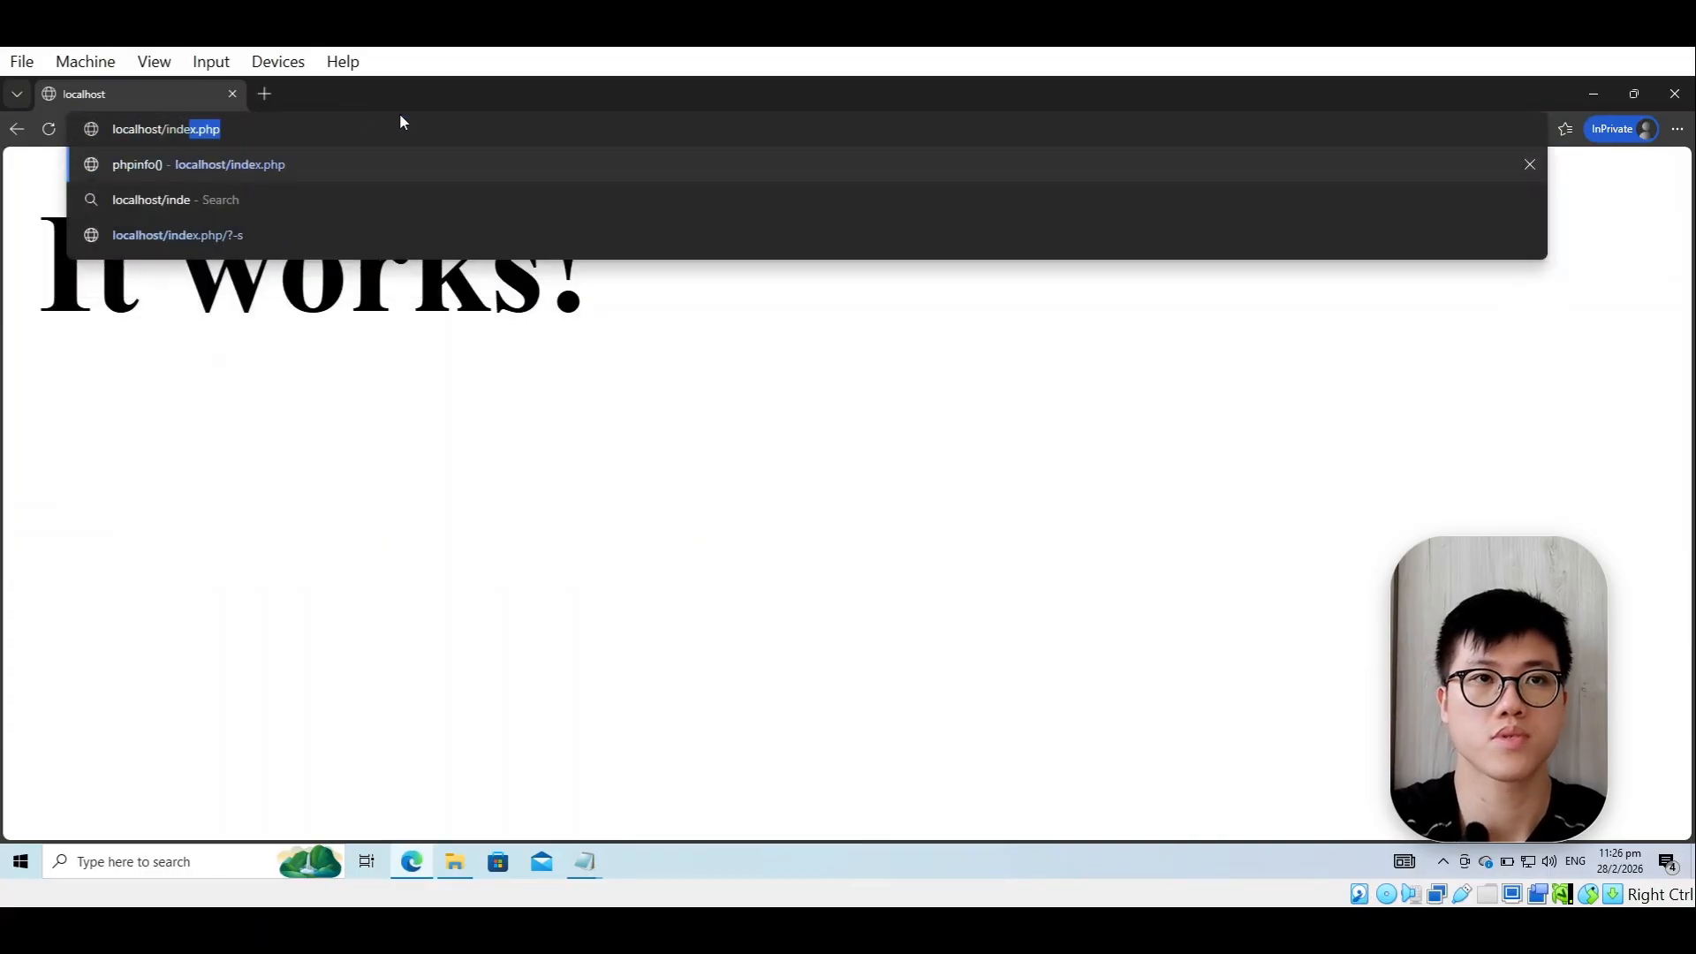
pyautogui.press('Return')
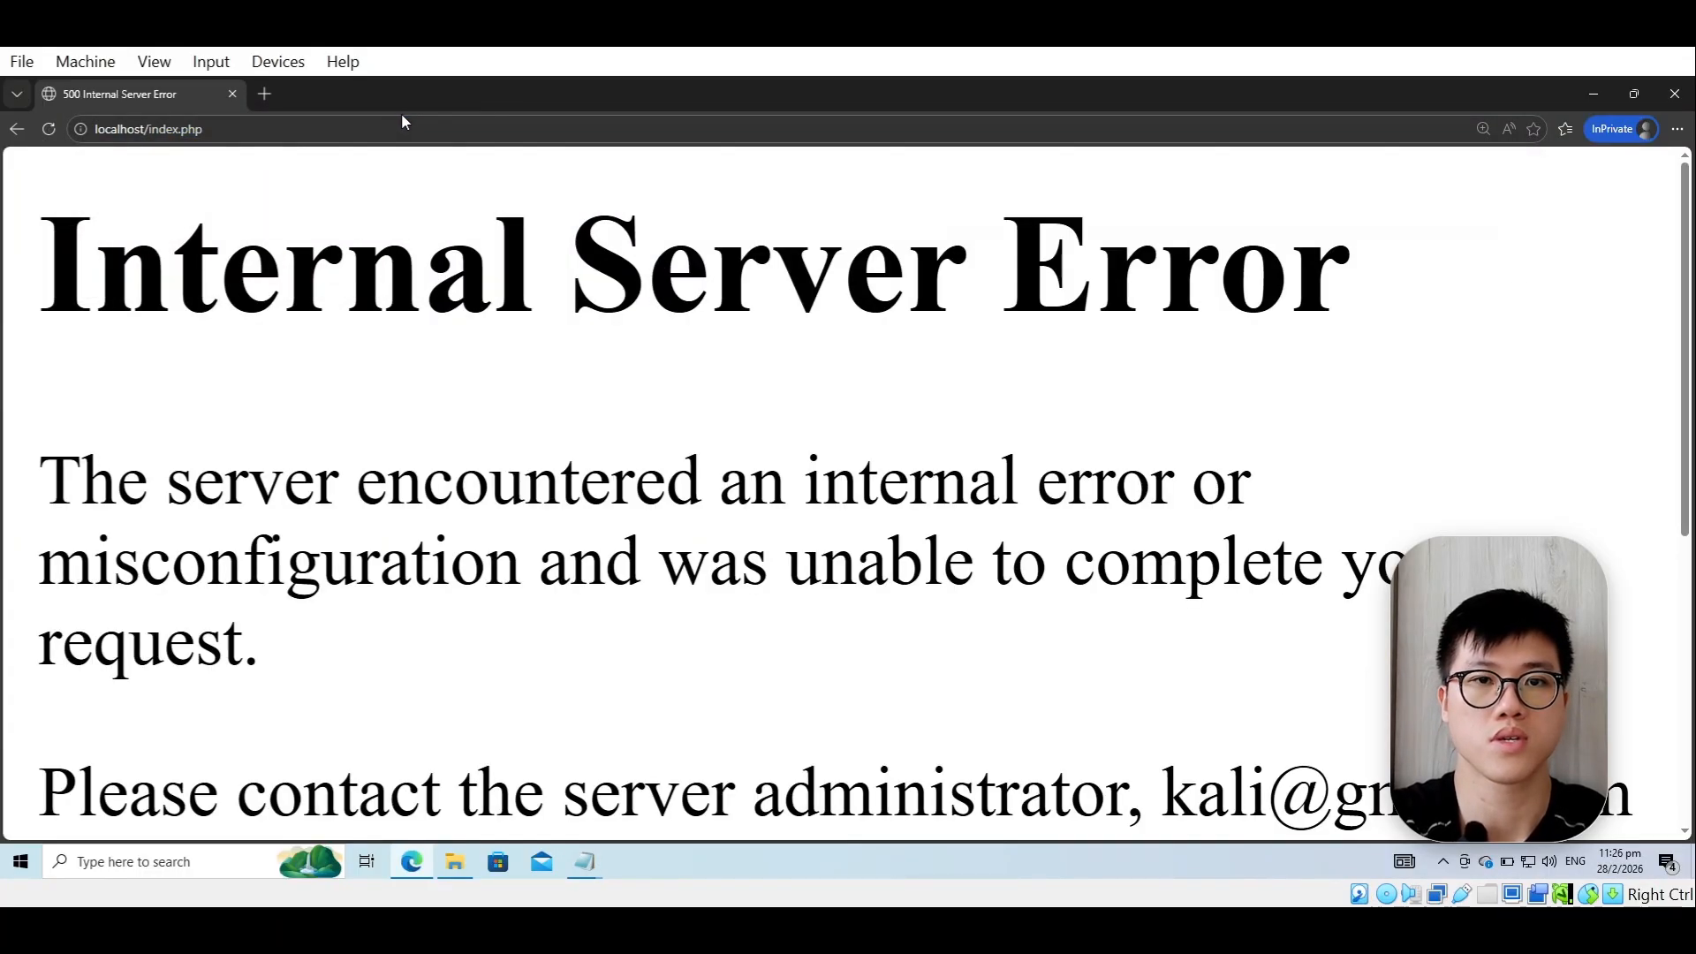
pyautogui.scroll(-5, 665, 394)
pyautogui.scroll(5, 664, 394)
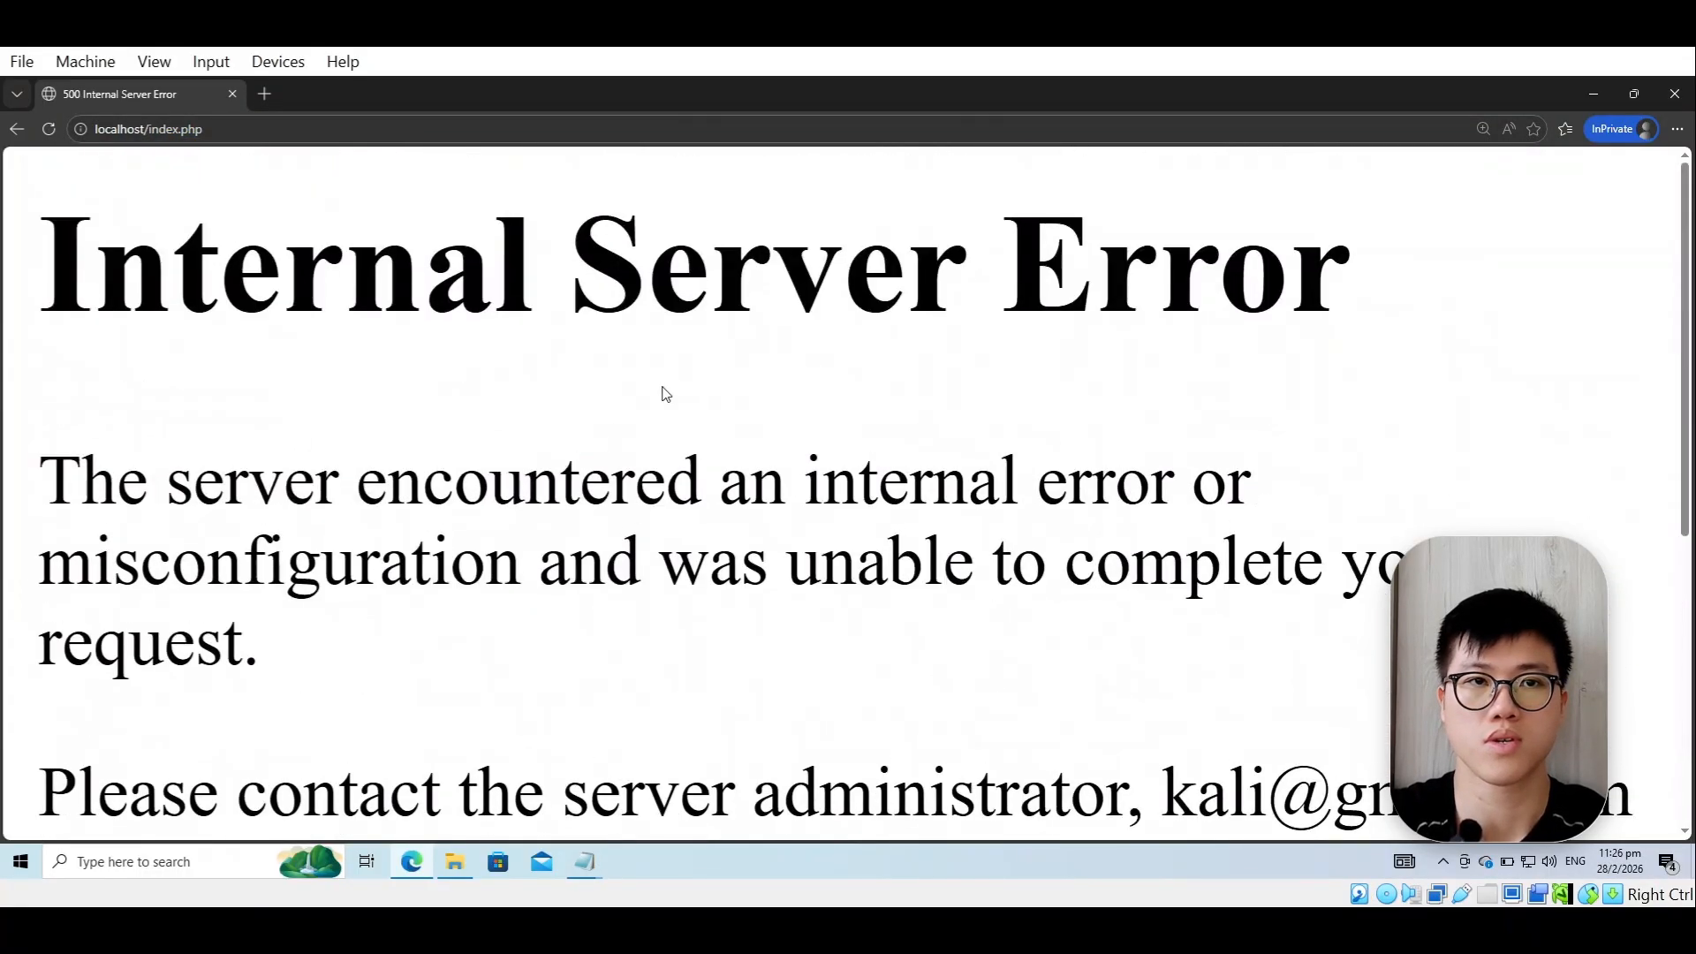
# - Switch to File Explorer and browse to C:\Apache2.2\cgi-bin to check its contents
pyautogui.click(452, 862)
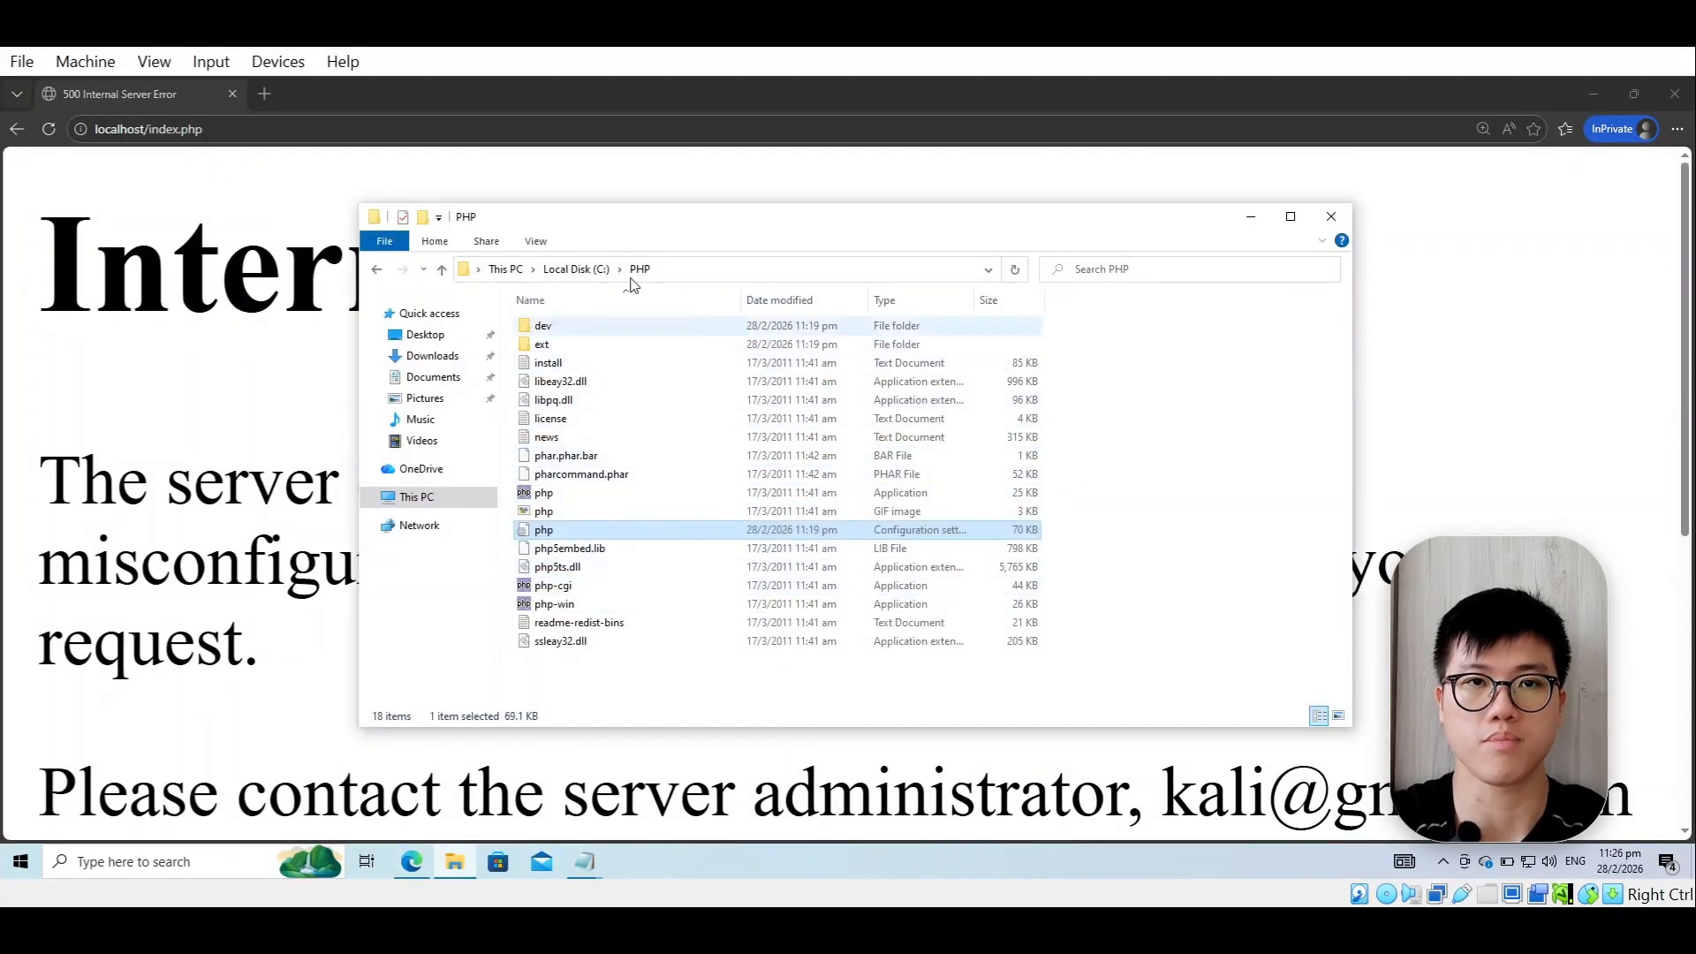
pyautogui.click(576, 268)
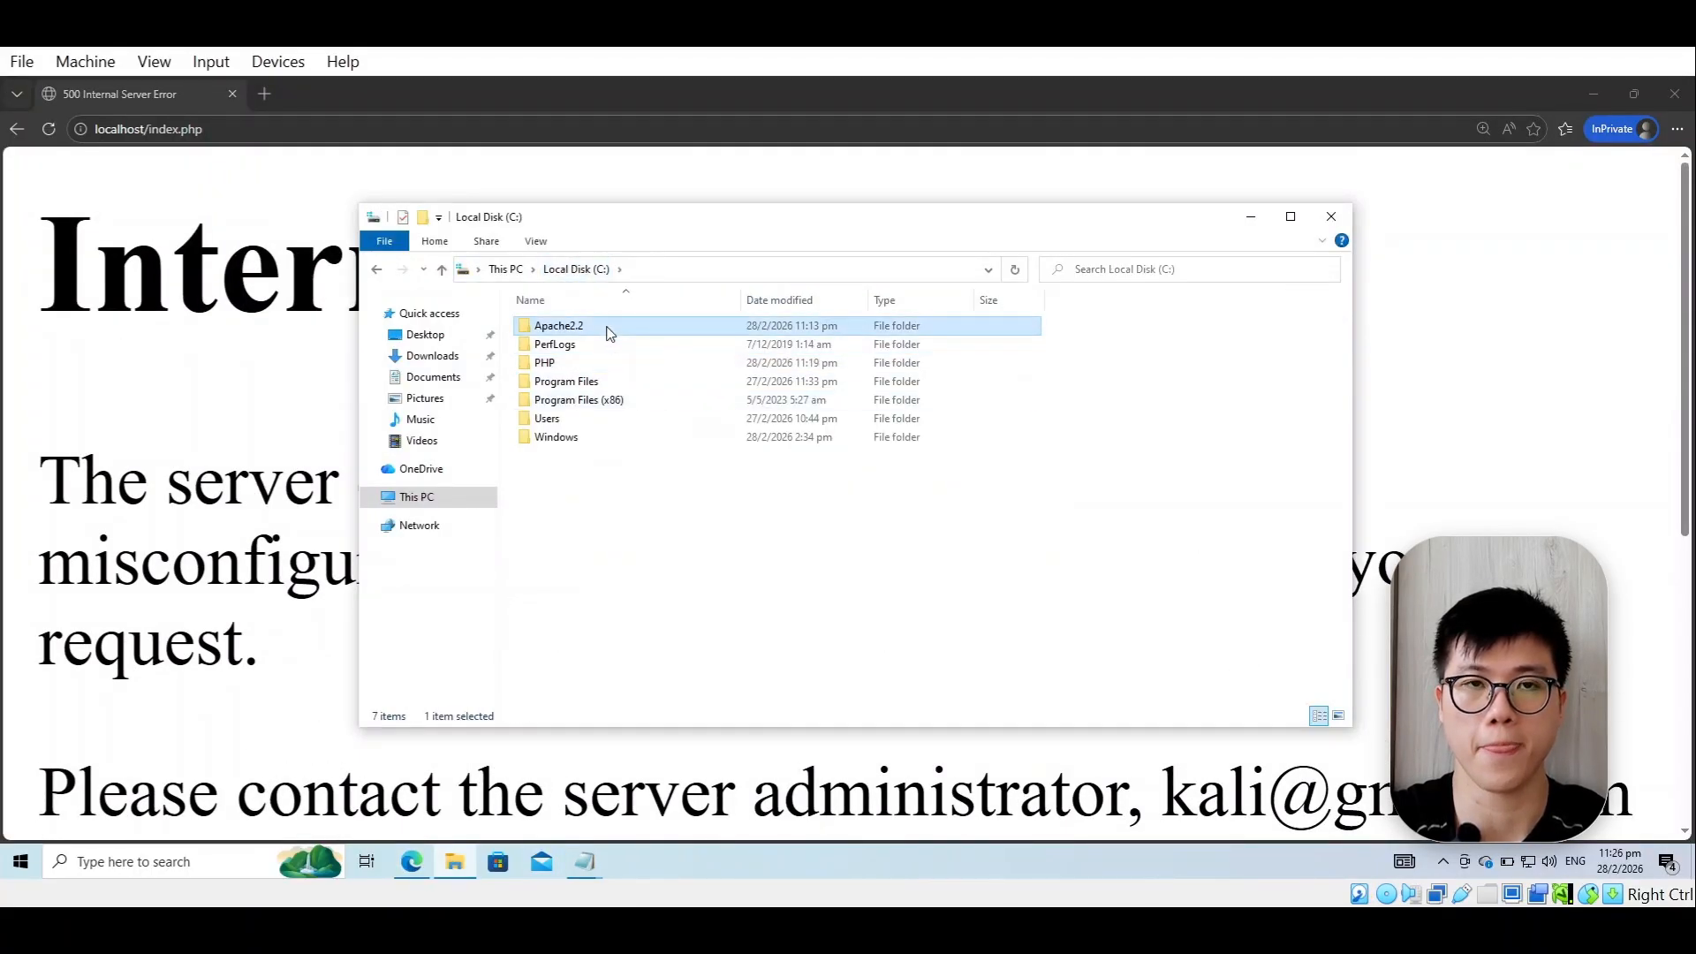
pyautogui.doubleClick(552, 327)
pyautogui.click(614, 343)
pyautogui.doubleClick(614, 343)
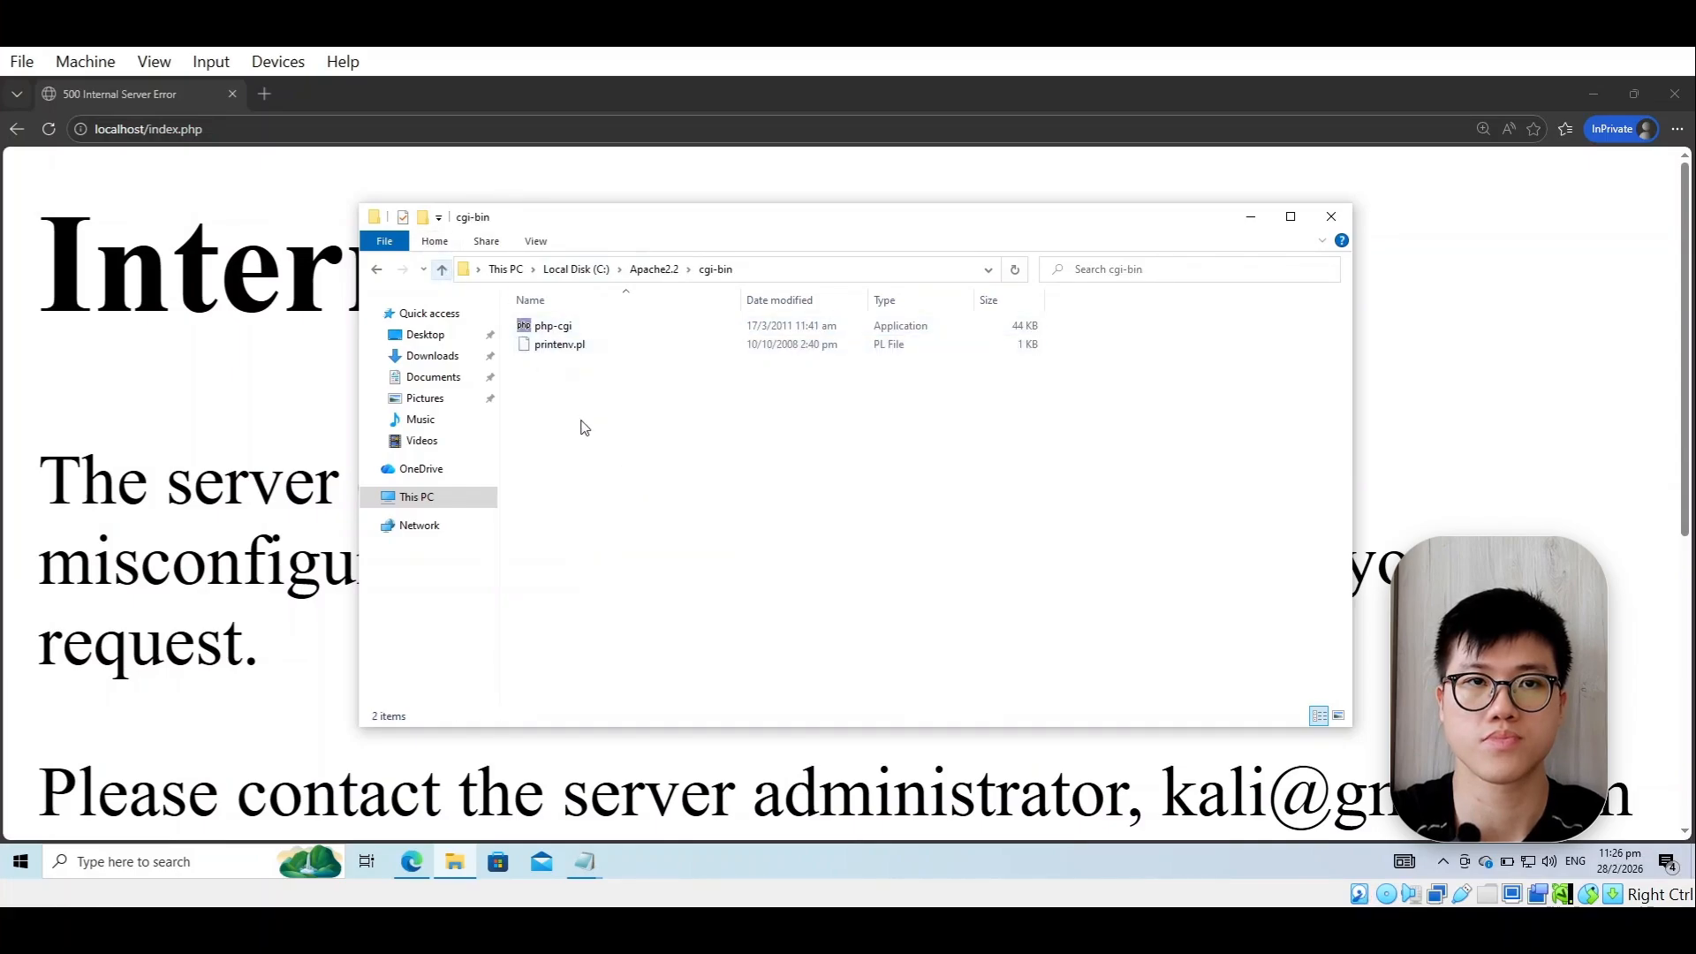
# - Go up to the Apache2.2 folder, open htdocs, and select the index web page file
pyautogui.click(441, 269)
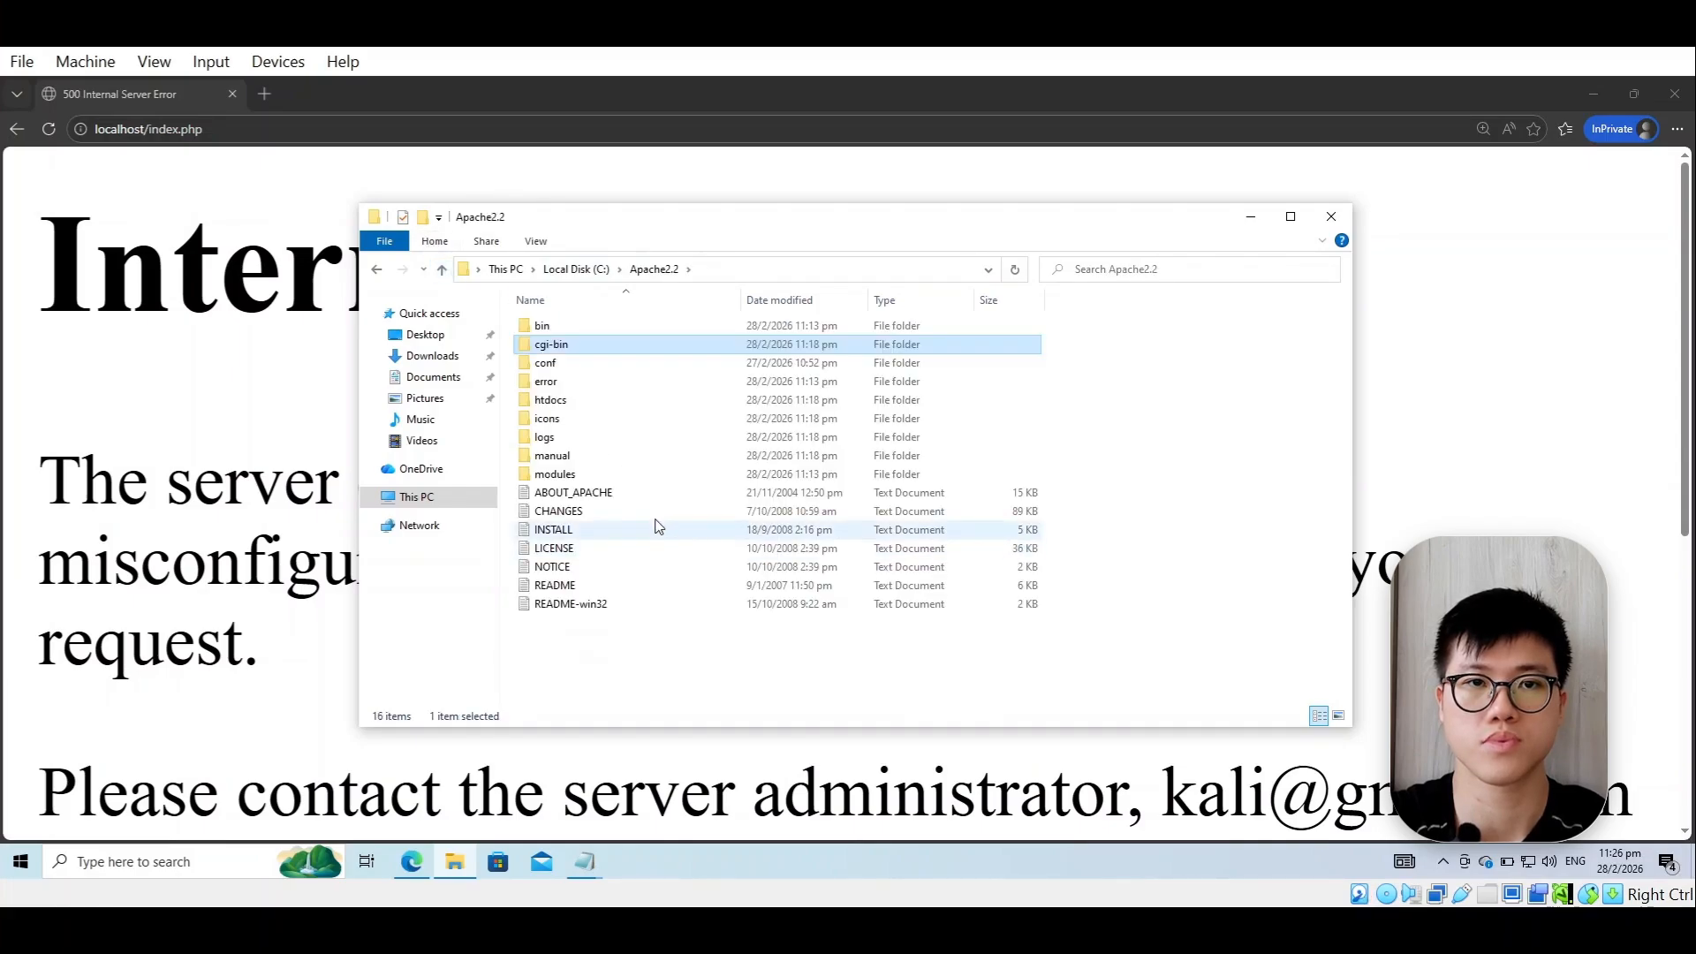
pyautogui.doubleClick(636, 399)
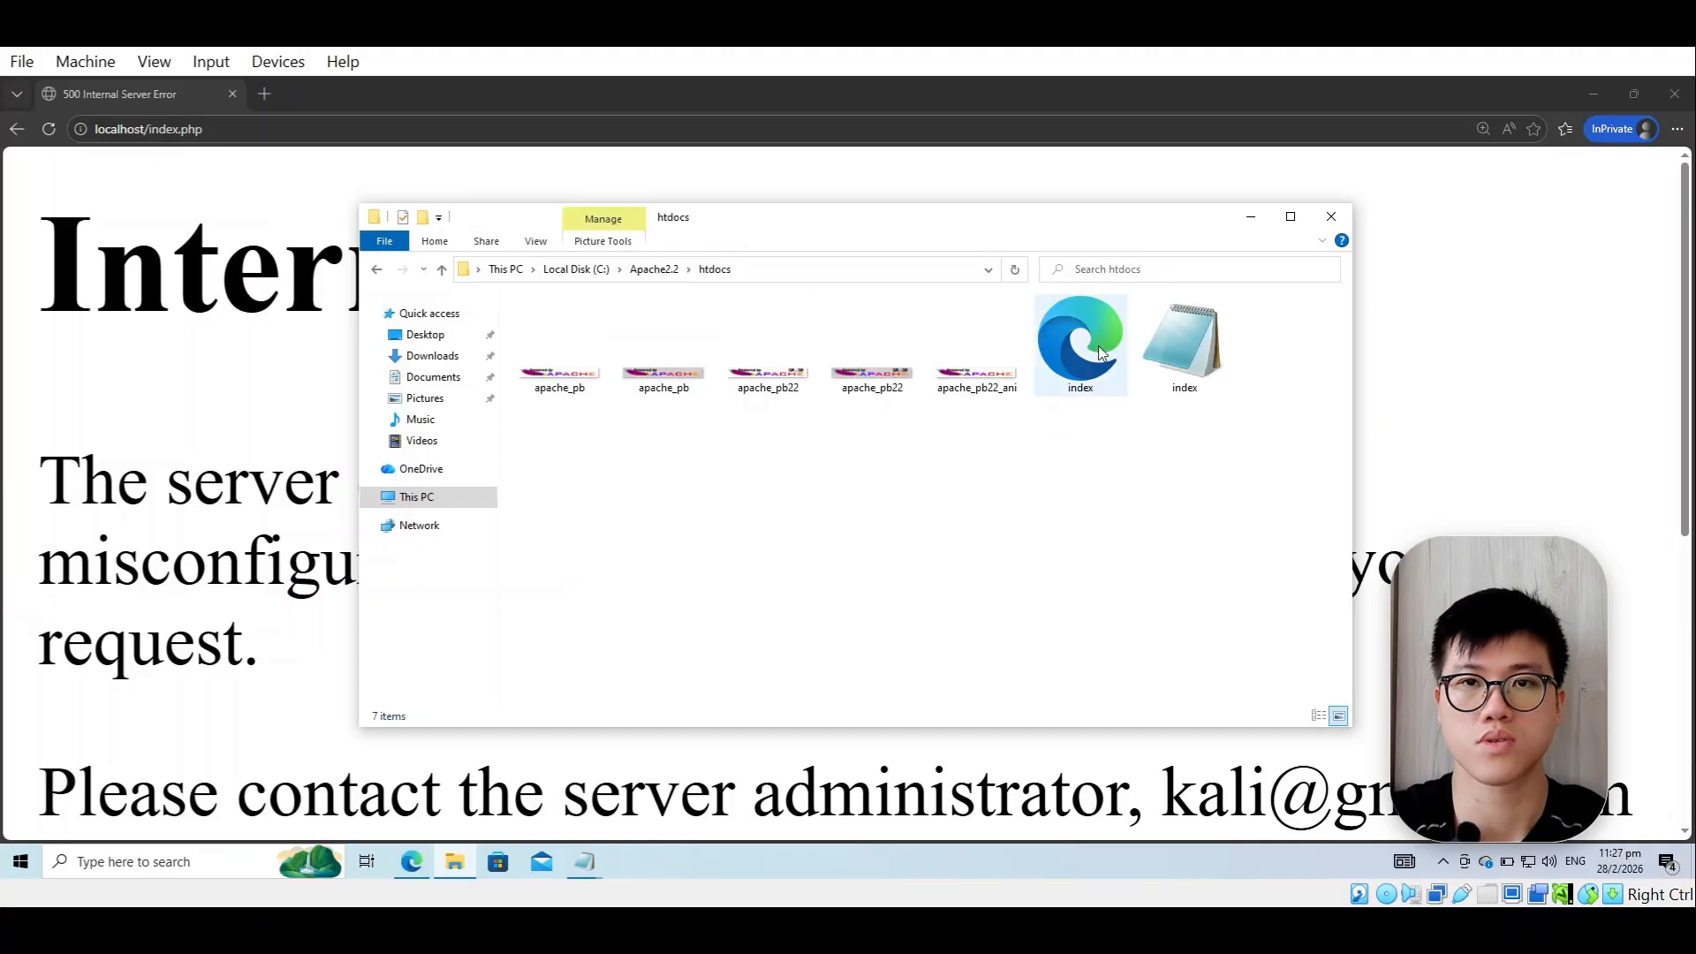
pyautogui.click(1116, 355)
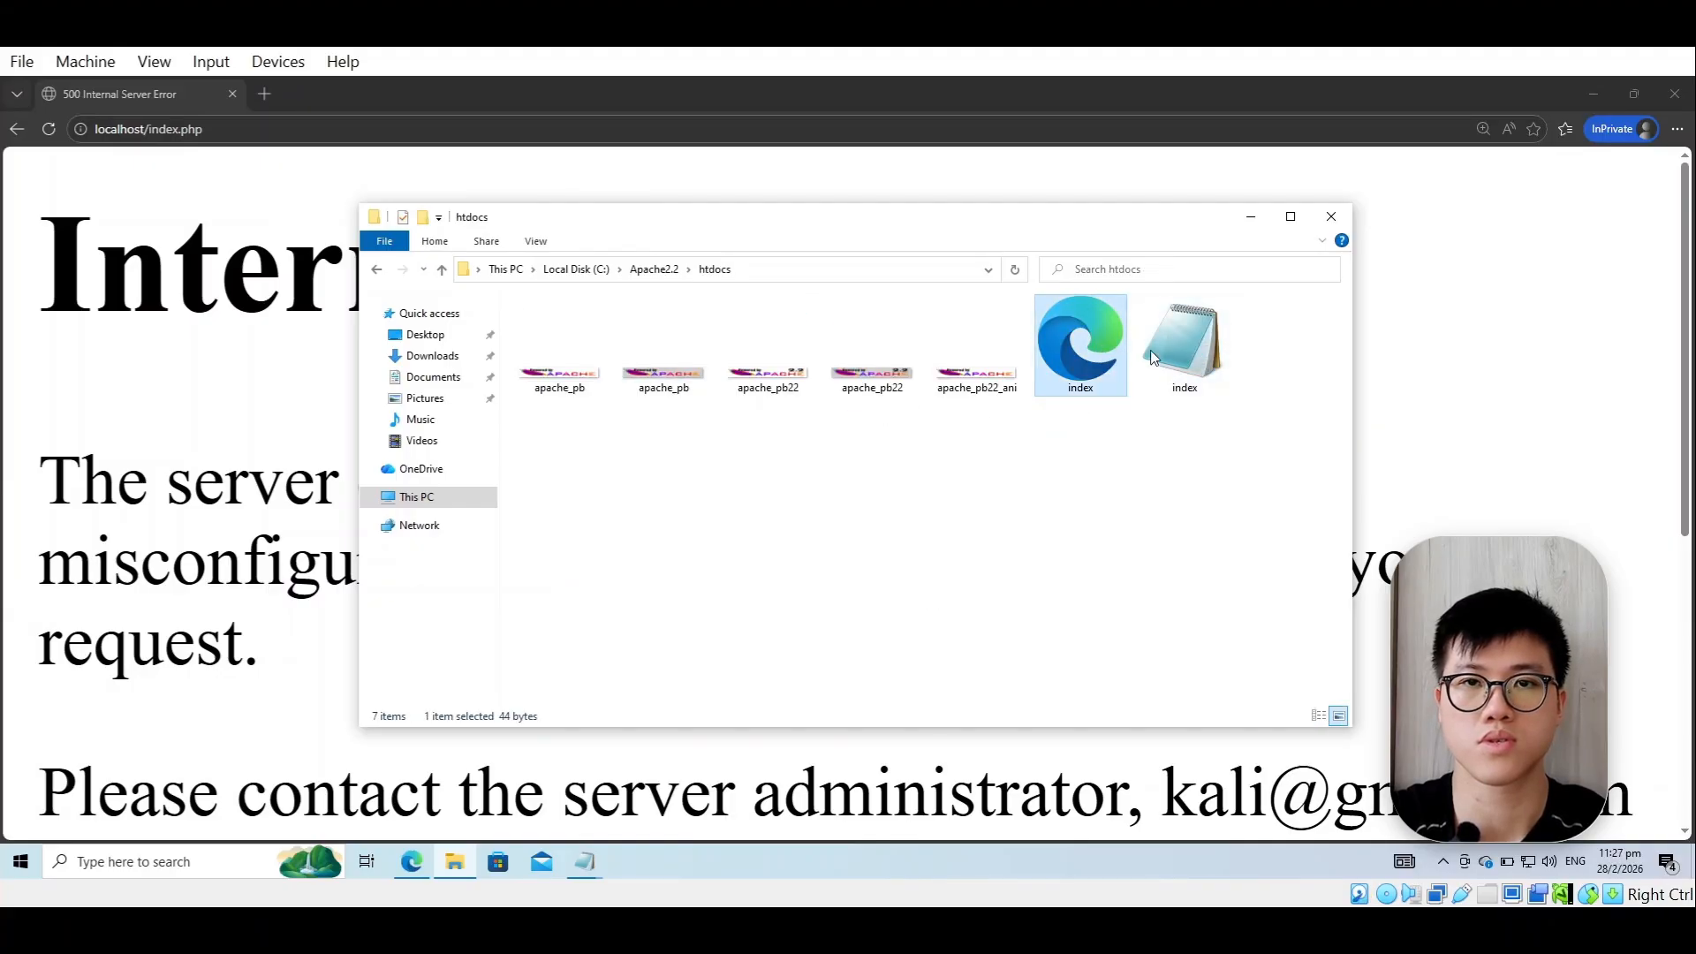
# - Open the index text file in htdocs in Notepad, review its phpinfo() code, and close it
pyautogui.click(1201, 353)
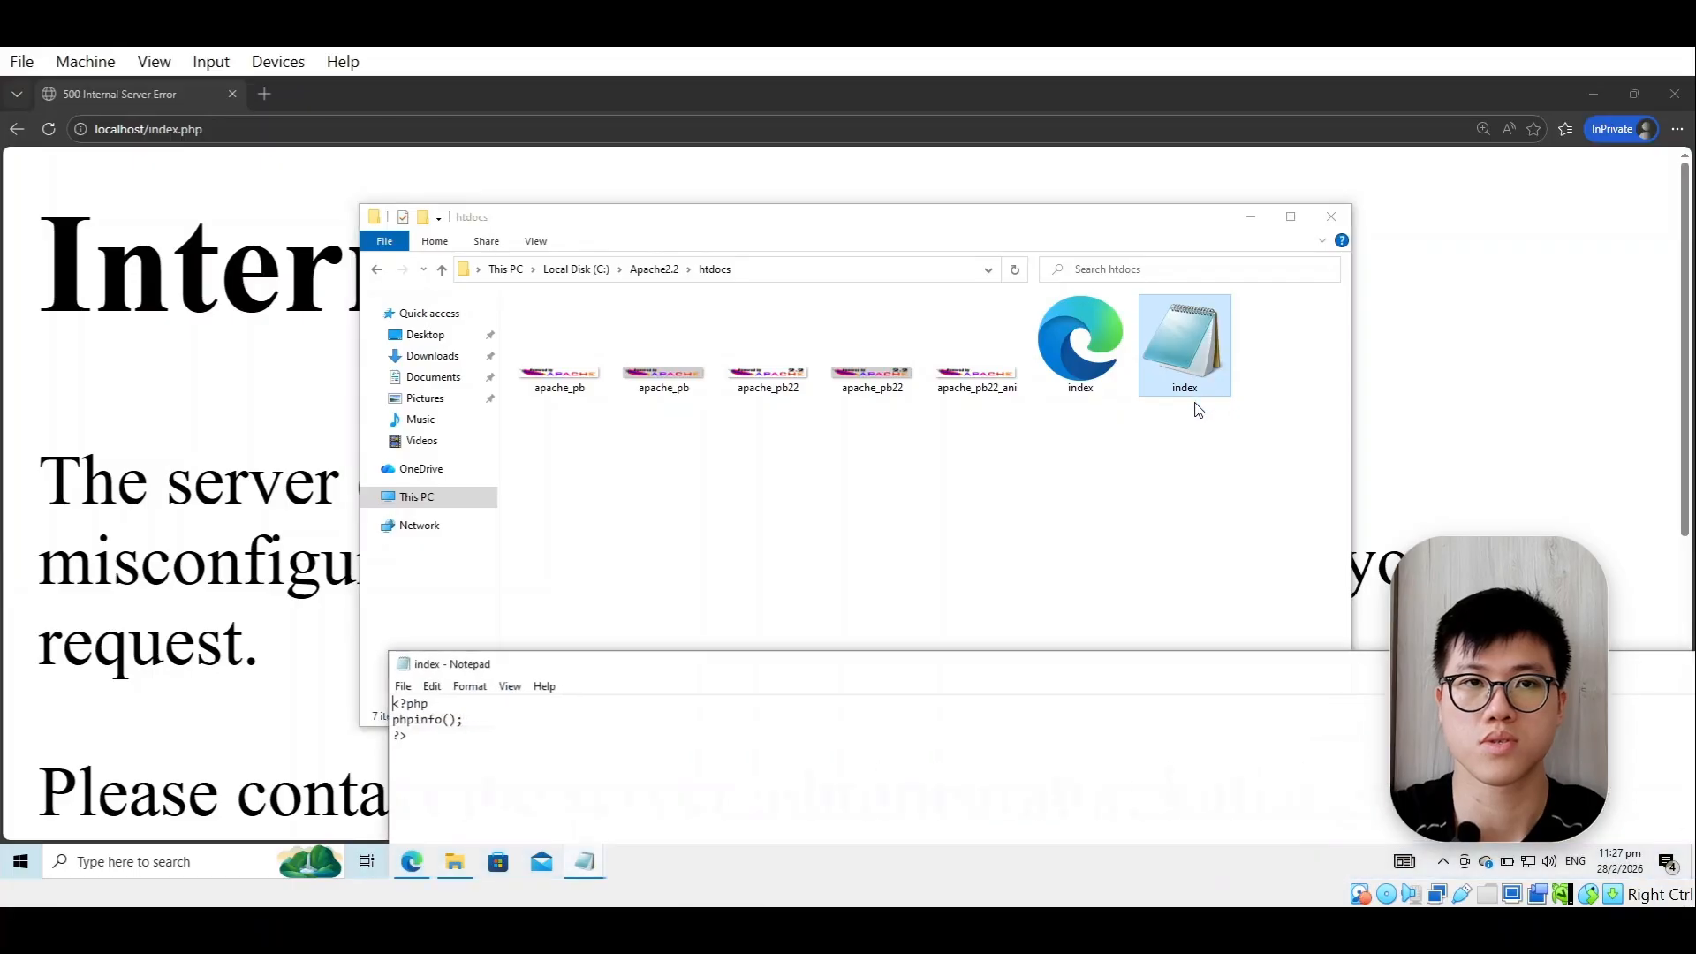
pyautogui.moveTo(632, 681); pyautogui.dragTo(250, 406)
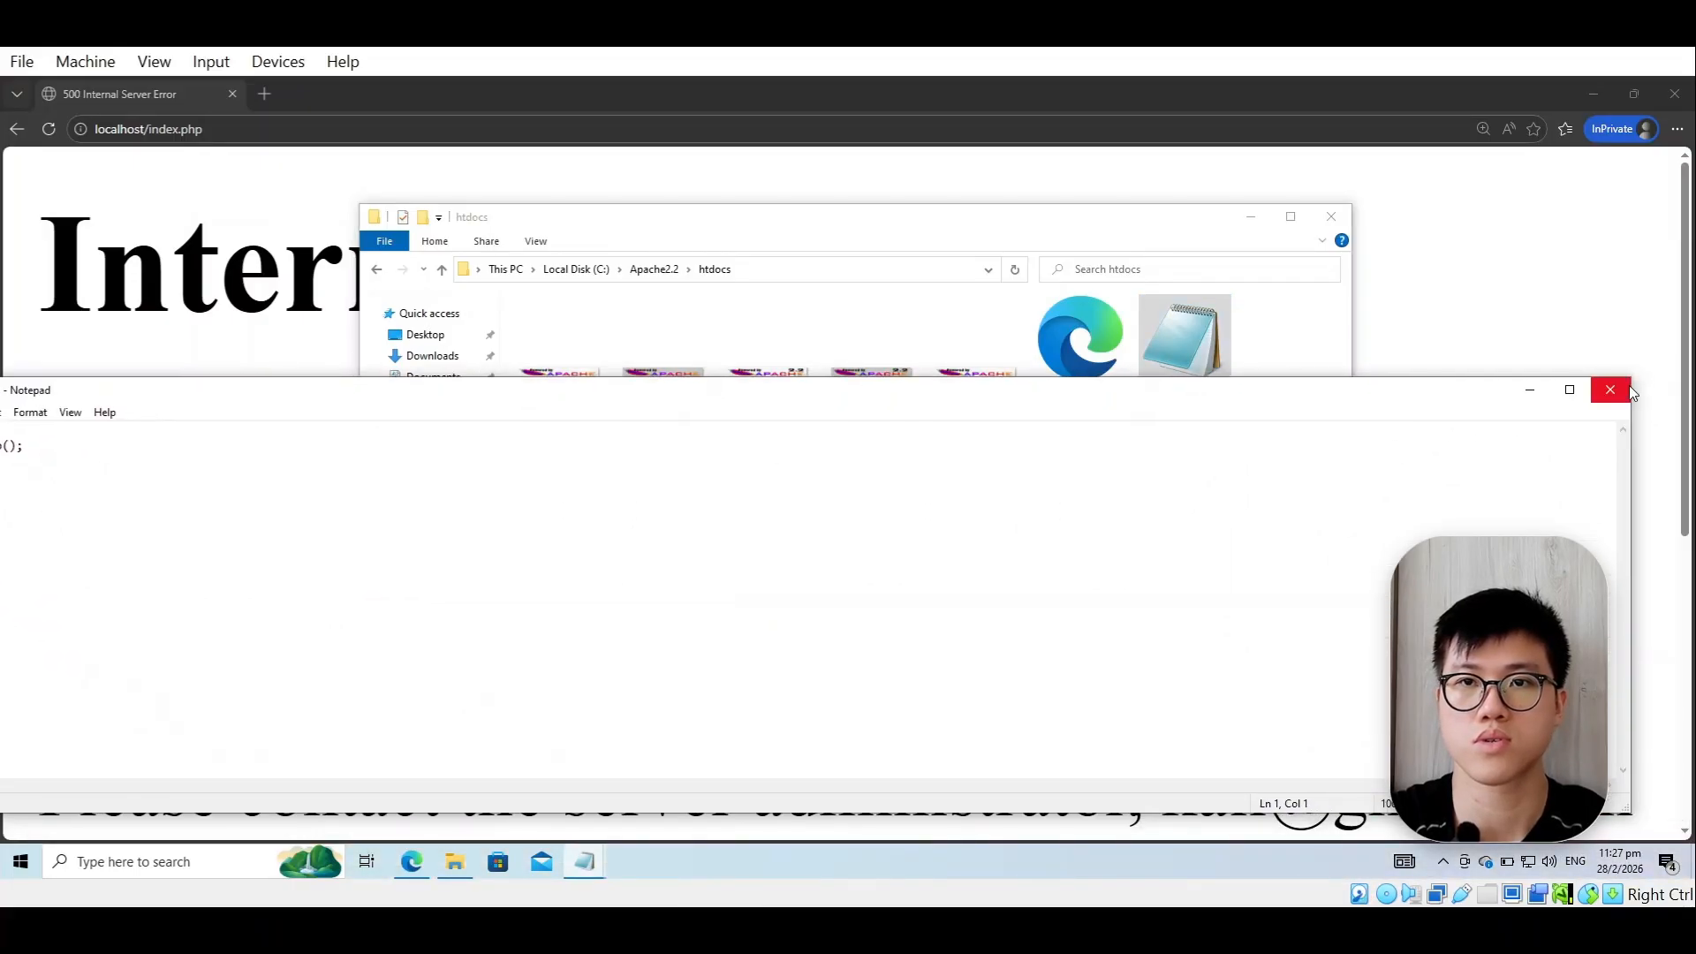
pyautogui.click(1630, 387)
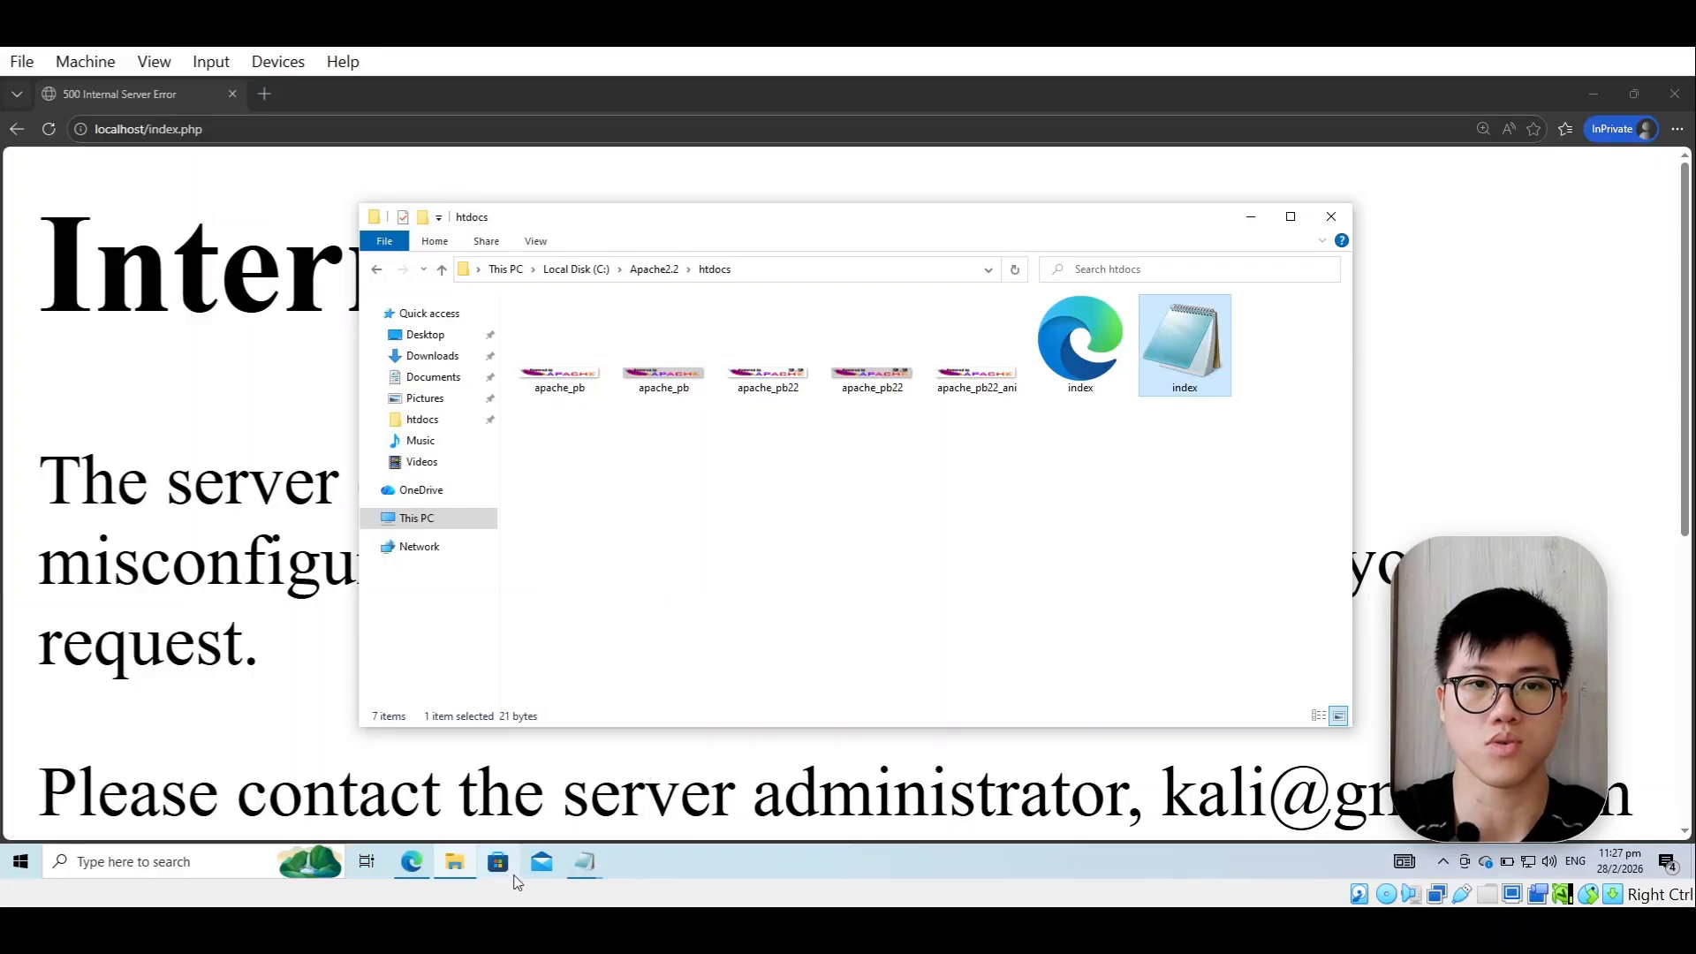
# - Launch services.msc from the Run dialog and restart the Apache2.2 service
pyautogui.click(232, 859)
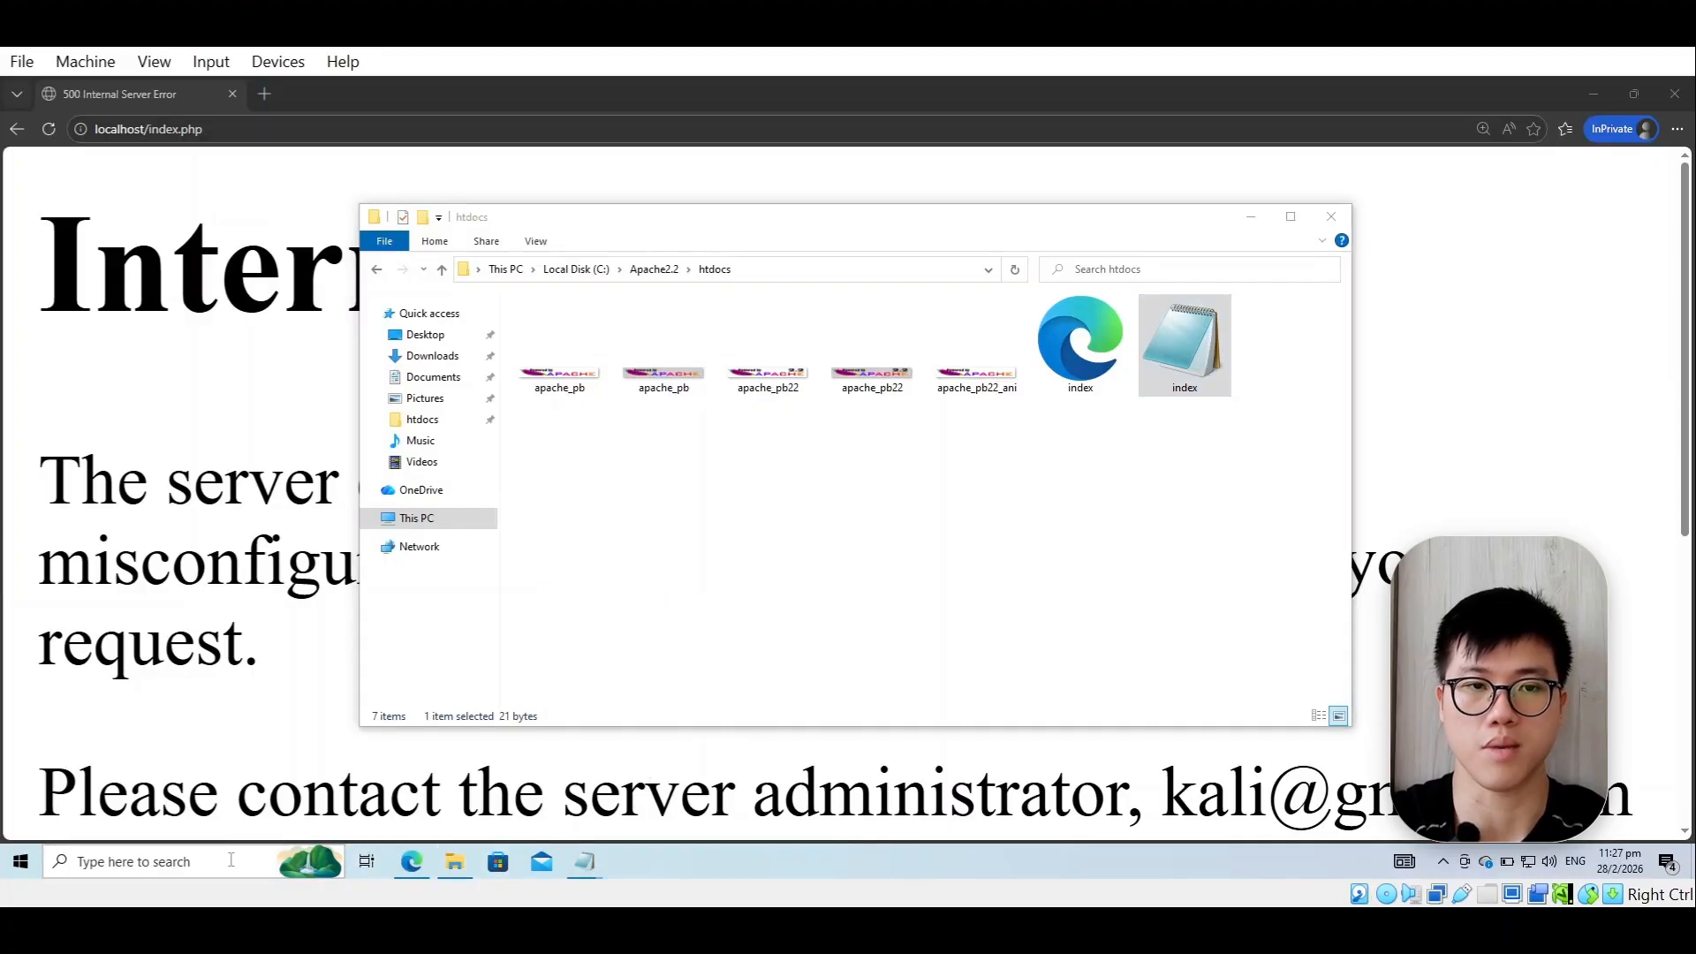
pyautogui.press('super+r')
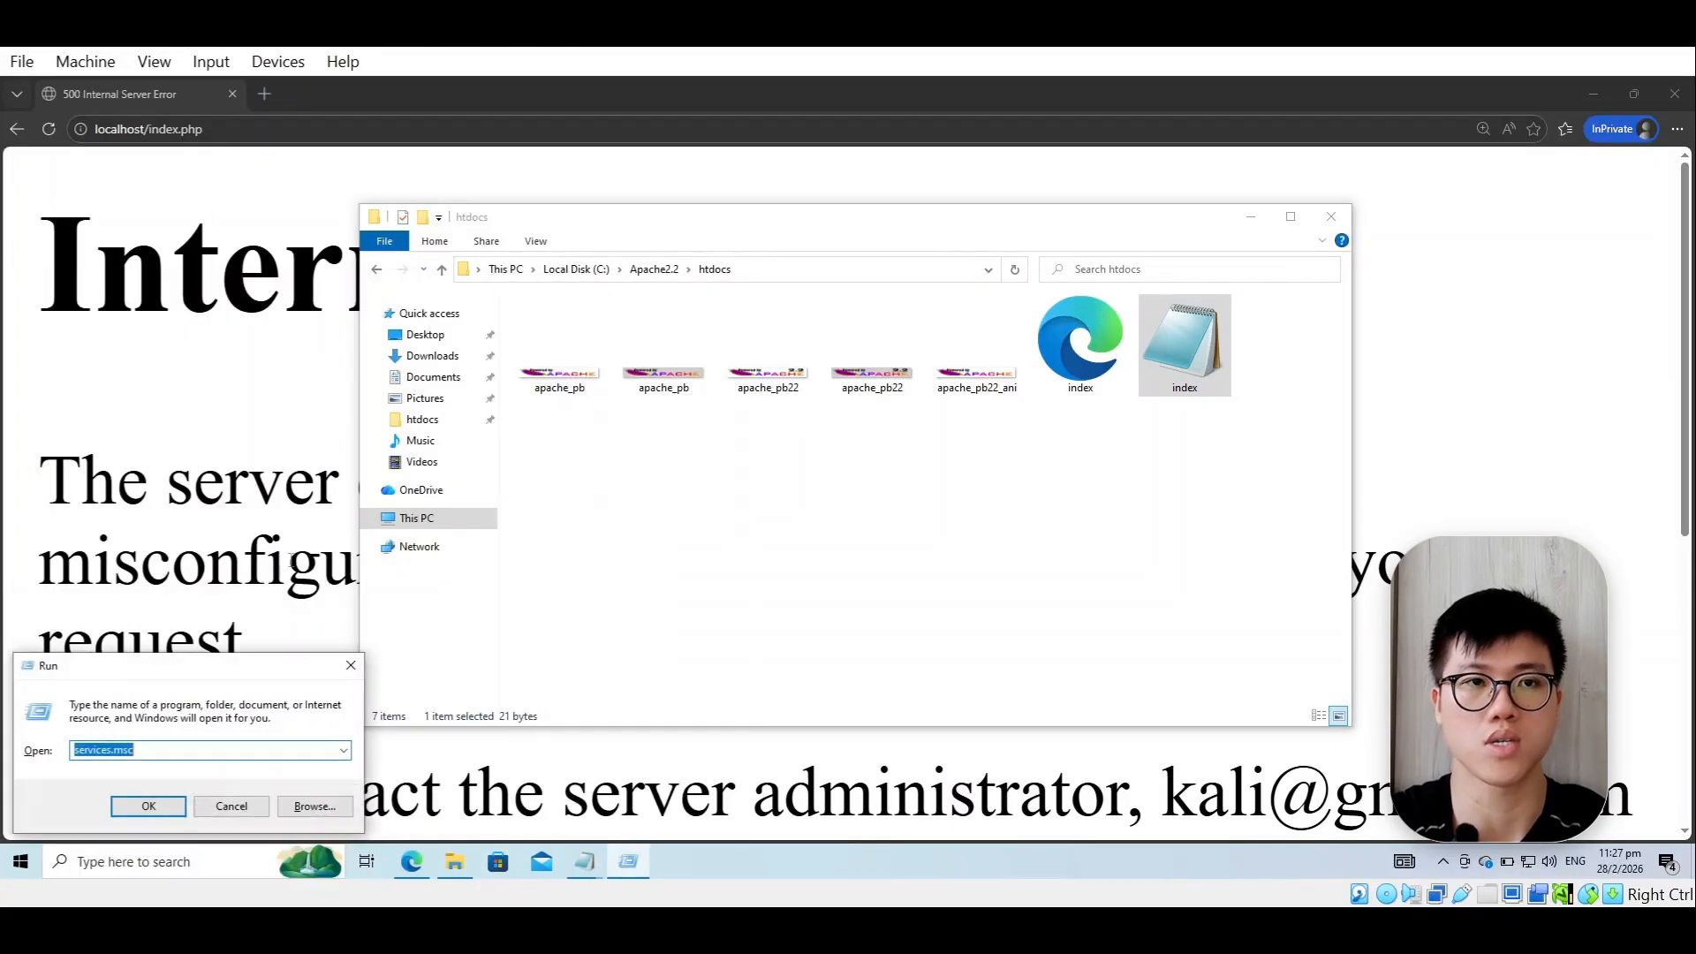
pyautogui.click(148, 806)
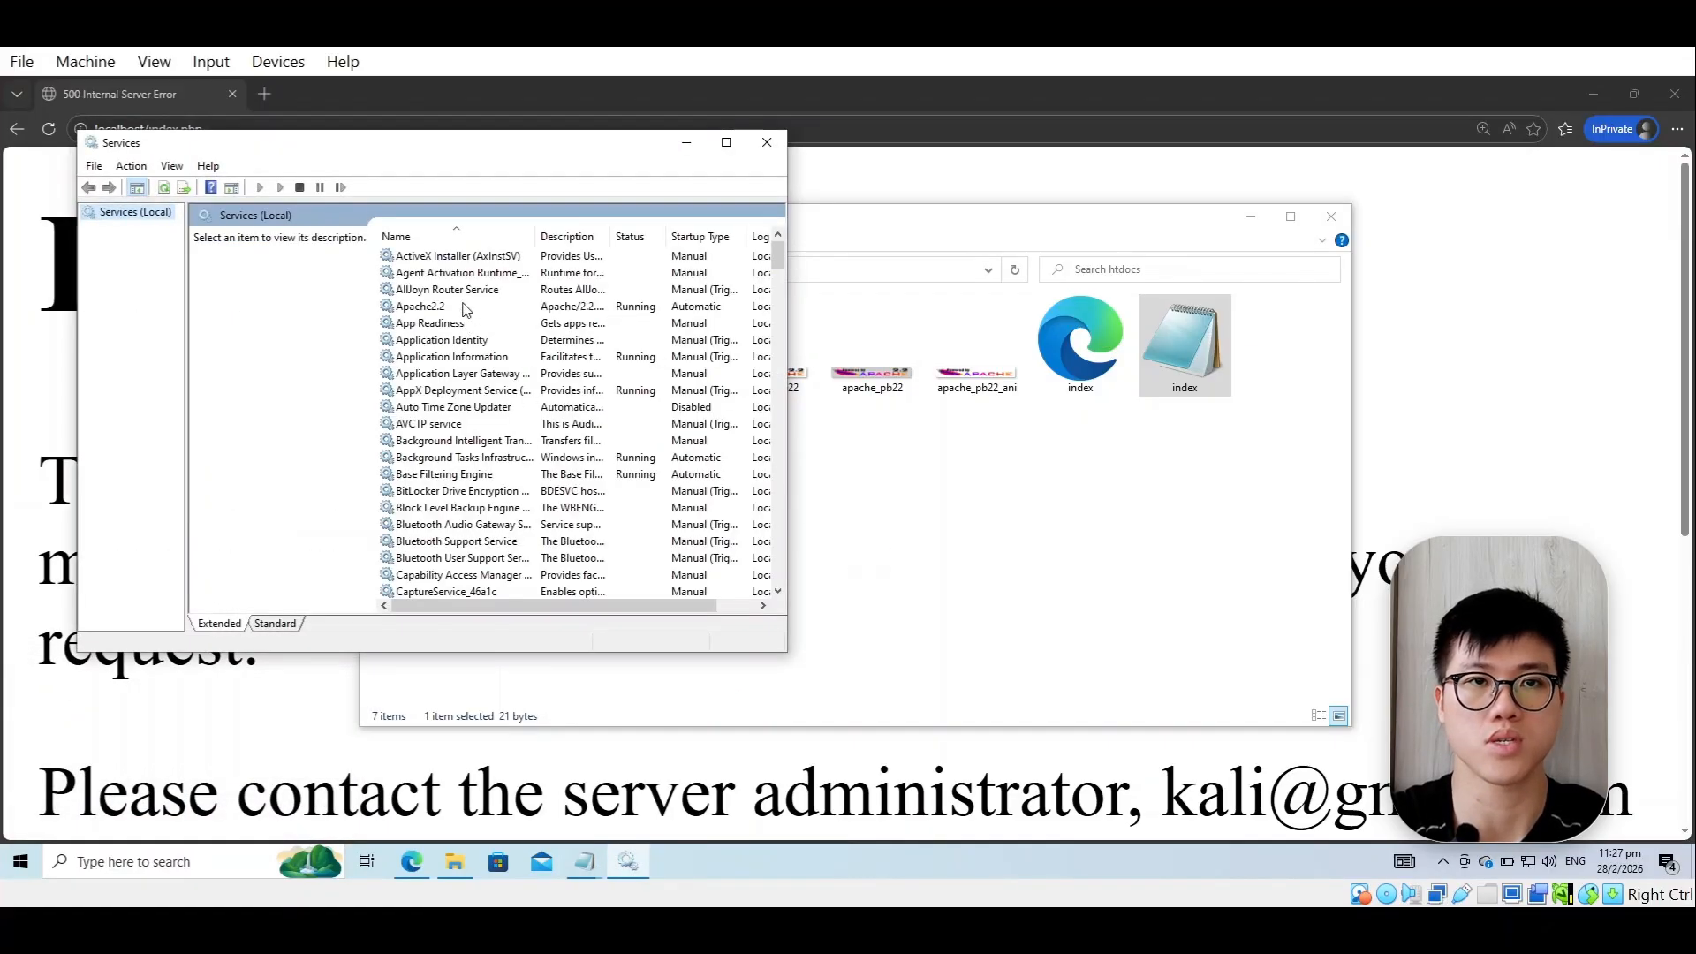
pyautogui.click(466, 307)
pyautogui.rightClick(466, 307)
pyautogui.click(547, 389)
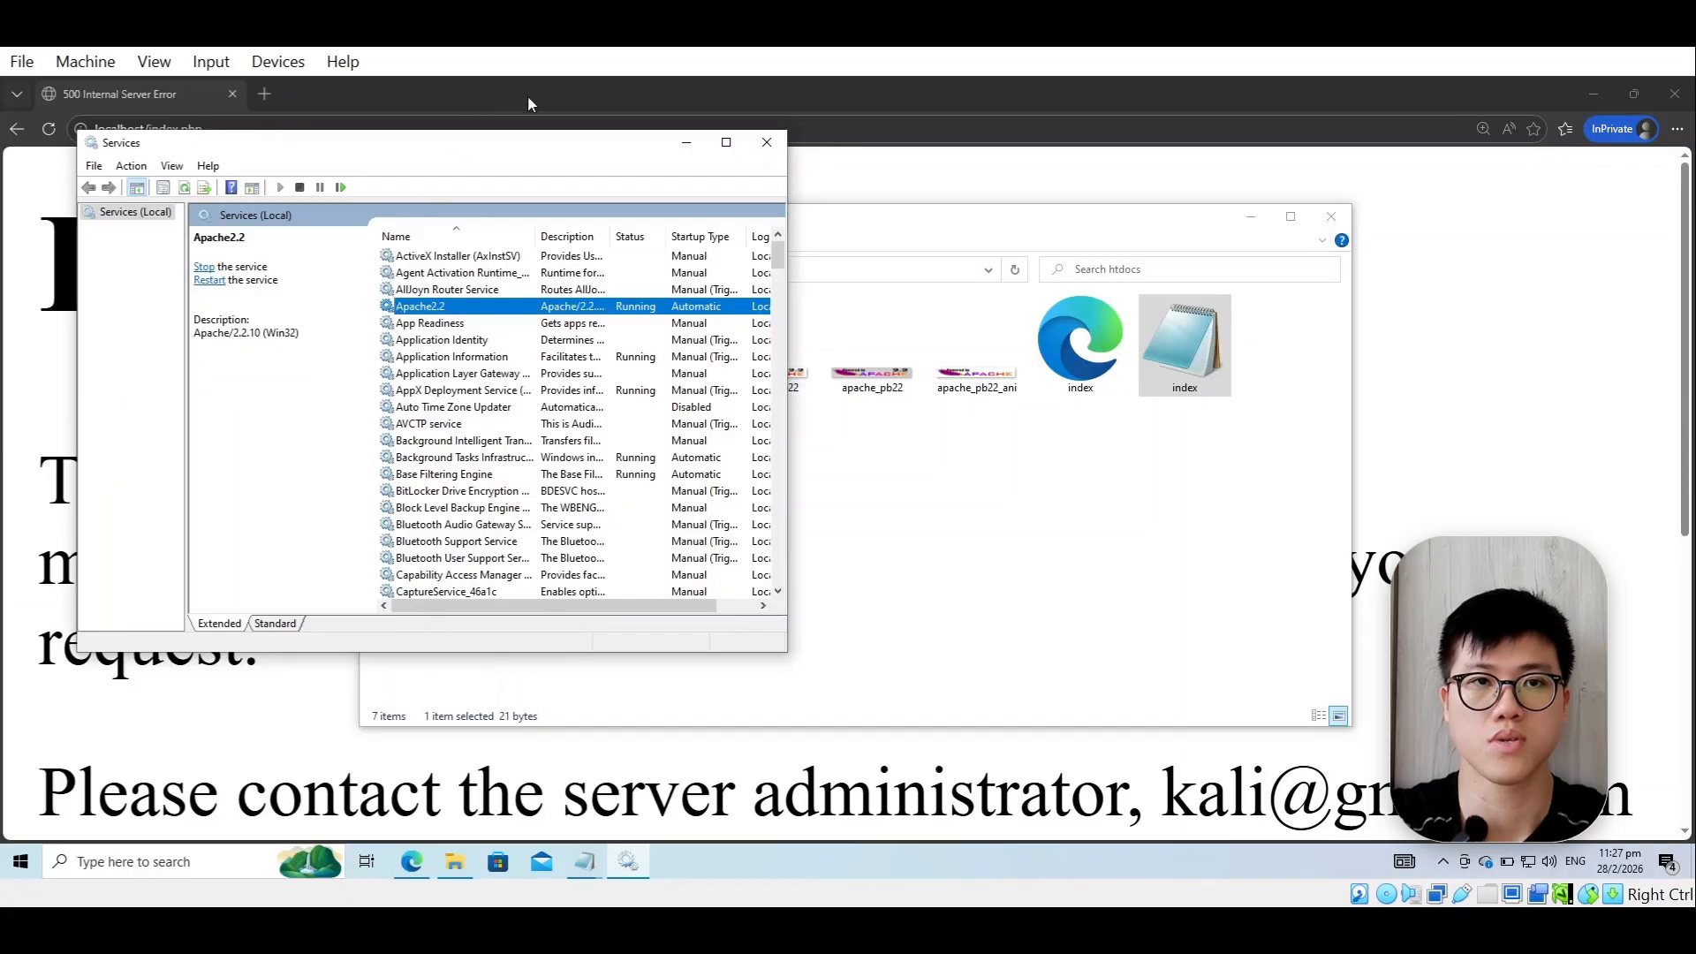
# - Minimize the Services window, switch back to the browser, and load localhost/index.php again
pyautogui.click(686, 142)
pyautogui.click(418, 129)
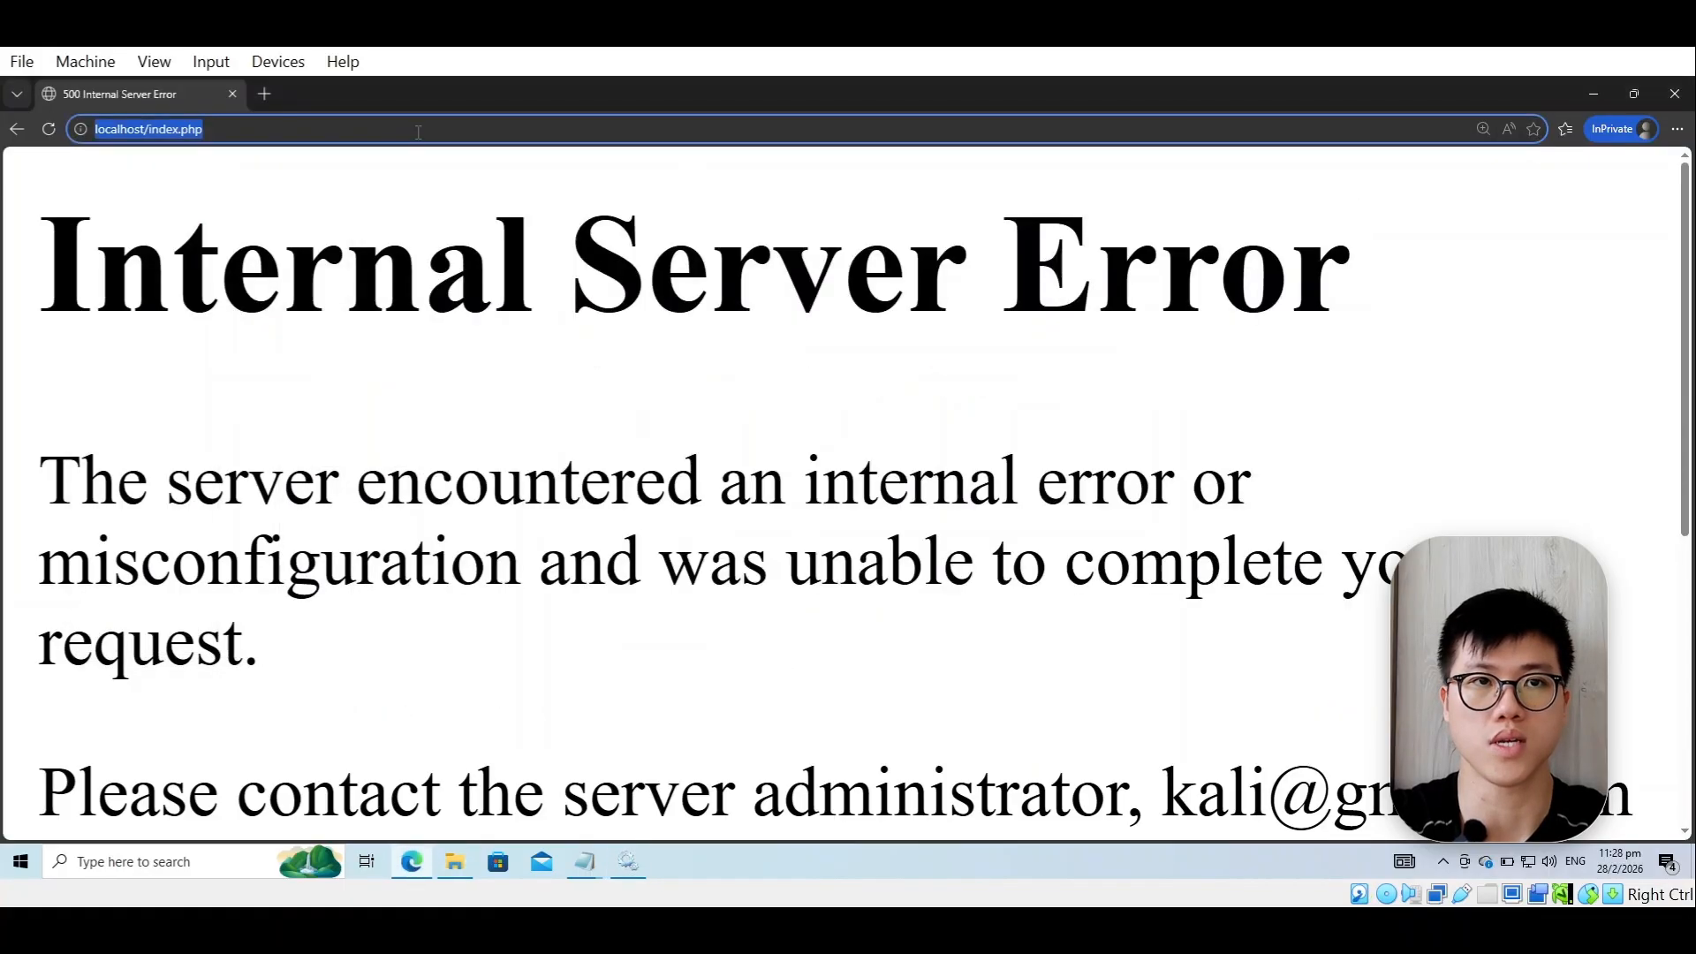
pyautogui.press('Return')
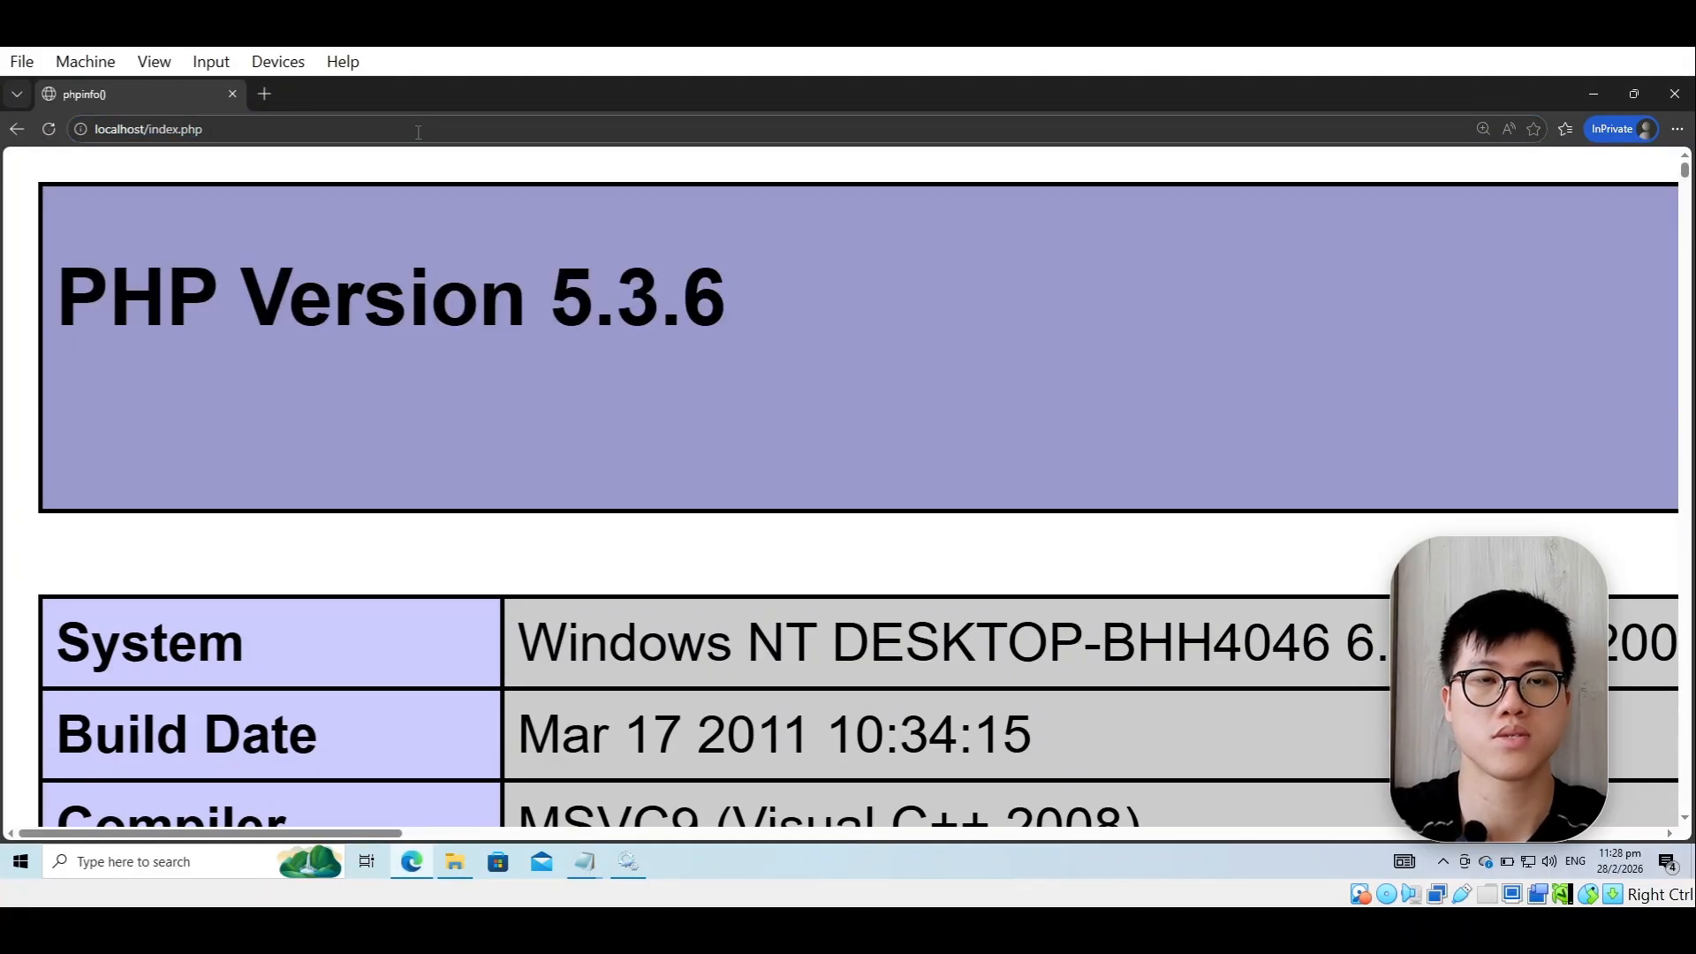